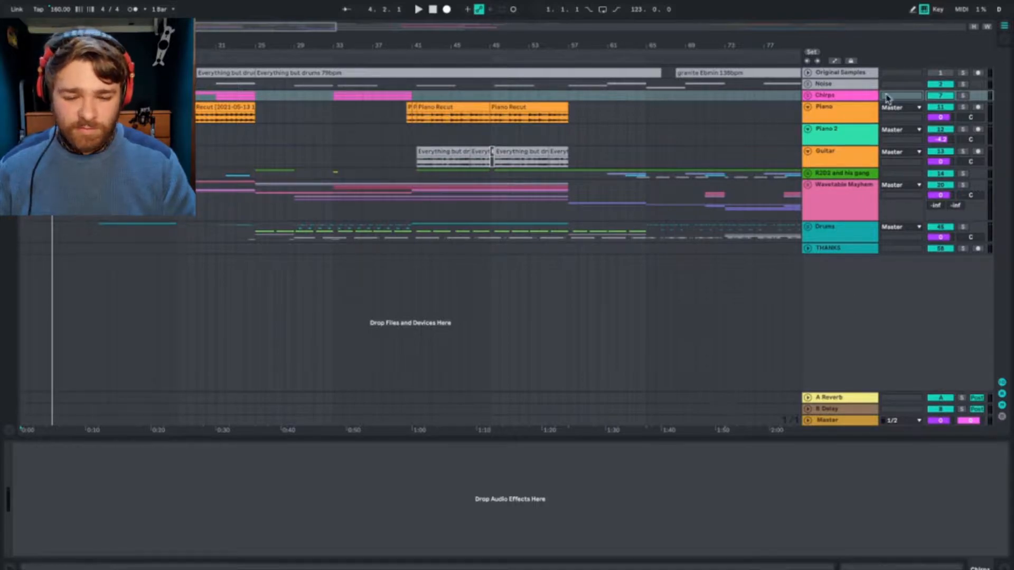
Step: Review the Chirps, Piano, Piano 2 and Guitar tracks by selecting each one in turn
click(856, 114)
click(830, 97)
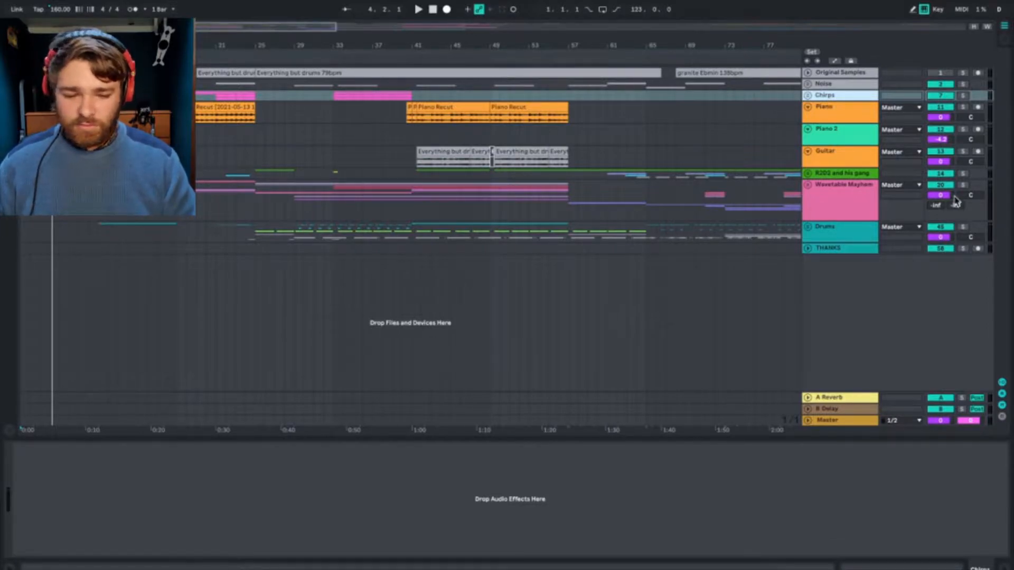
click(835, 114)
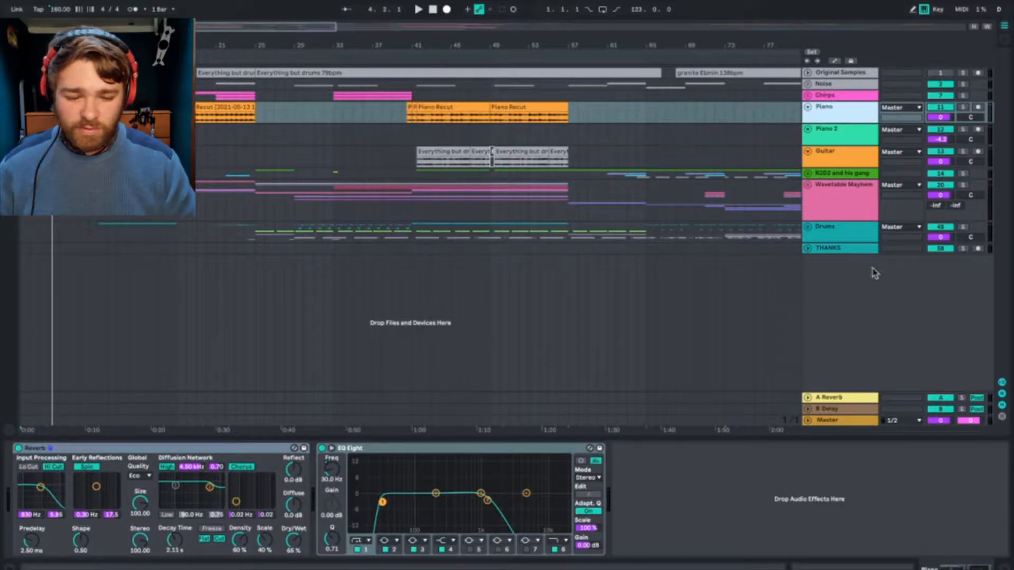
click(844, 136)
click(838, 166)
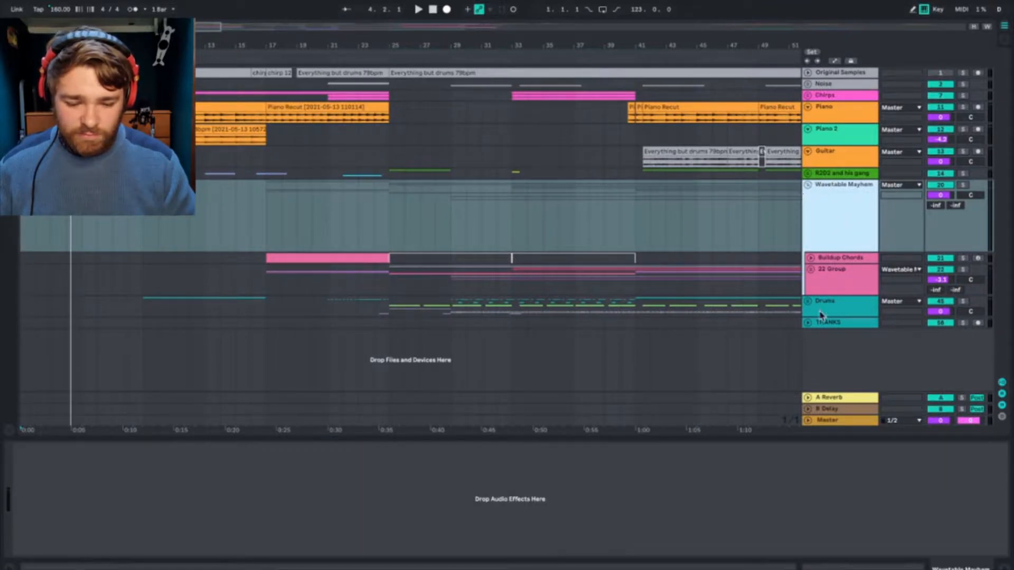
Step: Expand the Drums group and look over its tracks along with the Piano and Wavetable Mayhem tracks
click(808, 301)
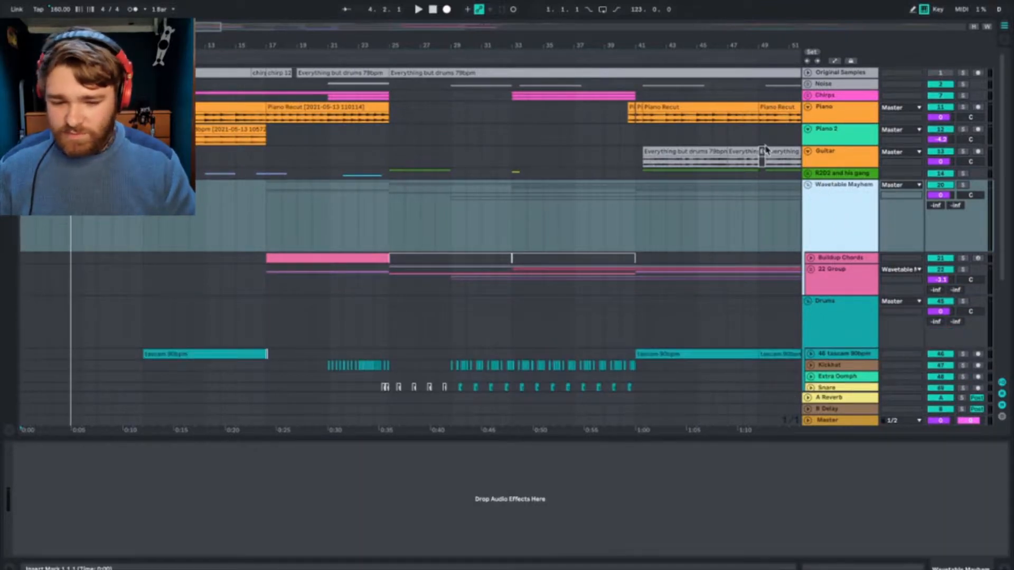
click(843, 109)
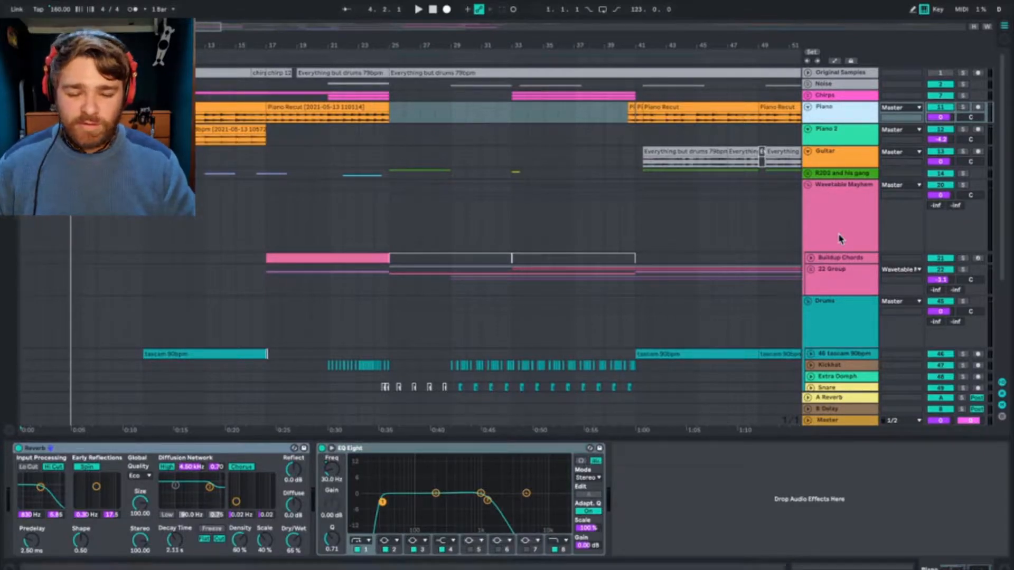
click(831, 213)
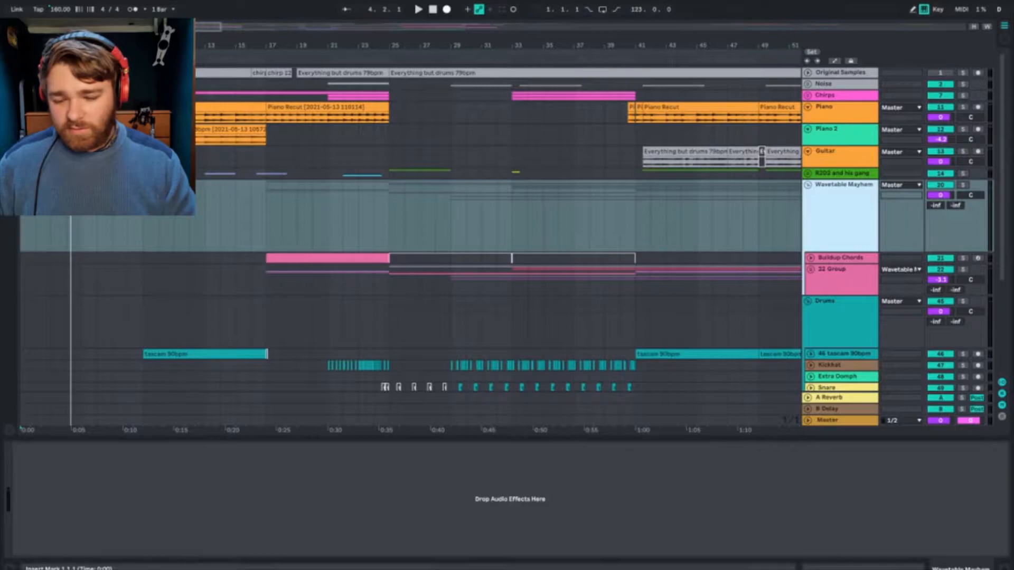
click(158, 232)
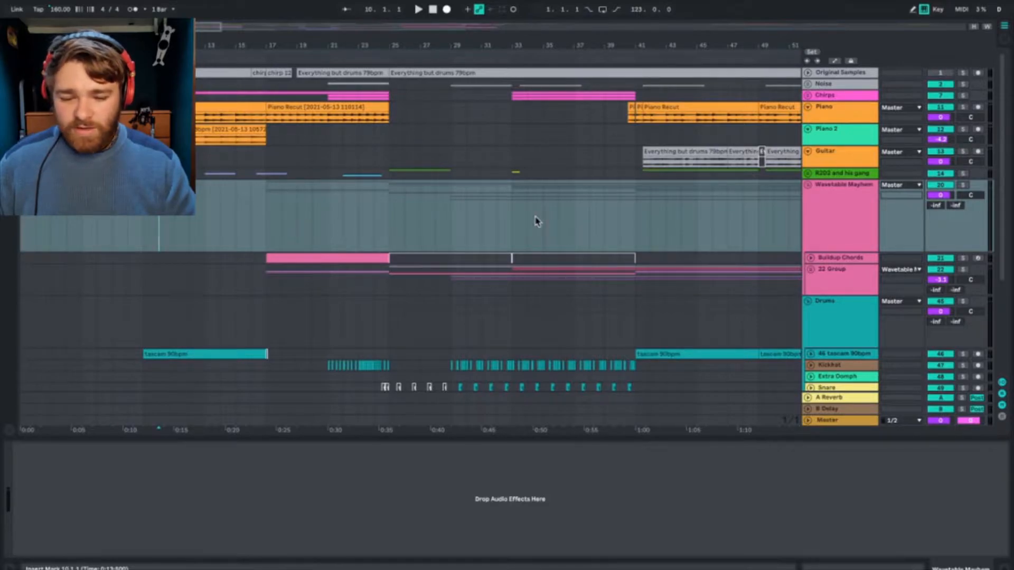
scroll(537, 220, down, 5)
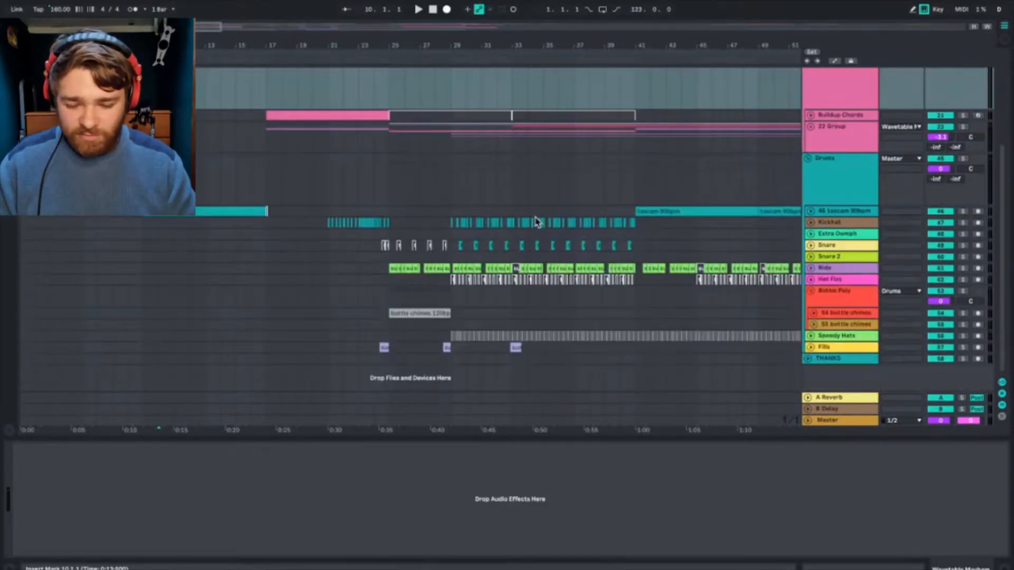
scroll(540, 330, up, 5)
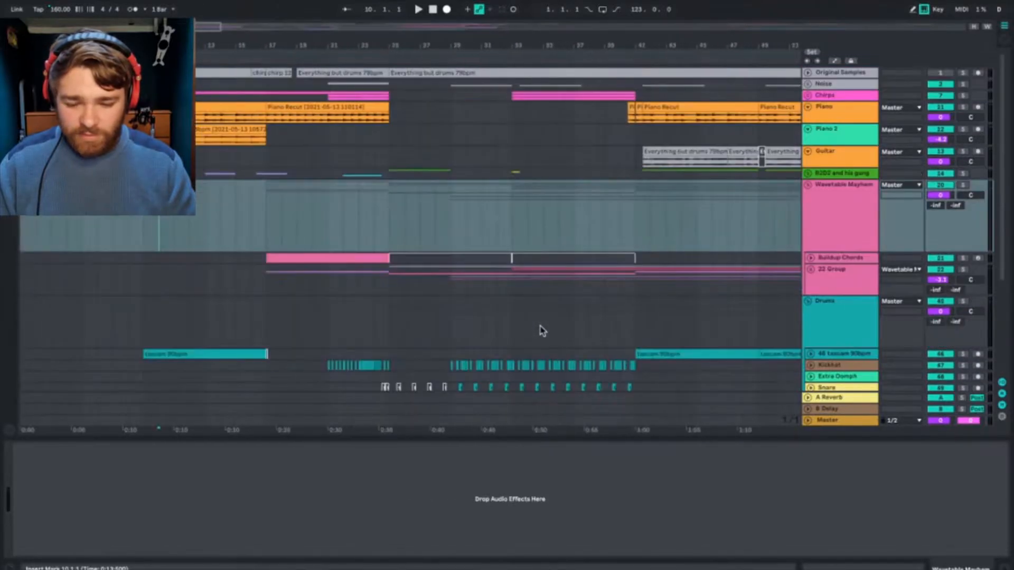
Step: Unfold the 22 Group inside Wavetable Mayhem and show the devices of the nested 23 Group
click(846, 211)
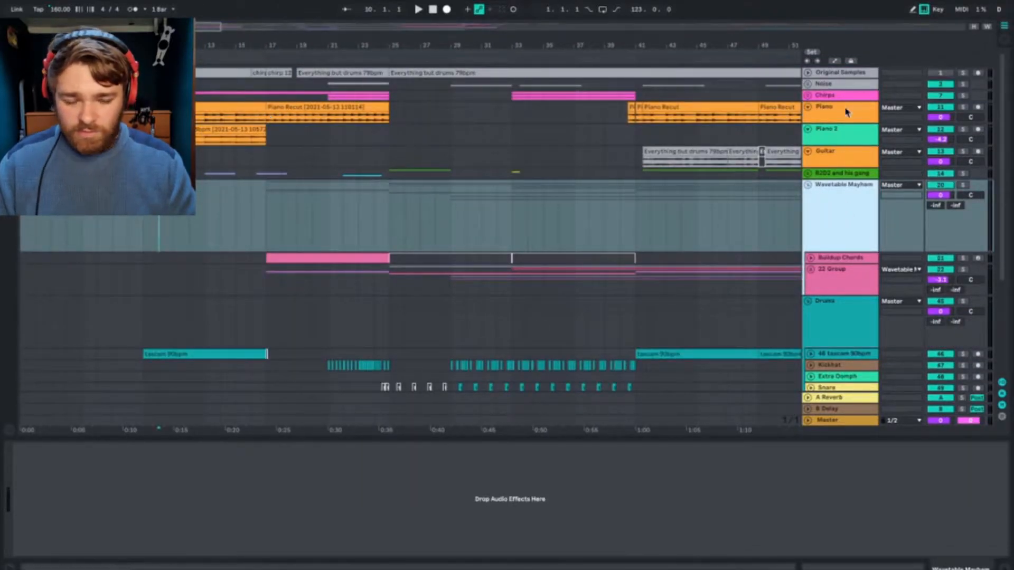
click(811, 269)
scroll(828, 227, down, 5)
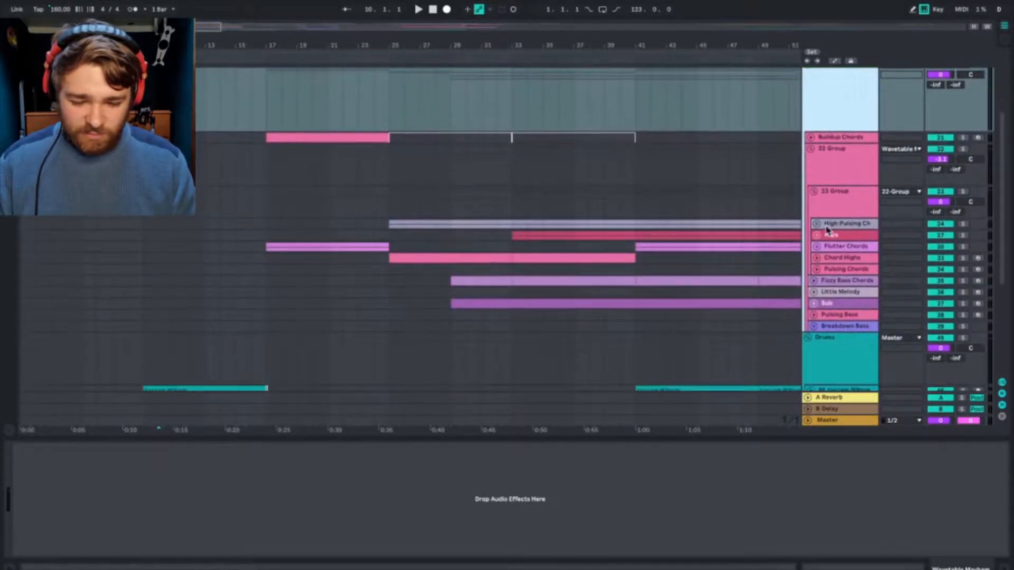
click(831, 188)
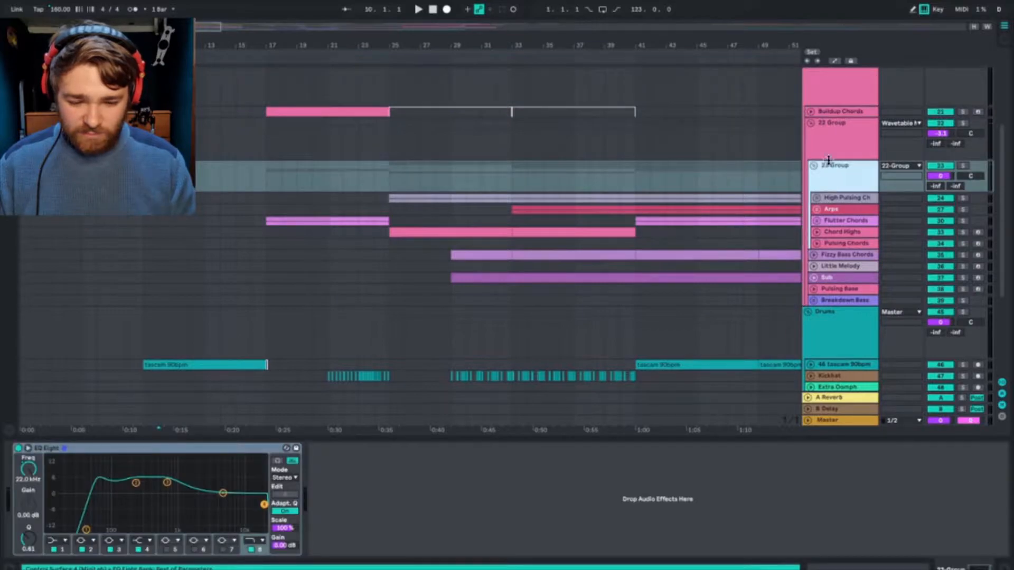
Step: Audition the juno bass clip at bar 89 with the Original Samples track soloed, then unsolo and fold the track
scroll(831, 153, up, 5)
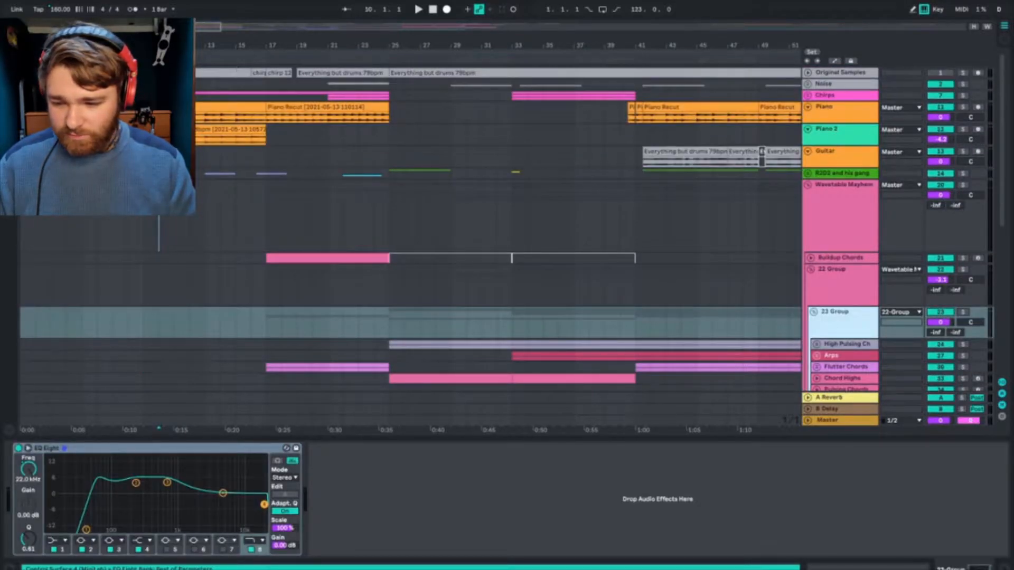
scroll(236, 69, right, 15)
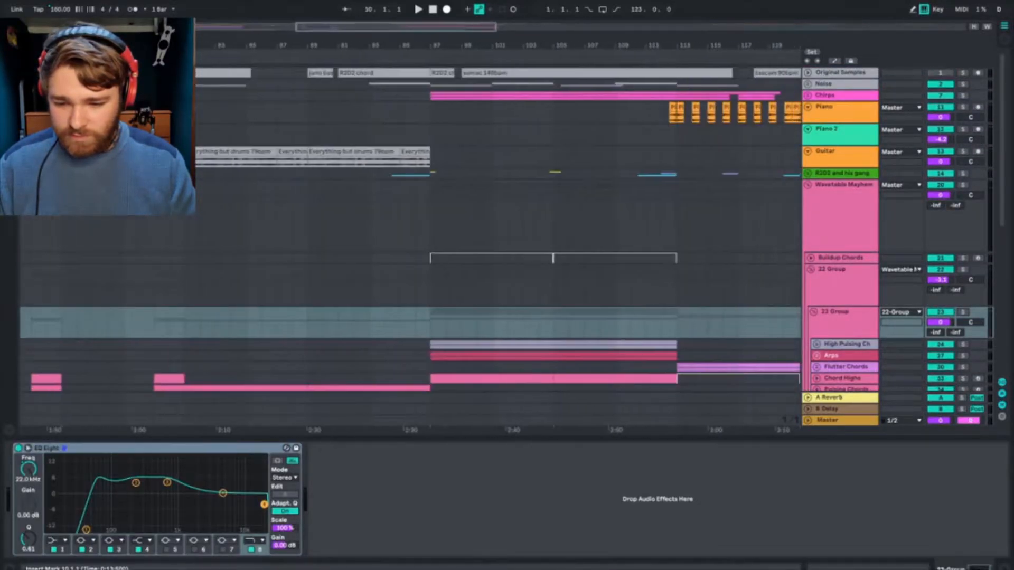
click(307, 76)
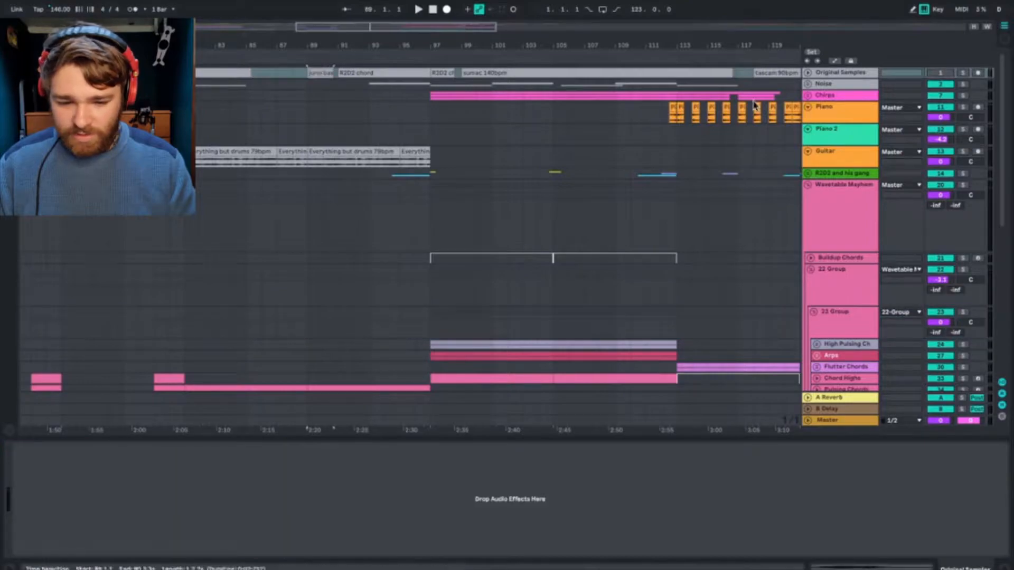
click(807, 73)
click(963, 73)
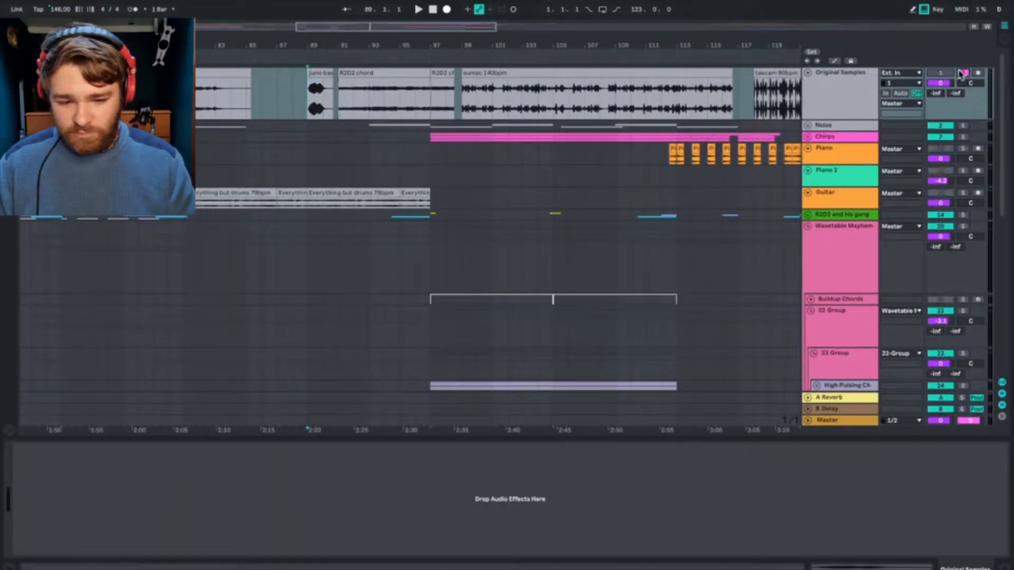
key(space)
key(space)
click(962, 73)
click(822, 88)
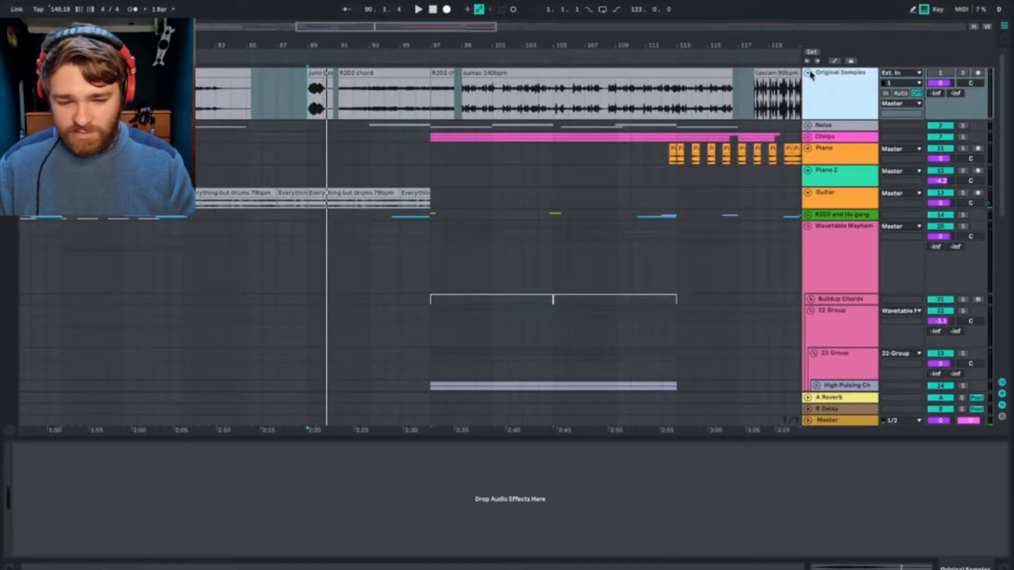
click(808, 73)
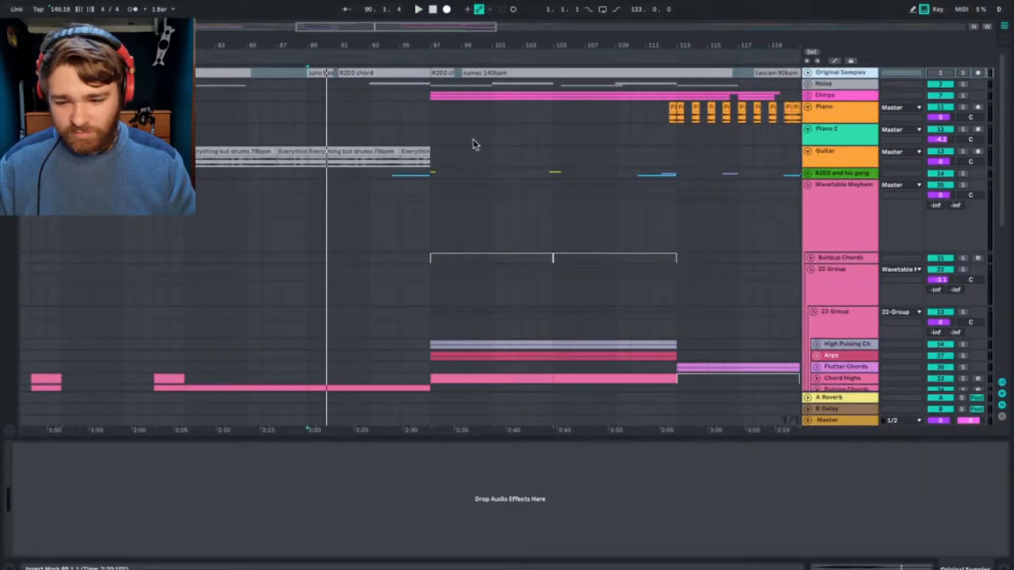
Step: Look over the Wavetable Mayhem subgroups and unfold the High Pulsing Chords group to show its Wavetable tracks
scroll(357, 256, left, 10)
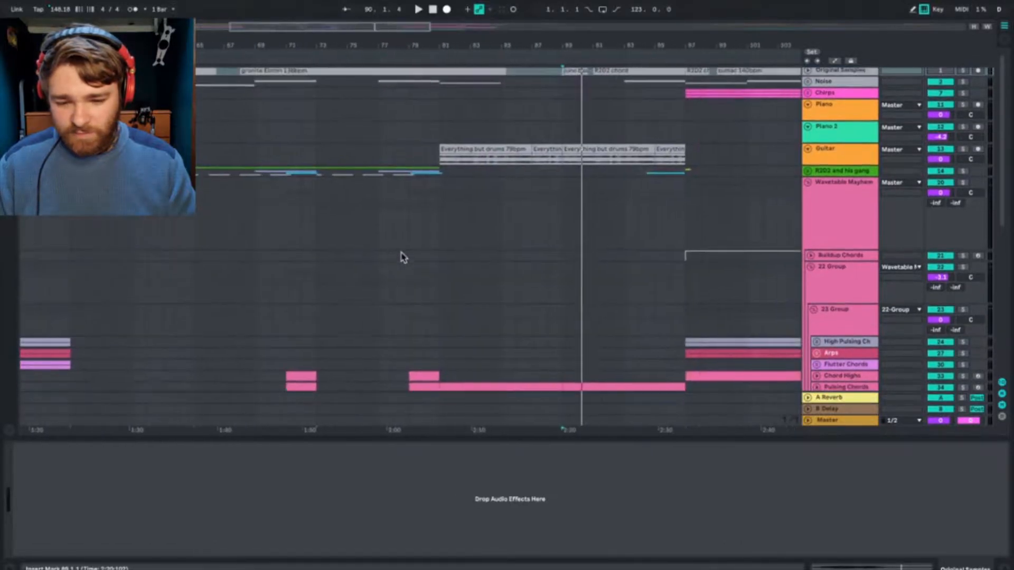
scroll(420, 229, right, 3)
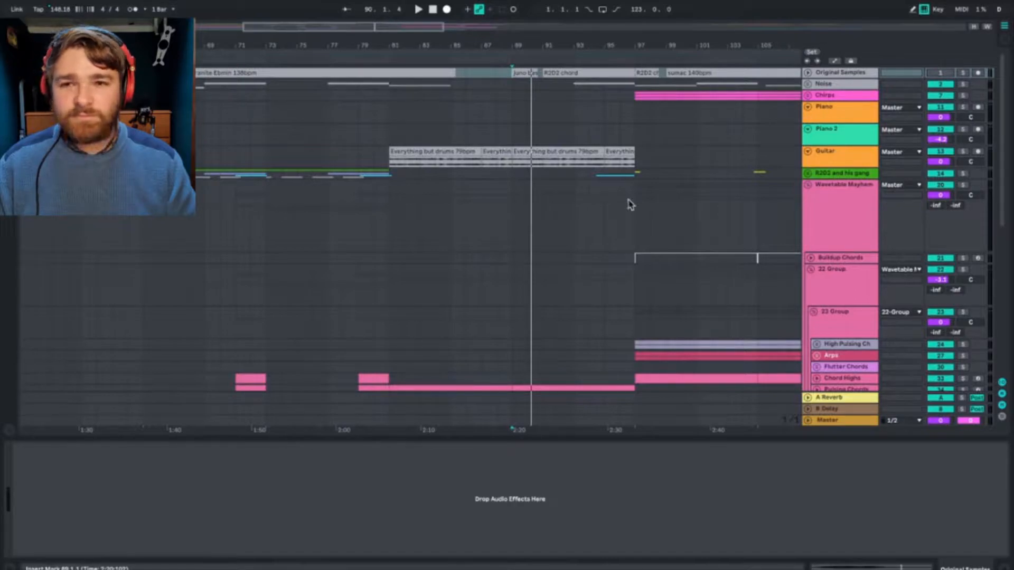
click(816, 225)
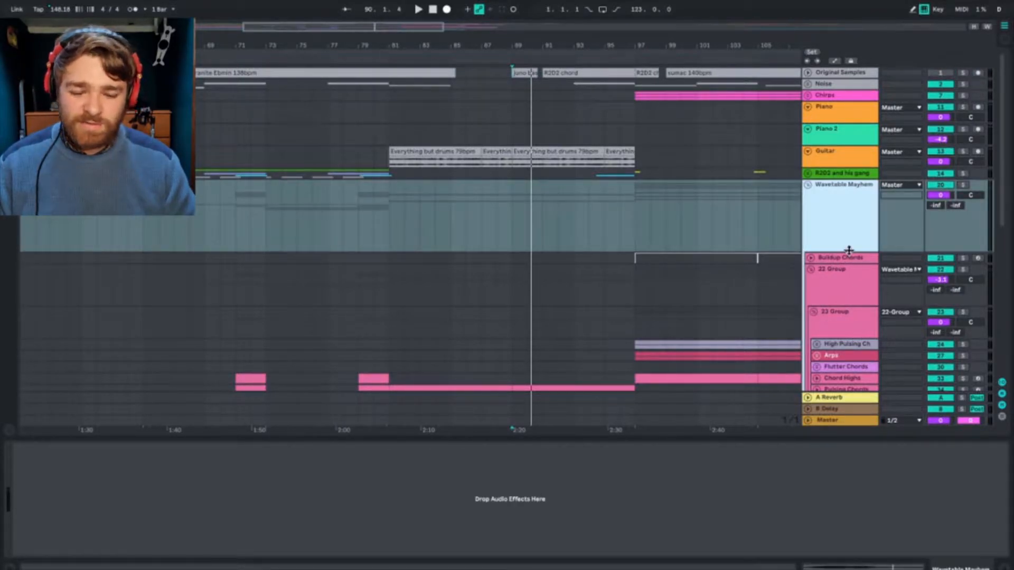
scroll(847, 227, down, 5)
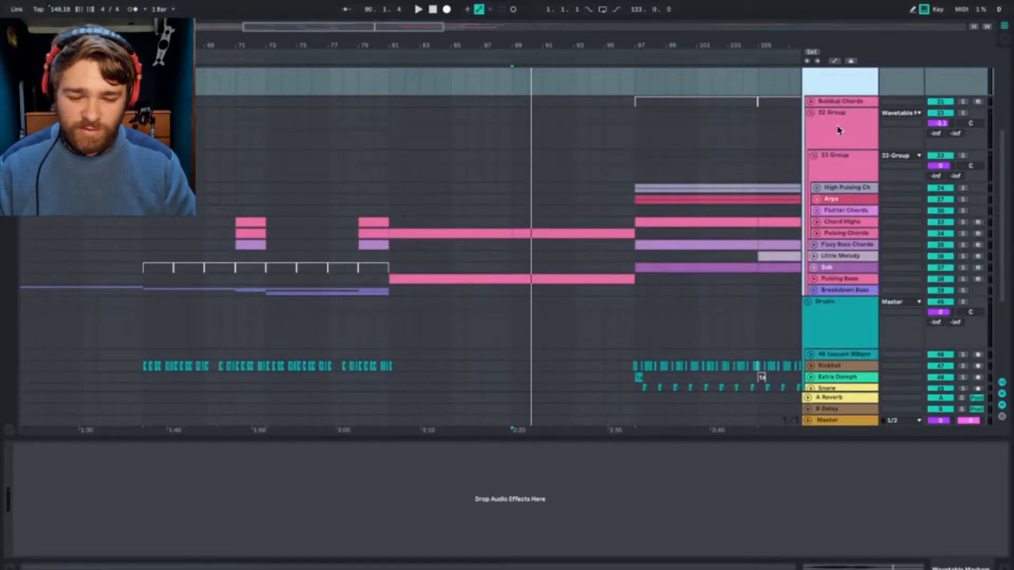
click(838, 130)
click(849, 201)
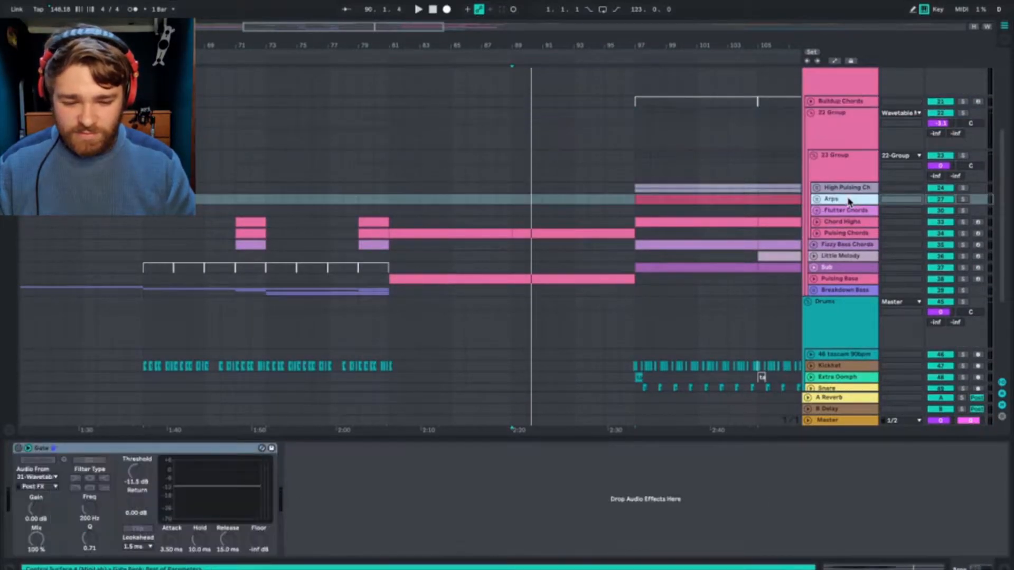
click(848, 177)
click(837, 188)
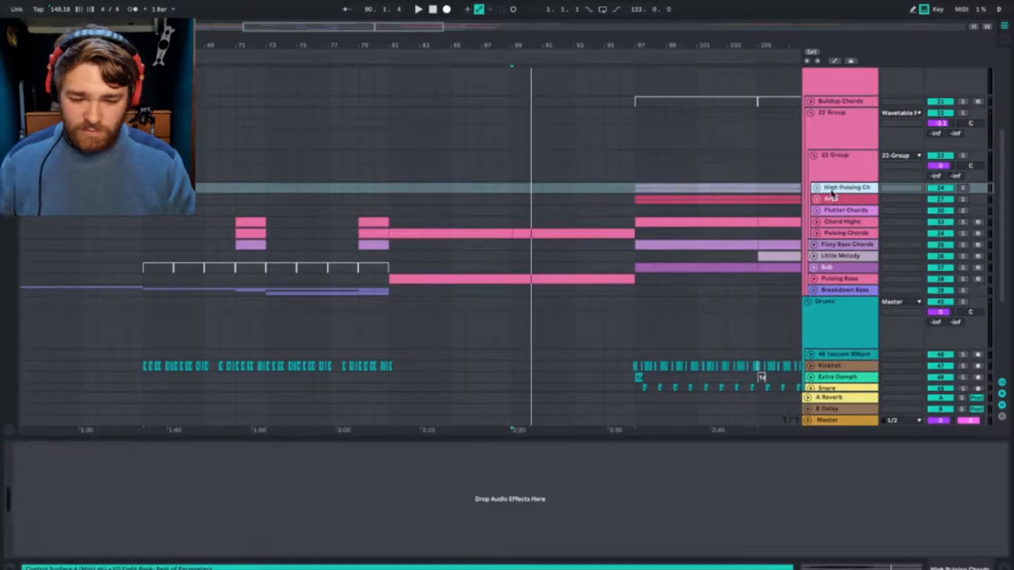
click(817, 189)
Step: Set the playback start at bar 97 and review the High Pulsing Chords group within Wavetable Mayhem
click(639, 219)
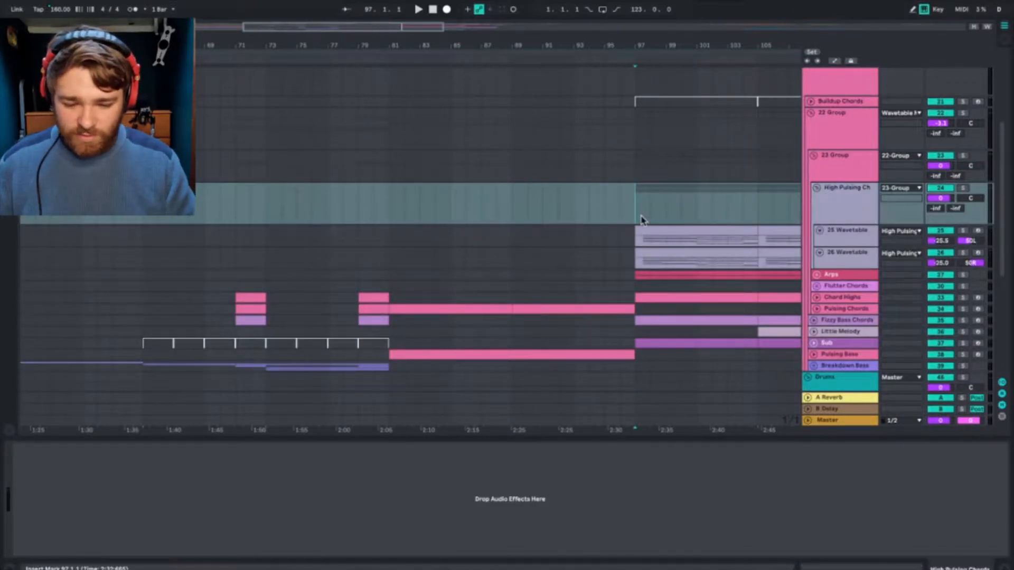
scroll(642, 220, right, 5)
scroll(642, 220, right, 3)
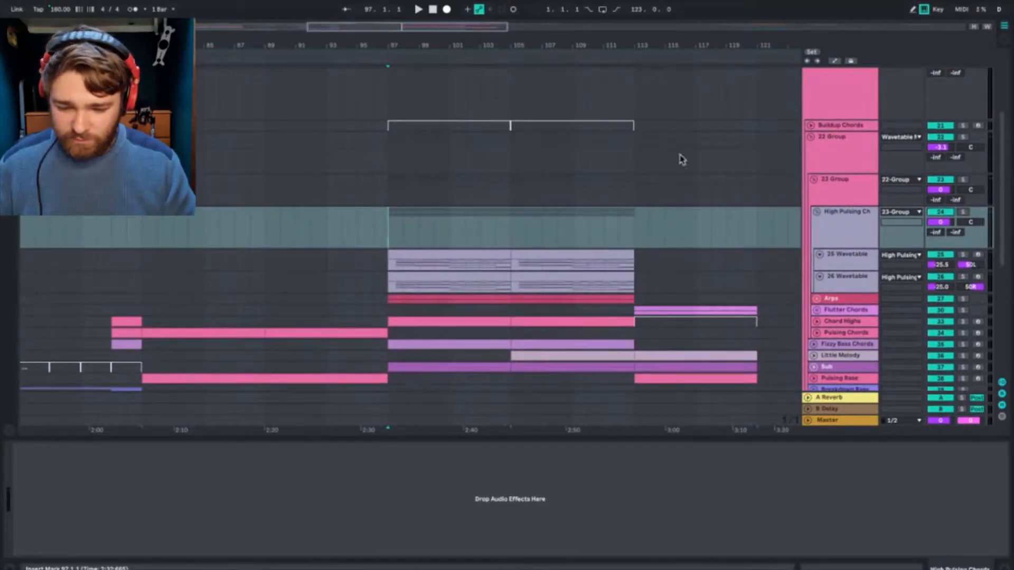
click(845, 264)
click(853, 218)
scroll(857, 166, up, 5)
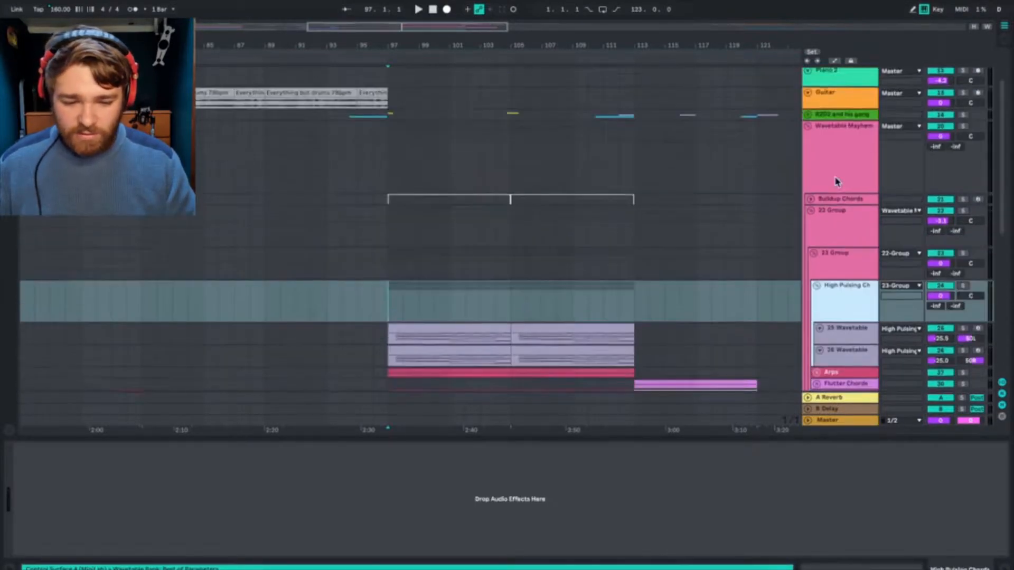
click(837, 208)
Step: Unfold the Breakdown Bass, Pulsing Bass, Sub, Little Melody and Fizzy Bass Chords tracks in the 22 Group
scroll(830, 205, down, 5)
scroll(830, 205, down, 6)
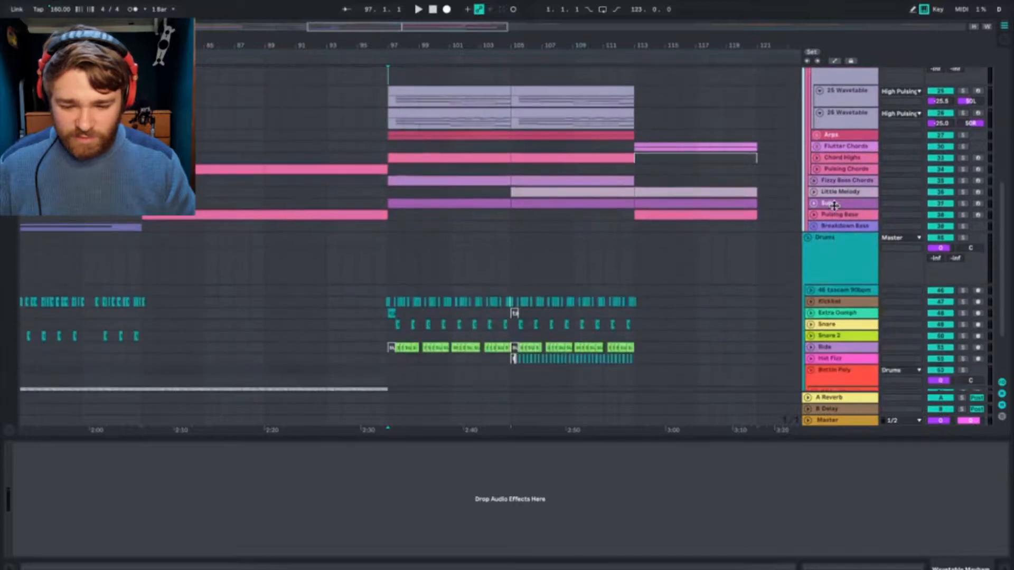
click(813, 209)
click(814, 198)
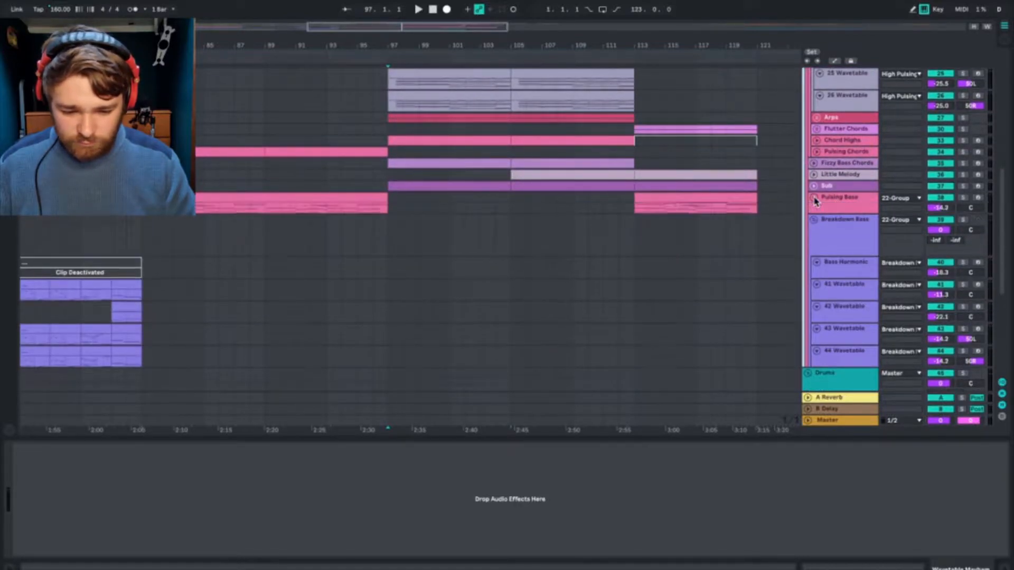
click(814, 186)
click(814, 174)
click(814, 163)
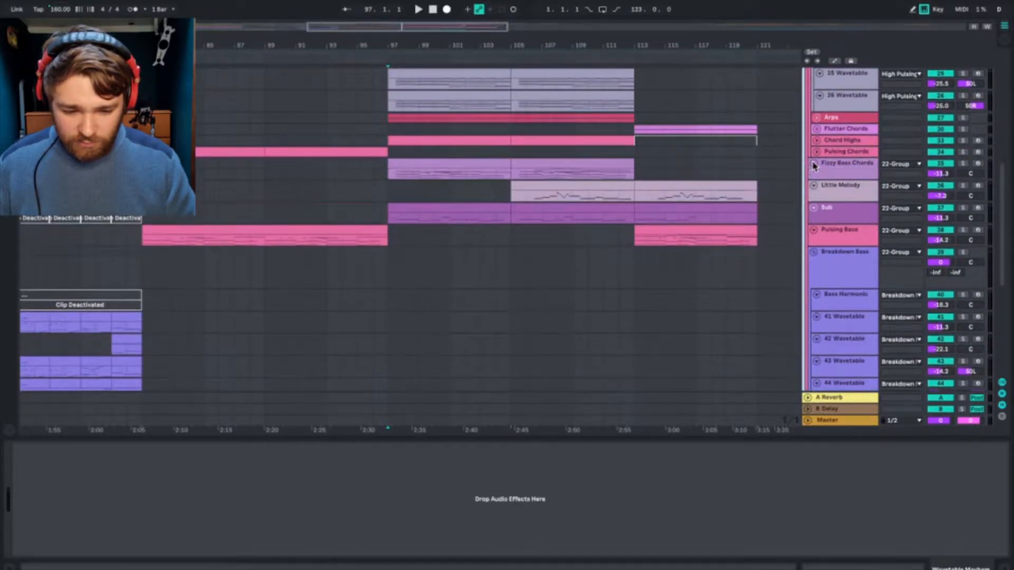
Step: Unfold the Pulsing Chords, Chord Highs, Flutter Chords and Arps tracks in the 23 Group
click(816, 152)
click(817, 141)
click(816, 129)
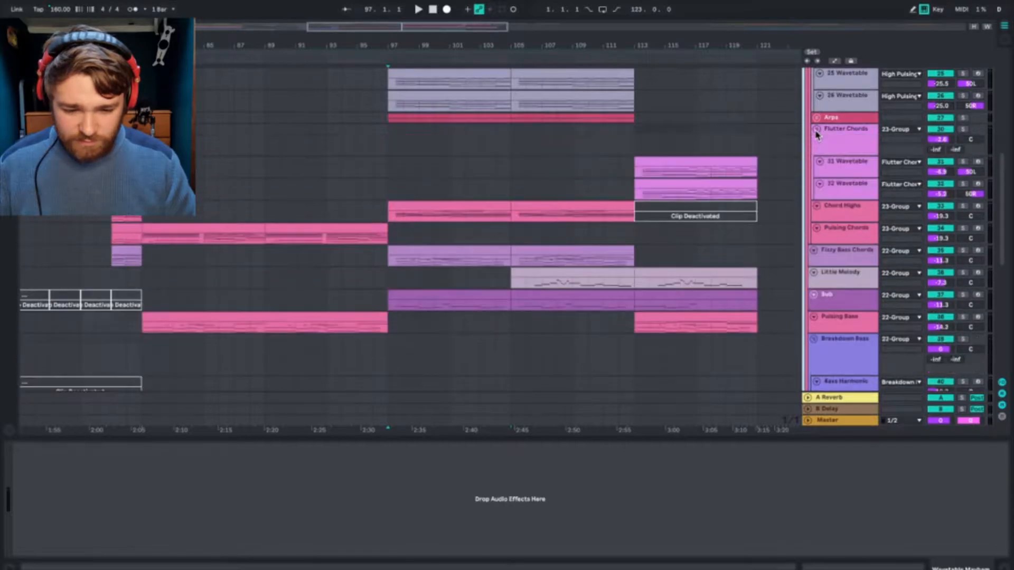
click(816, 118)
scroll(817, 121, up, 1)
scroll(806, 148, up, 5)
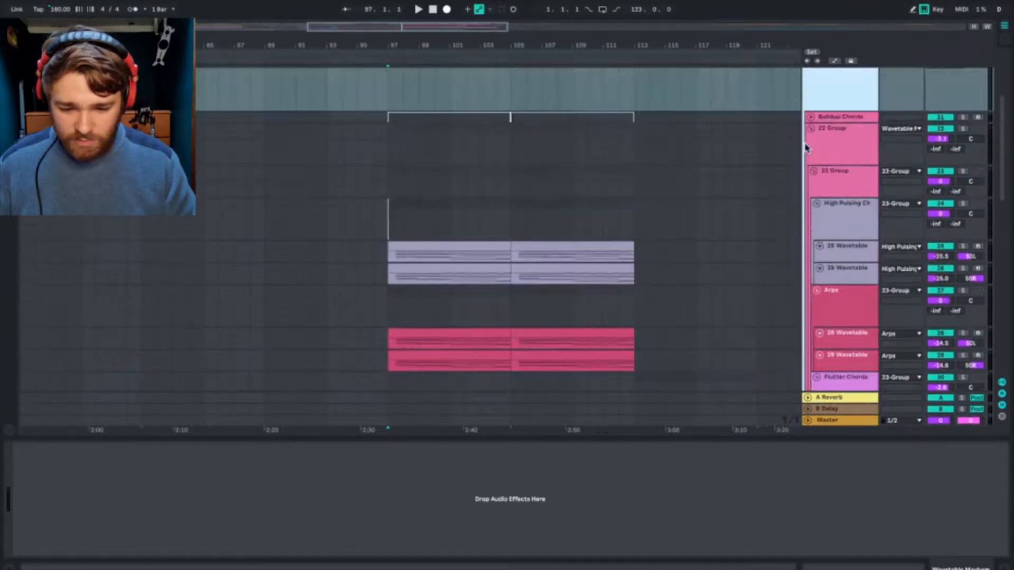
Step: Solo the two Wavetable tracks in the High Pulsing Chords group and play them from bar 97
scroll(806, 148, down, 5)
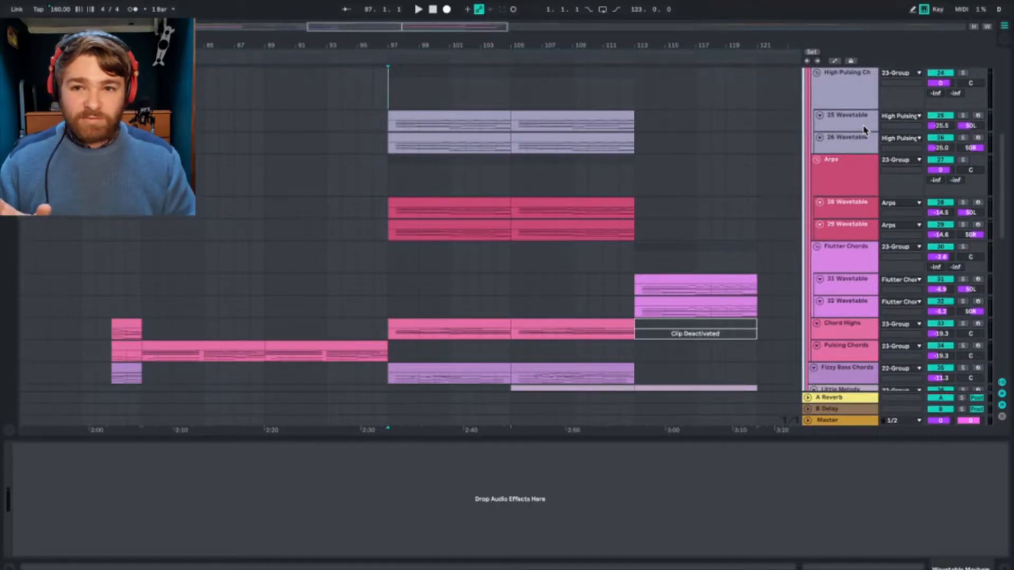
click(850, 119)
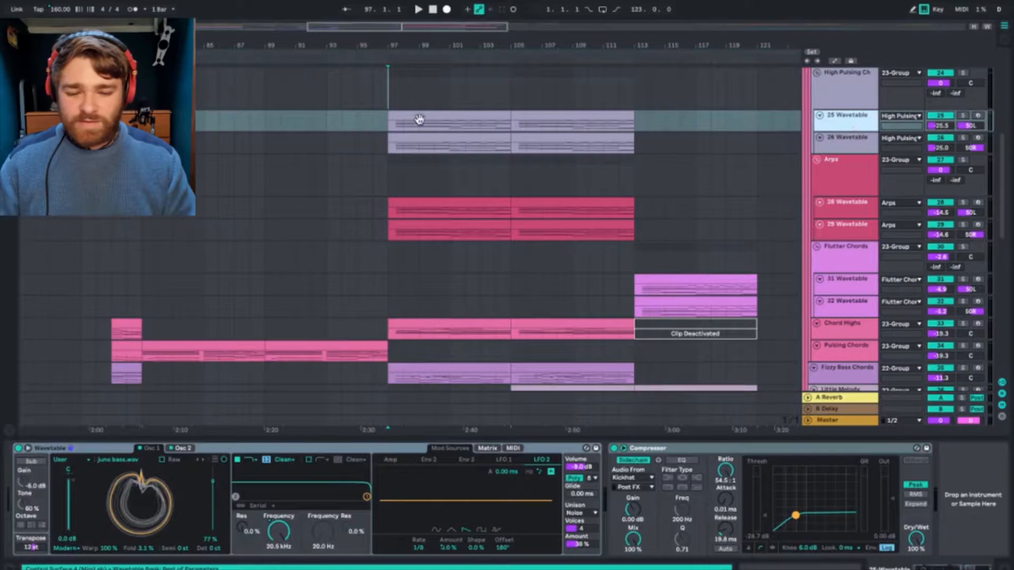
click(965, 139)
ctrl+click(963, 116)
key(space)
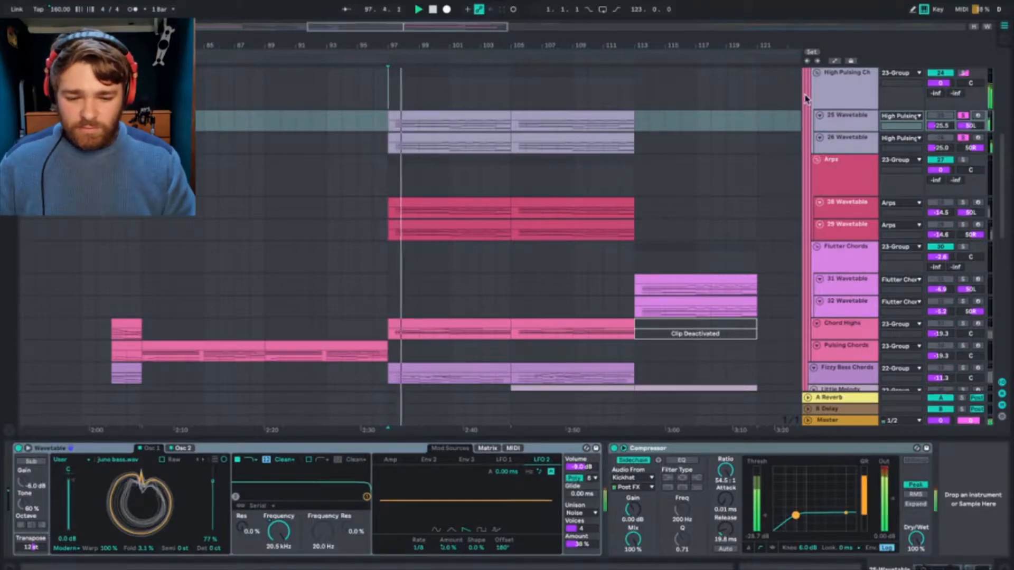
Step: Compare the Wavetable and Compressor device settings on the 25 Wavetable and 26 Wavetable tracks of the High Pulsing Chords group
click(862, 128)
click(858, 139)
click(859, 127)
click(856, 140)
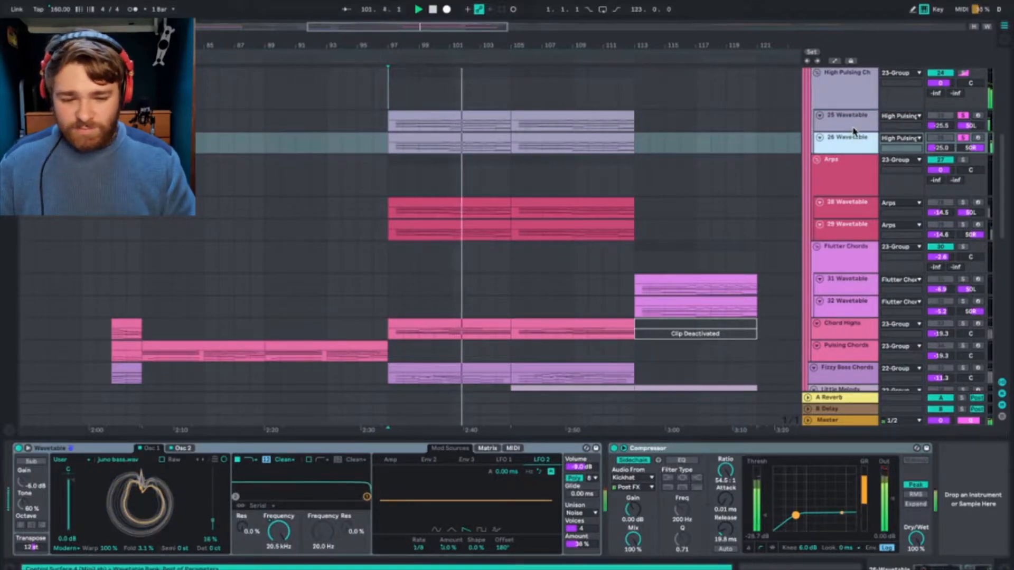
click(852, 127)
click(844, 148)
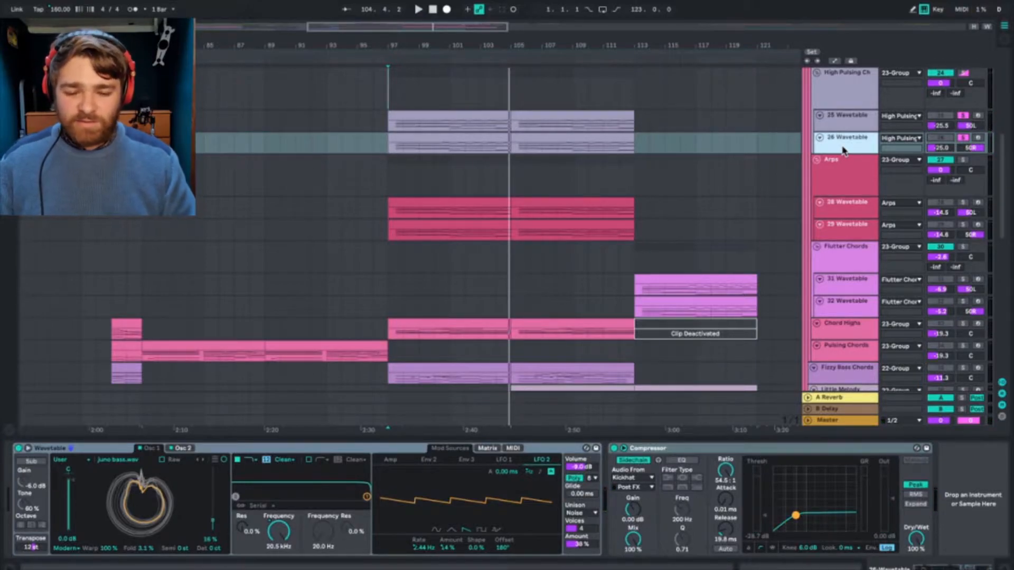
click(852, 120)
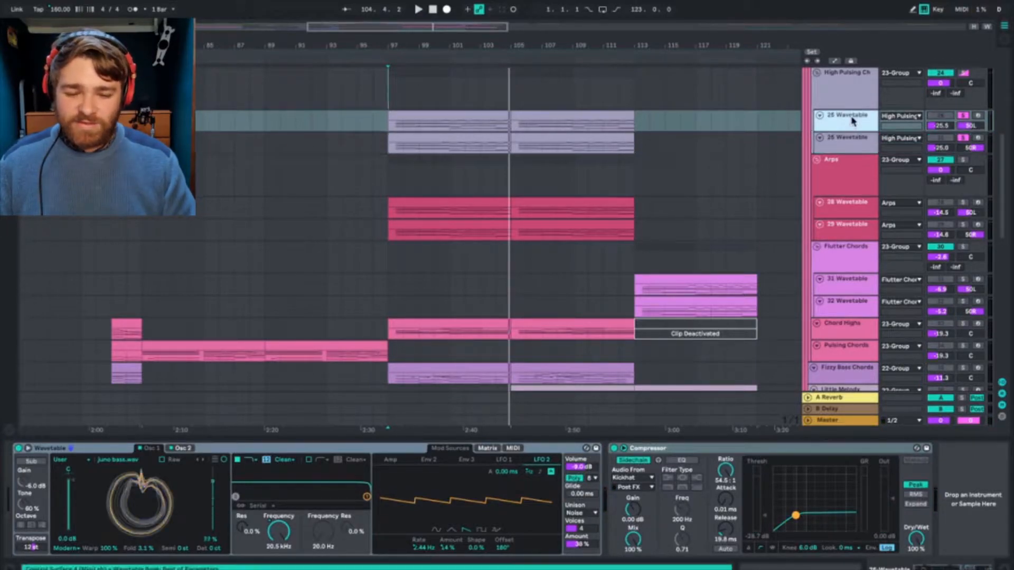
click(856, 87)
click(849, 129)
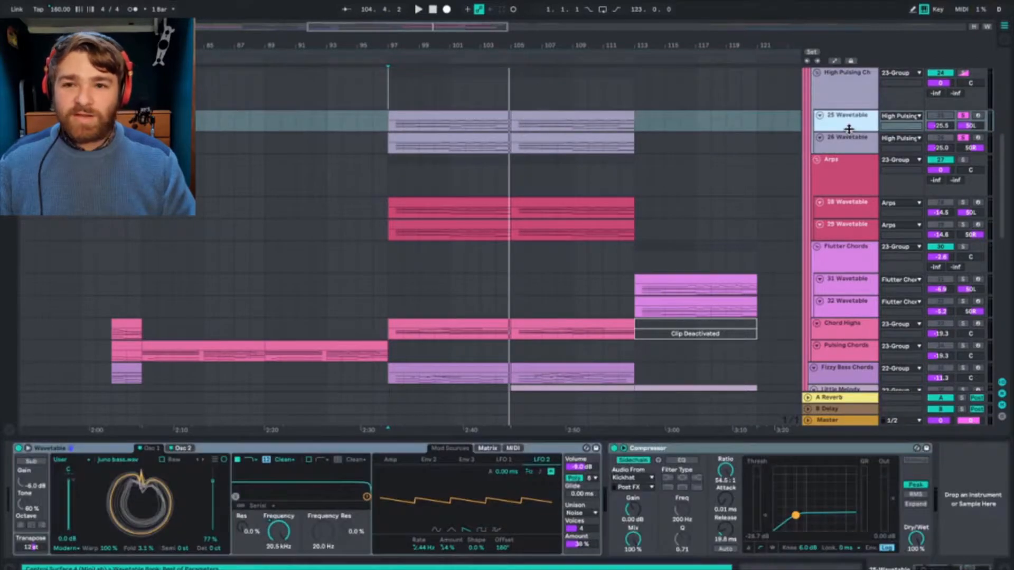
click(866, 150)
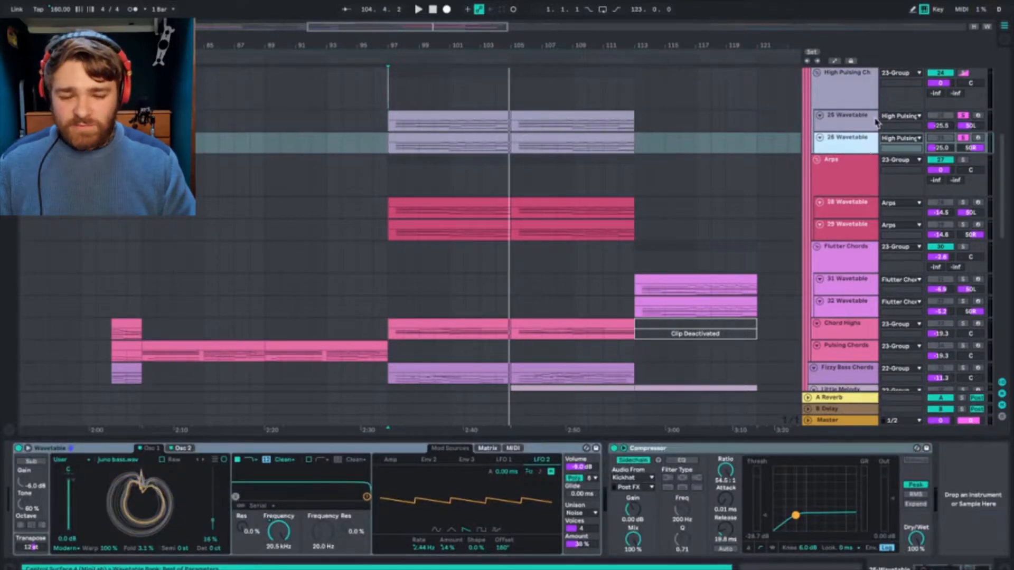
click(852, 118)
click(854, 142)
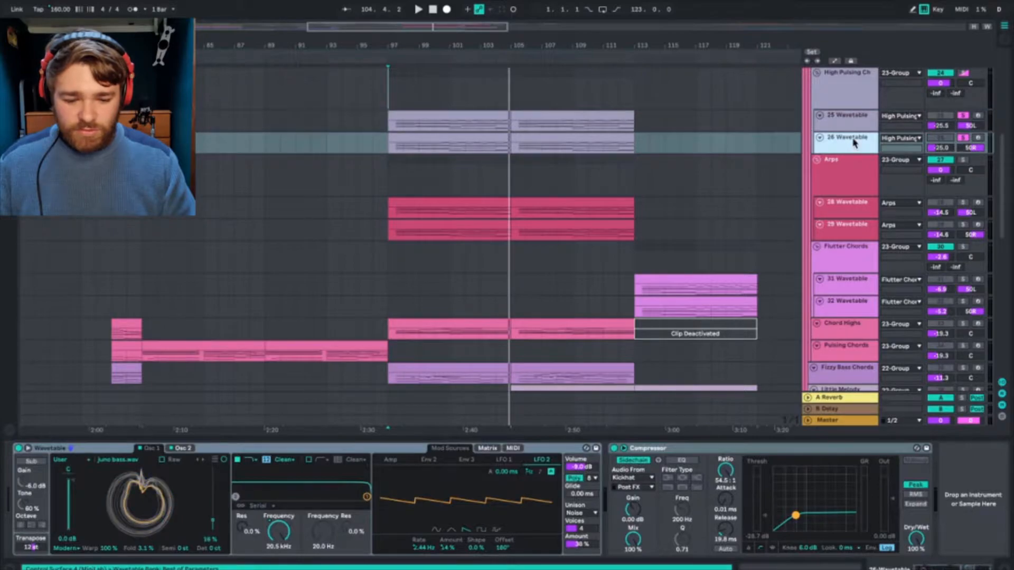
Step: Check the devices on the two Arps Wavetable tracks, and solo the Arps group for playback from bar 97
click(856, 229)
click(857, 212)
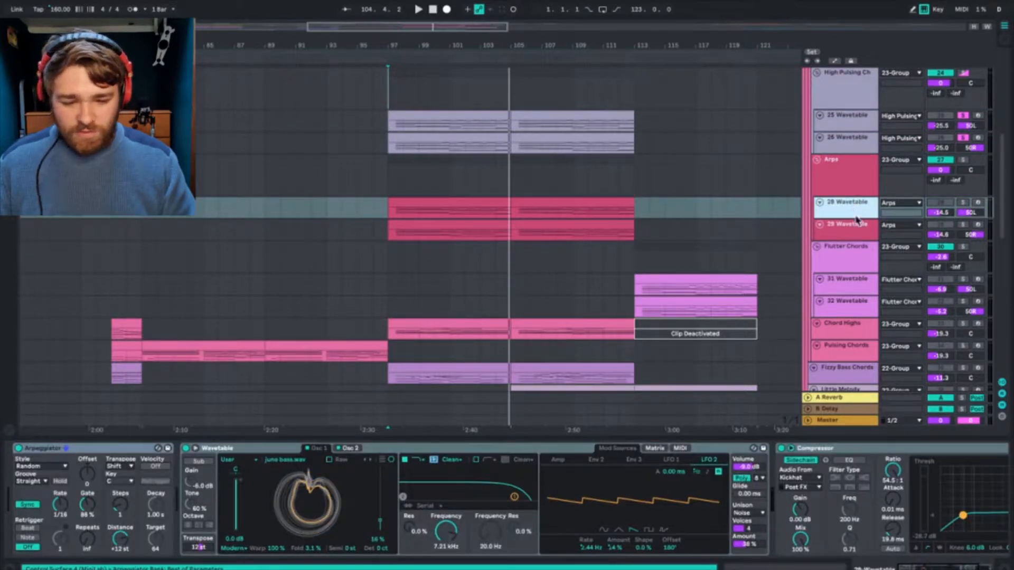
click(854, 234)
click(856, 172)
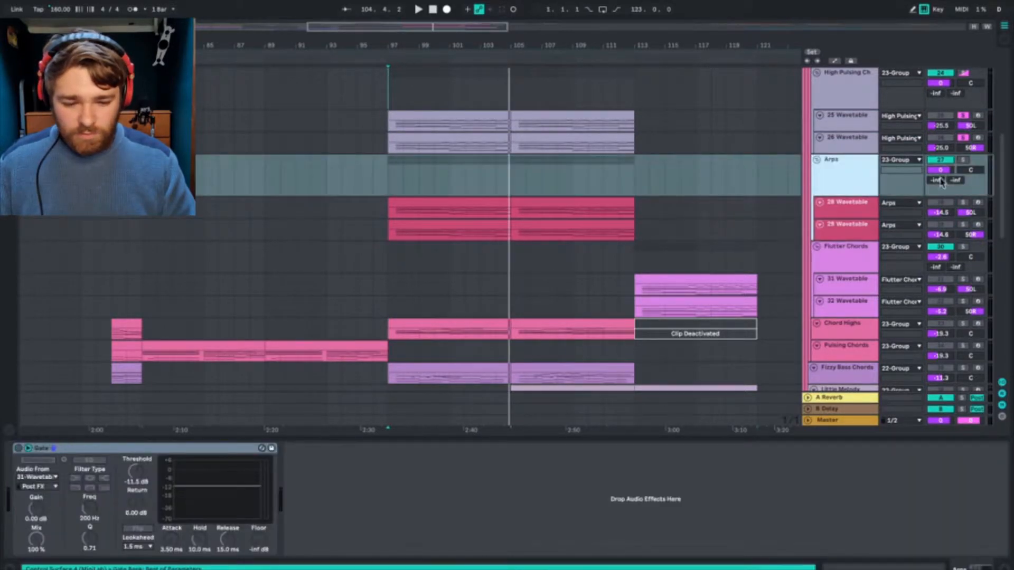
click(963, 161)
key(space)
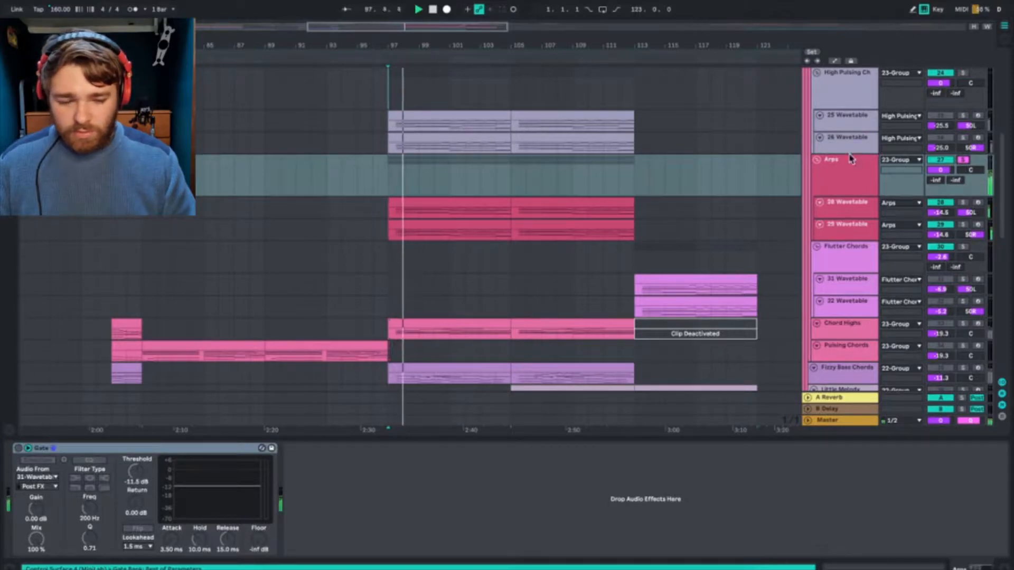
Step: During playback, compare the devices on the Arps group and its two tracks with those on the 26 Wavetable track
click(852, 157)
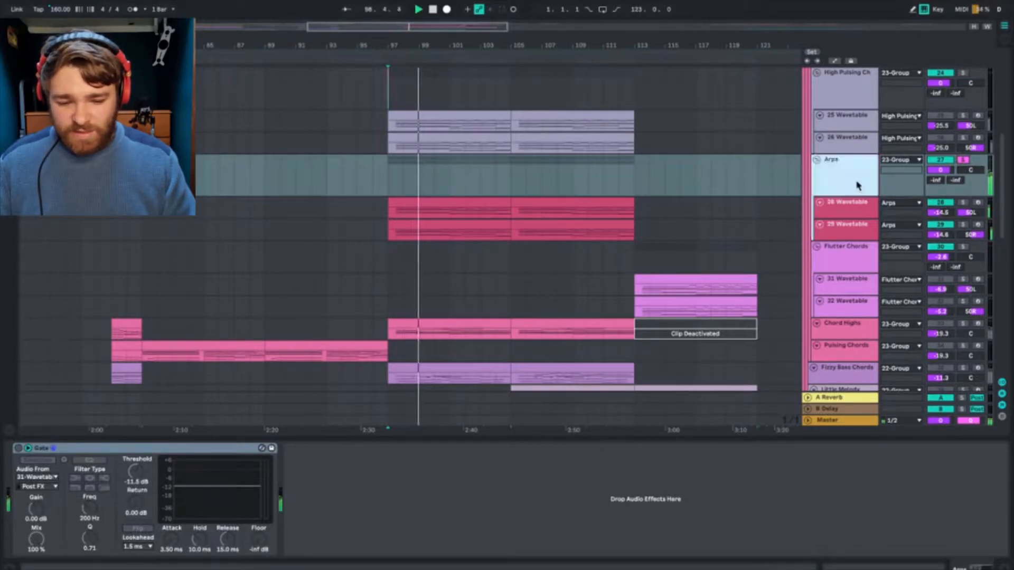
click(847, 212)
click(829, 228)
click(862, 141)
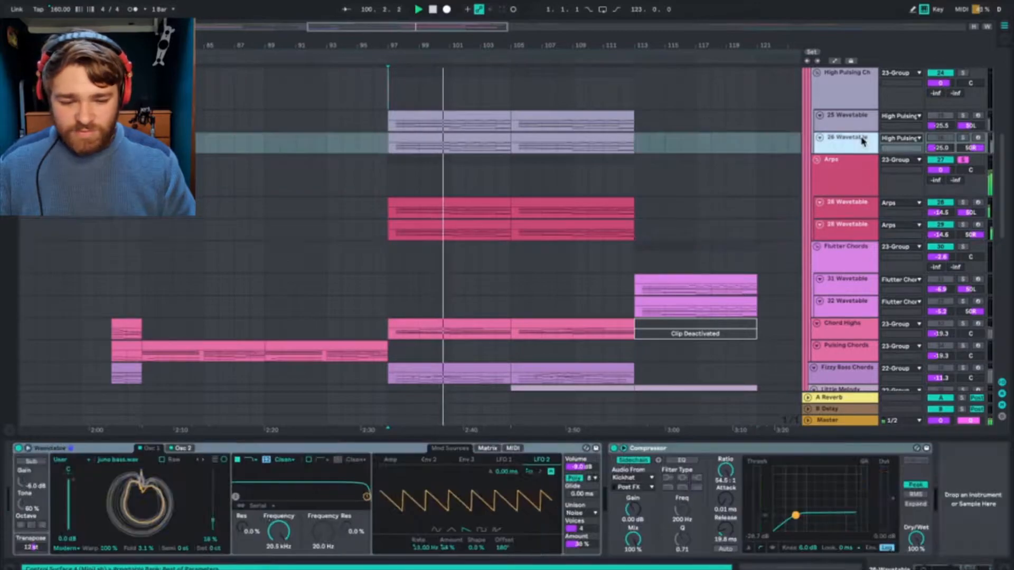
click(833, 164)
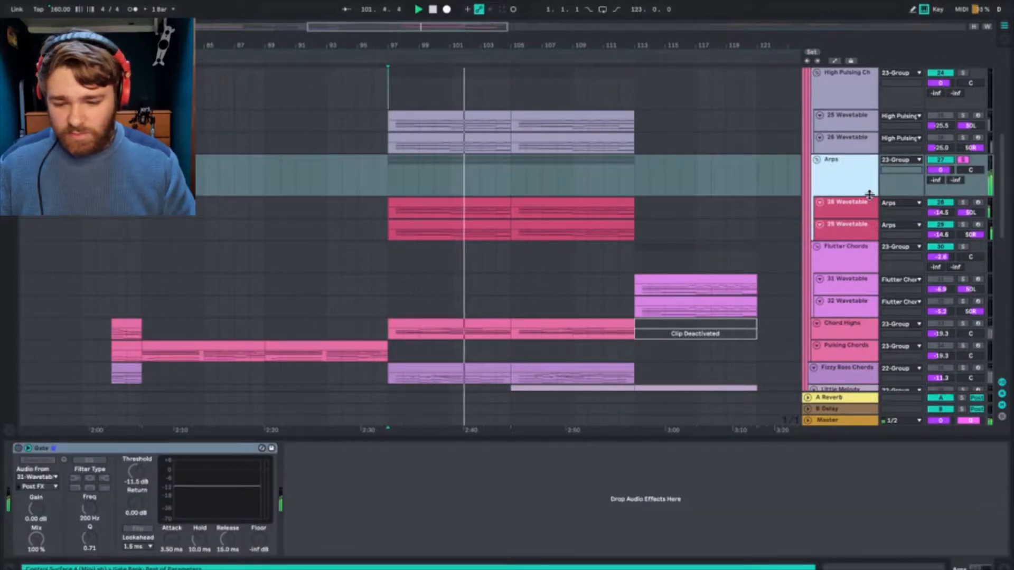
Step: Stop playback and show the MIDI Ctrl Pitch Bend envelope of the first clip on the 28 Wavetable track
click(471, 209)
key(space)
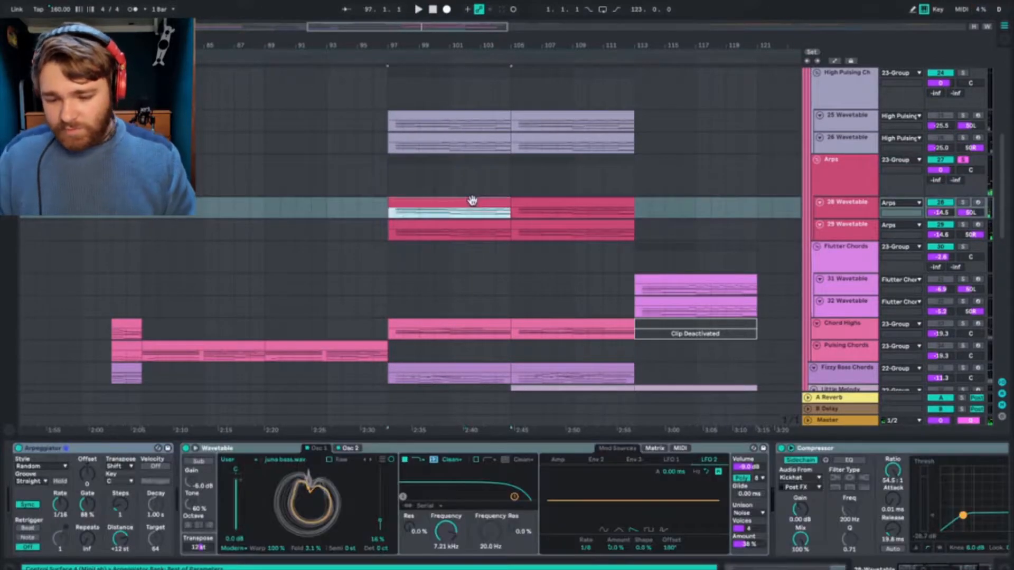
double_click(471, 201)
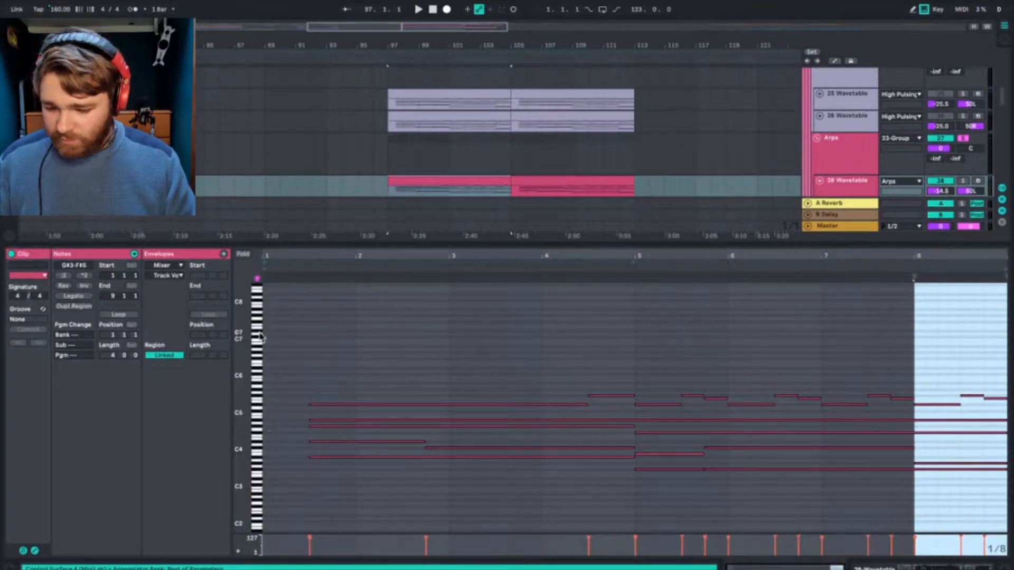
click(177, 265)
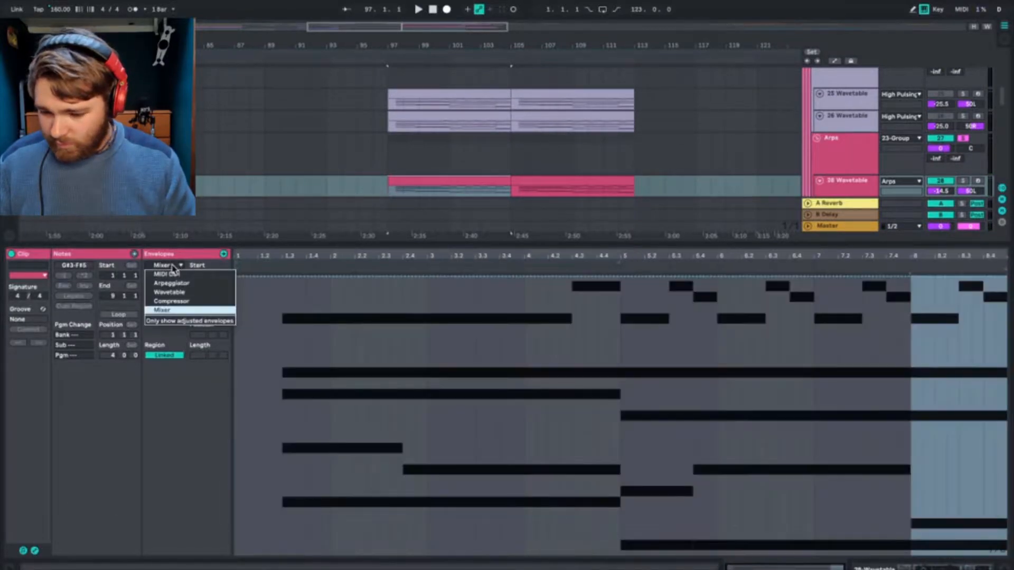
click(177, 275)
click(177, 276)
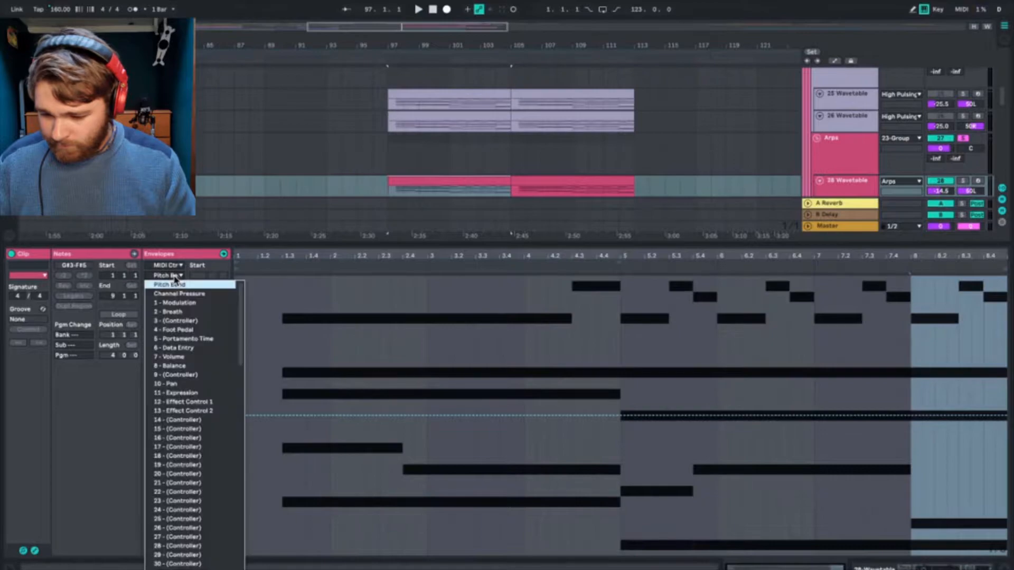
click(177, 278)
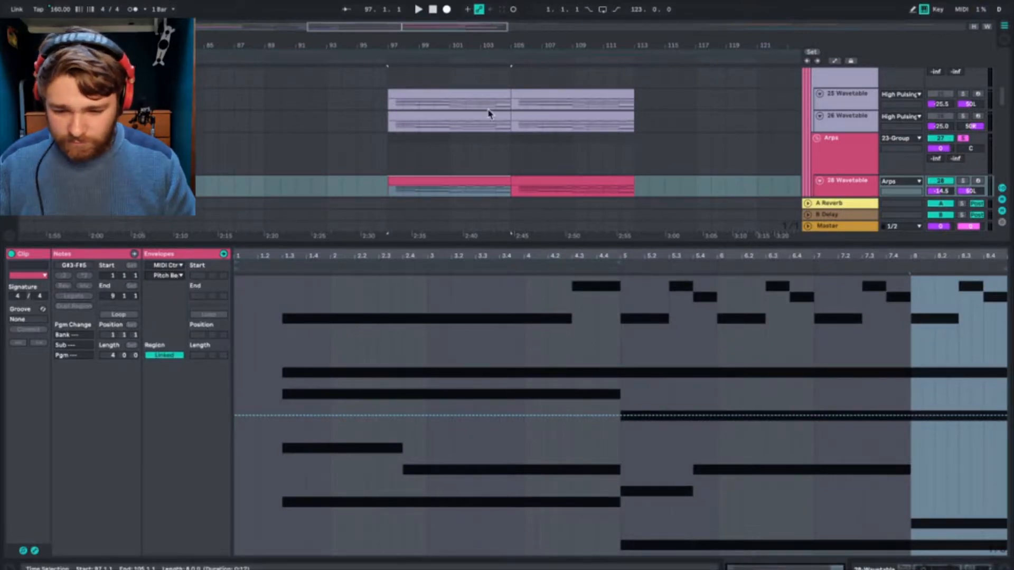
Step: Play from bar 98 and examine the Wavetable modulation matrix on the 26 Wavetable track, including the LFO 2 pitch routing
click(407, 128)
key(space)
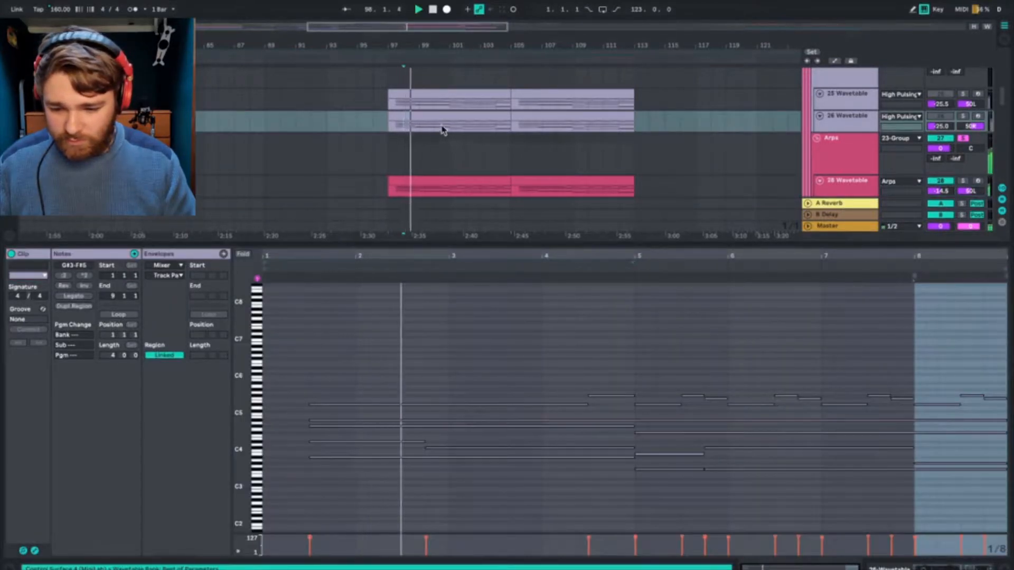
click(835, 106)
click(837, 125)
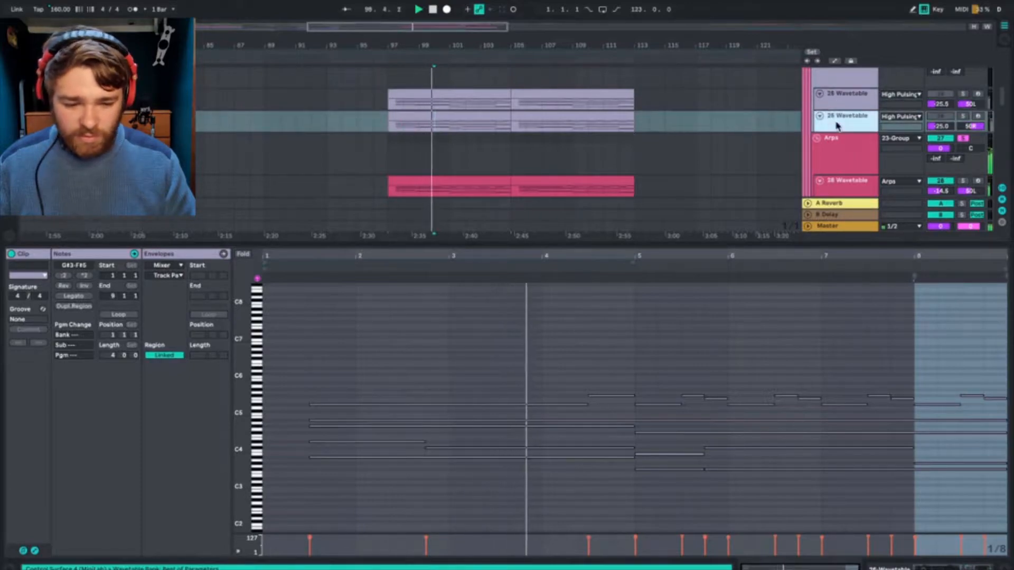
click(945, 567)
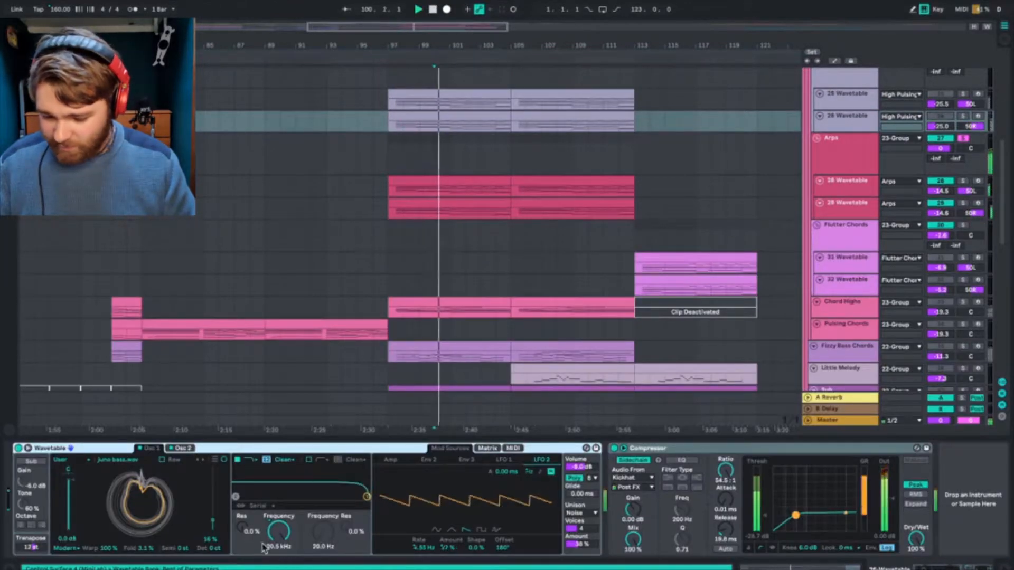
key(space)
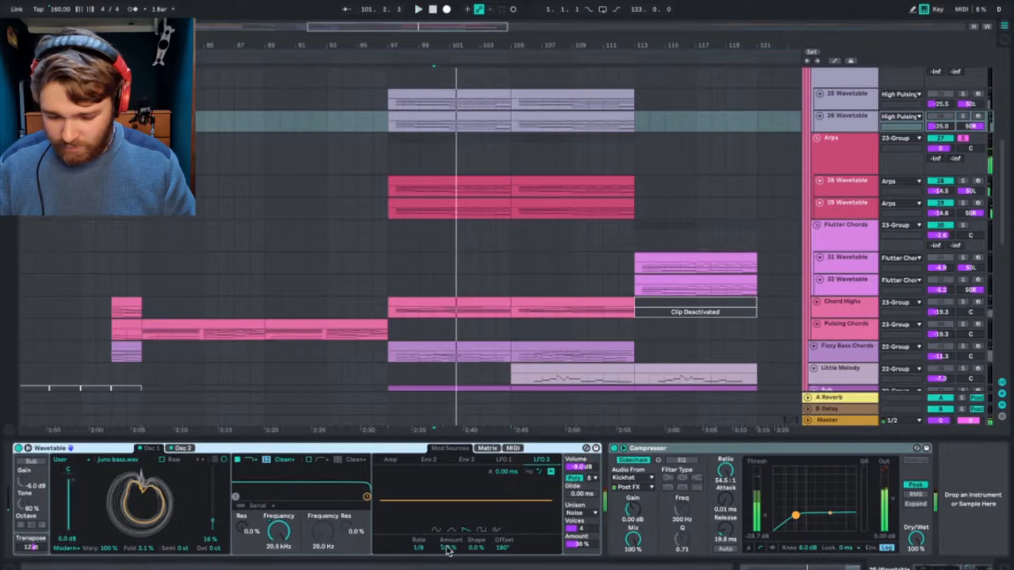
click(488, 449)
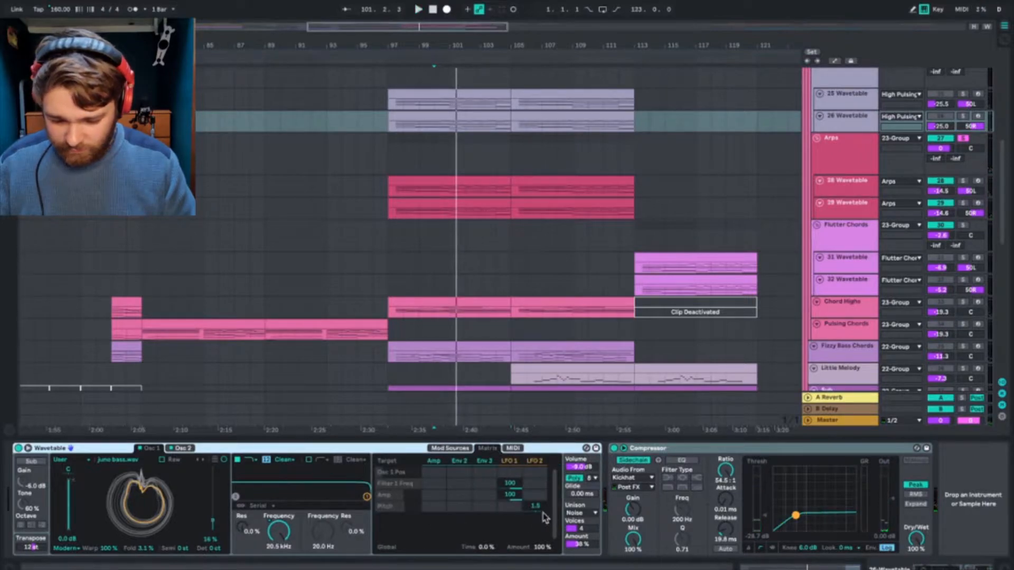
key(space)
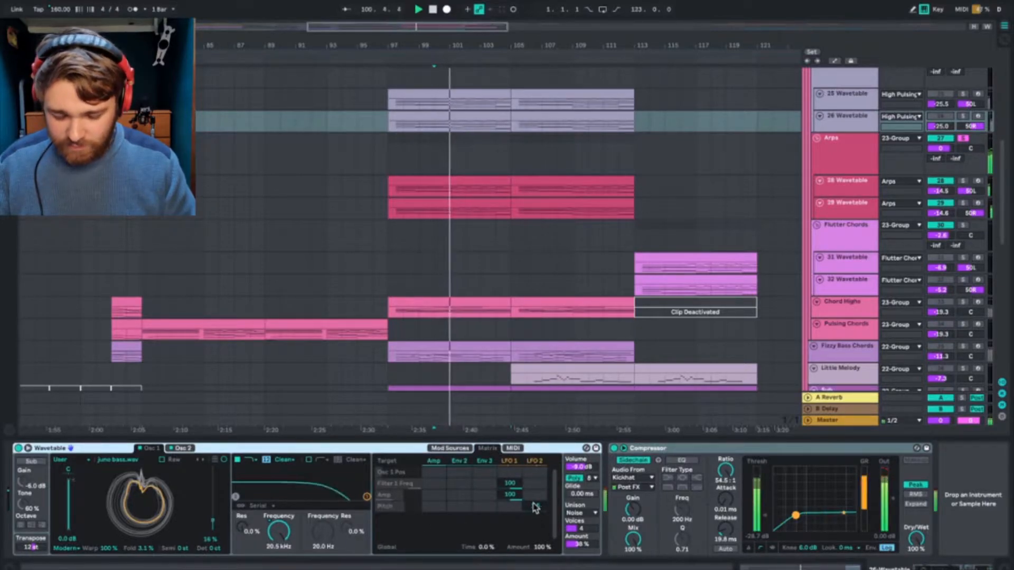
Step: Stop playback, review the automation lanes around the 23 Group, and place the insert marker at bar 97
scroll(858, 170, up, 3)
click(856, 148)
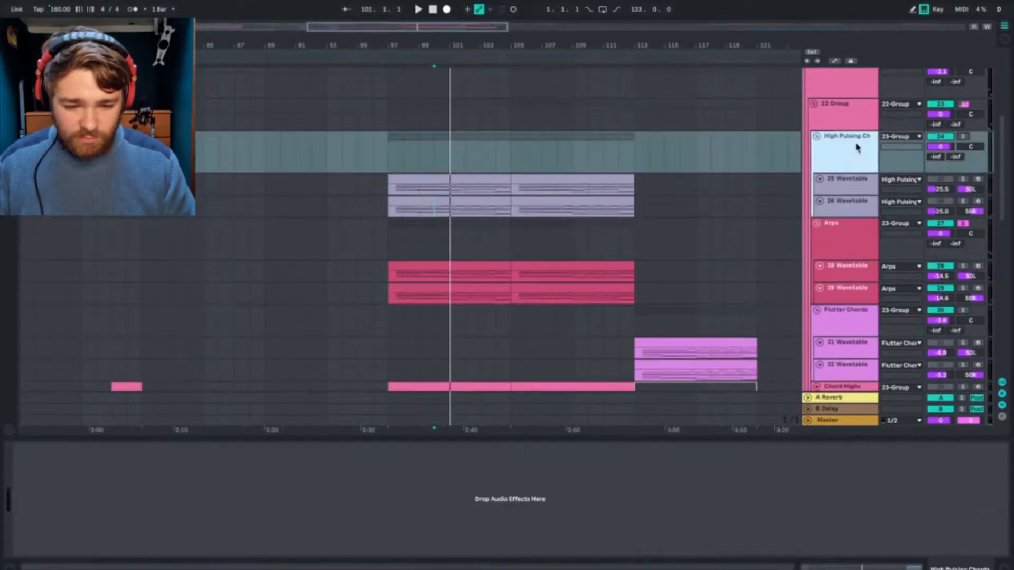
click(837, 61)
click(834, 62)
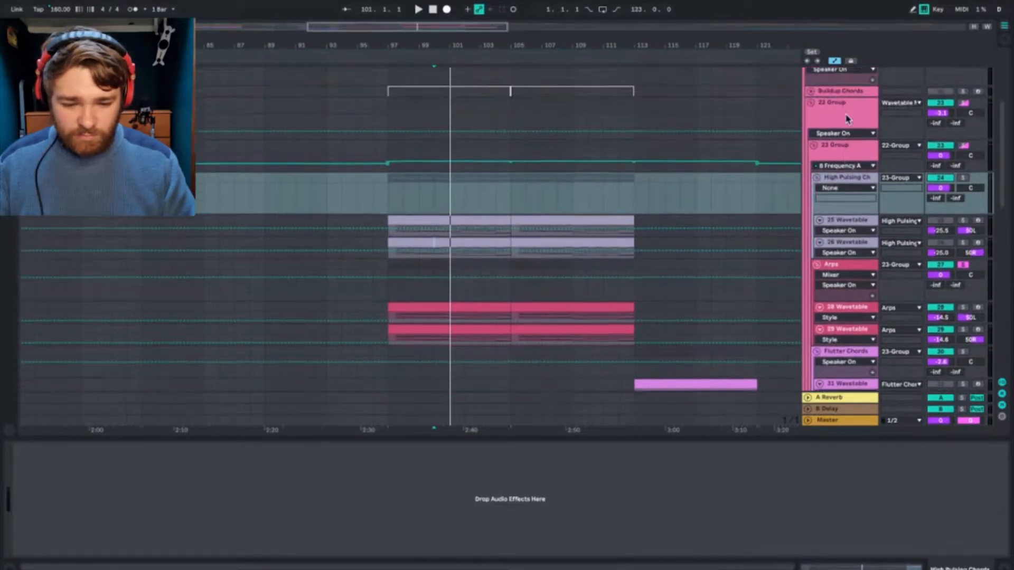
click(388, 177)
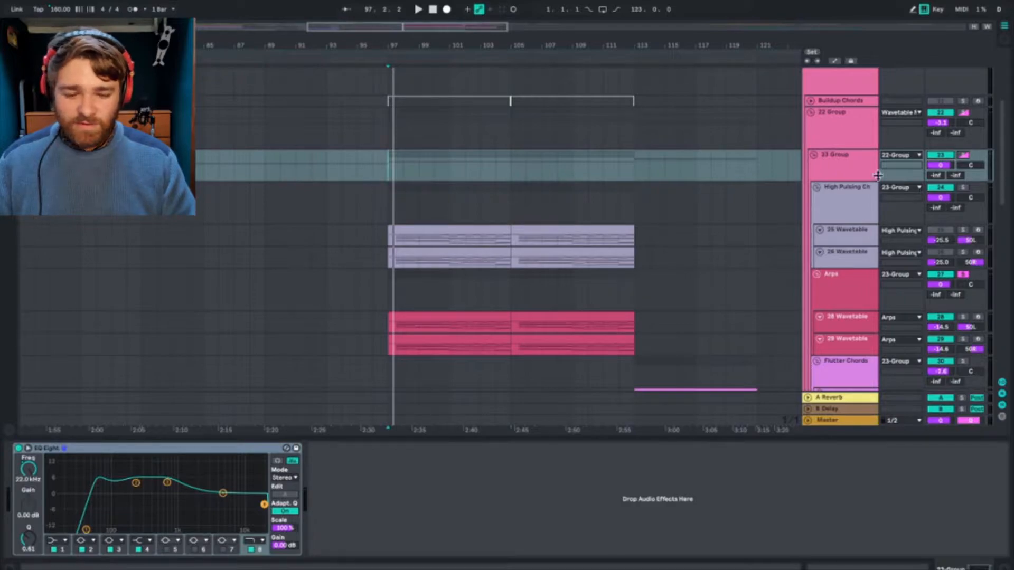
Step: Compare the EQ Eight on the 23 Group with the EQ Eight and OTT devices on the 22 Group
click(855, 129)
click(843, 163)
click(843, 149)
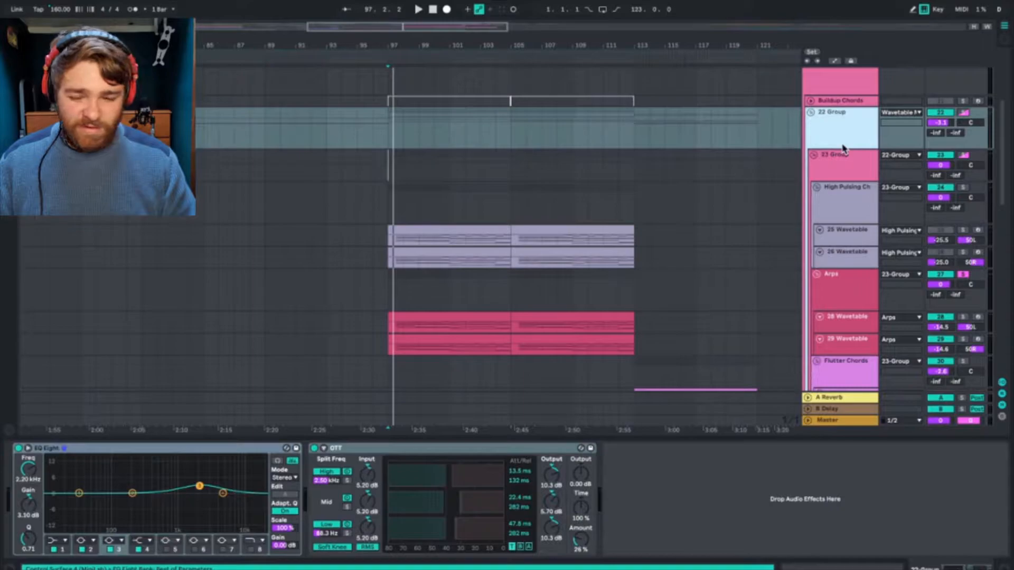
click(848, 161)
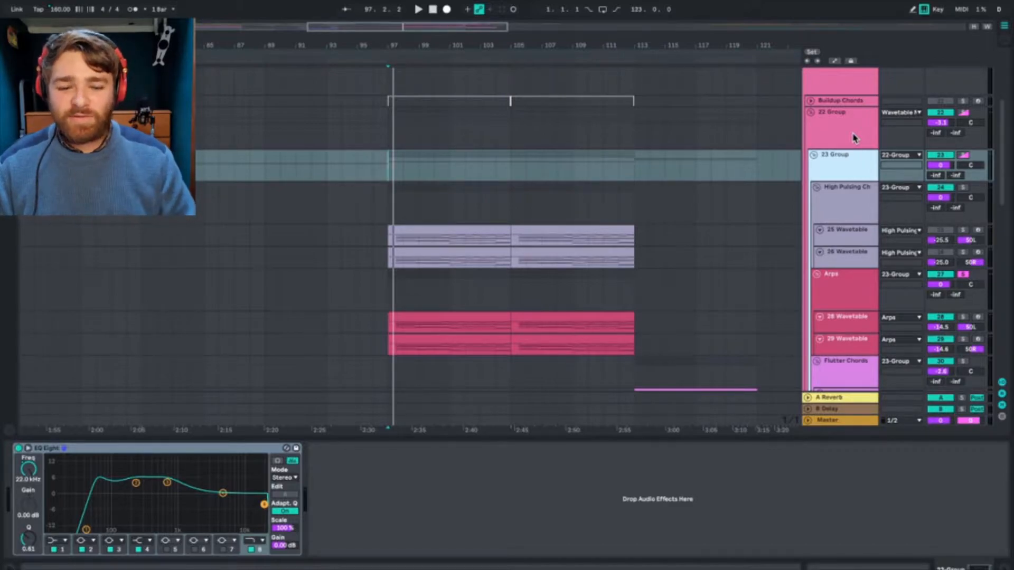
click(854, 139)
click(850, 158)
click(850, 125)
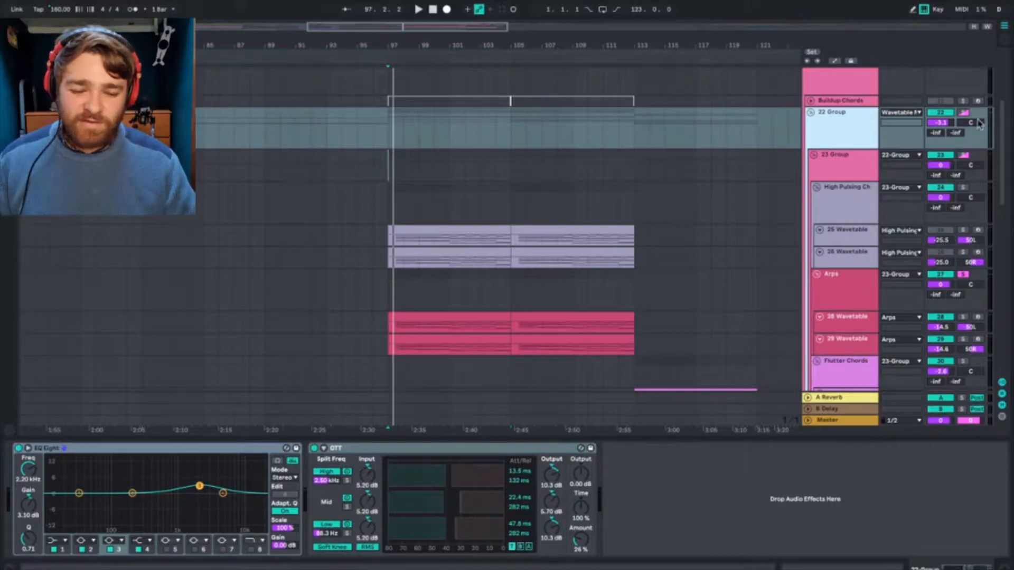
click(846, 123)
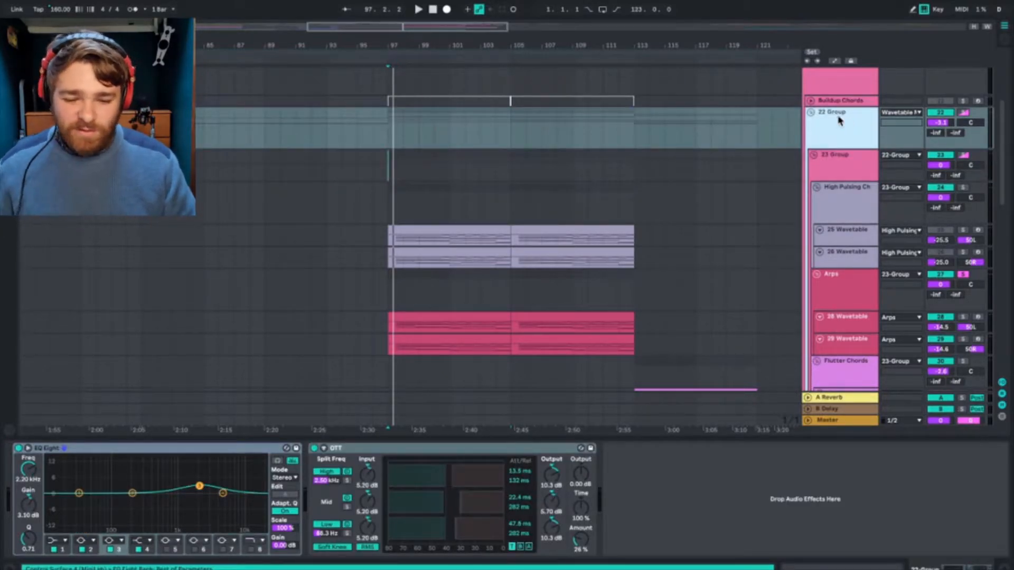
Step: Solo the Flutter Chords group and play it from bar 113
scroll(629, 286, down, 5)
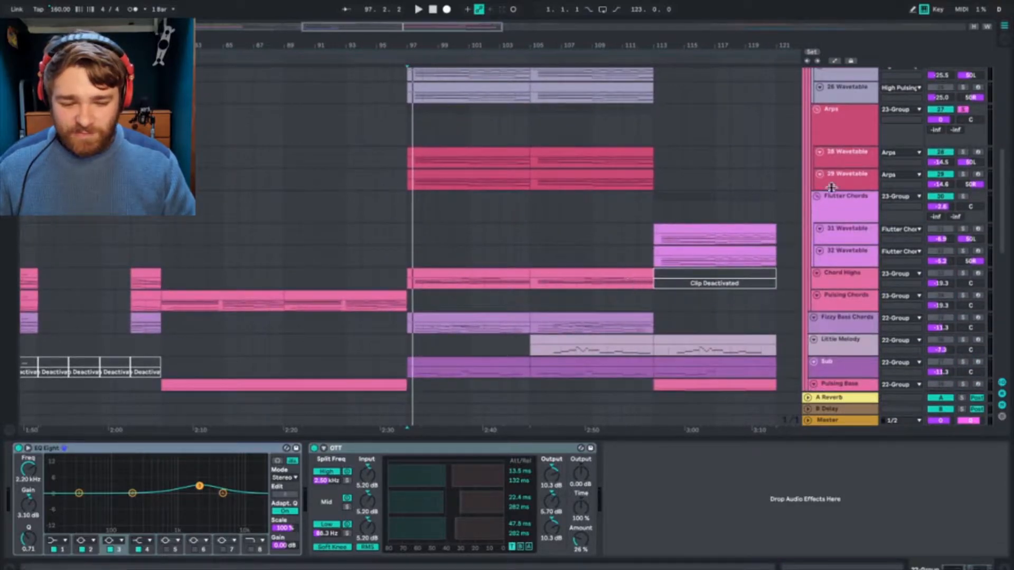
click(818, 202)
click(648, 207)
key(space)
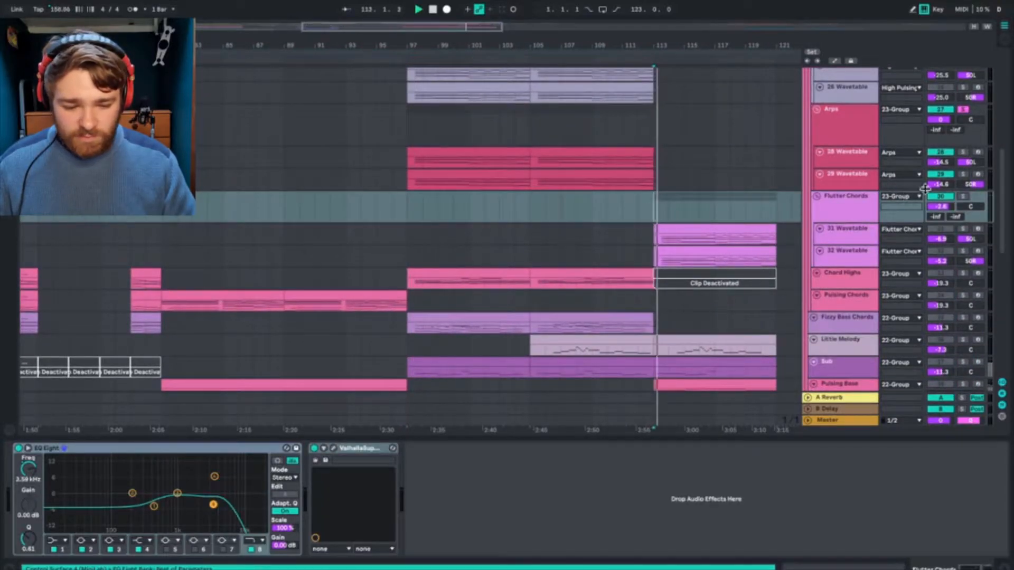
click(964, 197)
click(838, 199)
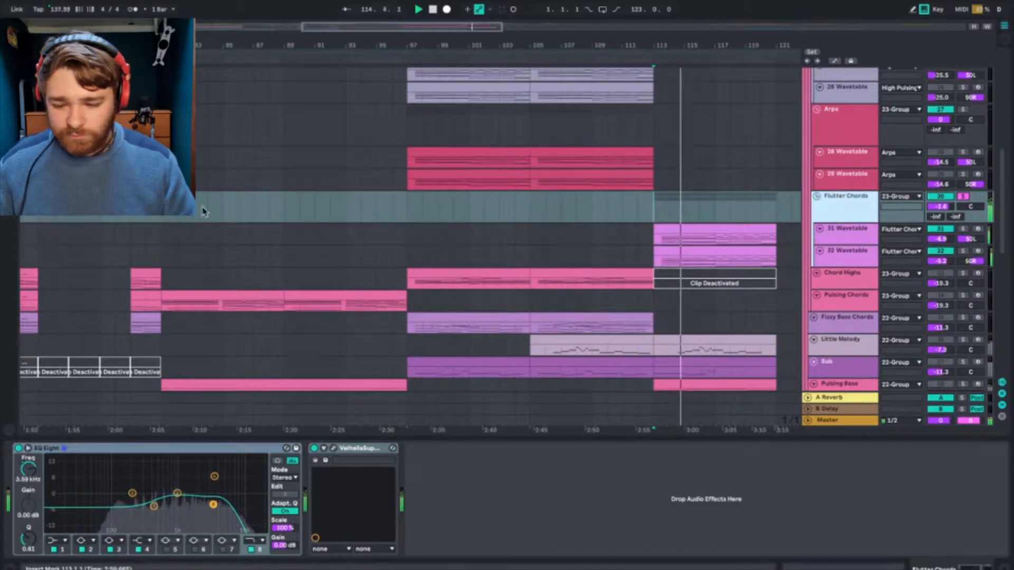
scroll(204, 212, left, 10)
scroll(204, 212, right, 15)
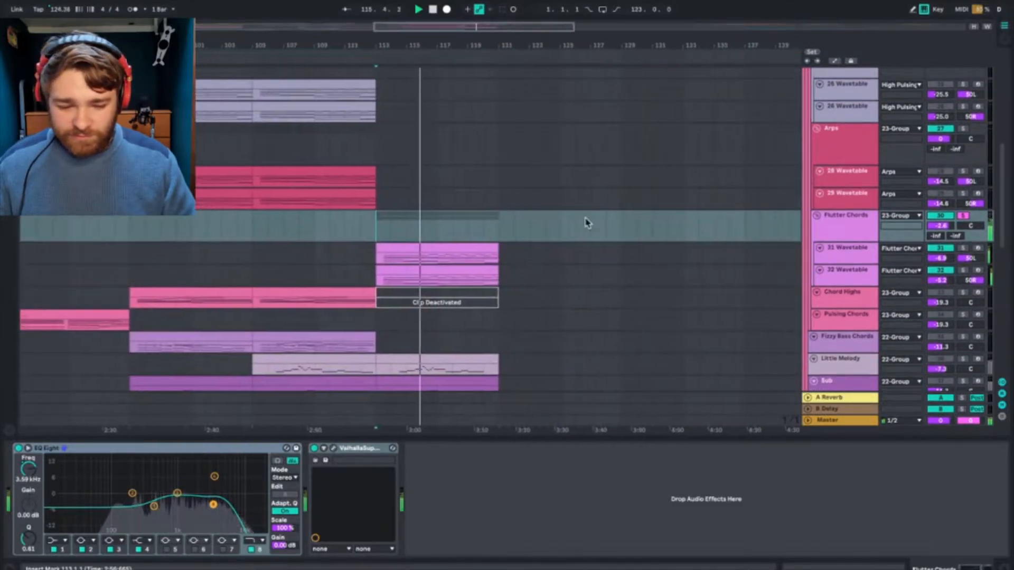
click(845, 220)
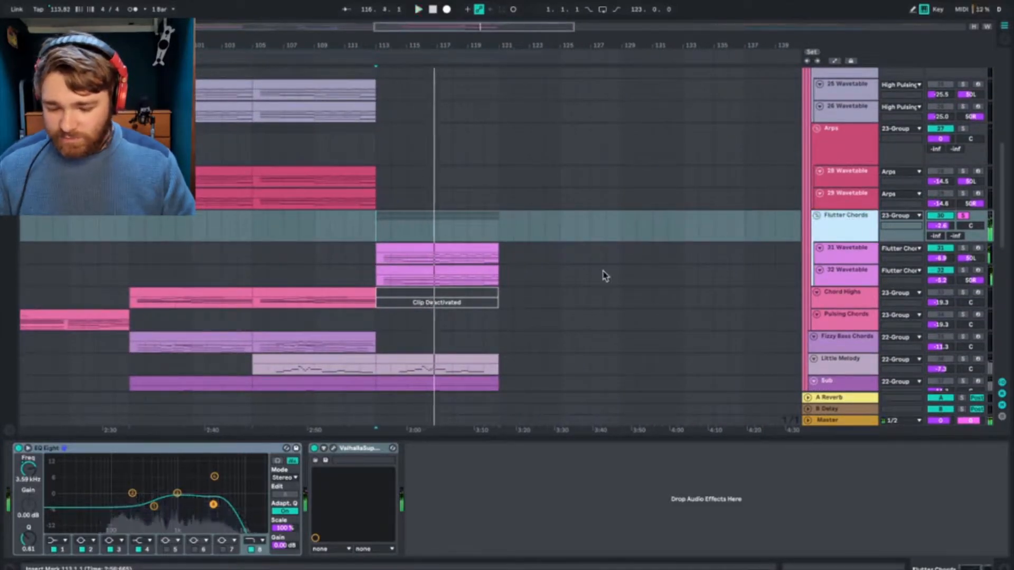
Step: Play the Flutter Chords from bar 113 while reviewing the device chains on the 31 and 32 Wavetable tracks
click(869, 253)
click(858, 276)
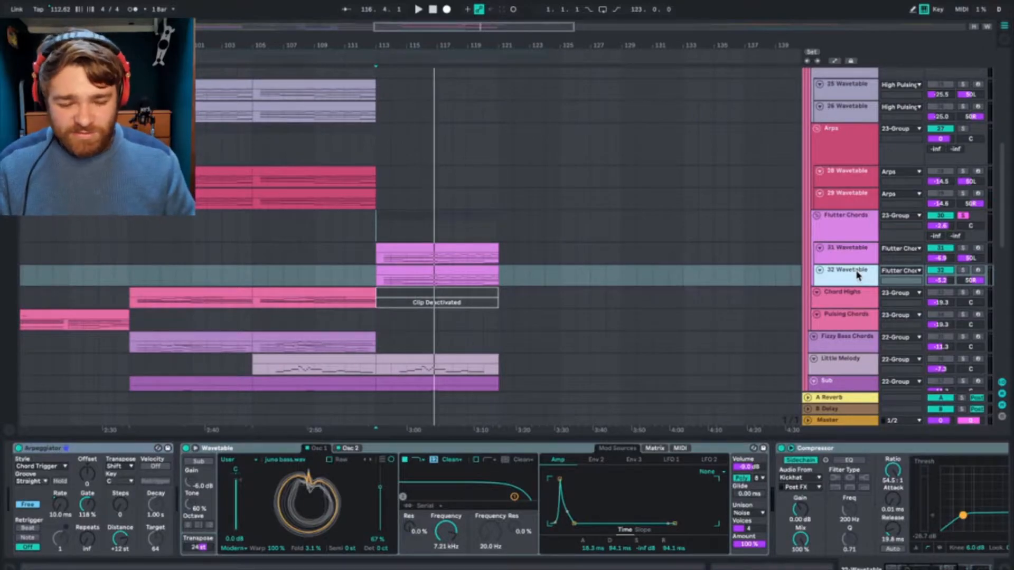
click(852, 258)
key(space)
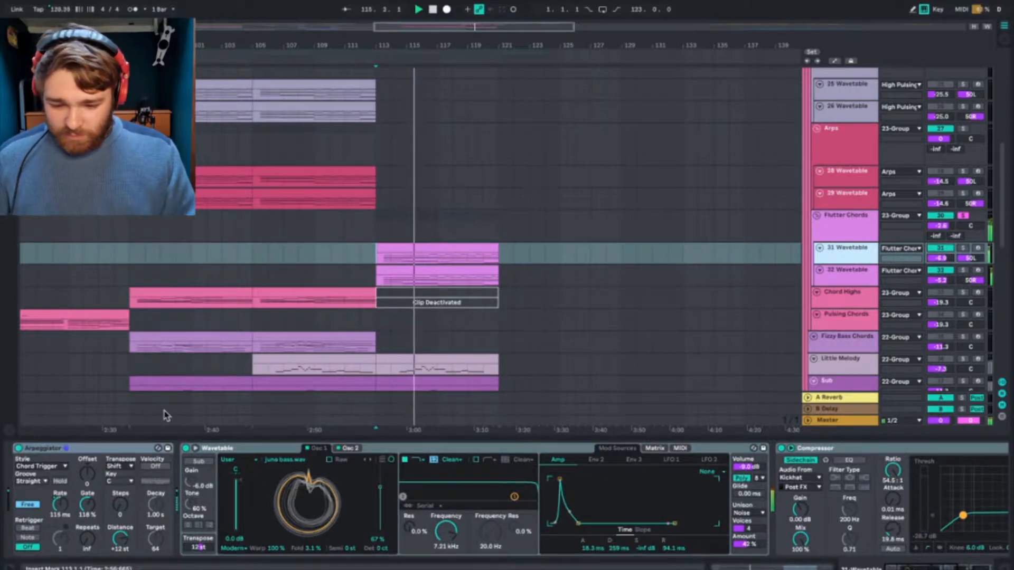
click(848, 271)
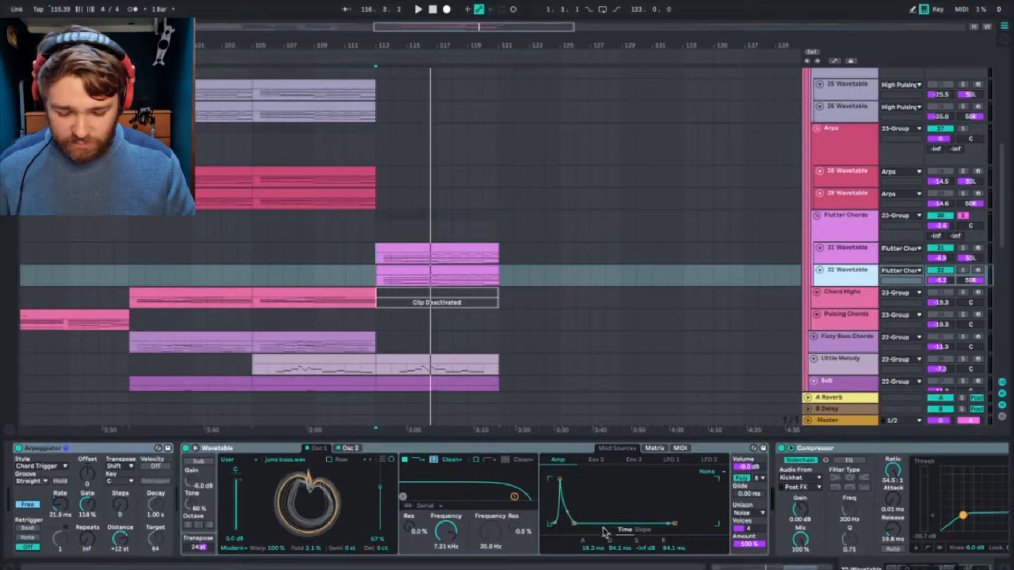
Step: Compare the Wavetable transpose, amp envelope and unison settings between the 31 and 32 Wavetable tracks
click(845, 252)
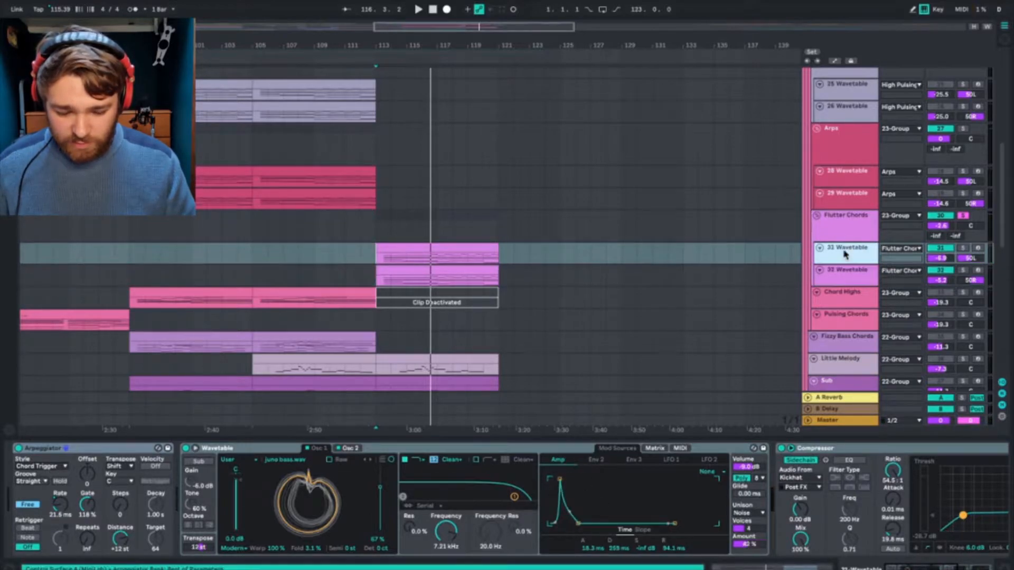
click(848, 281)
click(849, 260)
click(846, 277)
click(849, 259)
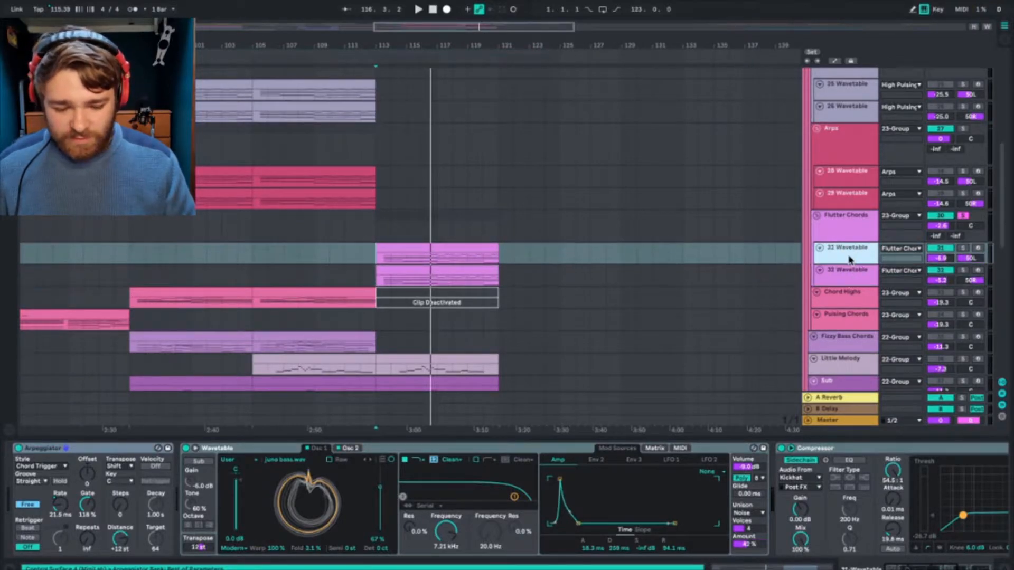
click(844, 274)
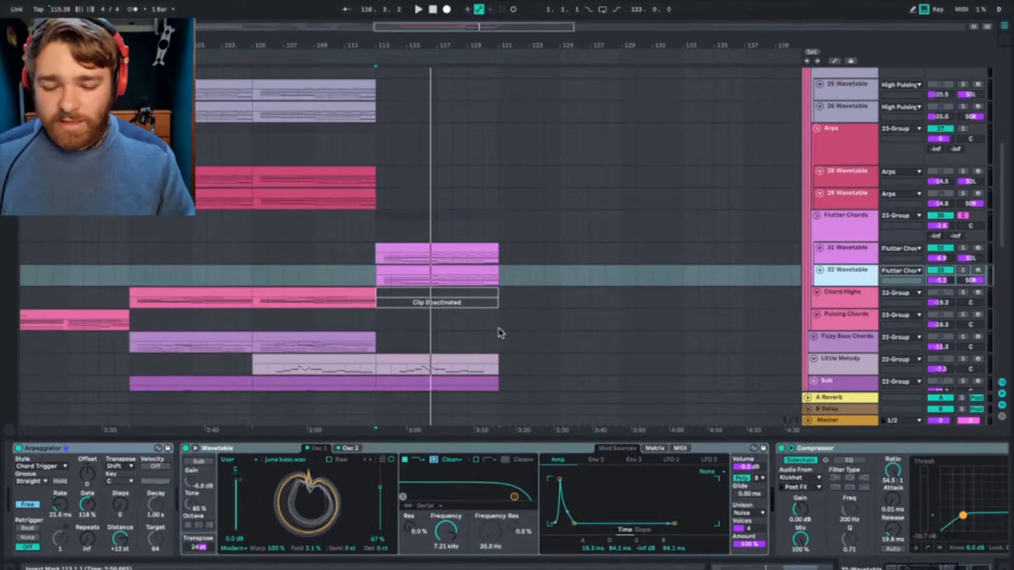
Step: Select the Arpeggiator on the 32 Wavetable track, play from bar 113 and switch to the 31 Wavetable track's devices
click(100, 449)
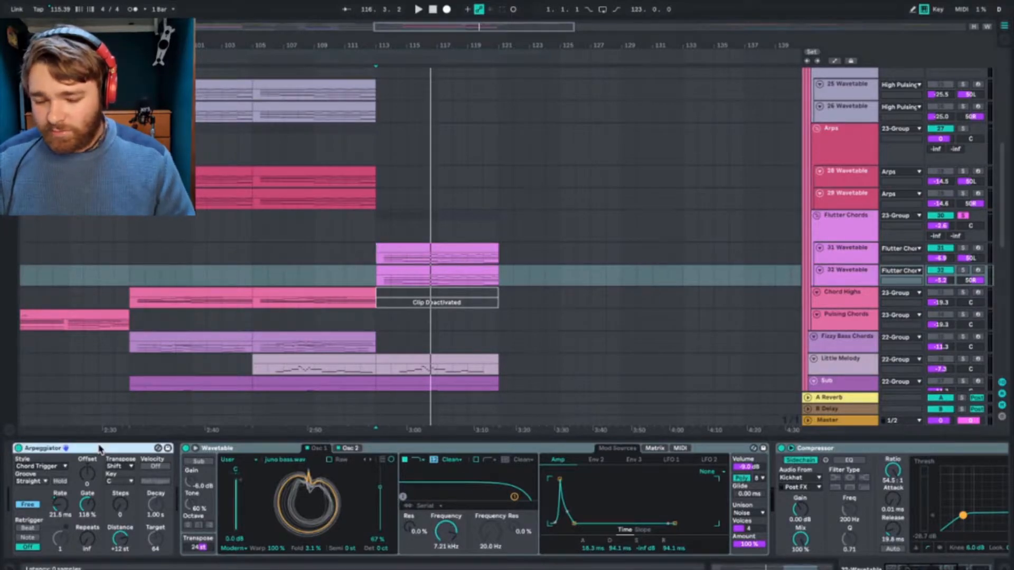
key(space)
key(Up)
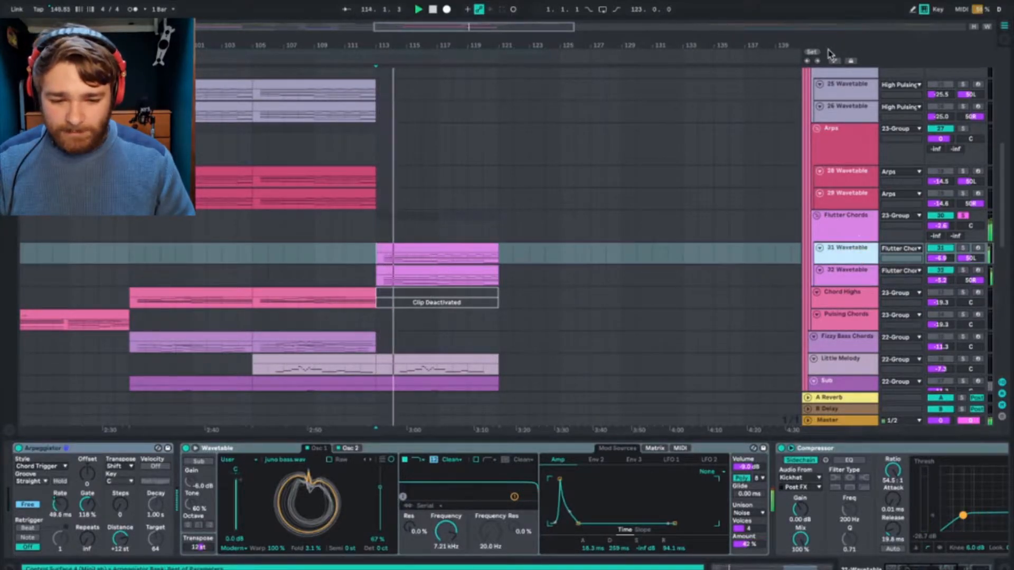
Step: Show the automation lanes, enlarge the 31 Wavetable track and display its Arpeggiator Free Rate automation
click(834, 61)
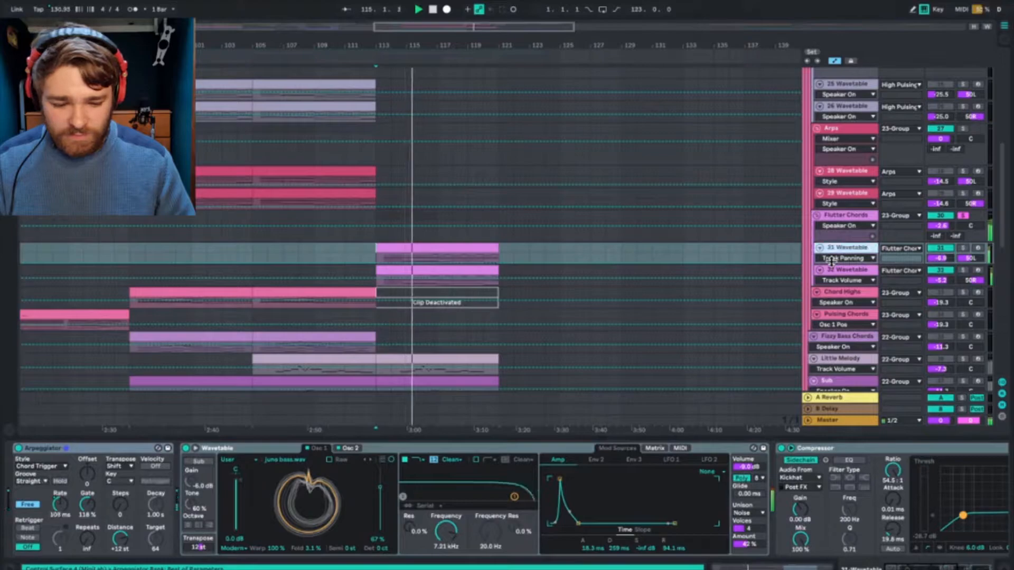
drag(829, 264, 829, 294)
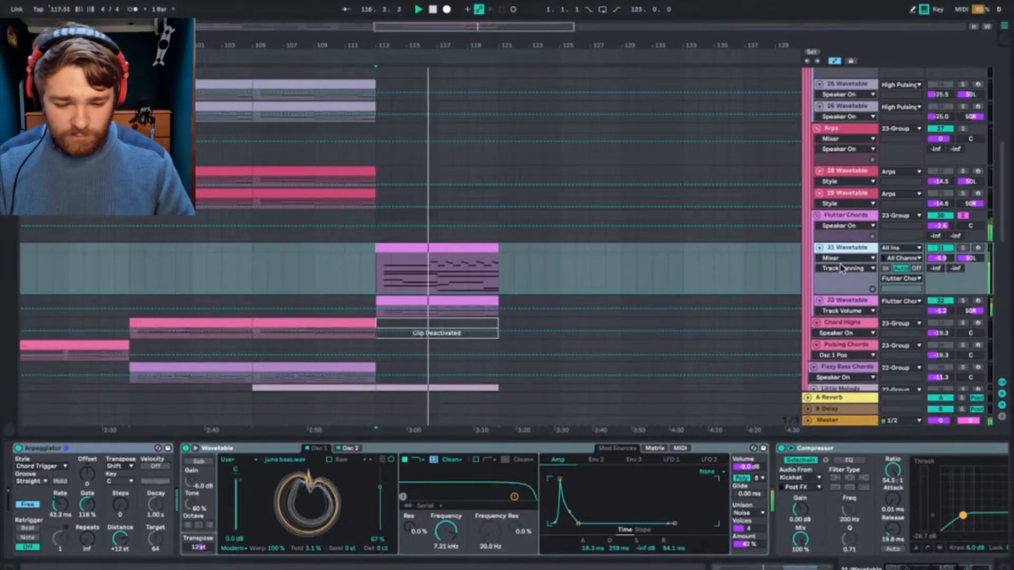
click(845, 258)
click(841, 286)
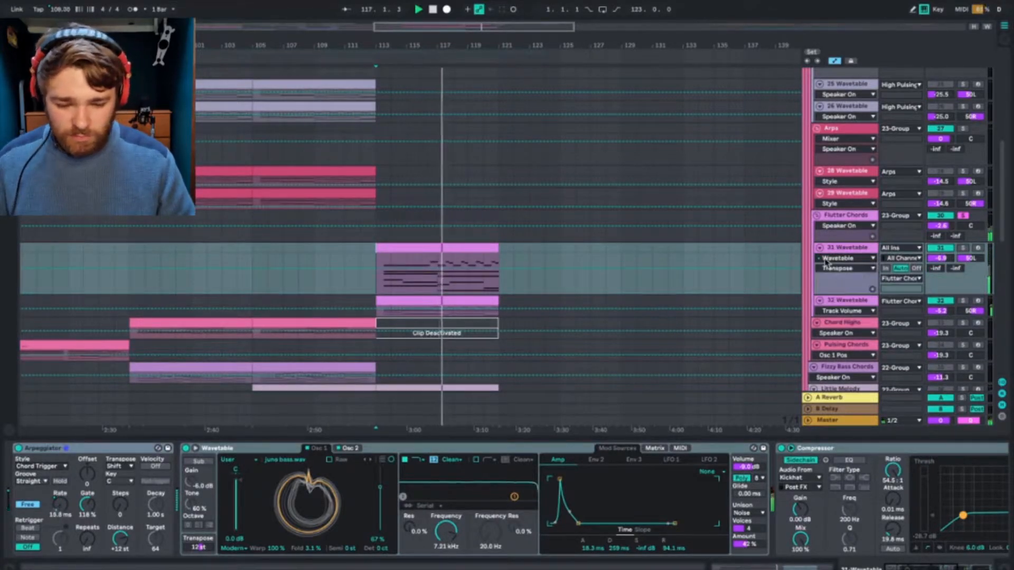
click(843, 258)
click(838, 277)
Step: Stop and replay from bar 113 to follow the Free Rate automation on the 31 Wavetable track
key(space)
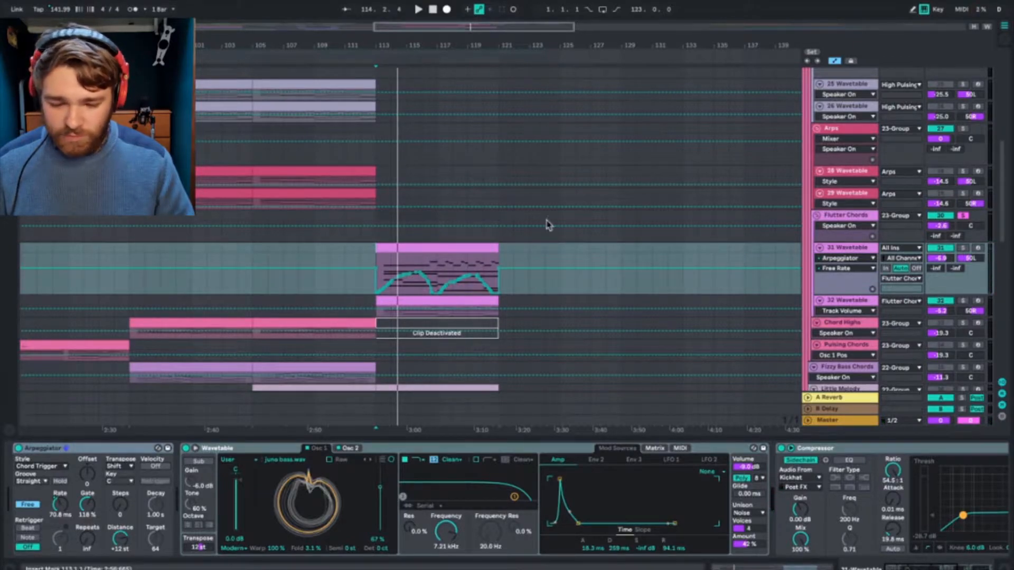
key(space)
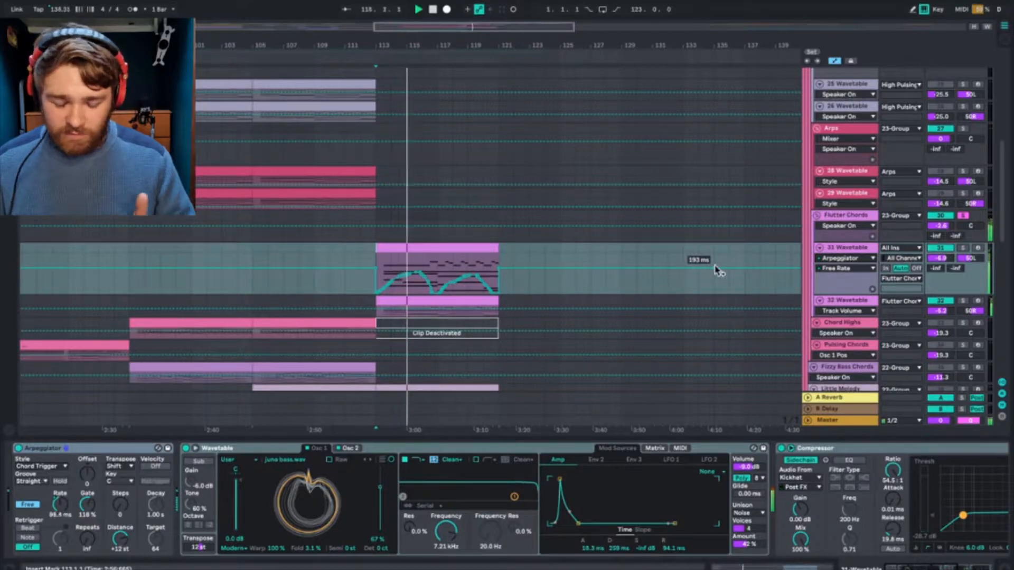
click(842, 249)
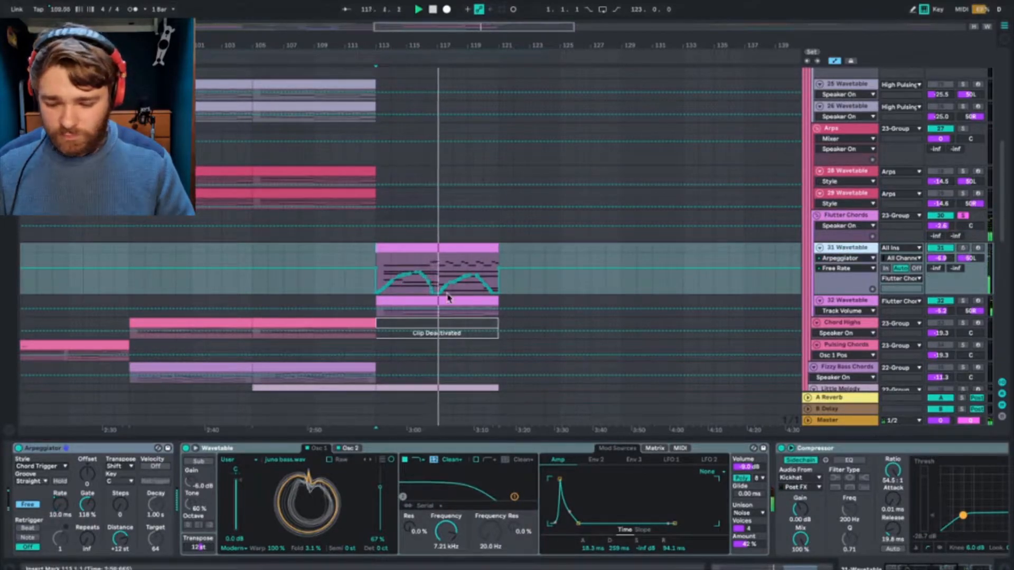
Step: Briefly solo the 32 Wavetable track during playback, remove its solo and replay the start of bar 113
click(841, 309)
click(963, 301)
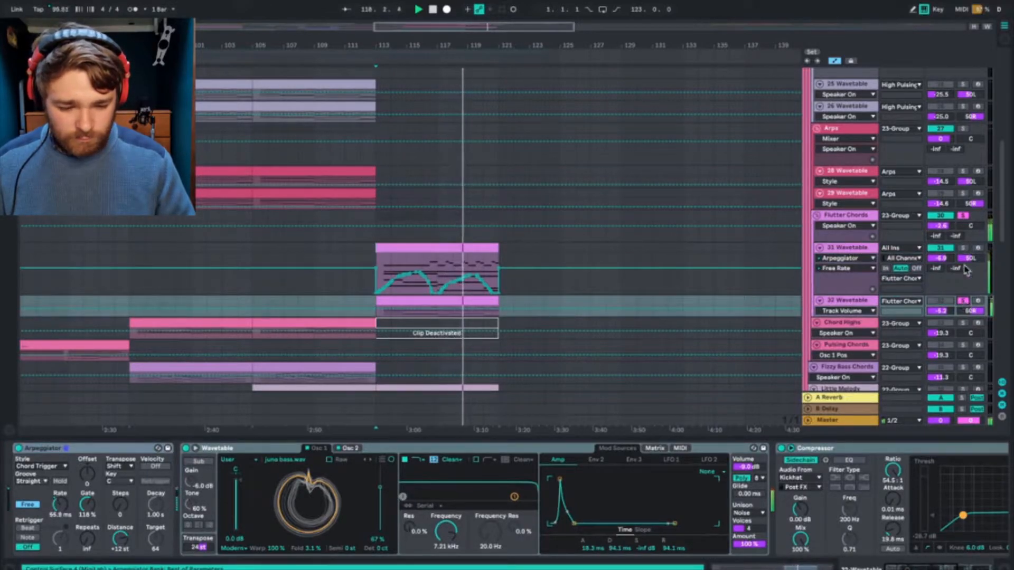
click(963, 301)
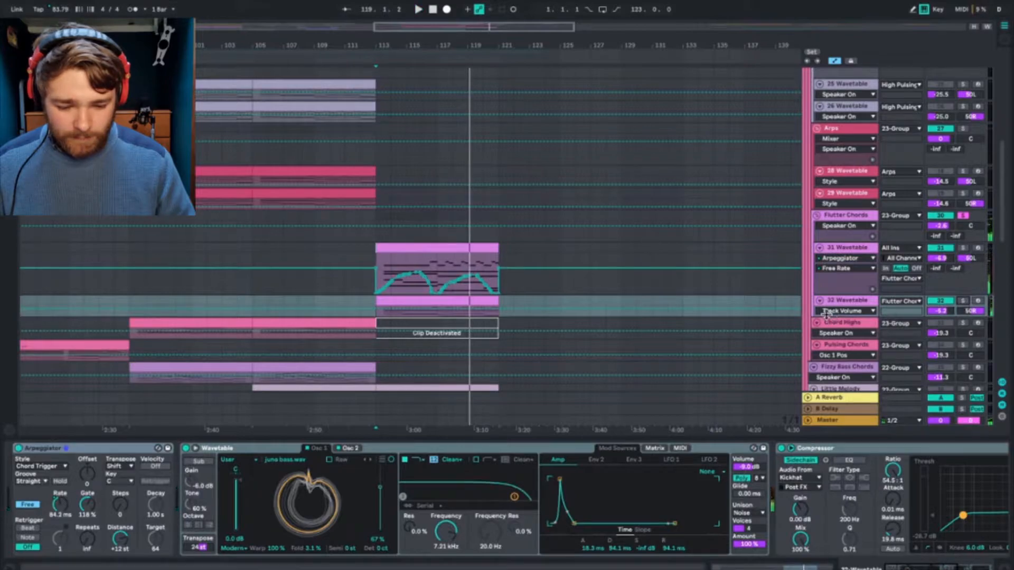
key(space)
key(space)
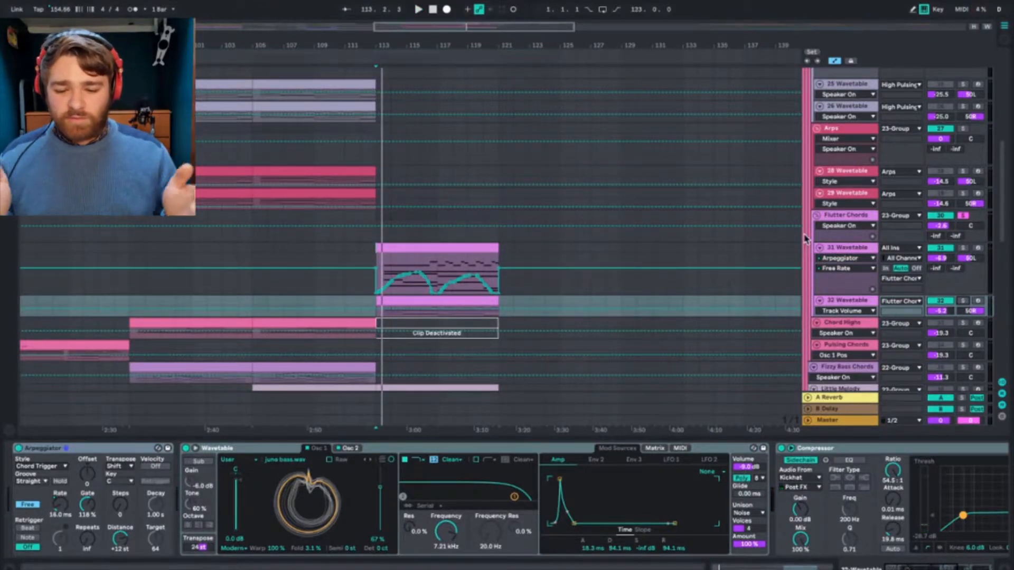
Step: Recheck the differences between the 31 and 32 Wavetable instruments by switching between the two tracks
click(840, 249)
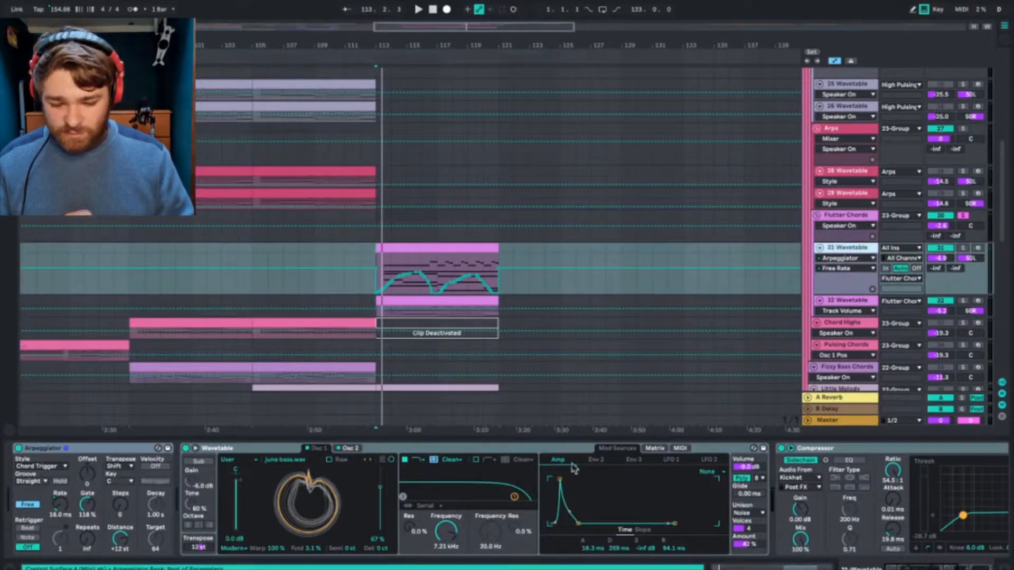
click(849, 304)
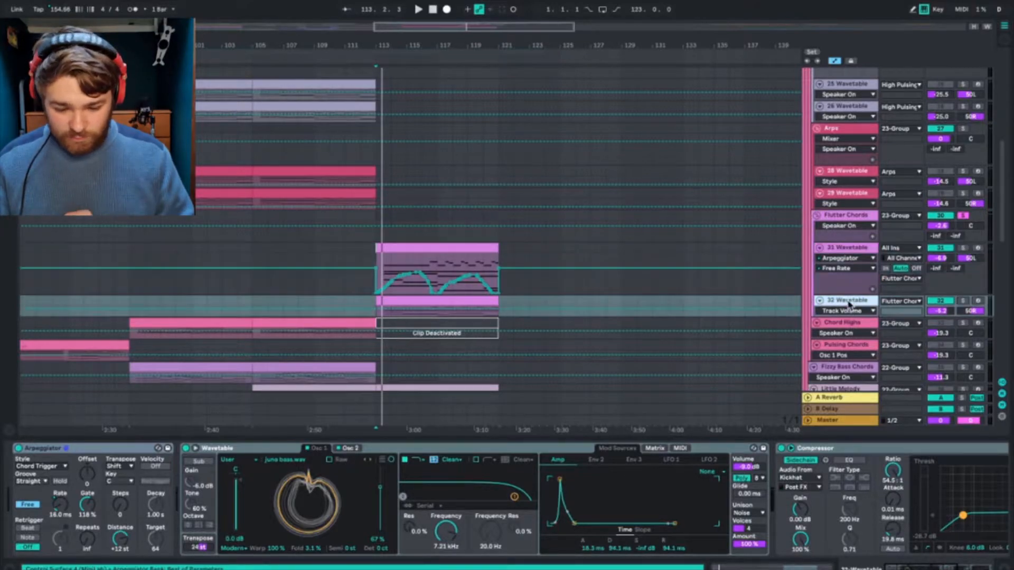
click(857, 252)
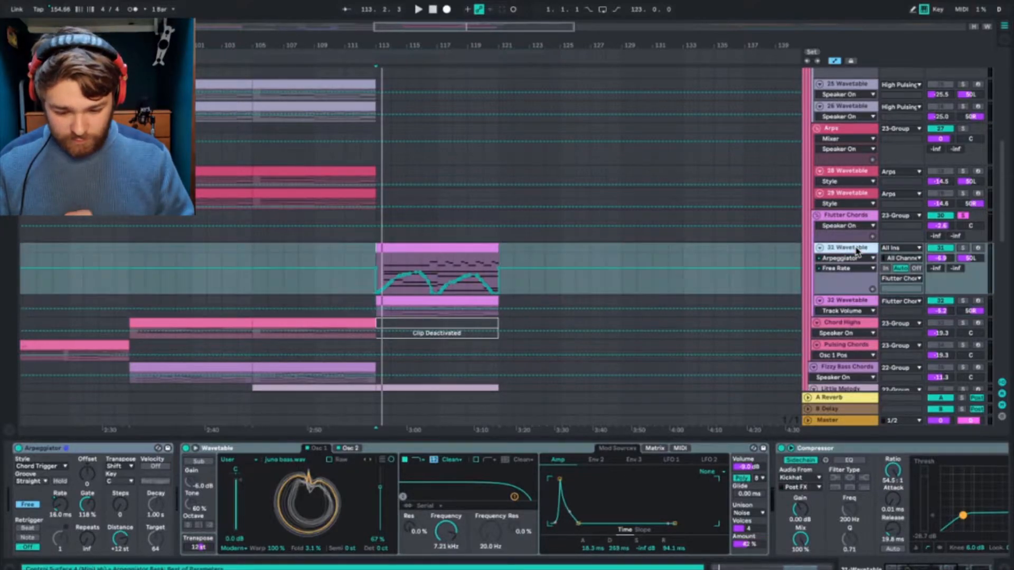
click(846, 302)
click(850, 254)
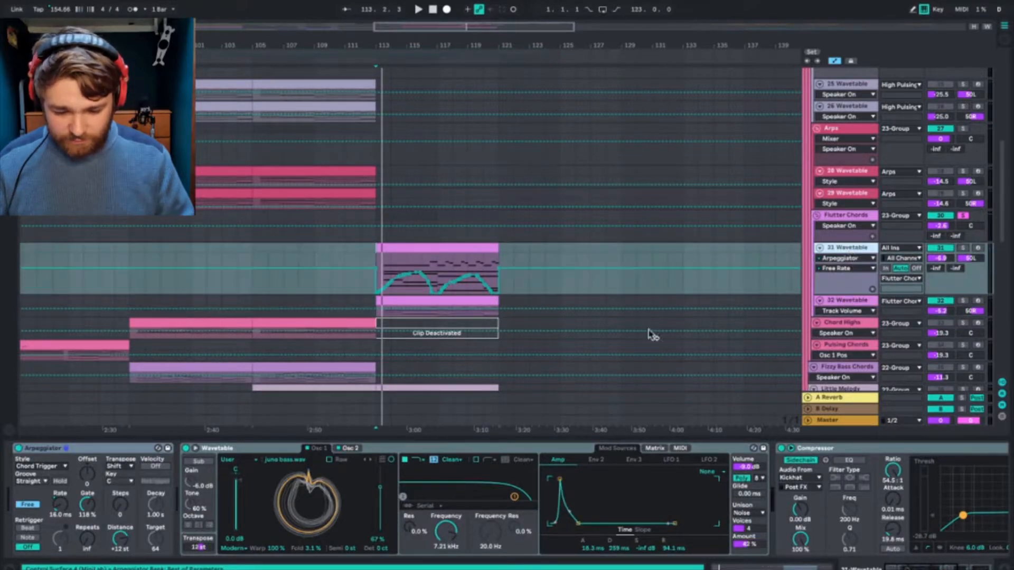
Step: Reduce the 31 Wavetable track's height and hide the automation lanes
drag(840, 294, 847, 267)
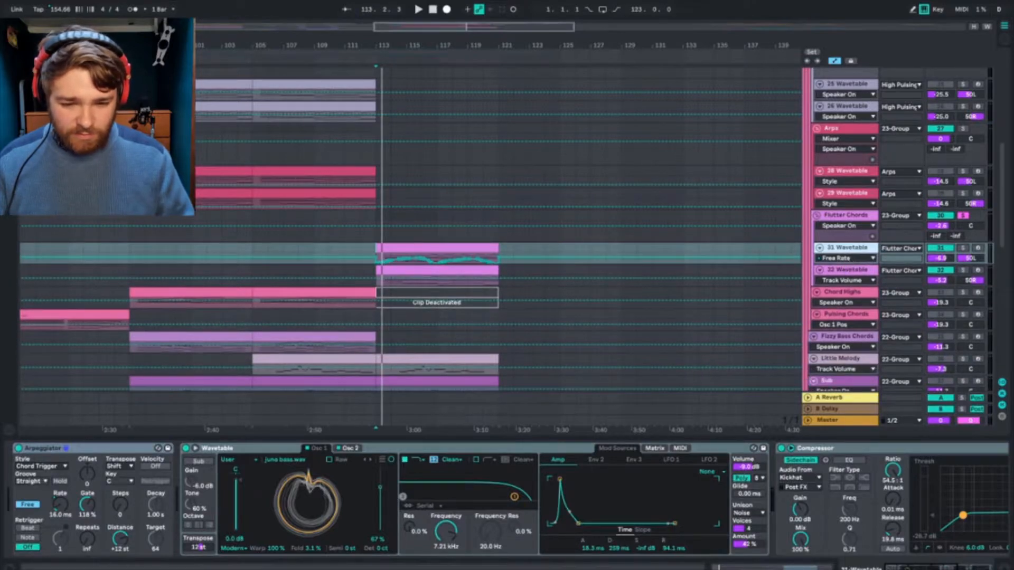
click(838, 61)
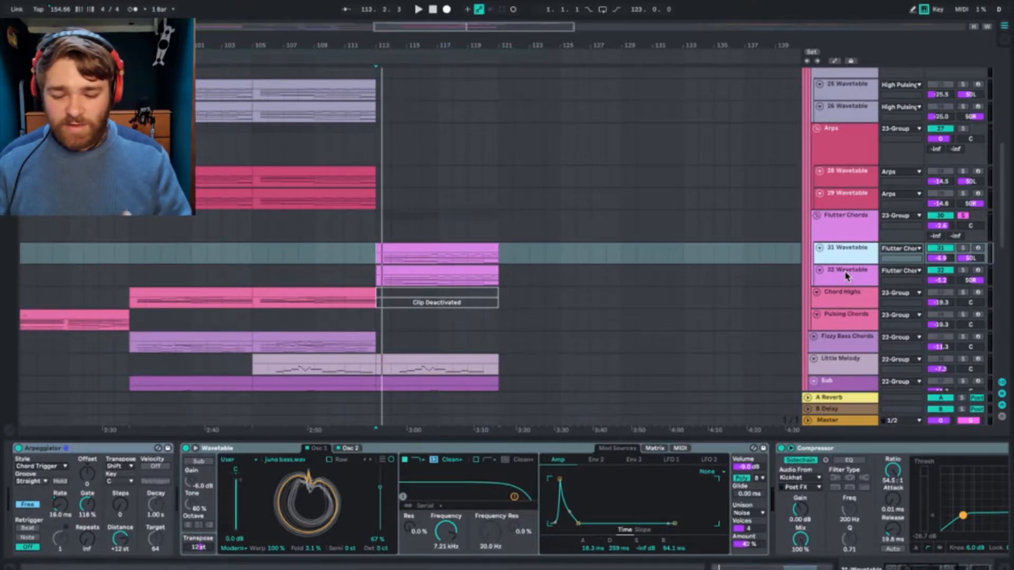
Step: Play the Flutter Chords group from bar 113 and review its effects and the 31 Wavetable track's device chain
click(850, 238)
key(space)
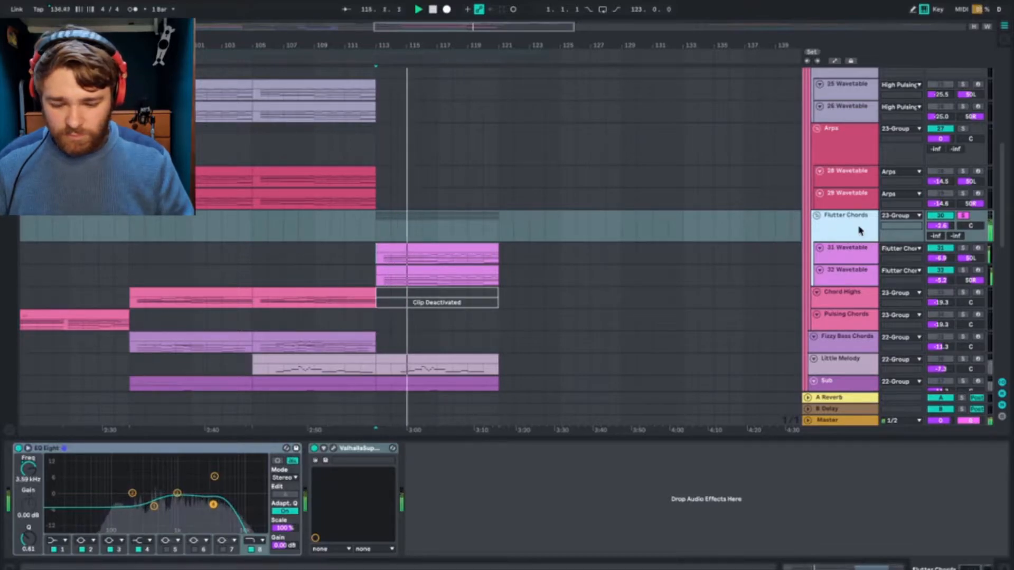
click(852, 263)
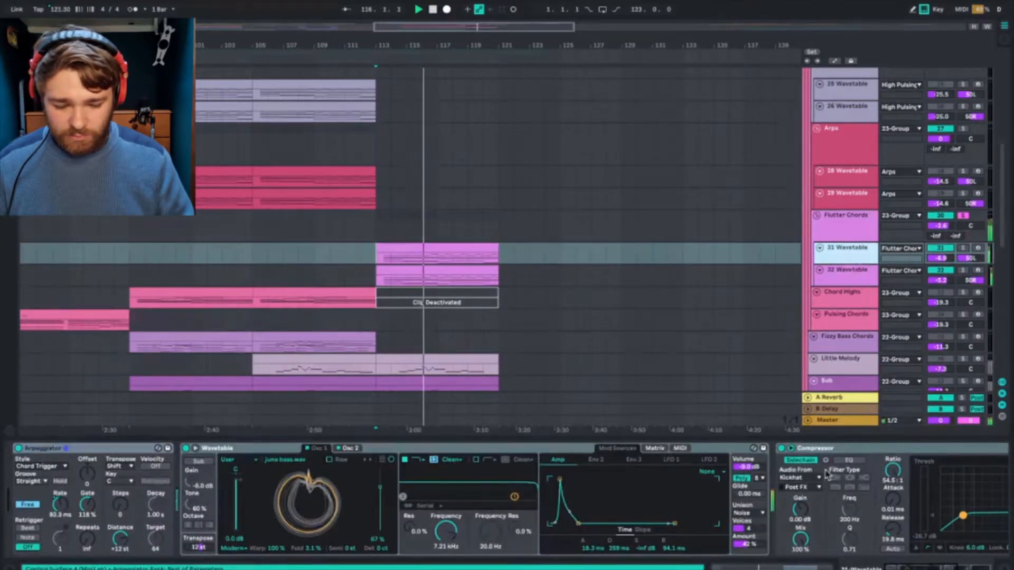
scroll(828, 479, right, 8)
scroll(828, 480, left, 8)
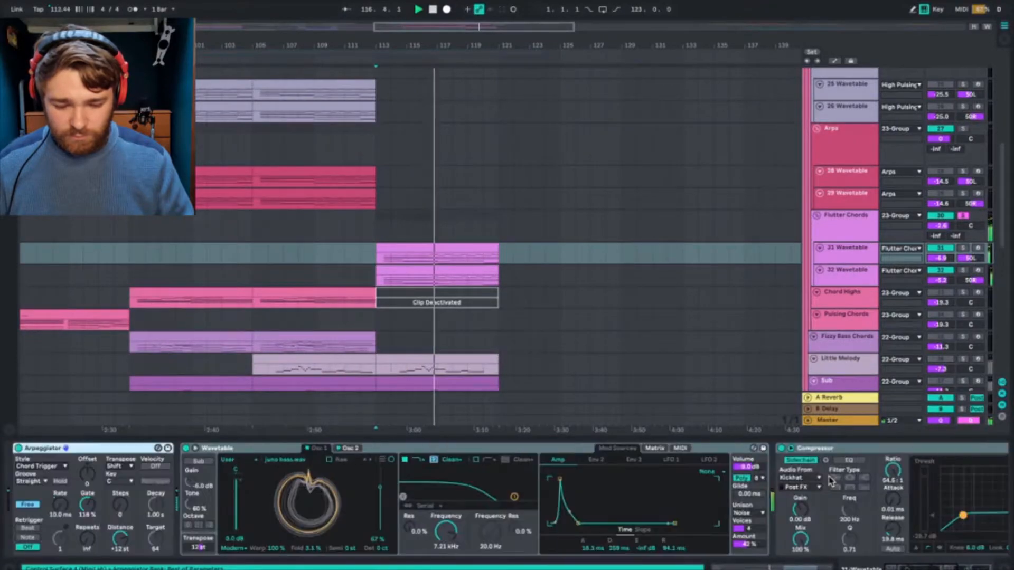
Step: Solo the Chord Highs track and play its clip from bar 97
click(852, 274)
click(848, 297)
click(963, 292)
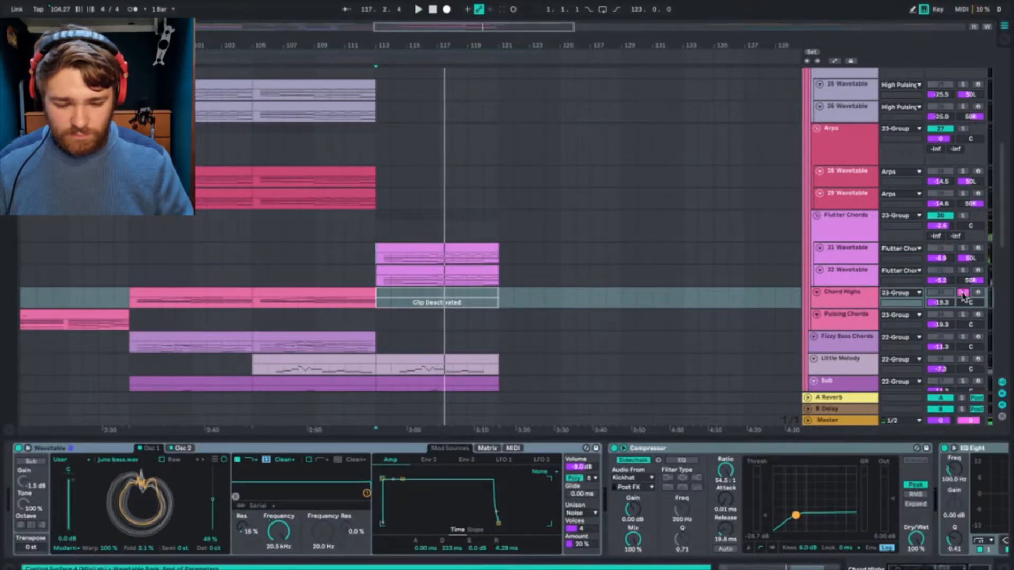
click(135, 290)
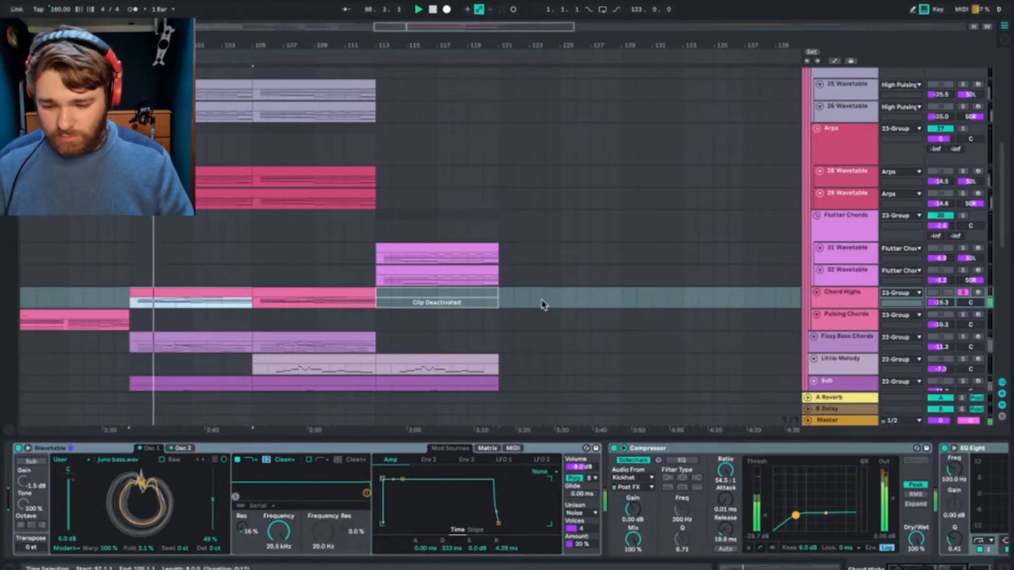
Step: Stop playback and examine both Wavetable oscillators on the Pulsing Chords track
scroll(544, 306, left, 10)
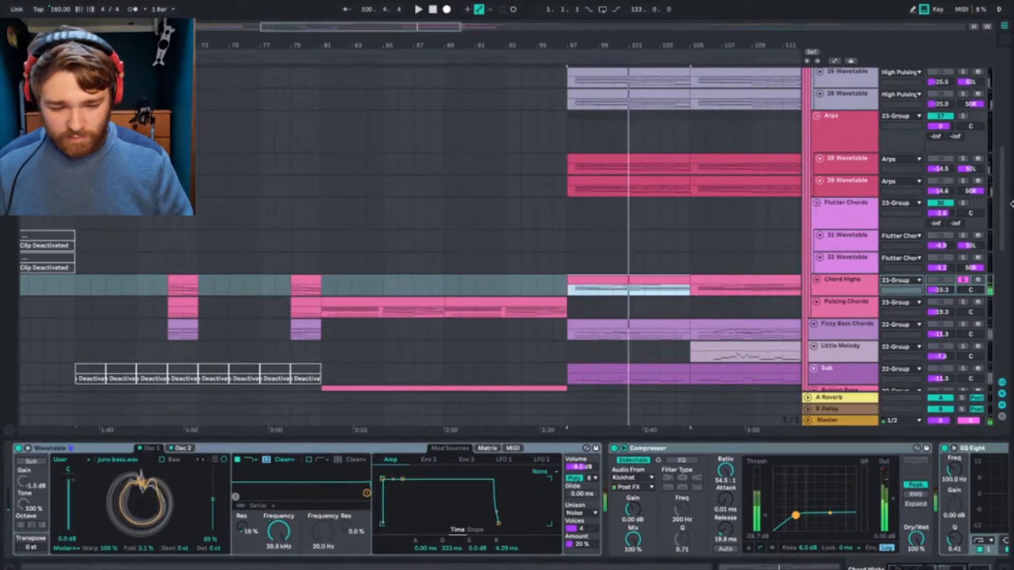
click(855, 311)
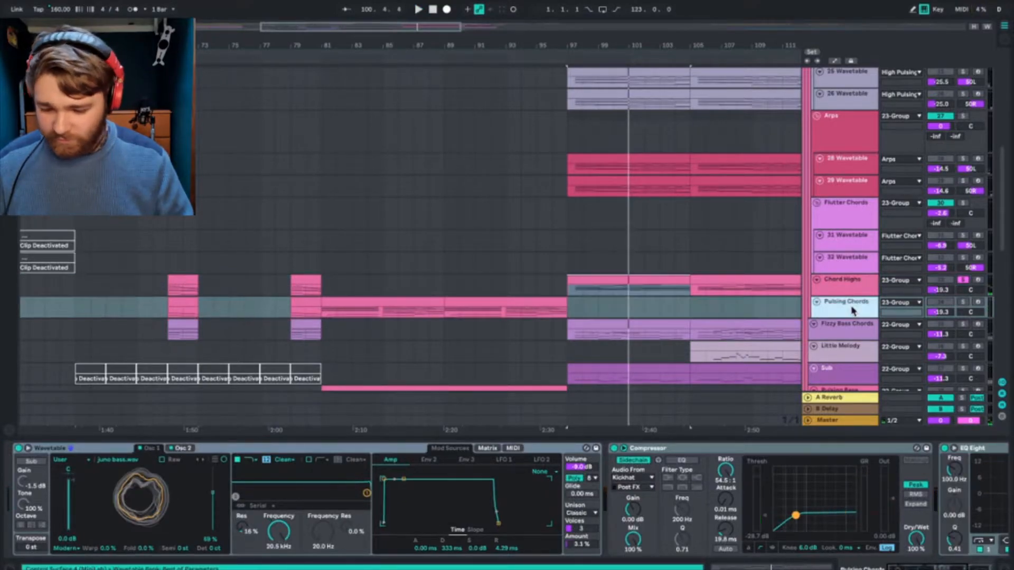
click(174, 449)
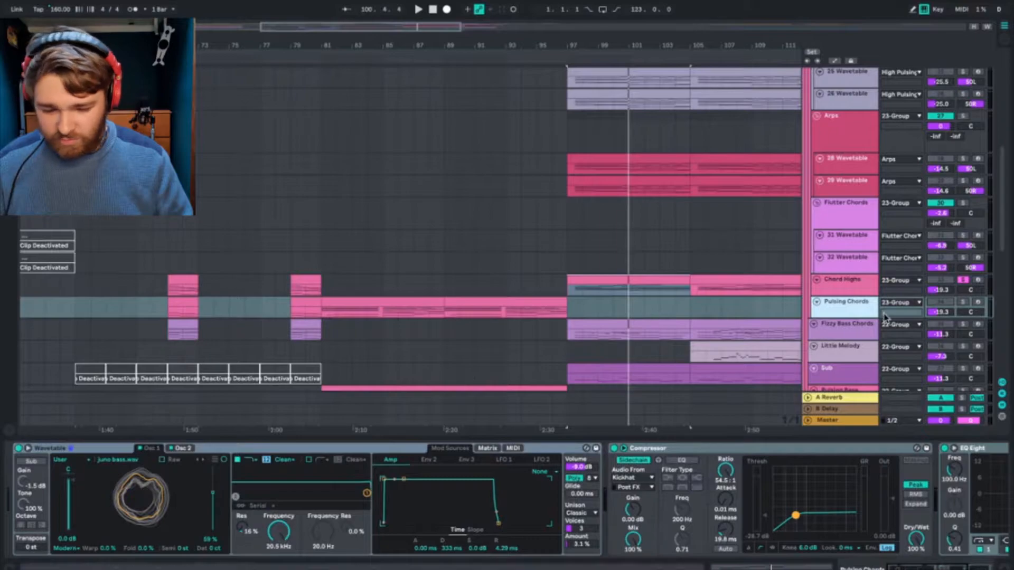
Step: Review the Arpeggiator and Wavetable settings on the 32, 31 and 29 Wavetable tracks
click(836, 259)
click(836, 243)
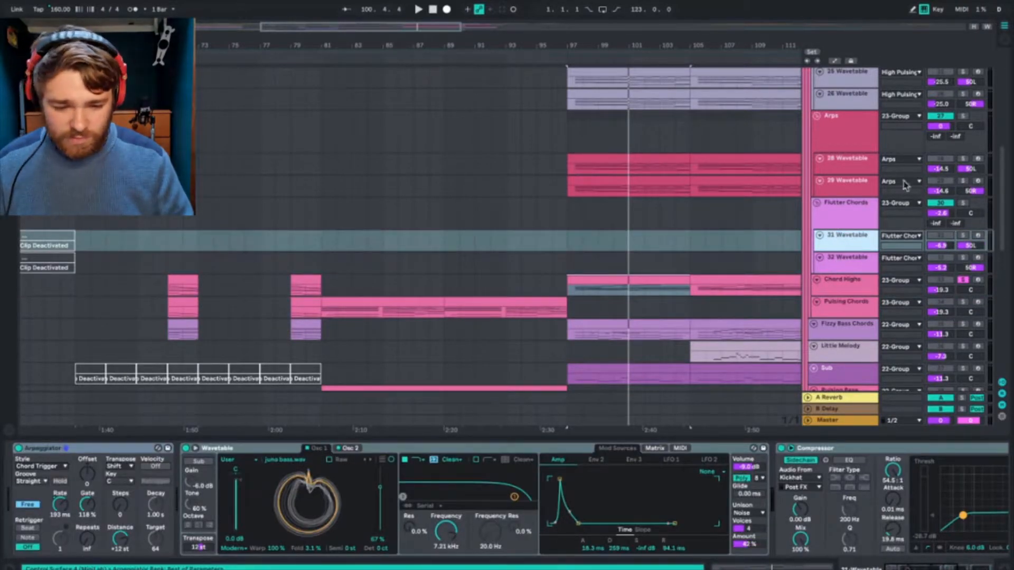
click(859, 190)
Step: Review the Wavetable and EQ Eight devices on the Little Melody, Sub and Fizzy Bass Chords tracks
scroll(839, 302, down, 5)
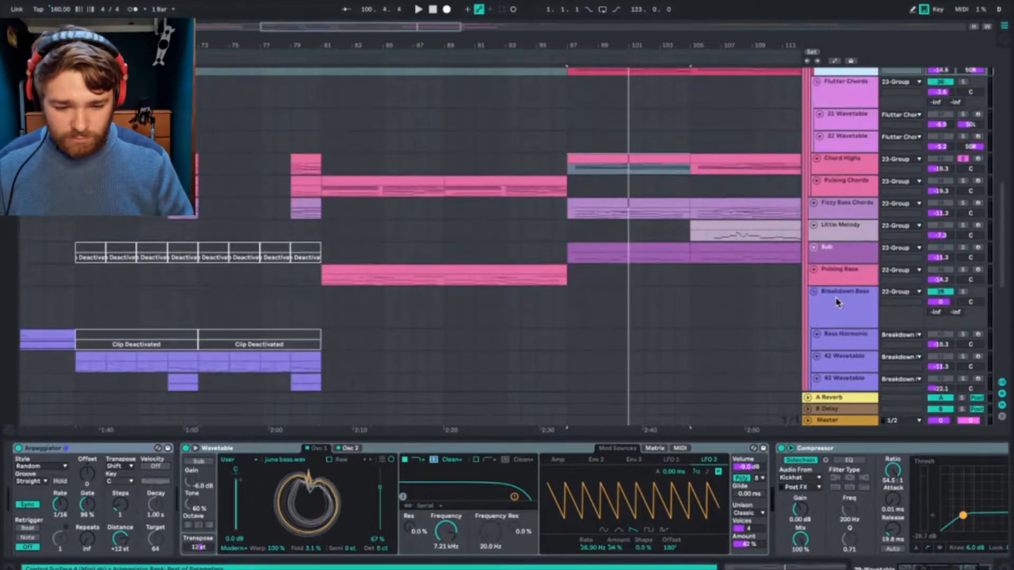
click(840, 238)
click(842, 253)
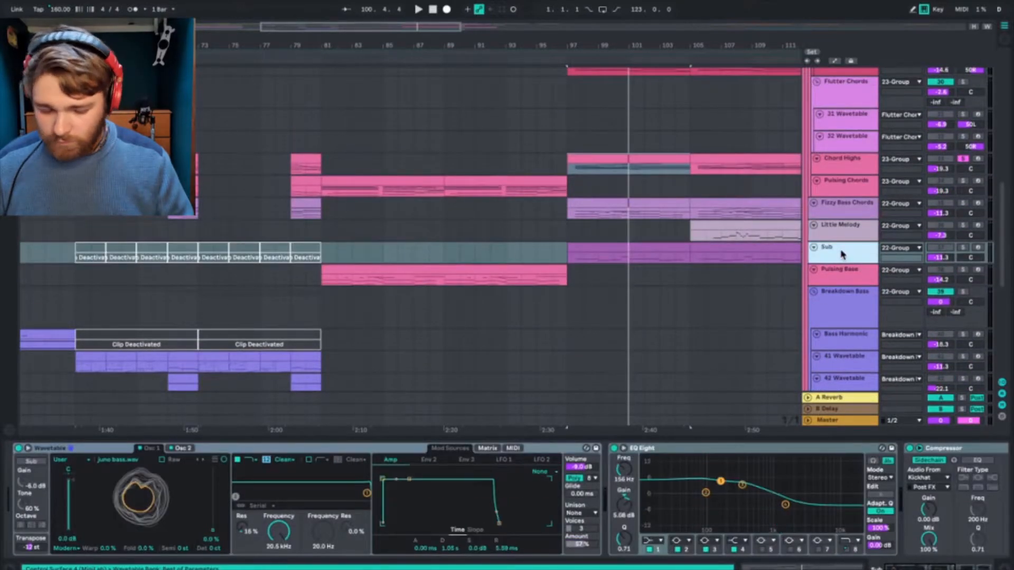
click(838, 206)
click(844, 236)
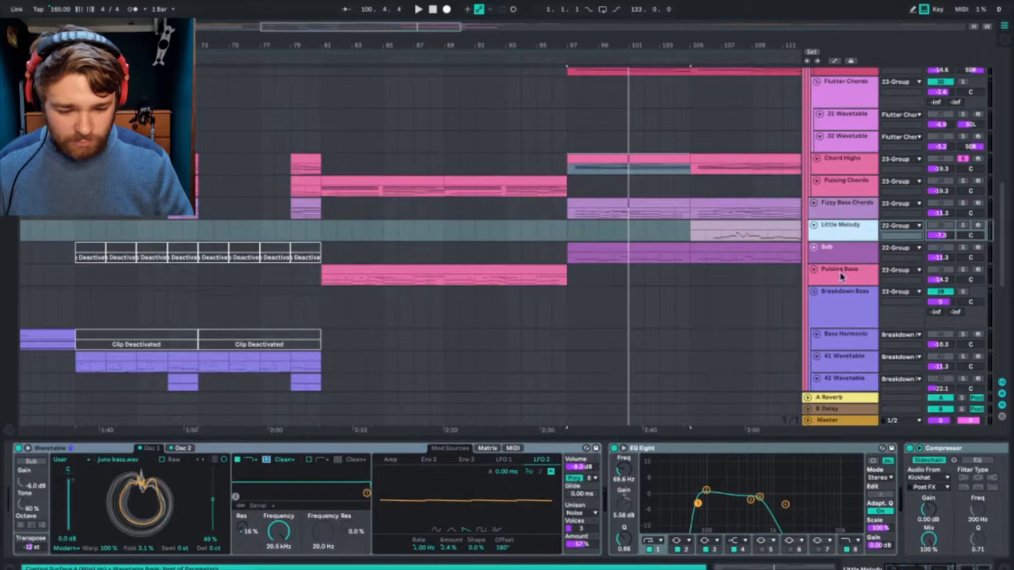
Step: Solo the Sub track and play its clip from around bar 98
click(847, 259)
click(581, 256)
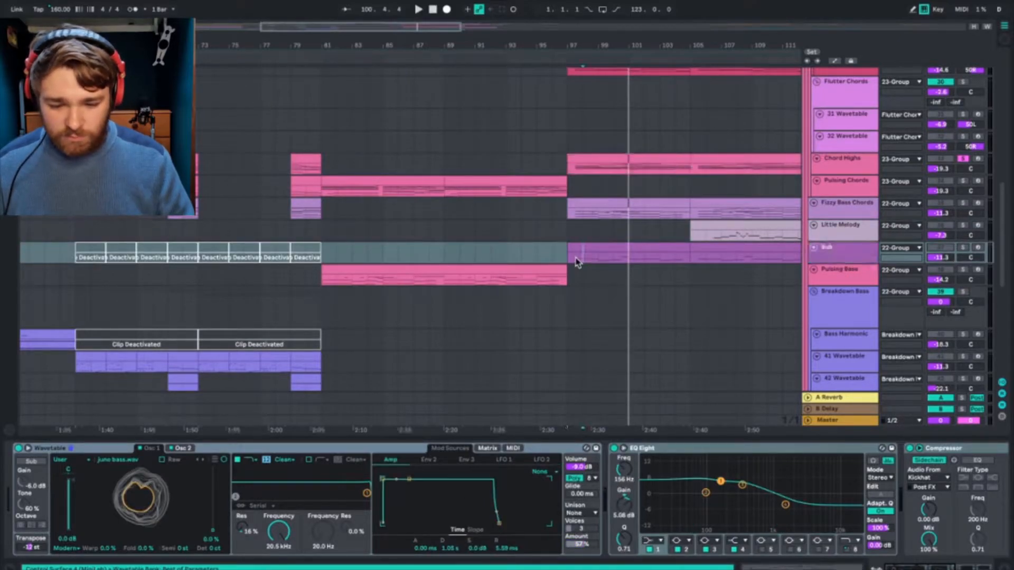
key(space)
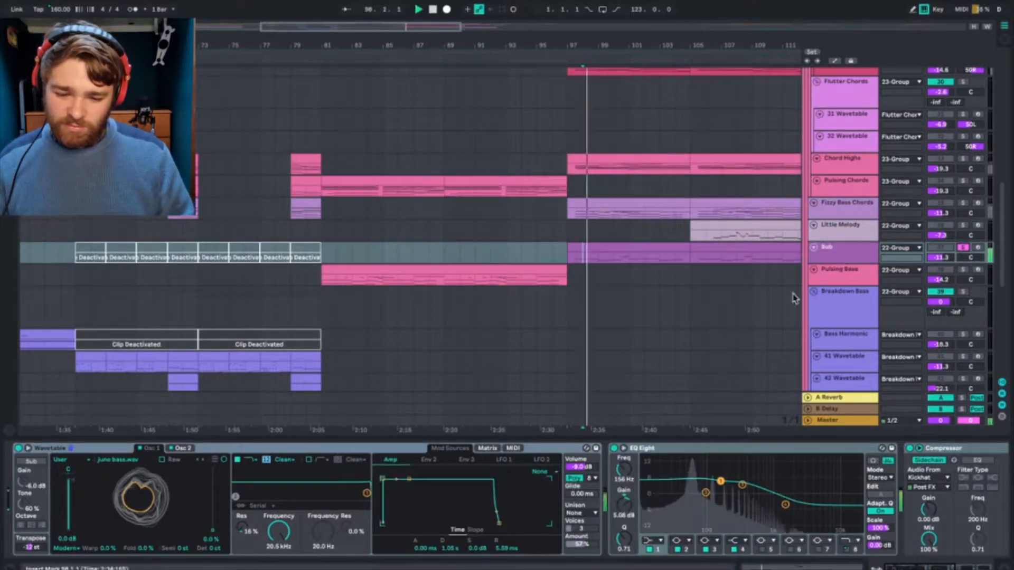
click(854, 251)
Step: Review the Sub track's device chain from Wavetable through EQ Eight and Compressor to Saturator during playback
scroll(849, 502, right, 10)
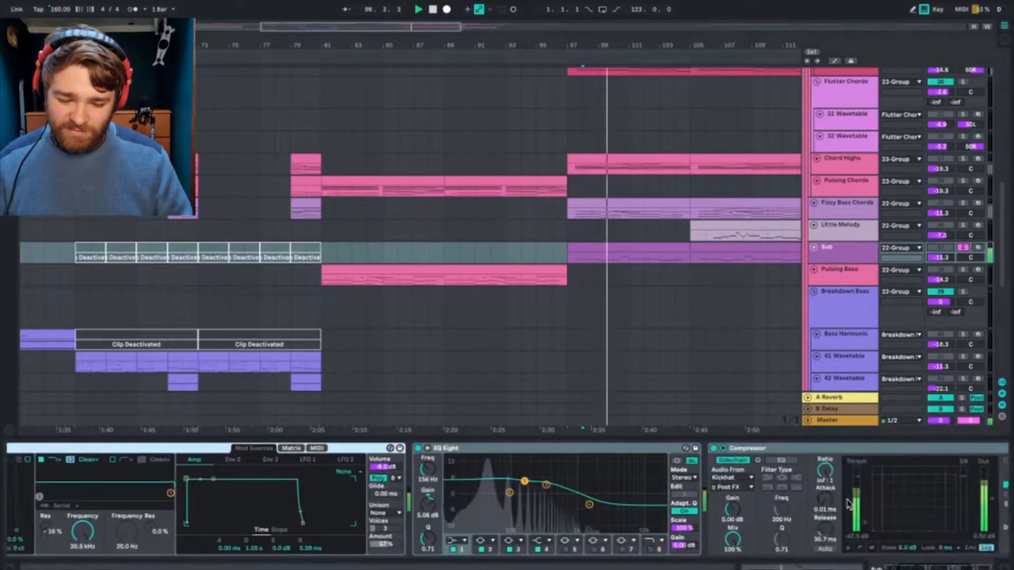
scroll(849, 505, left, 10)
scroll(849, 506, right, 8)
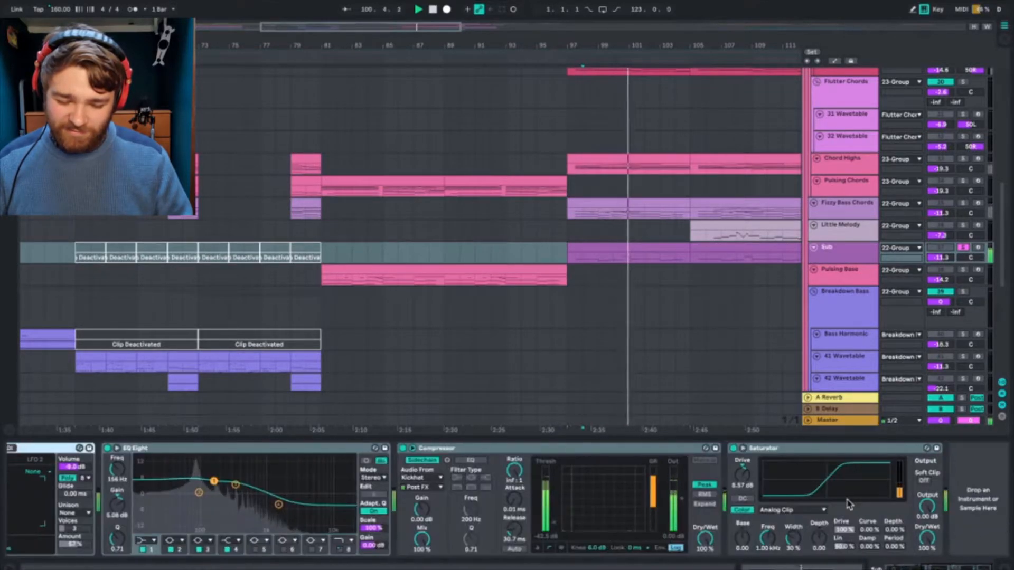
scroll(848, 505, left, 9)
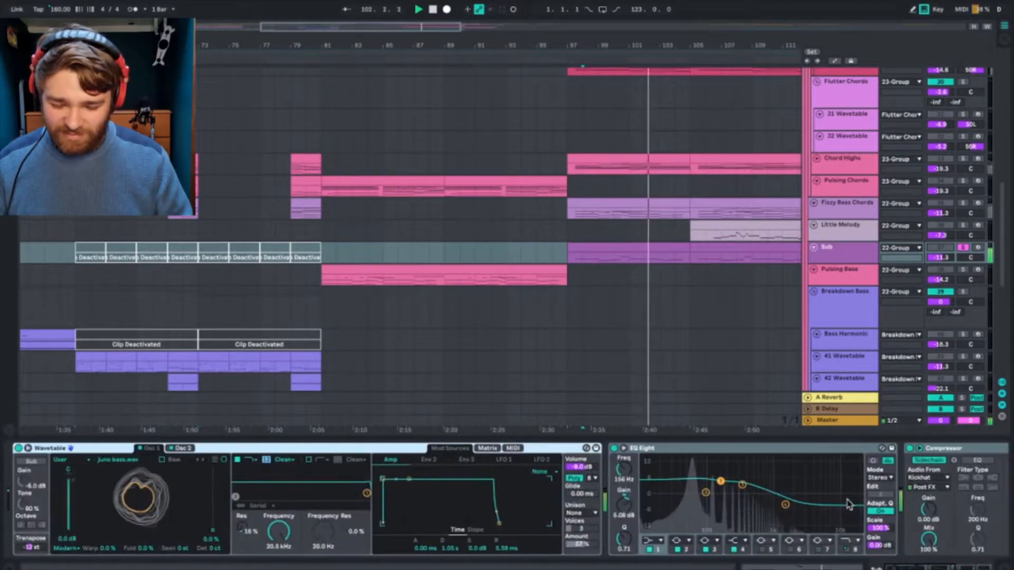
scroll(678, 517, right, 10)
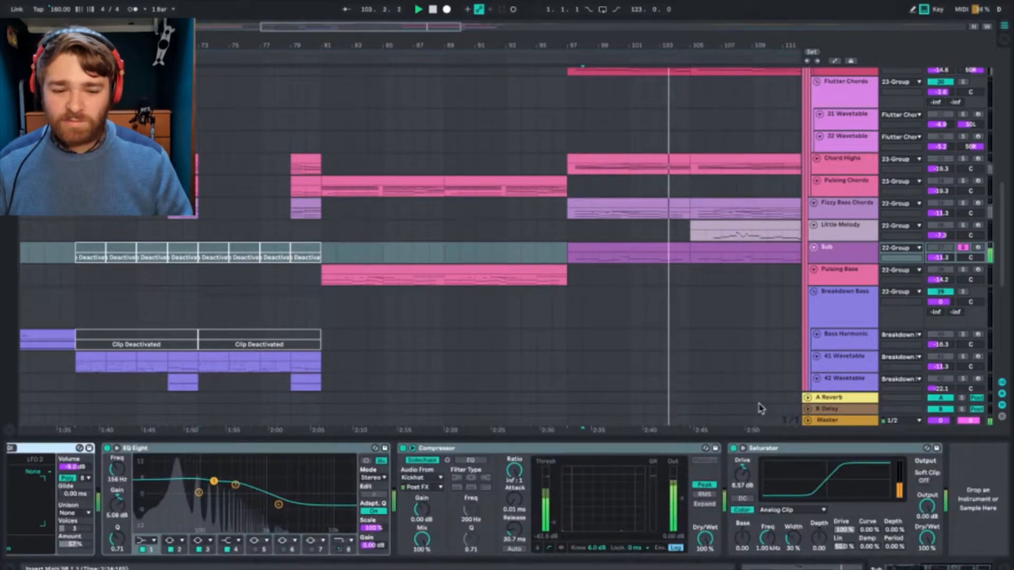
click(846, 241)
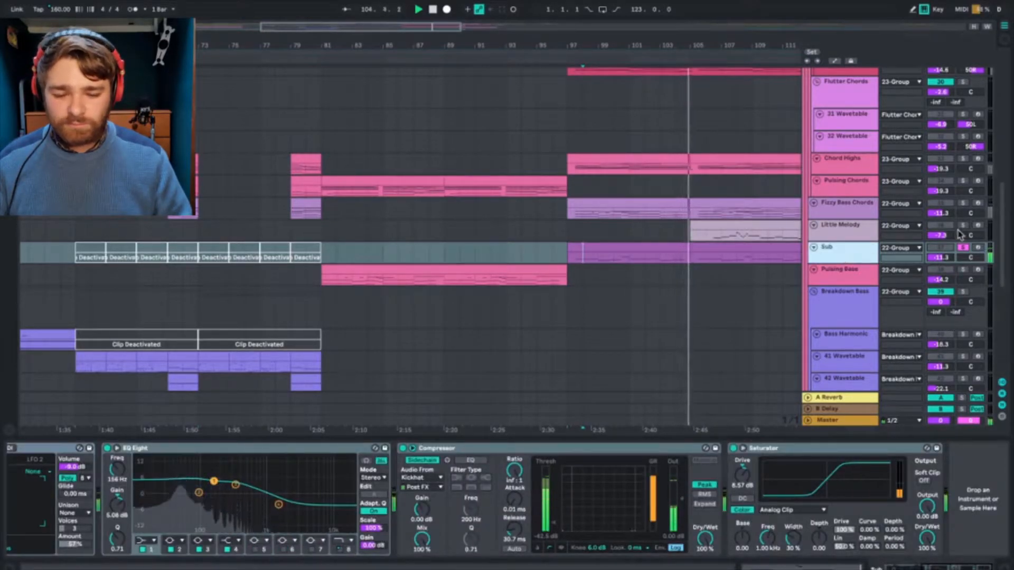
Step: Unsolo the Sub track and play the full mix from bar 97, stopping after a short listen
click(569, 262)
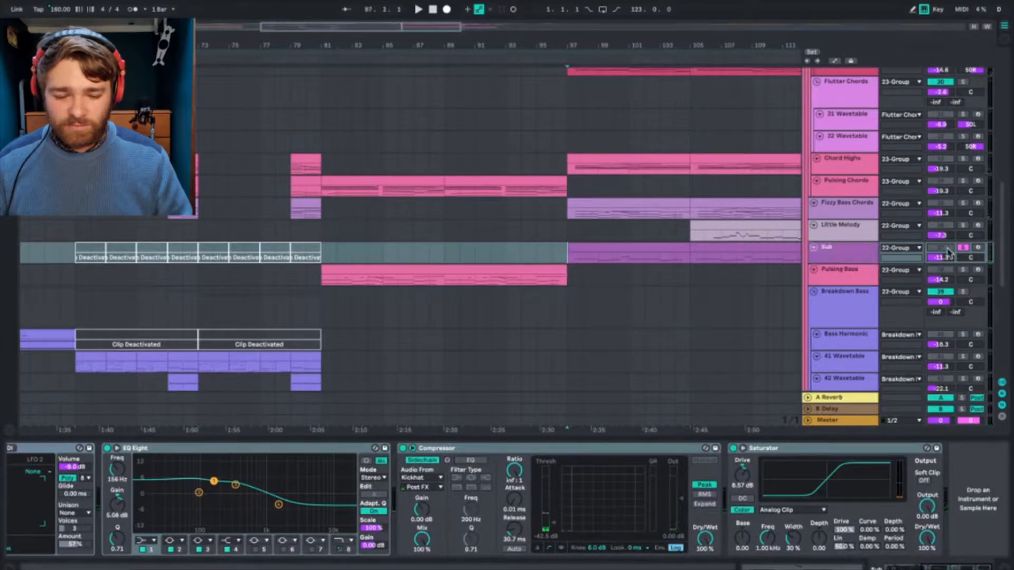
click(962, 247)
key(space)
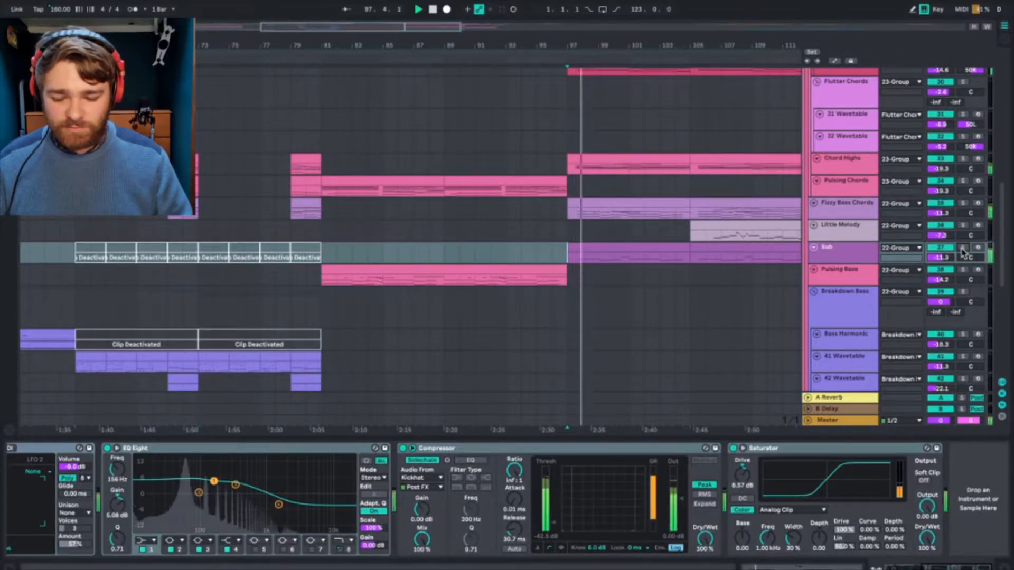
click(846, 256)
key(space)
Step: Solo the Pulsing Bass track and play its clip from bar 81
scroll(704, 310, down, 15)
scroll(704, 310, up, 16)
scroll(704, 310, right, 5)
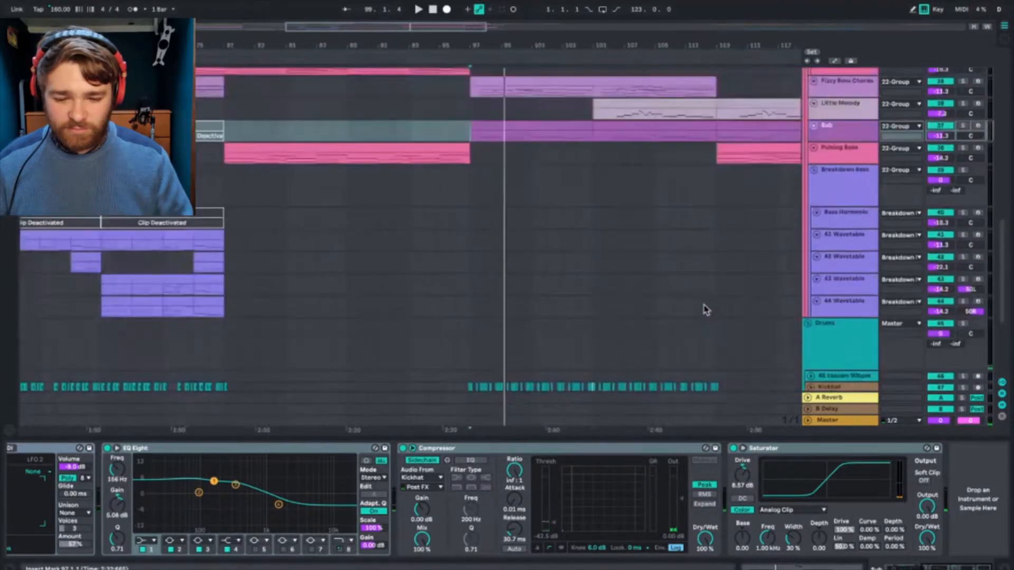
scroll(704, 310, down, 1)
scroll(704, 310, left, 4)
click(357, 316)
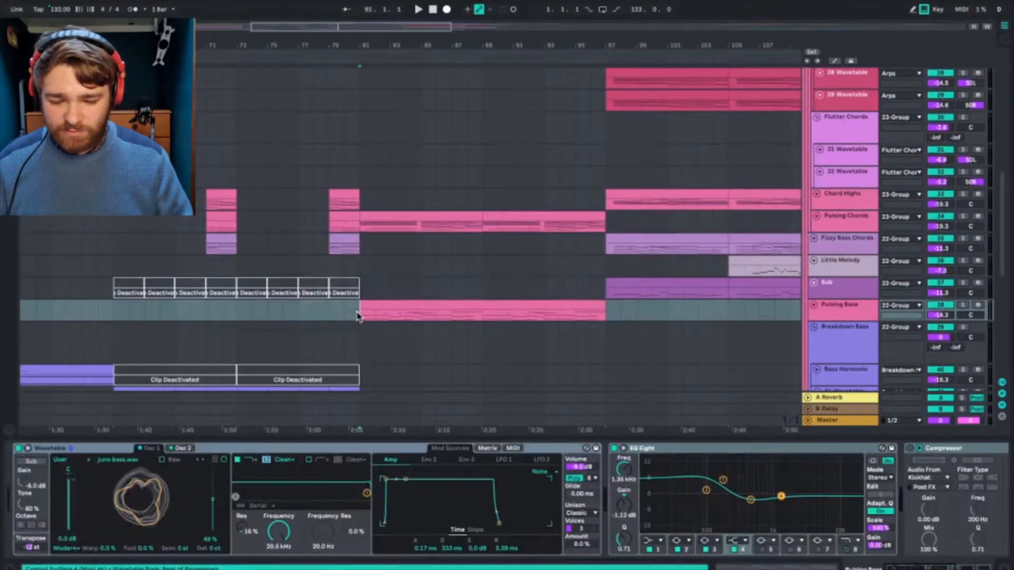
click(964, 306)
key(space)
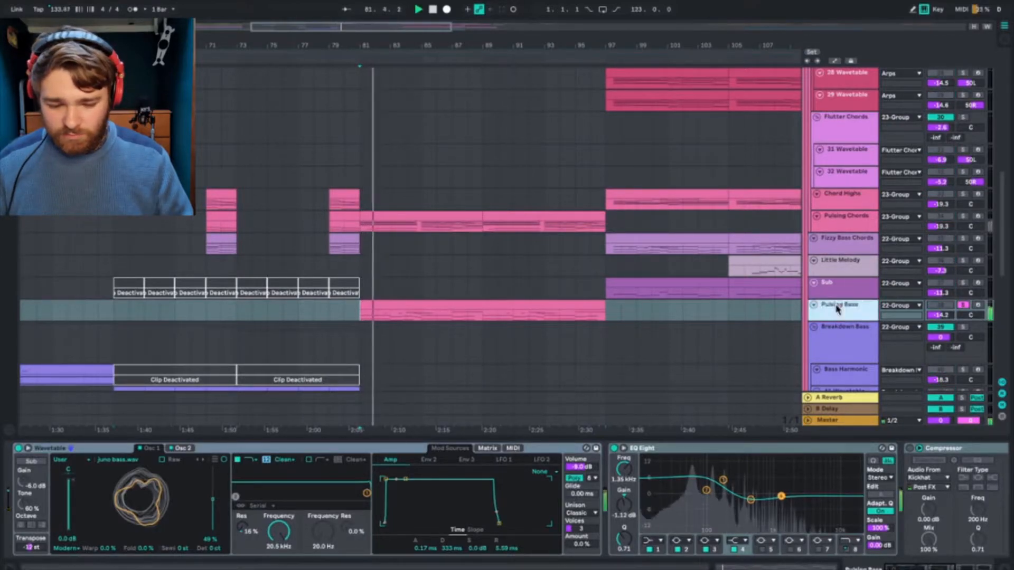
scroll(667, 400, down, 3)
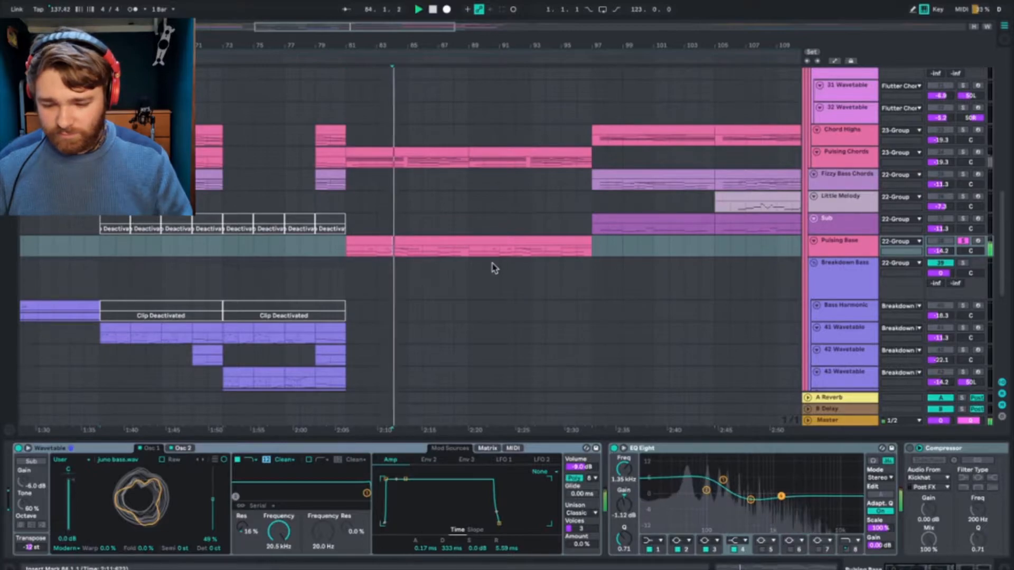
Step: Audition the soloed Pulsing Bass clip from bar 113 and stop playback
scroll(611, 257, right, 8)
key(space)
click(404, 257)
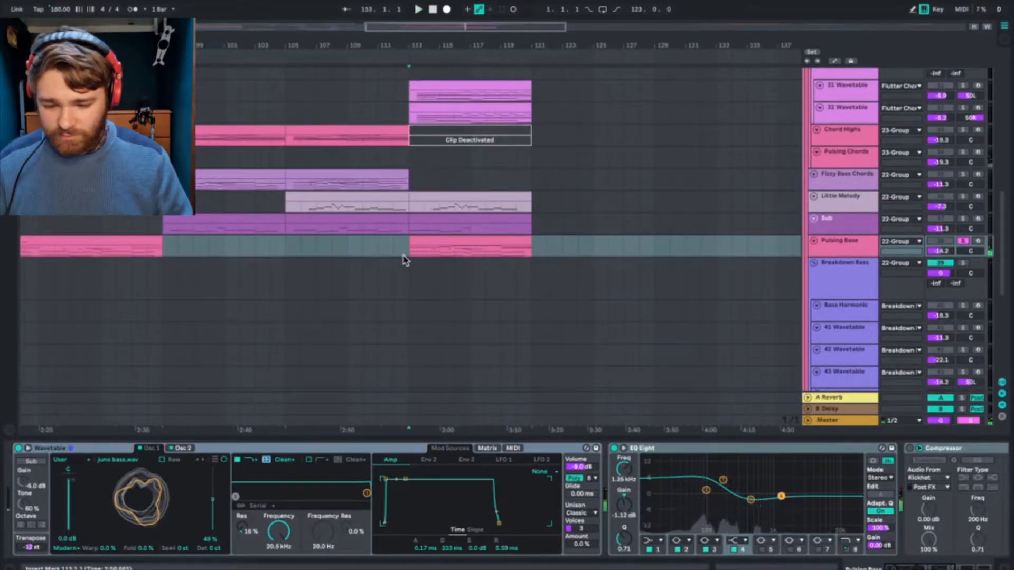
key(space)
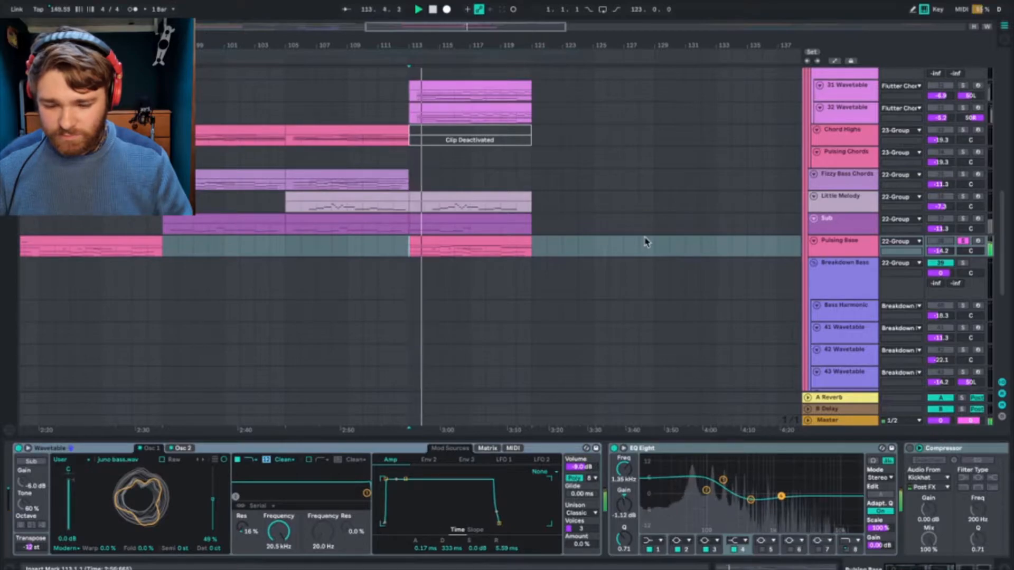
scroll(645, 242, up, 3)
click(845, 283)
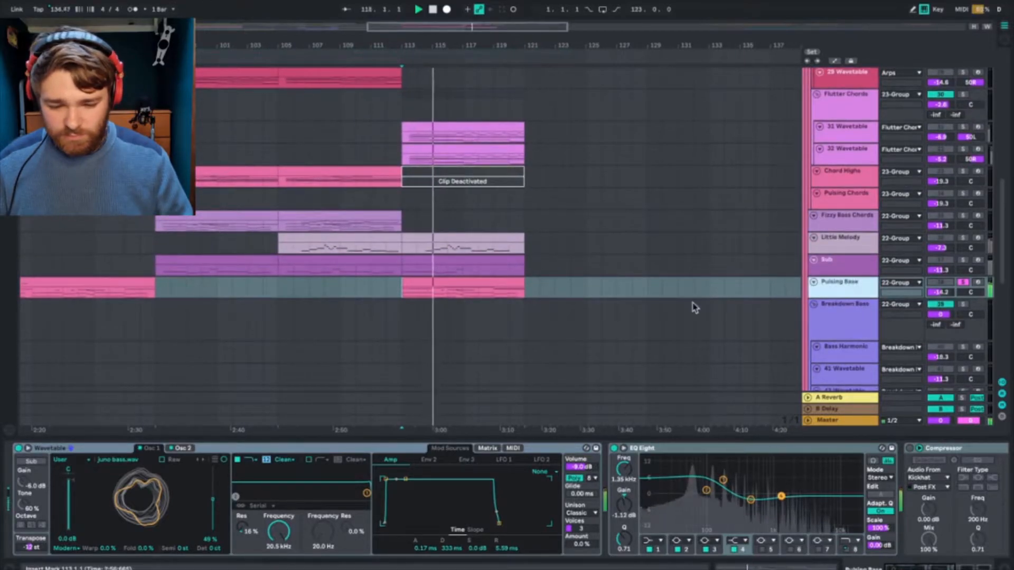
key(space)
Step: Look through the arrangement's grouped Wavetable tracks to find the Breakdown Bass section
scroll(768, 336, down, 10)
scroll(768, 335, up, 15)
scroll(768, 335, left, 4)
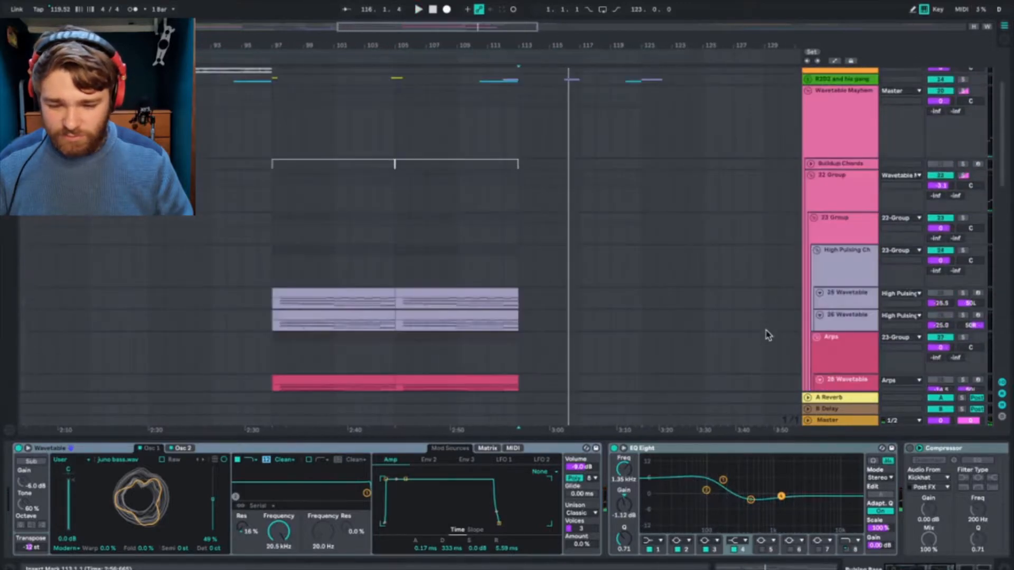
scroll(768, 335, up, 4)
scroll(767, 335, down, 15)
scroll(768, 336, left, 2)
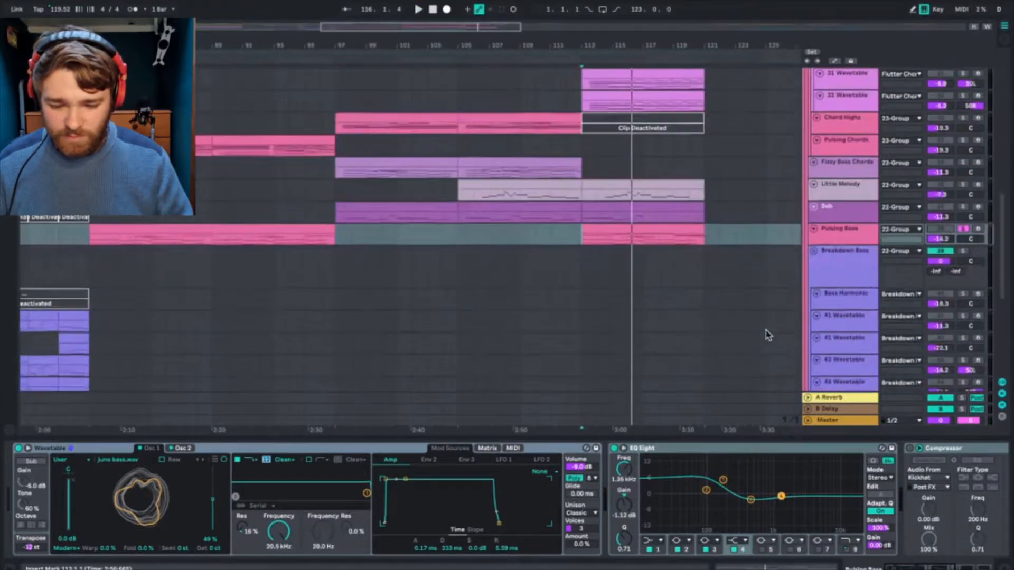
scroll(539, 357, down, 3)
scroll(486, 348, left, 5)
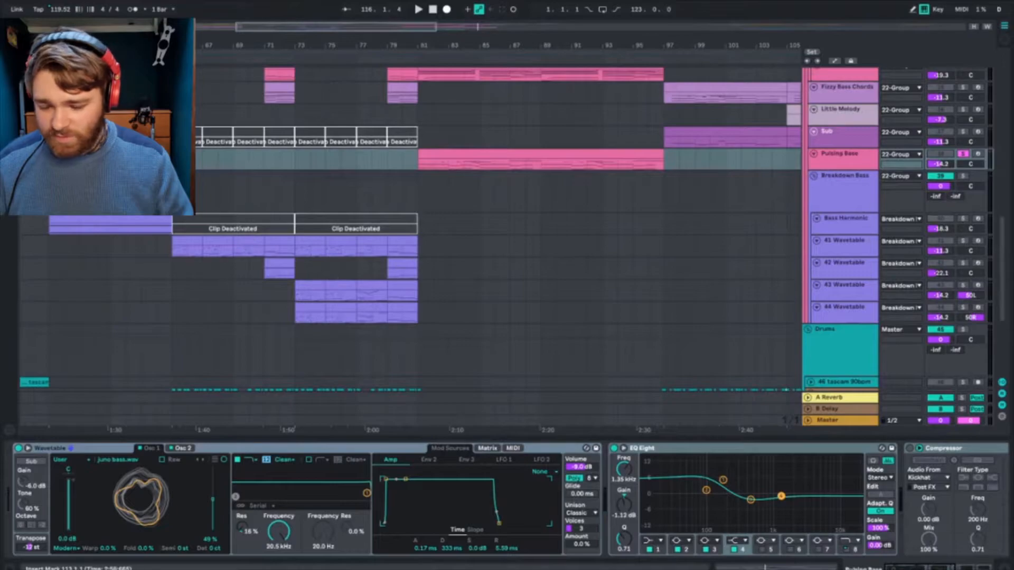
Step: Solo the Breakdown Bass group instead of Pulsing Bass and play from bar 65
click(173, 195)
scroll(173, 194, left, 4)
scroll(173, 195, up, 1)
key(space)
click(947, 194)
click(963, 183)
Step: Review the 41 Wavetable track's Wavetable, EQ Eight, Compressor and Saturator while auditioning the section from bar 65
click(847, 249)
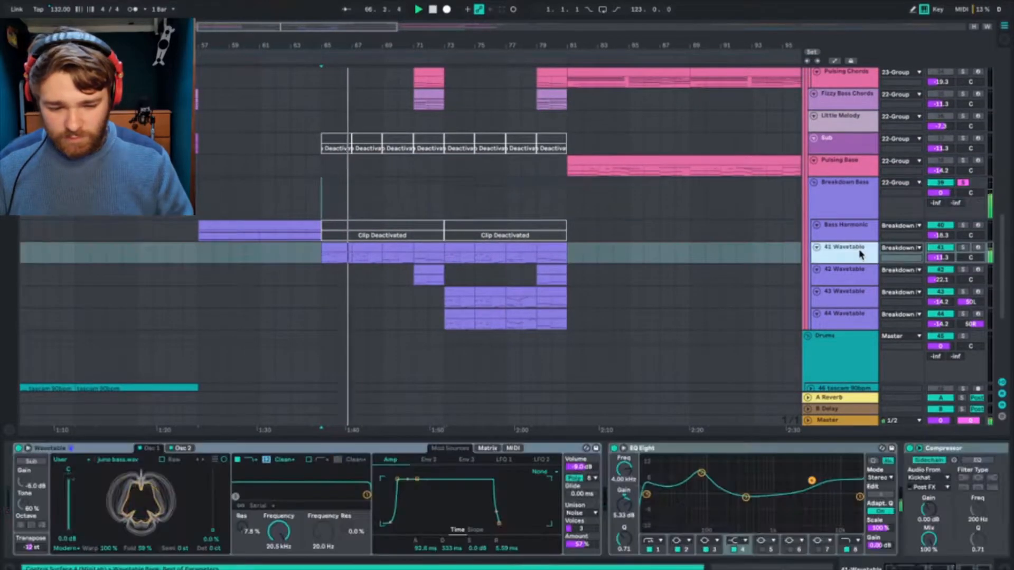
scroll(837, 510, right, 5)
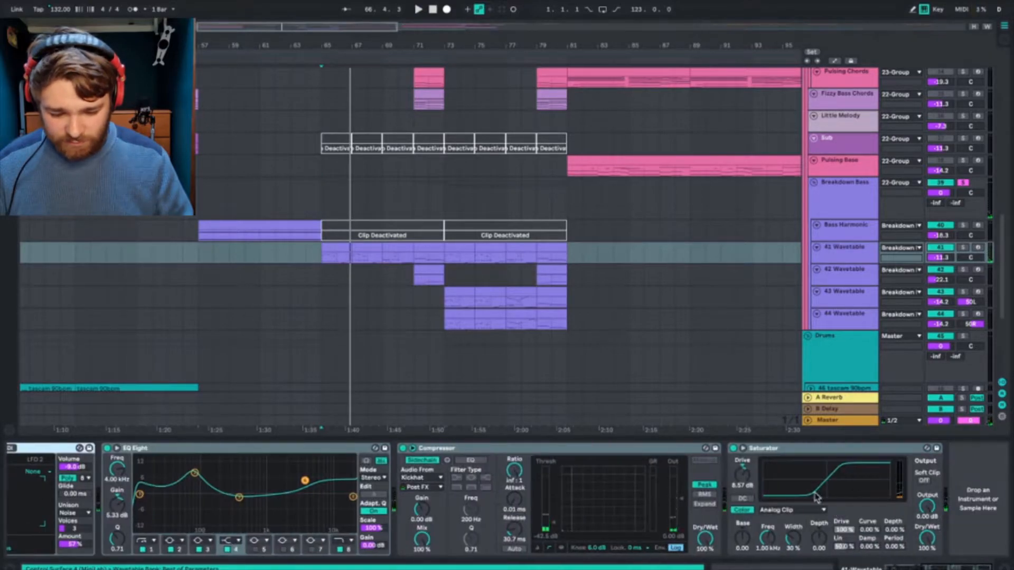
scroll(502, 544, left, 8)
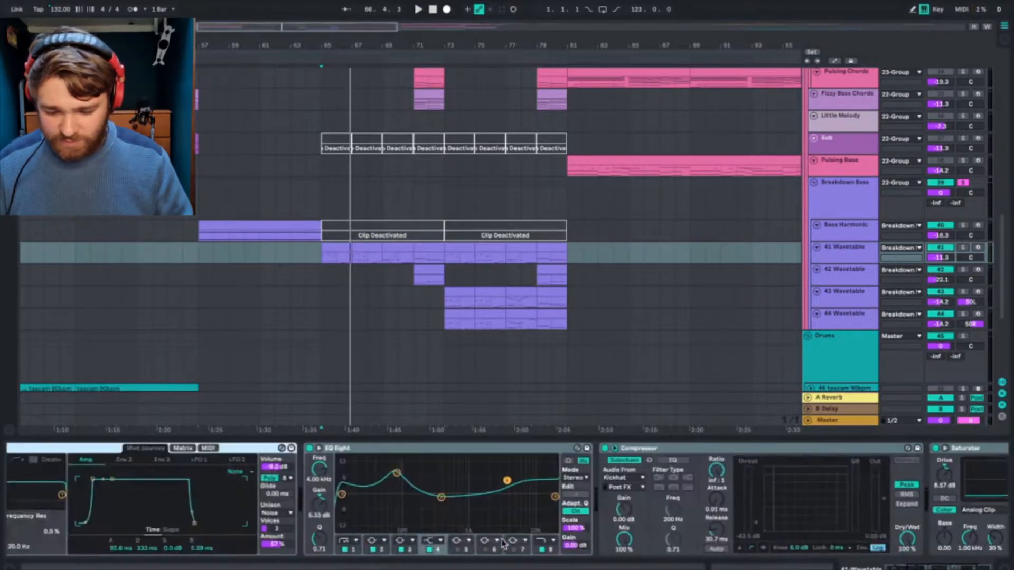
key(space)
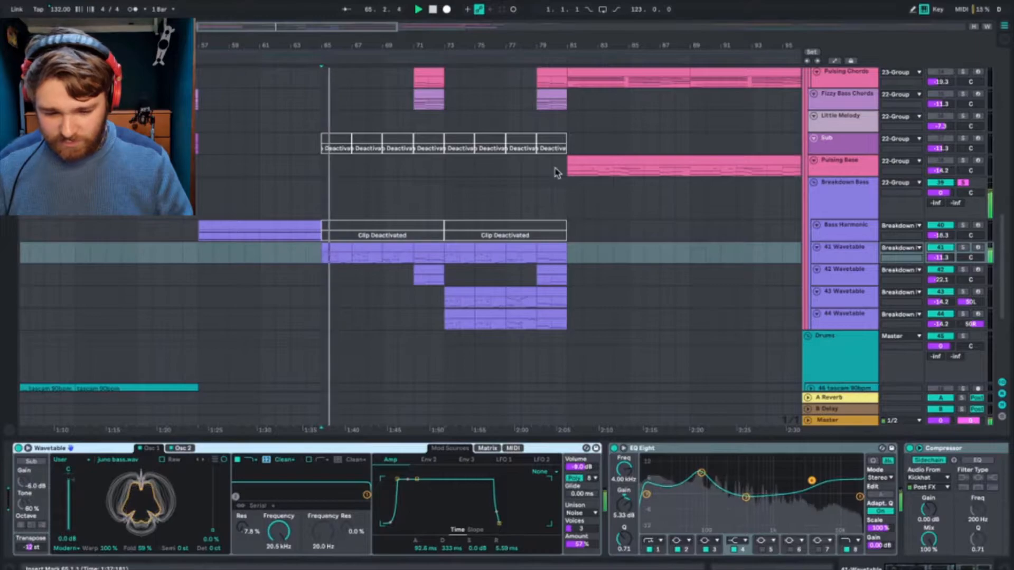
click(856, 257)
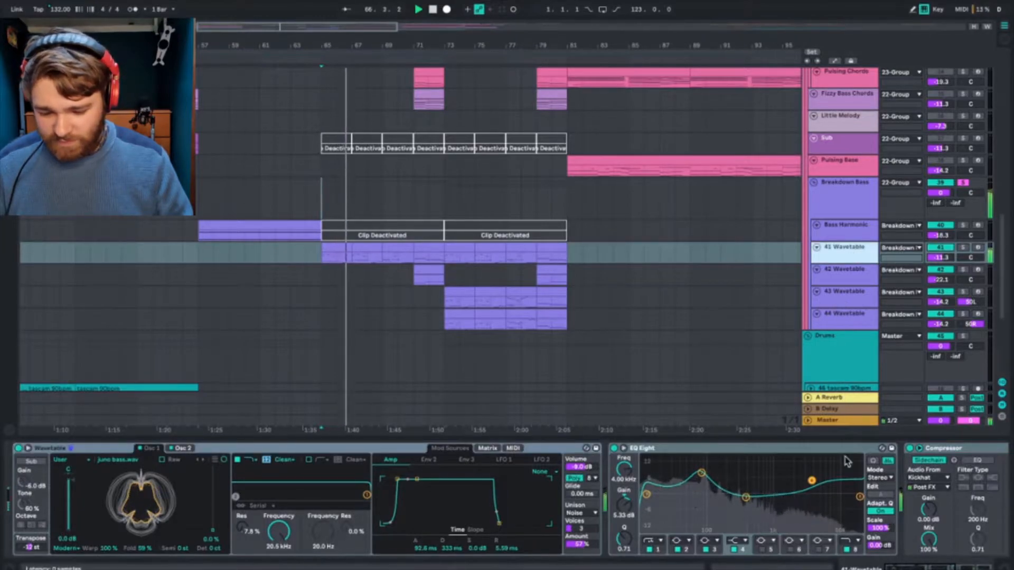
scroll(852, 500, right, 8)
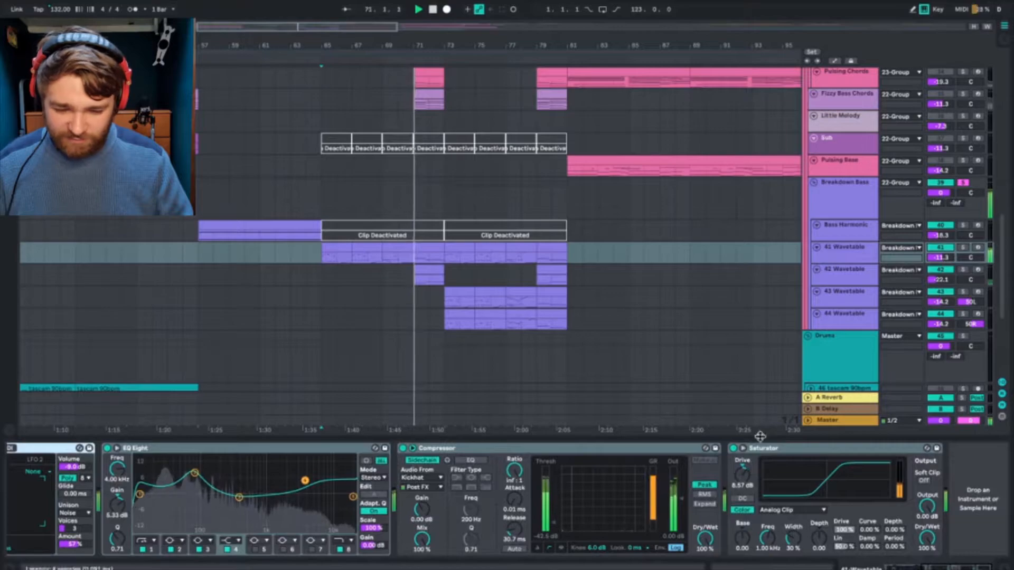
Step: Compare the Wavetable and effect settings on the 41, 42 and 43 Wavetable tracks during playback
click(846, 275)
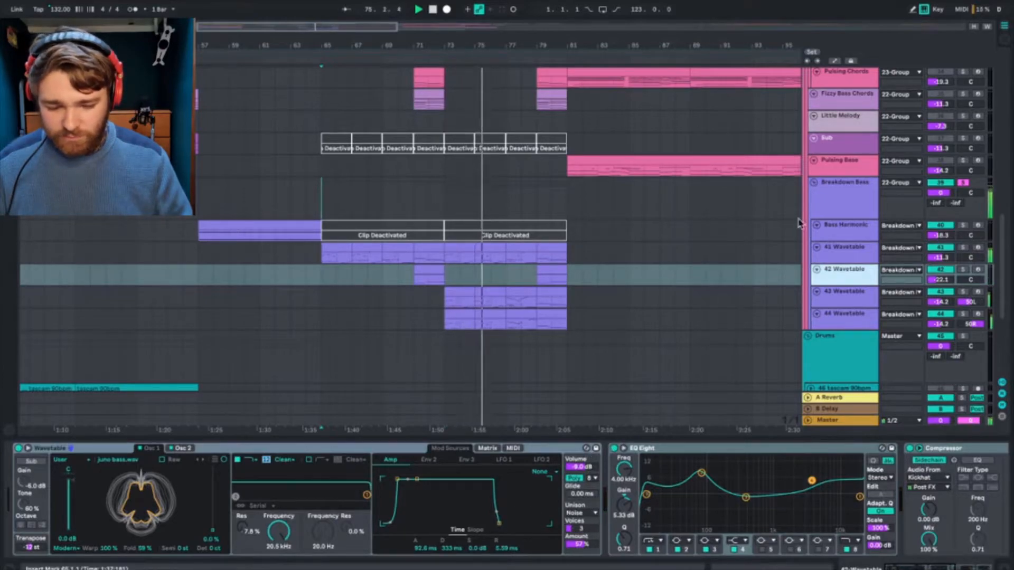
click(856, 253)
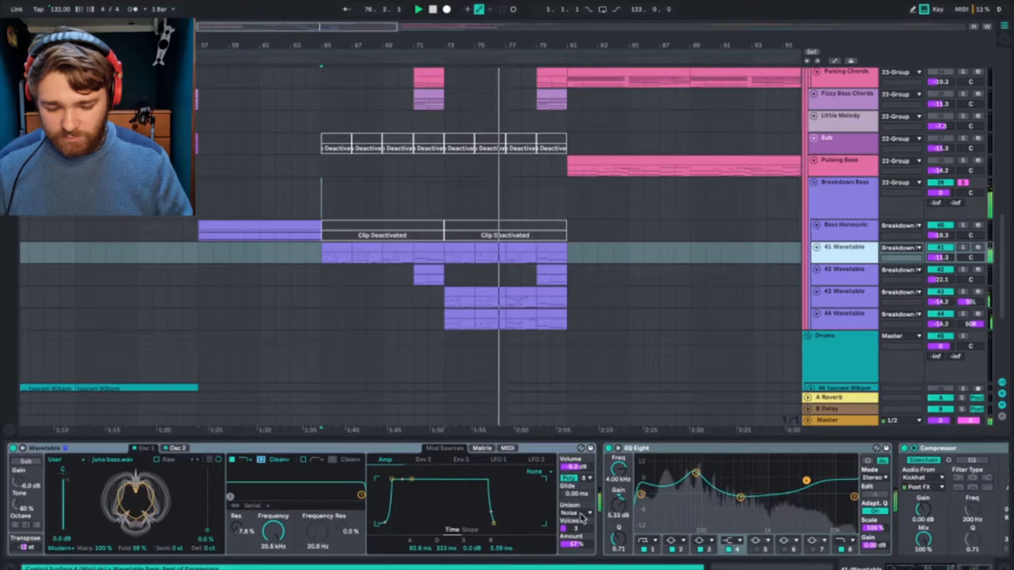
click(658, 274)
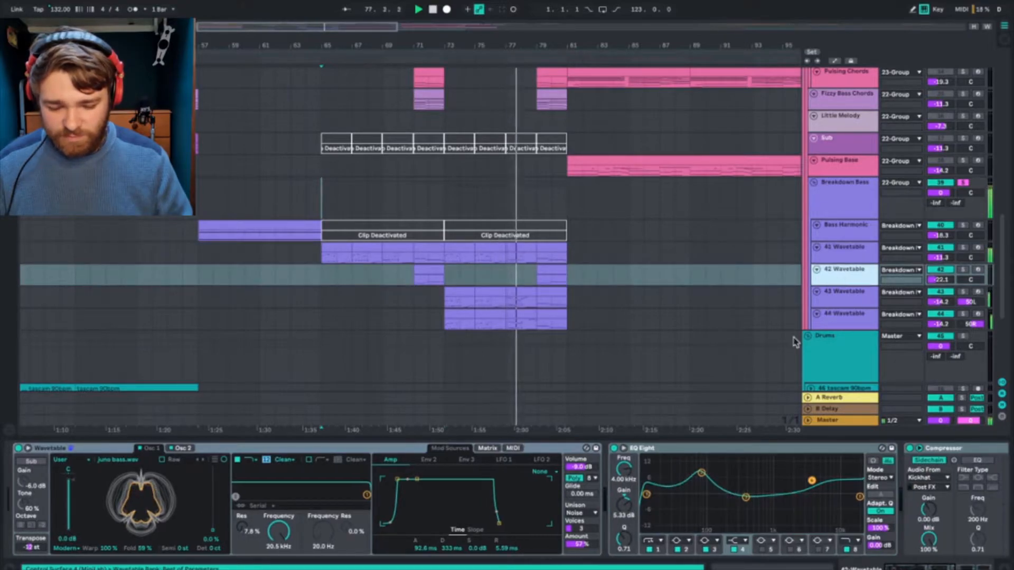
click(958, 293)
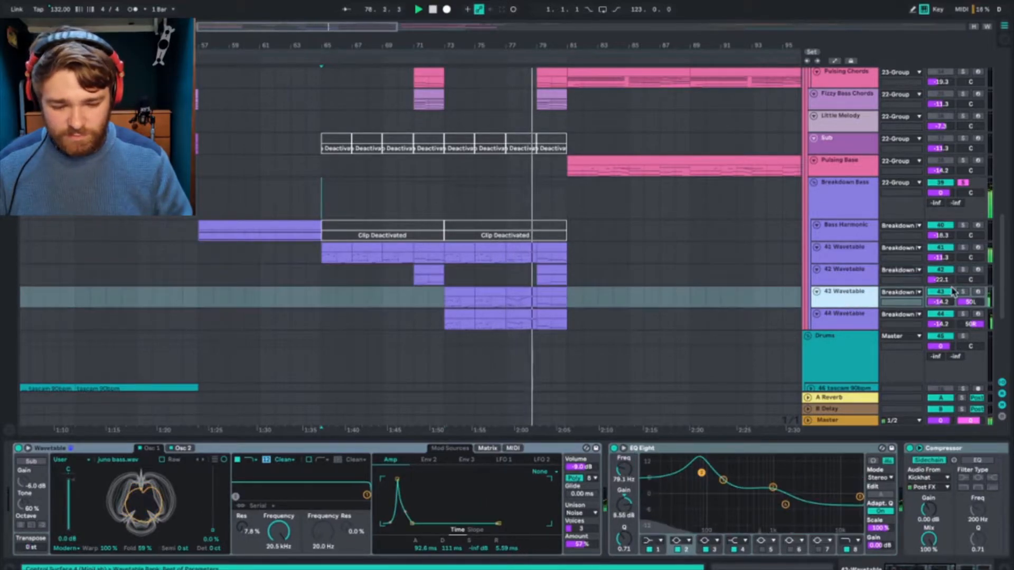
scroll(811, 494, right, 5)
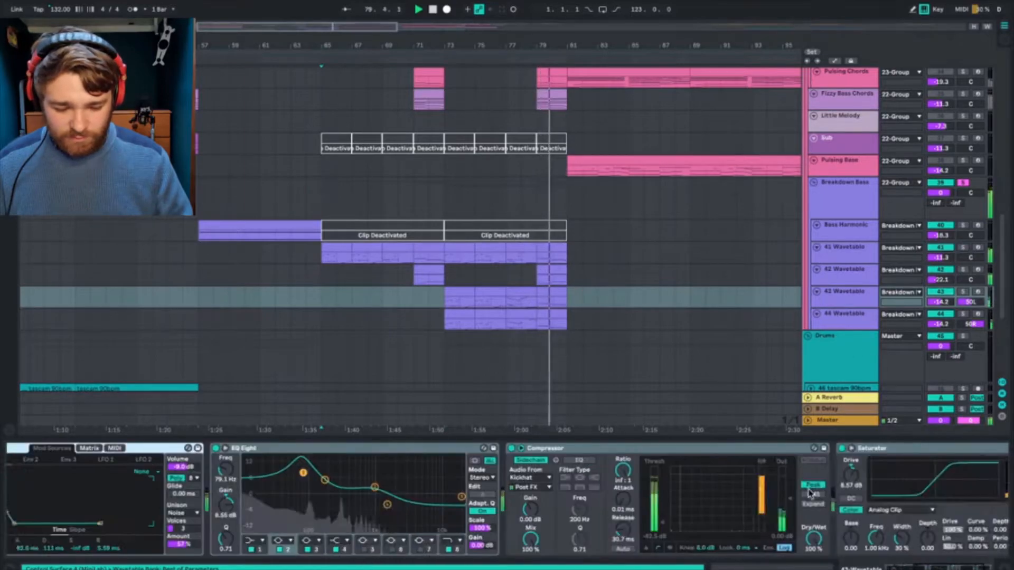
Step: Play the Breakdown Bass section from bar 73, checking the group and its 43 and 44 Wavetable clips
click(482, 206)
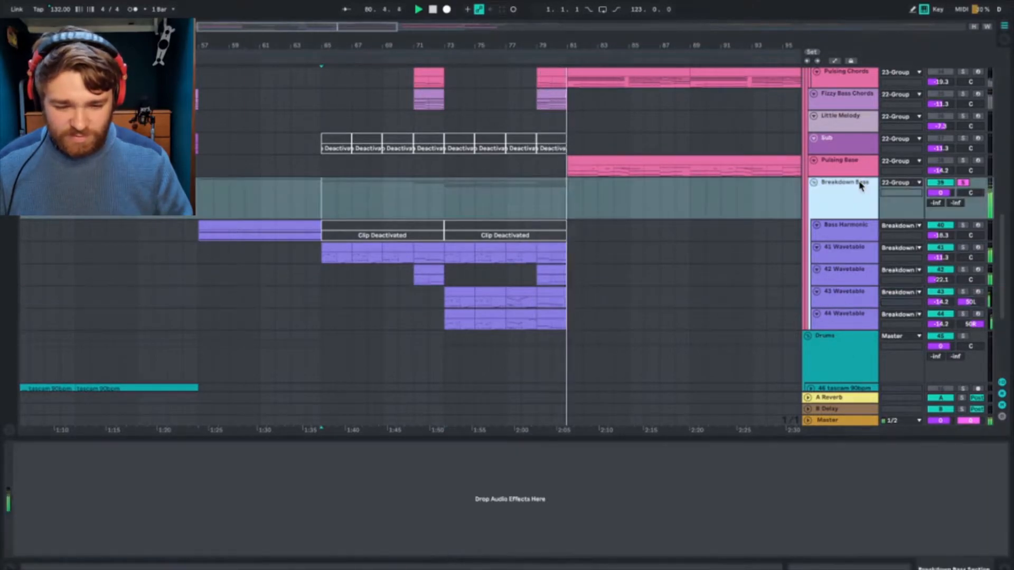
click(456, 269)
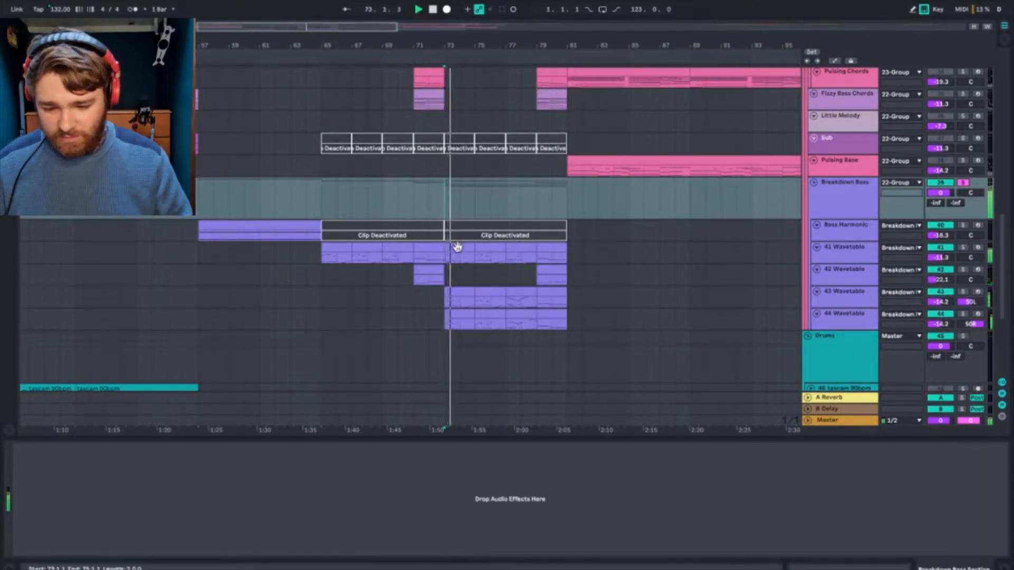
click(457, 246)
click(461, 305)
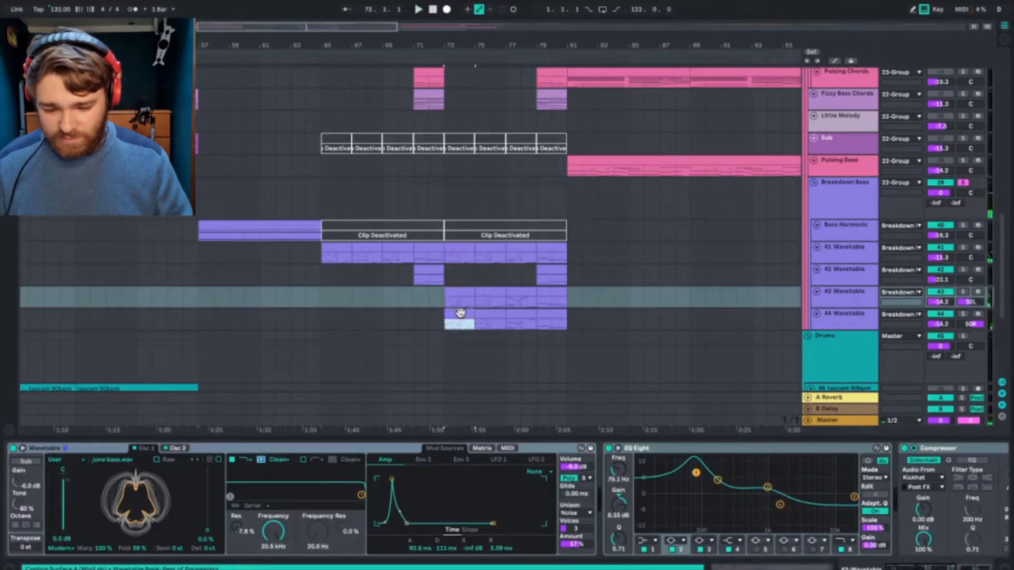
click(460, 313)
key(space)
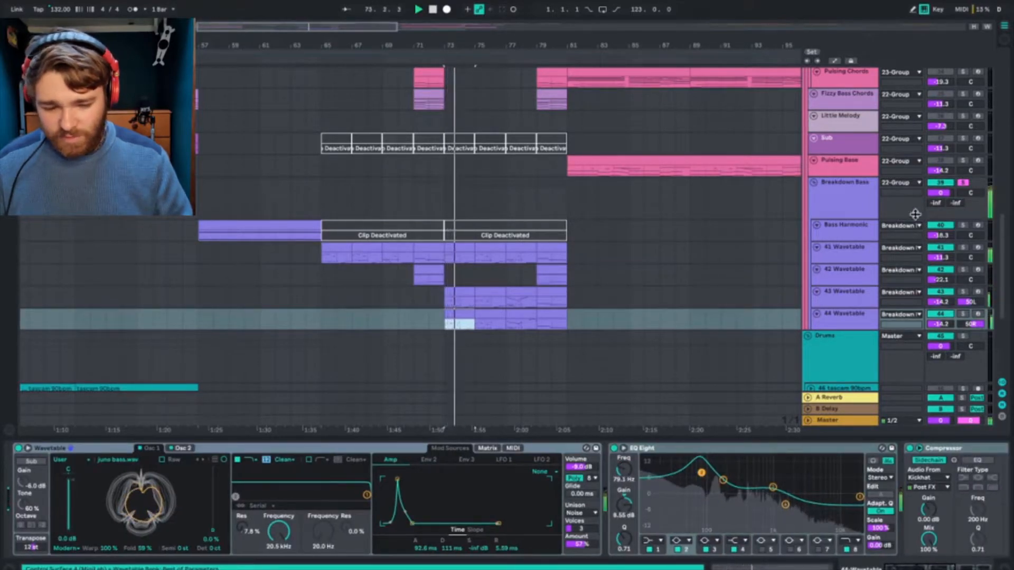
click(848, 198)
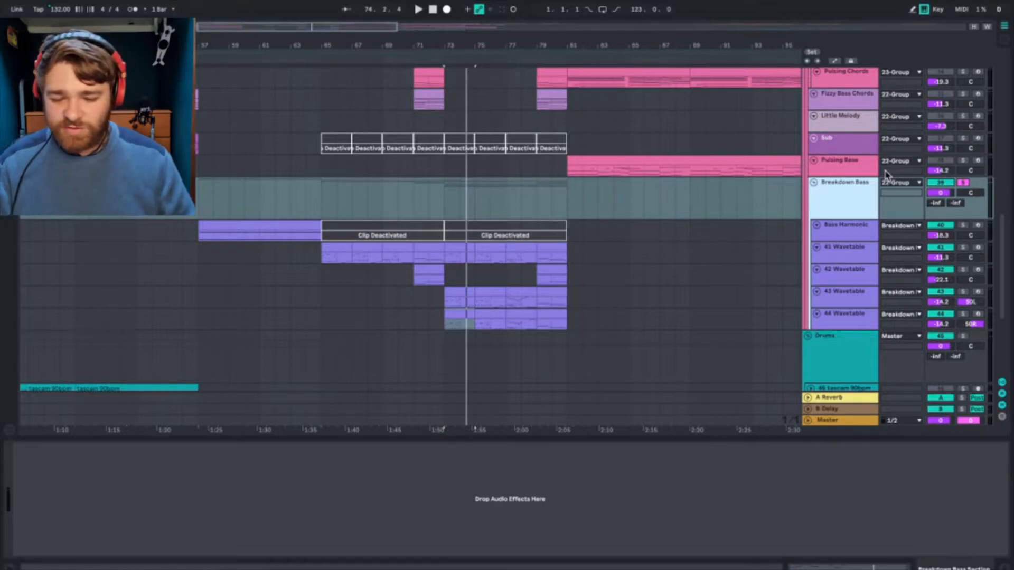
Step: Play the Bass Harmonic part from bar 57 and review its Wavetable, EQ Eight and sidechained Compressor
key(space)
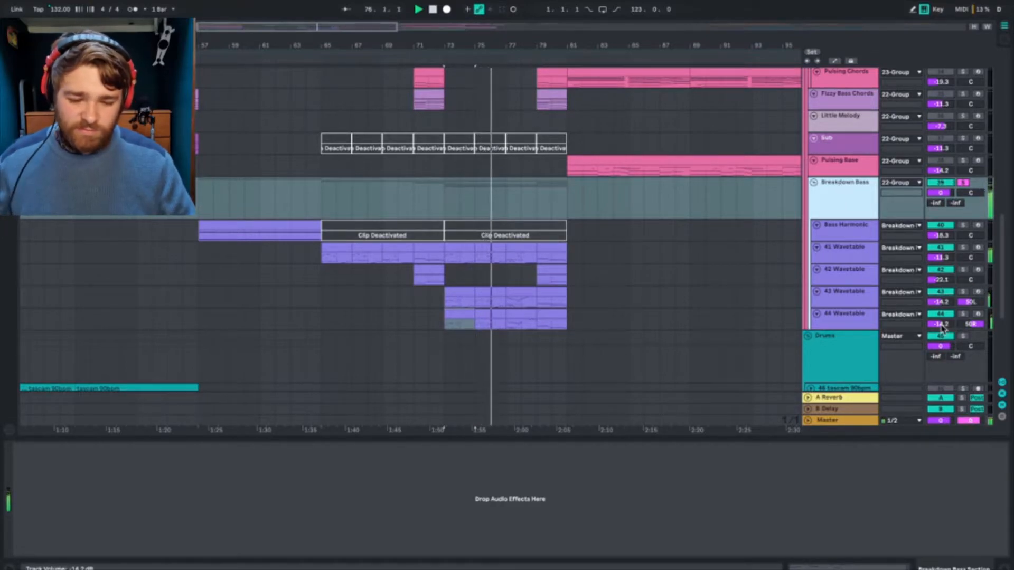
click(213, 210)
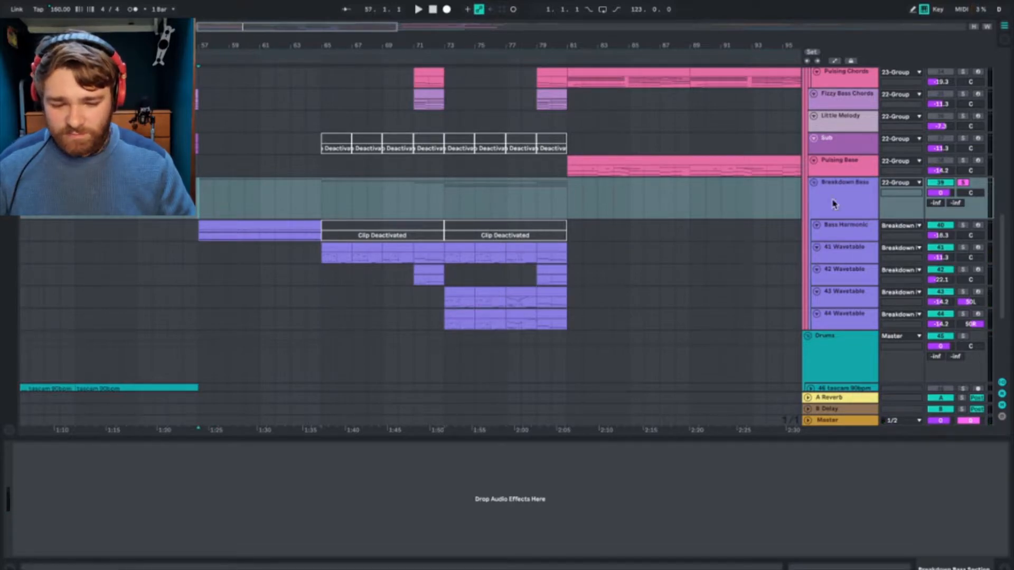
click(856, 233)
scroll(404, 203, left, 8)
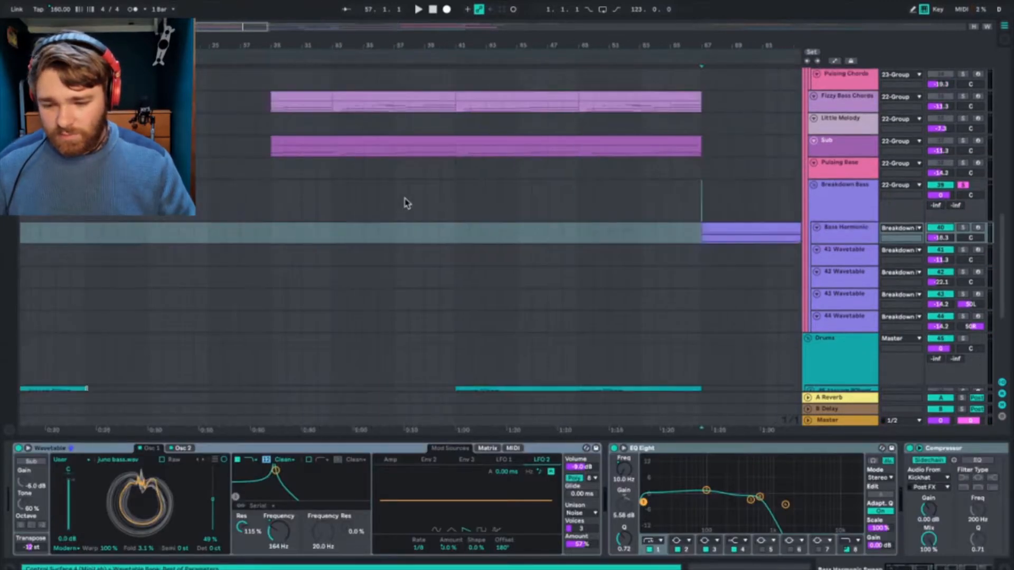
scroll(496, 190, up, 1)
key(space)
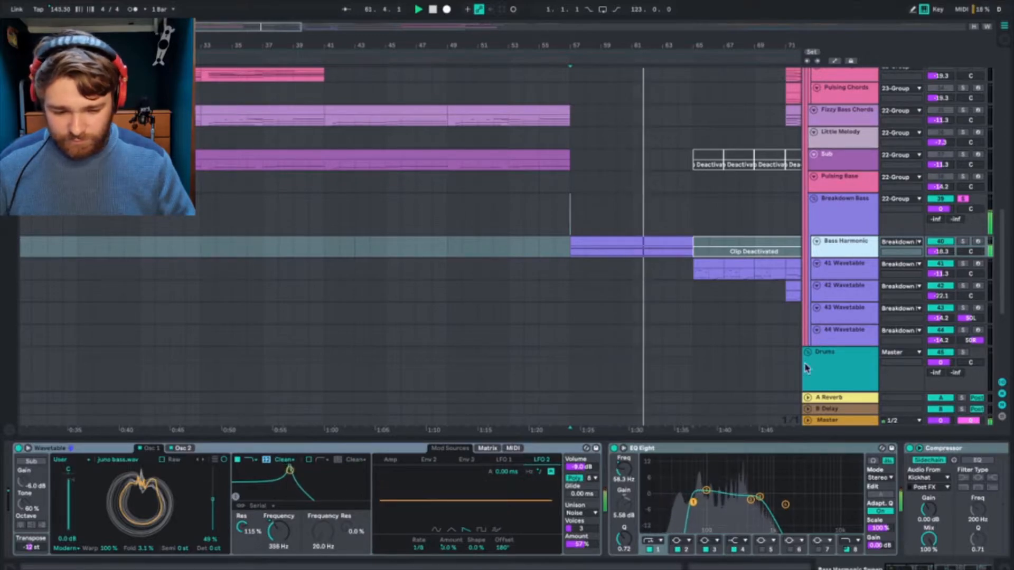
Step: Unsolo the Breakdown Bass group and collapse its tracks
click(963, 199)
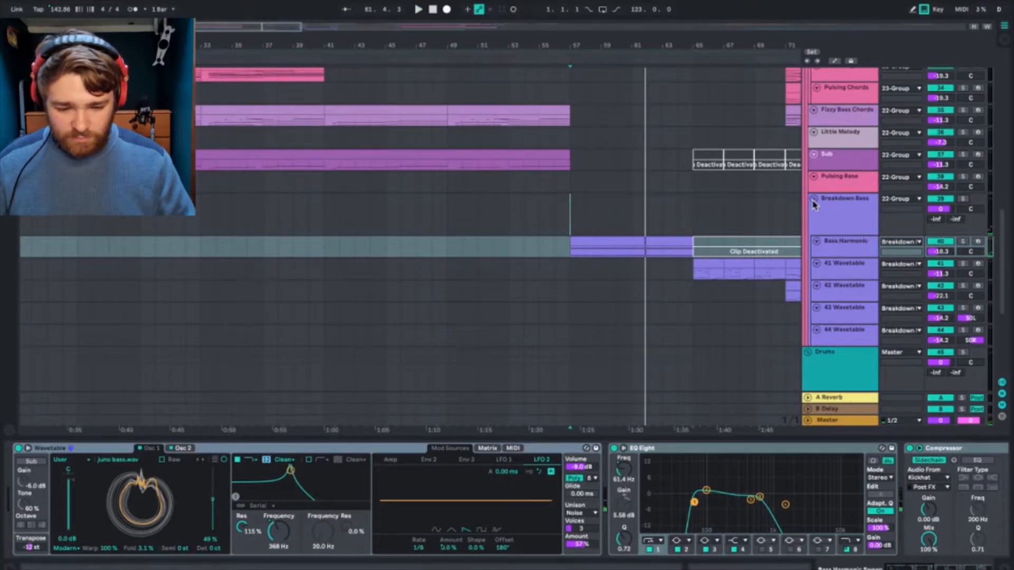
click(814, 200)
Step: Inspect the EQ Eight and OTT on the 22 Group and the EQ Eight on the 23 Group
scroll(724, 228, up, 5)
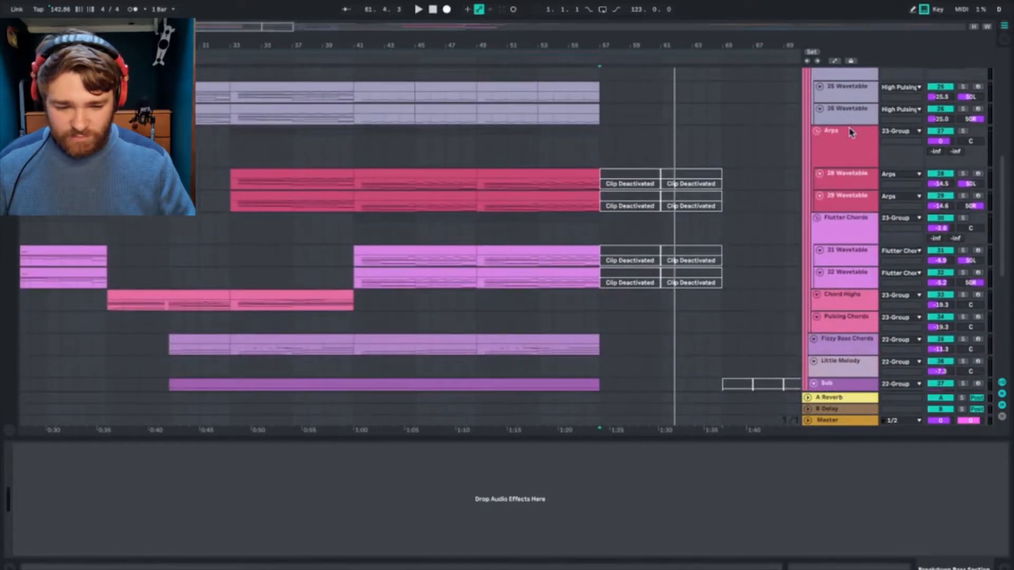
scroll(849, 132, up, 5)
scroll(850, 128, up, 2)
scroll(850, 128, down, 2)
click(849, 123)
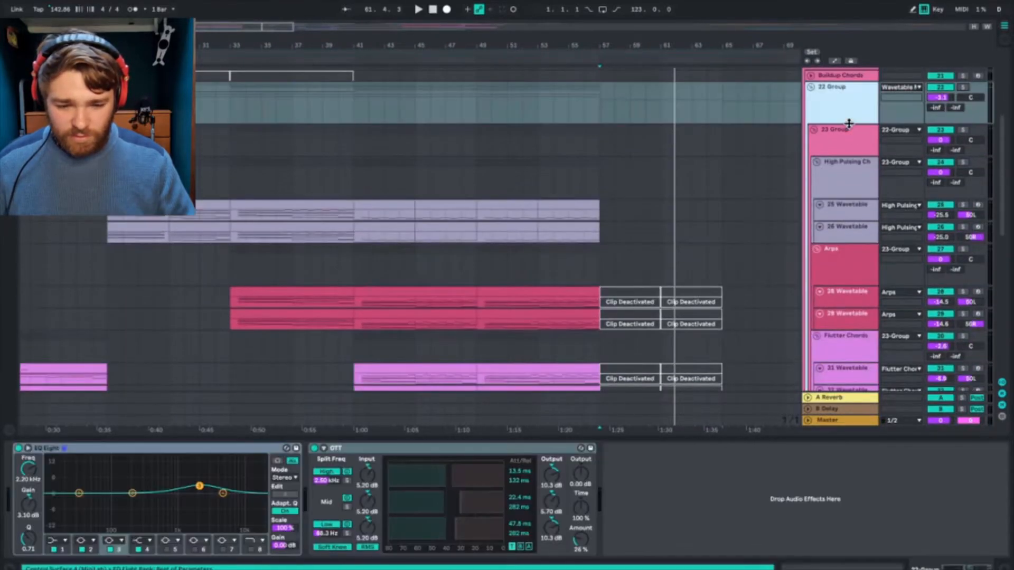
click(843, 190)
click(844, 145)
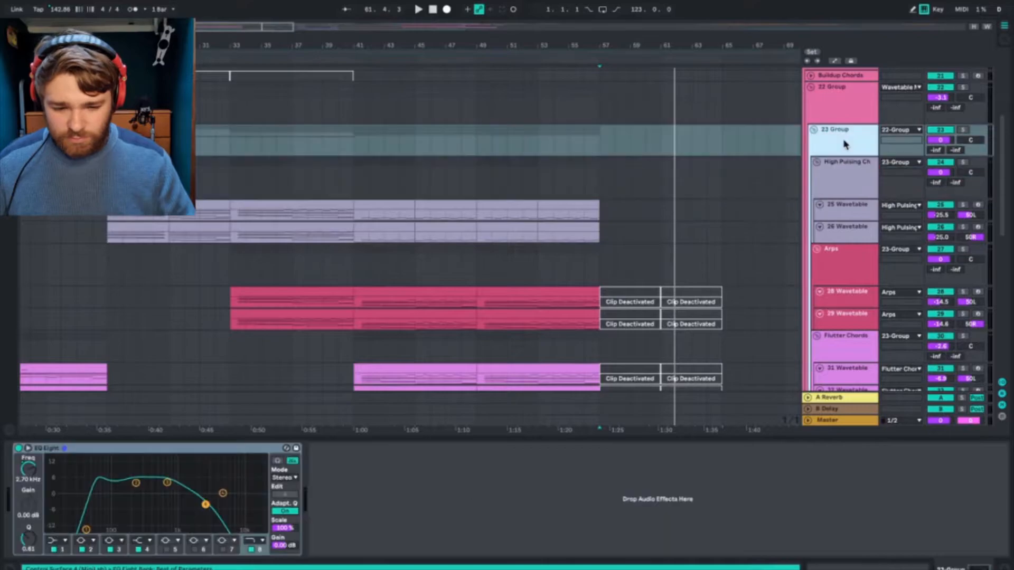
Step: Audition the section from bars 47 and 37, checking the Arps group's Gate and the 25 and 26 Wavetable devices
key(space)
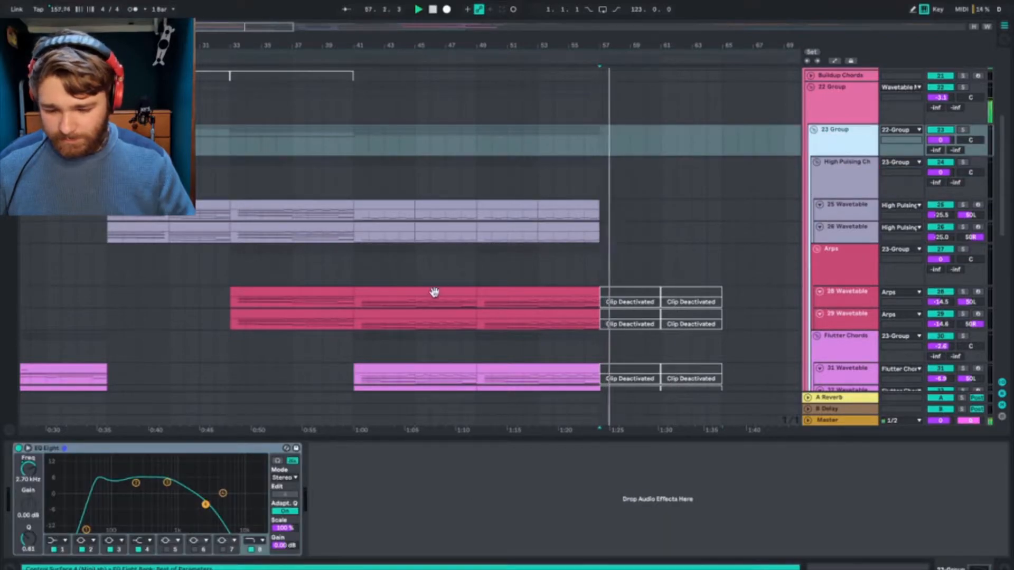
click(432, 272)
scroll(429, 286, down, 1)
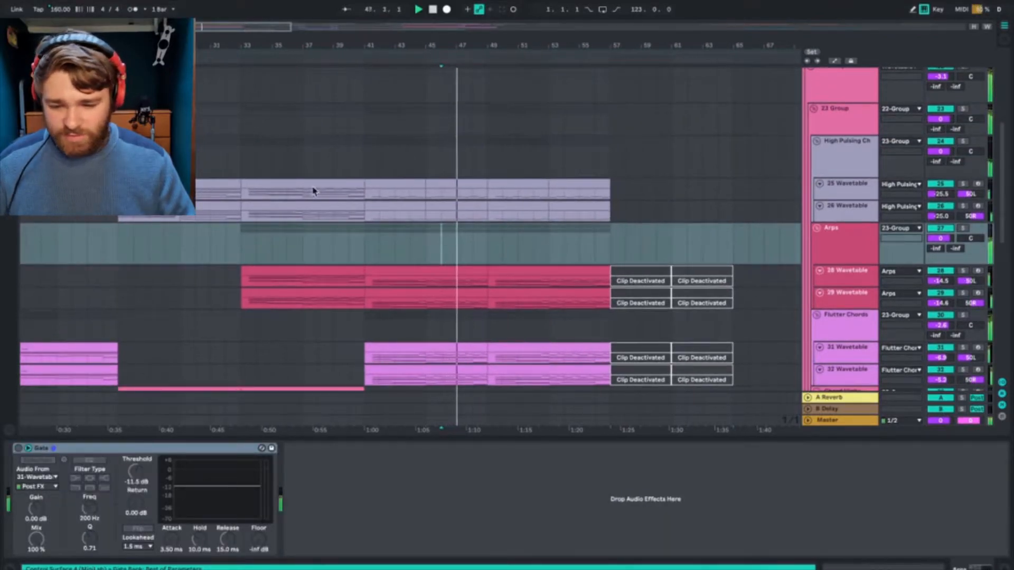
click(302, 174)
click(840, 193)
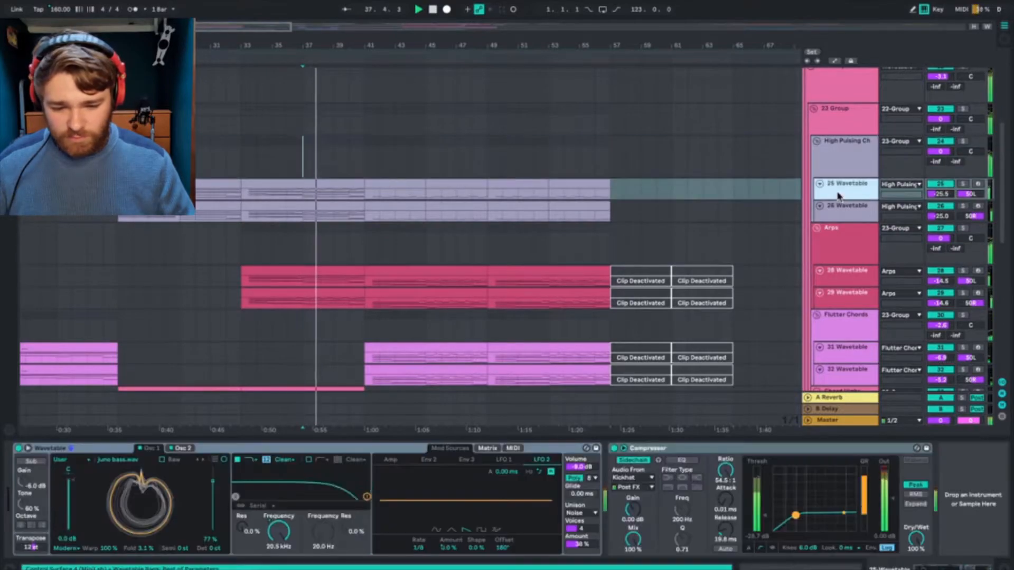
click(855, 209)
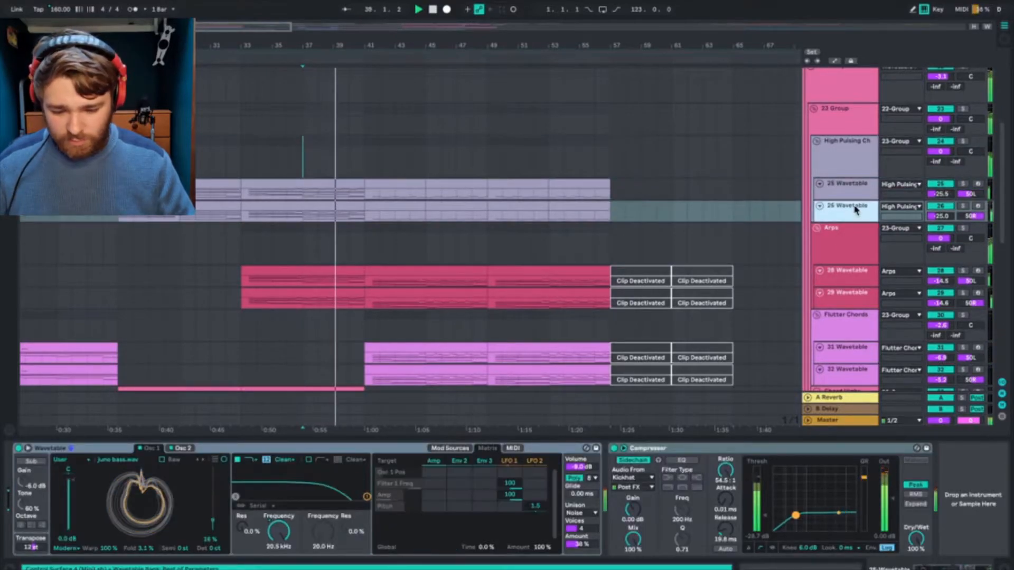
Step: Examine the 22 Group's EQ Eight and OTT while replaying the section from bar 37
scroll(860, 174, up, 5)
click(860, 174)
click(841, 234)
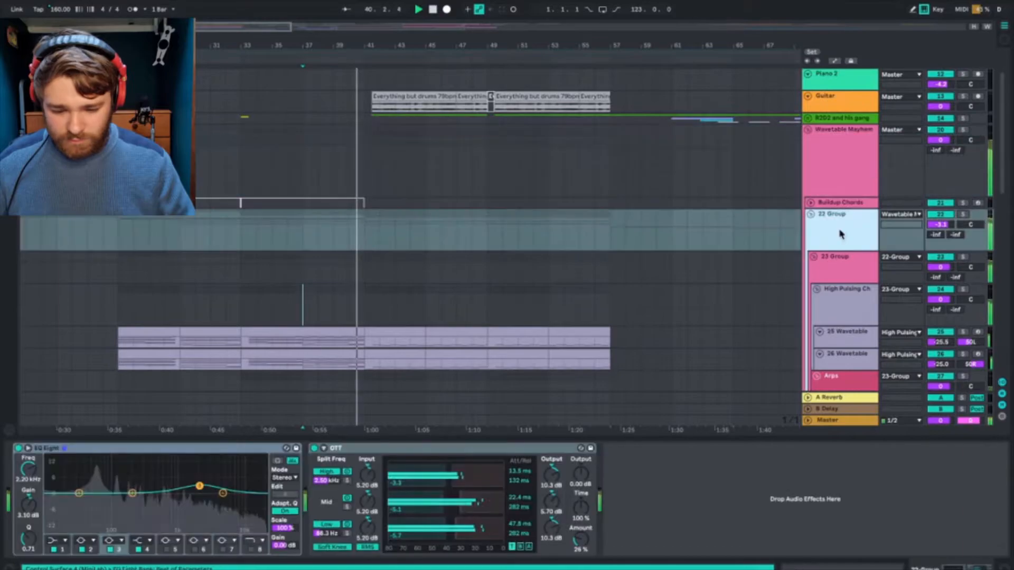
click(841, 202)
click(830, 224)
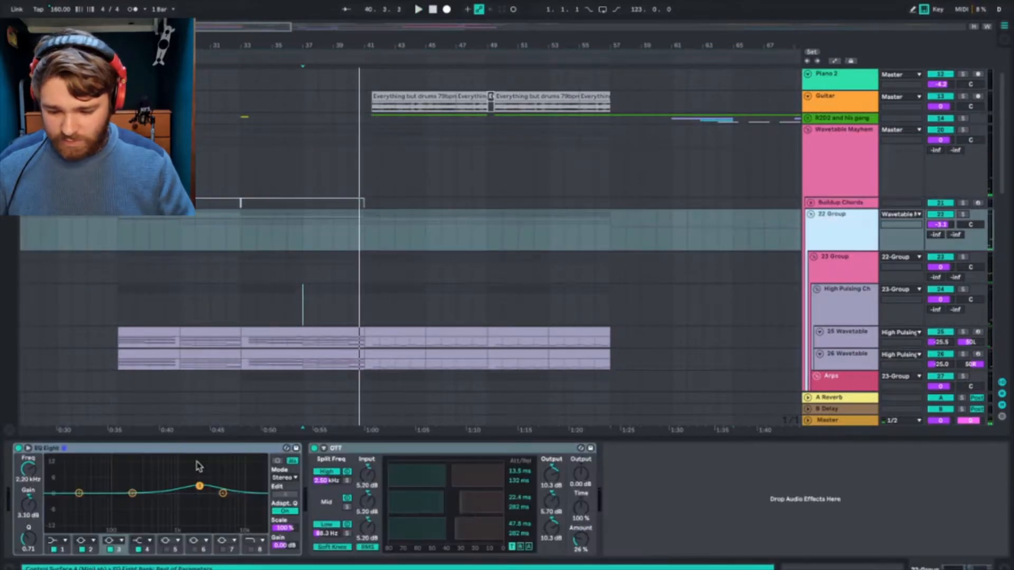
key(space)
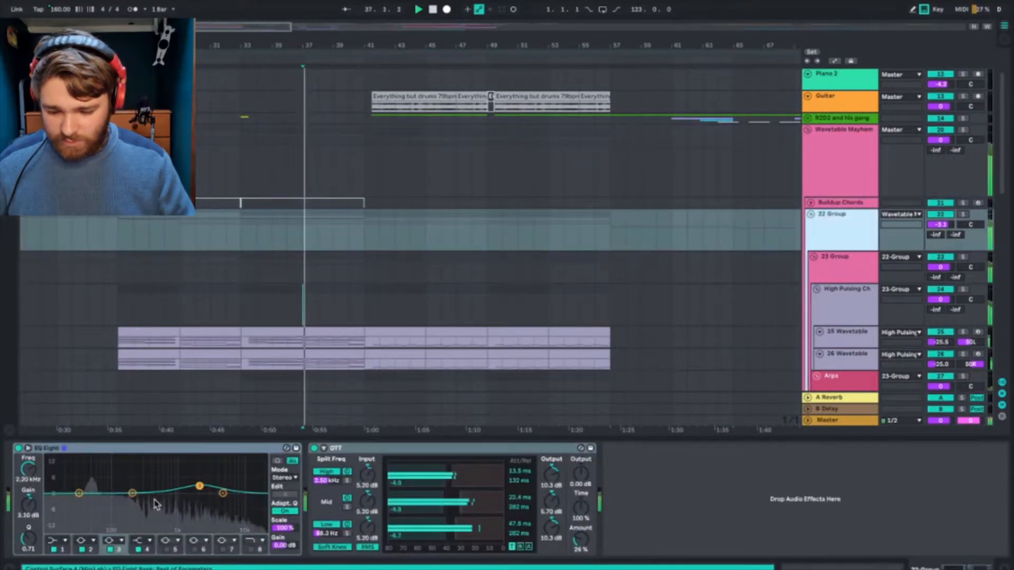
click(828, 203)
click(835, 220)
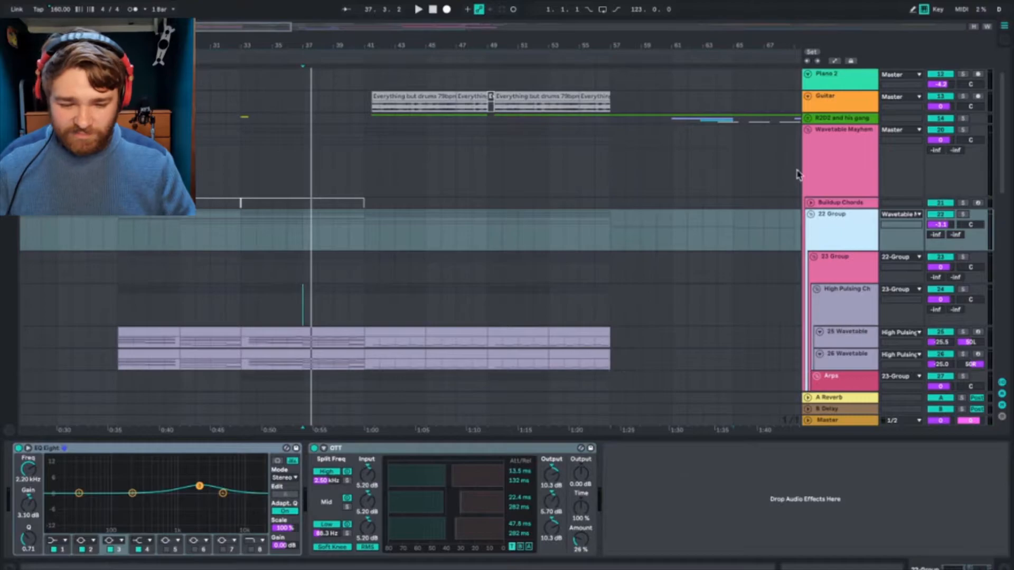
Step: Play from bar 25 and compare the 23 Group's EQ Eight with the 22 Group's effects
click(843, 266)
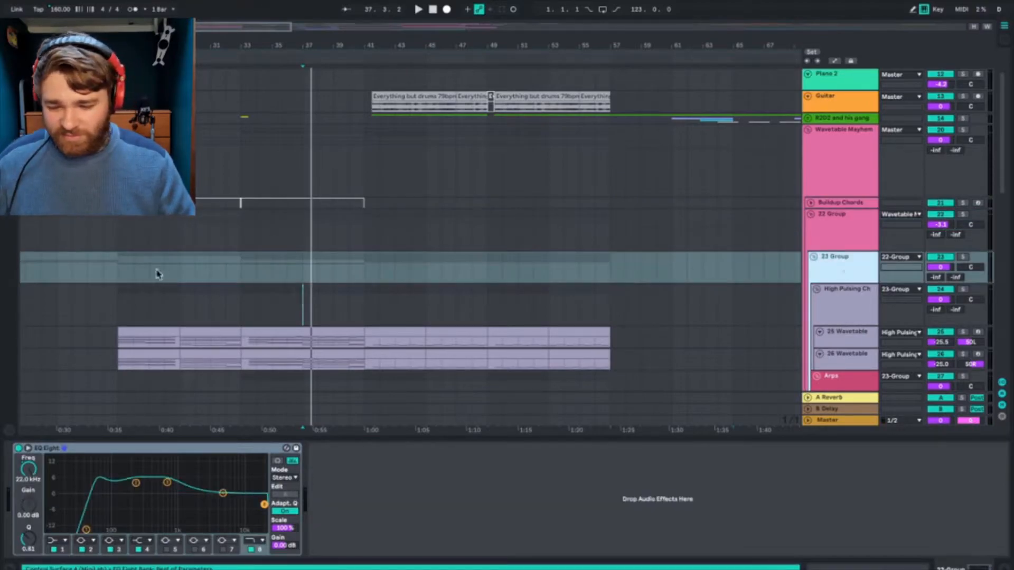
click(116, 273)
click(854, 244)
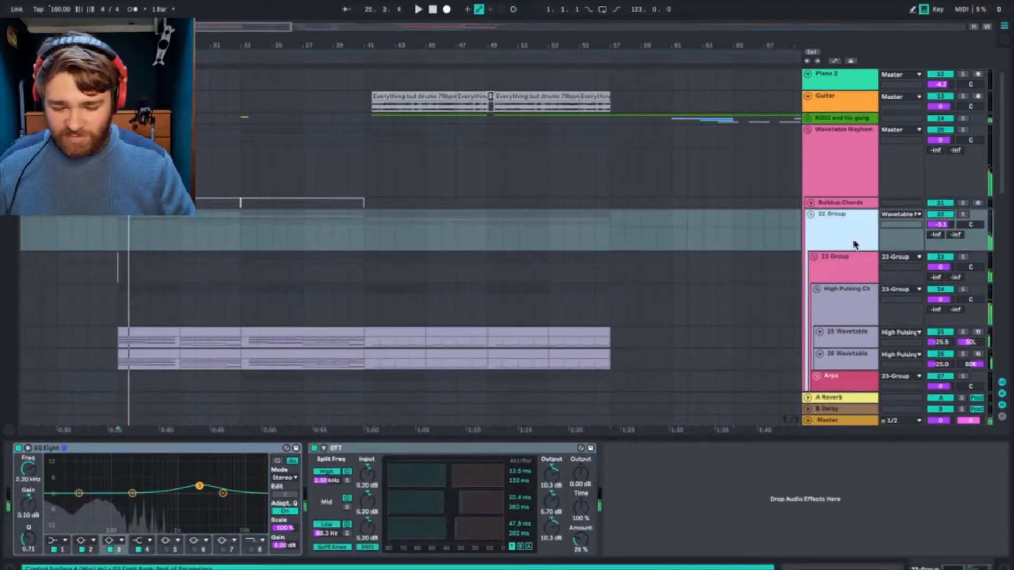
Step: Compare the Wavetable and Compressor settings on the 25 and 26 Wavetable tracks while replaying from bar 25
scroll(610, 314, down, 5)
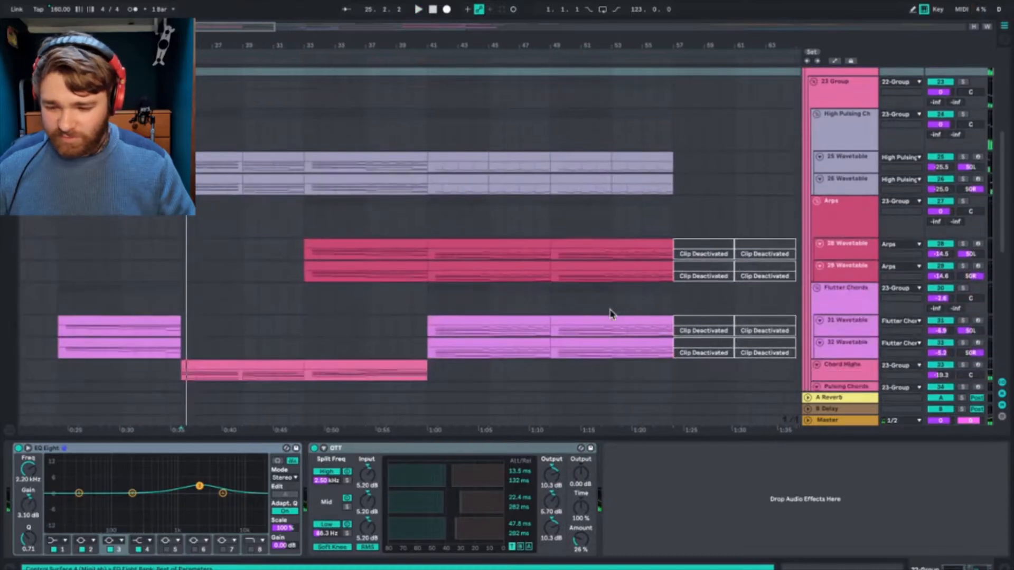
scroll(610, 314, left, 2)
click(855, 164)
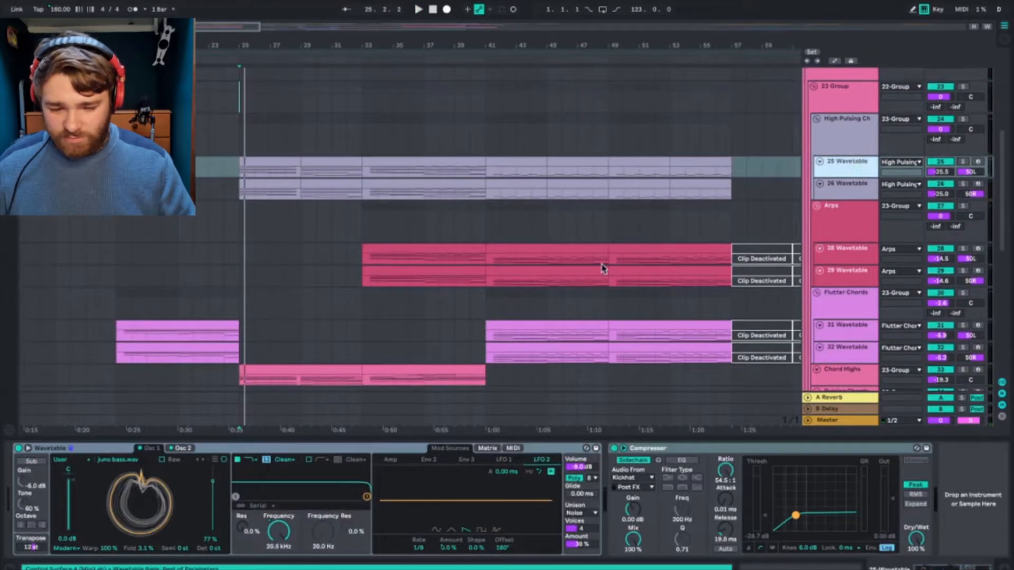
key(space)
click(855, 193)
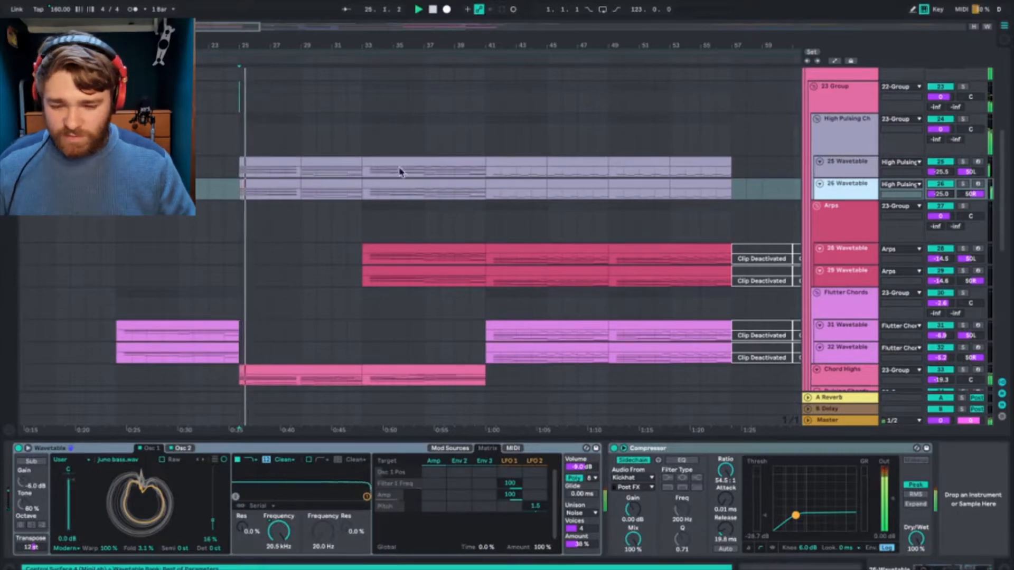
Step: Play from bar 33 and recheck the 26 and 25 Wavetable devices and the High Pulsing Chords group
click(759, 209)
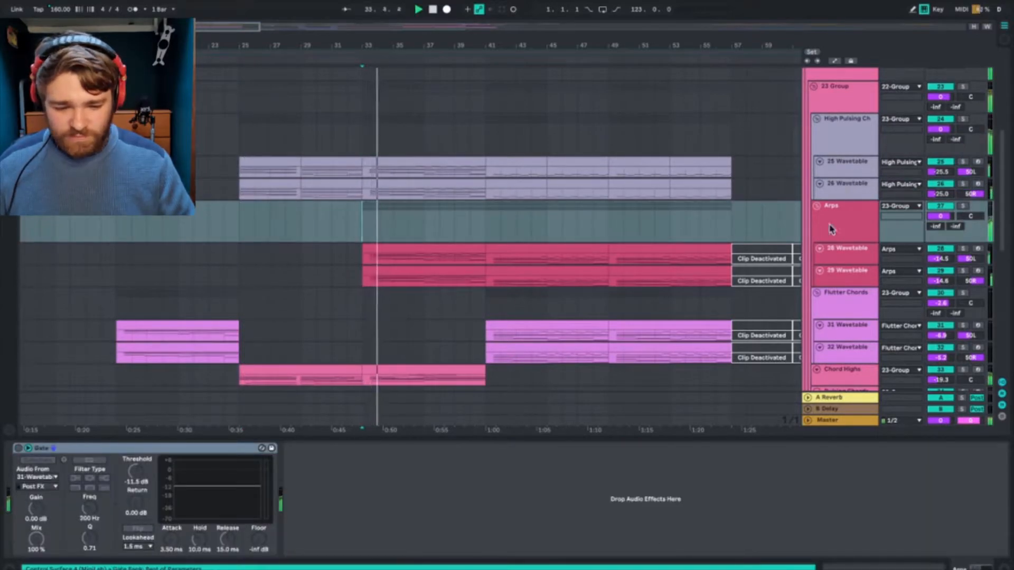
click(845, 192)
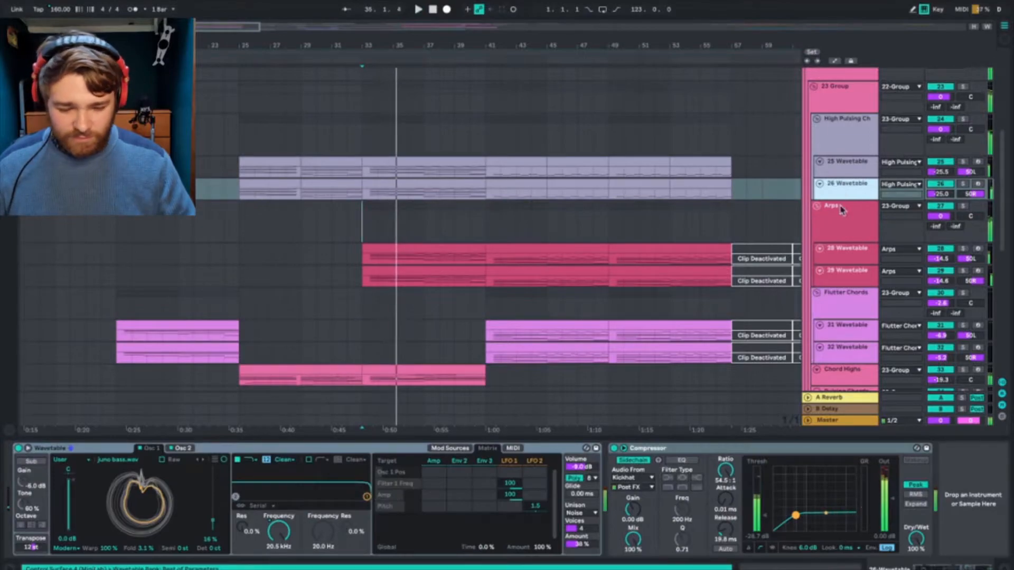
click(856, 173)
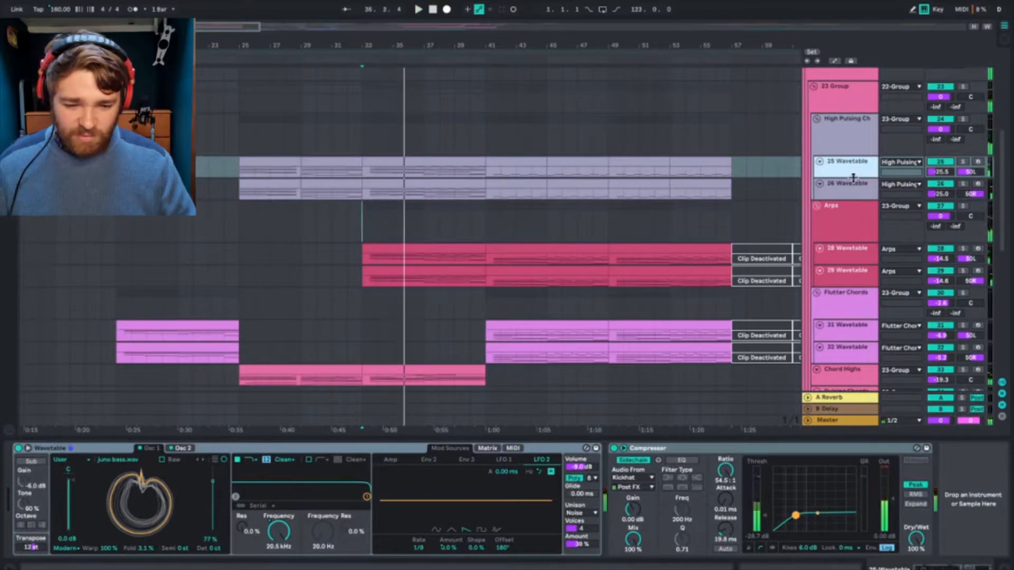
click(850, 141)
Step: Audition the Arps group from bar 33, reviewing its Gate and the 28 and 29 Wavetable tracks' Arpeggiator and Wavetable
click(842, 217)
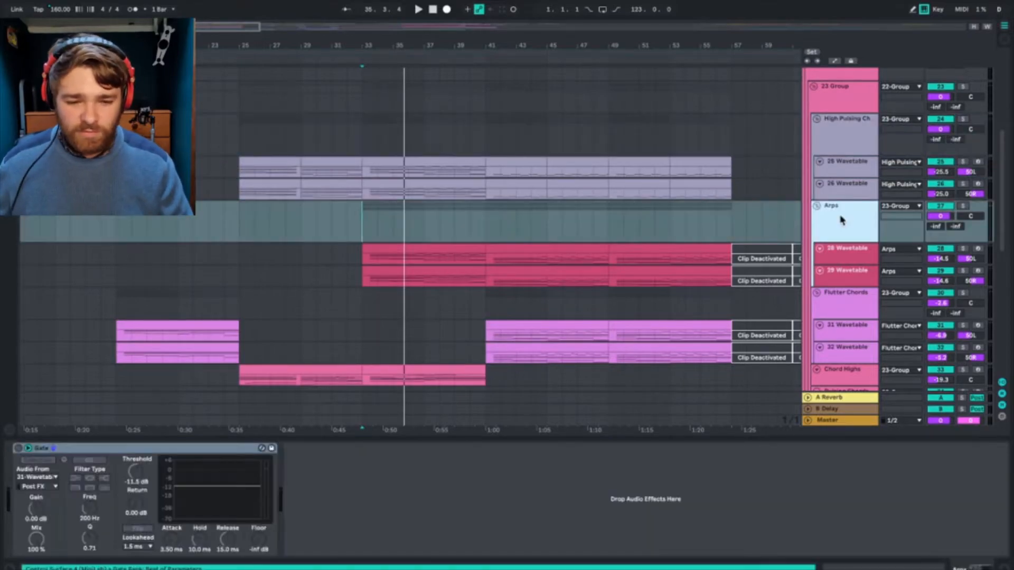
key(space)
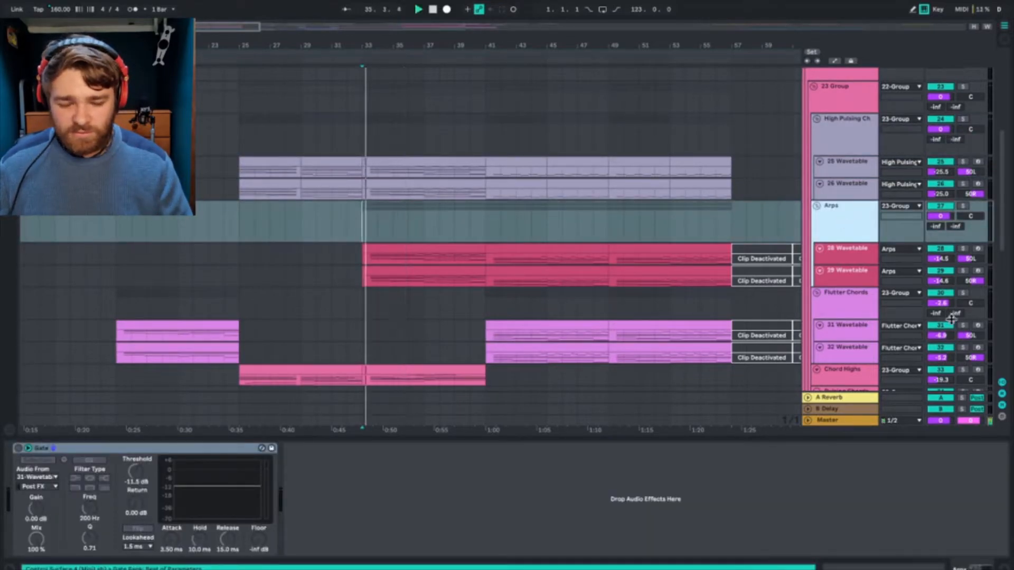
click(851, 248)
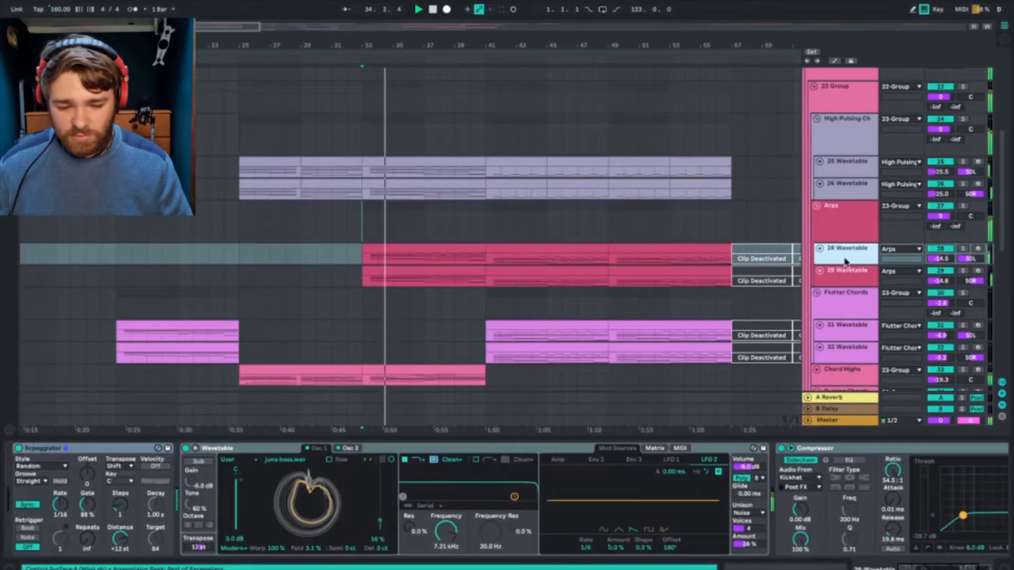
click(846, 276)
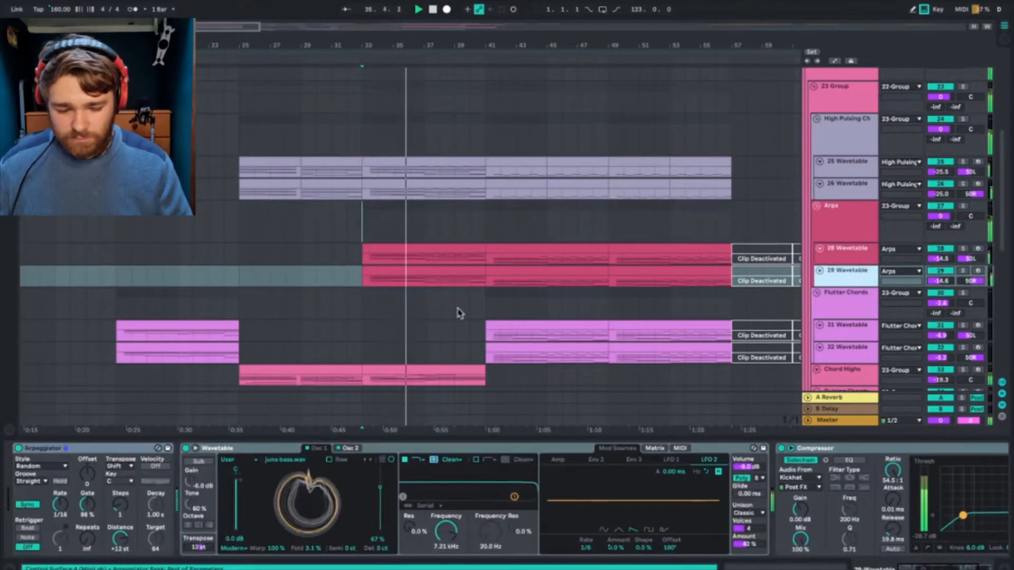
Step: Review the Flutter Chords group's EQ Eight and Valhalla plug-in, and the 32 Wavetable track's full device chain, during playback
scroll(460, 315, down, 5)
click(848, 185)
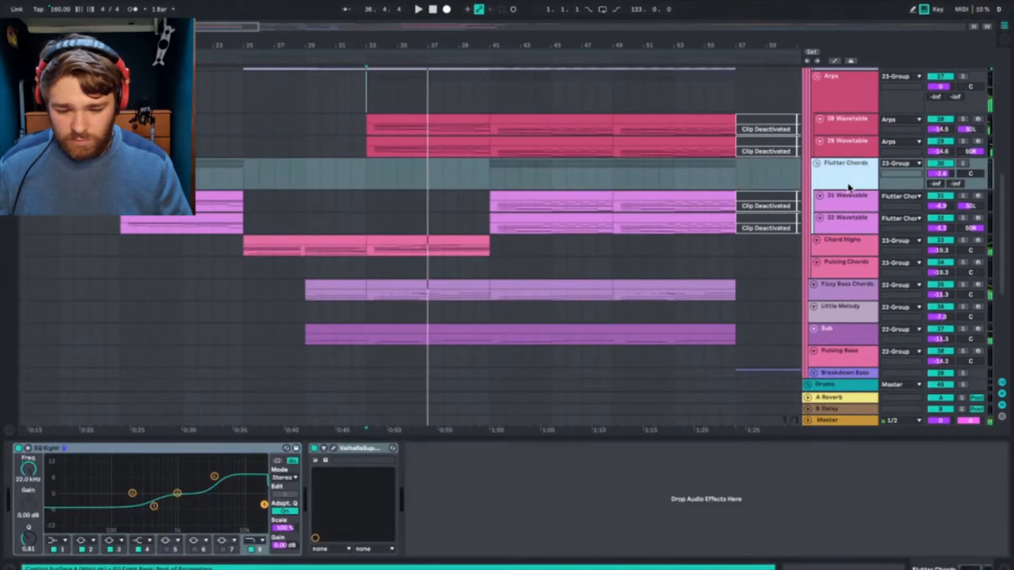
key(space)
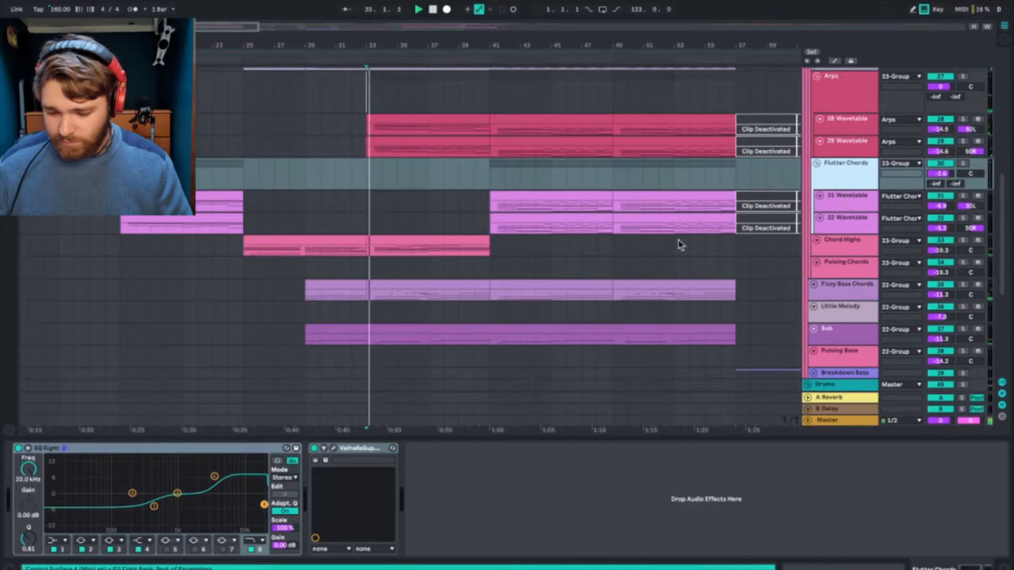
click(884, 209)
click(860, 221)
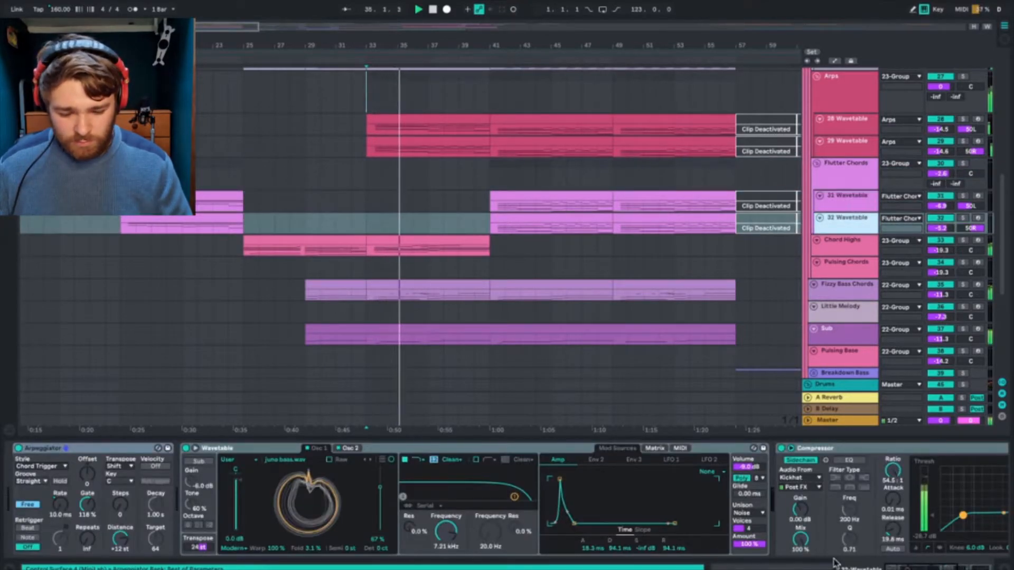
scroll(813, 523, down, 5)
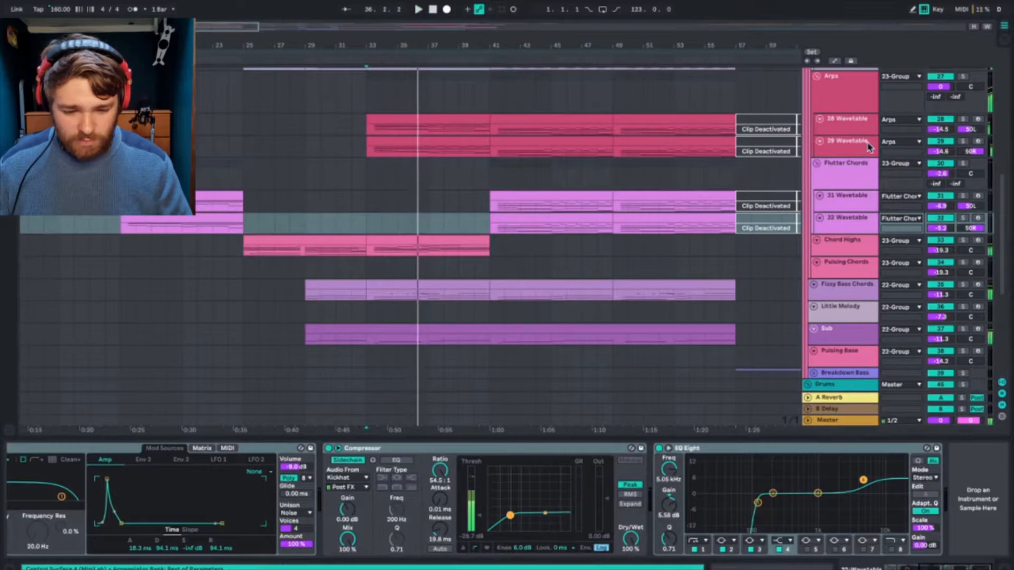
key(space)
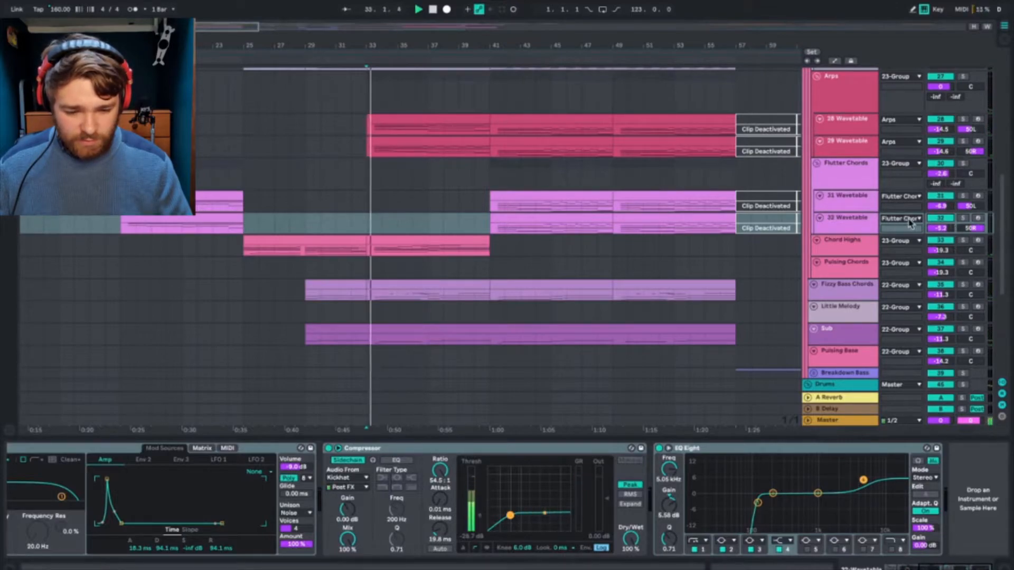
Step: Solo the Flutter Chords group, play it from bar 44 and show the group's effects
click(964, 218)
key(space)
click(534, 231)
key(space)
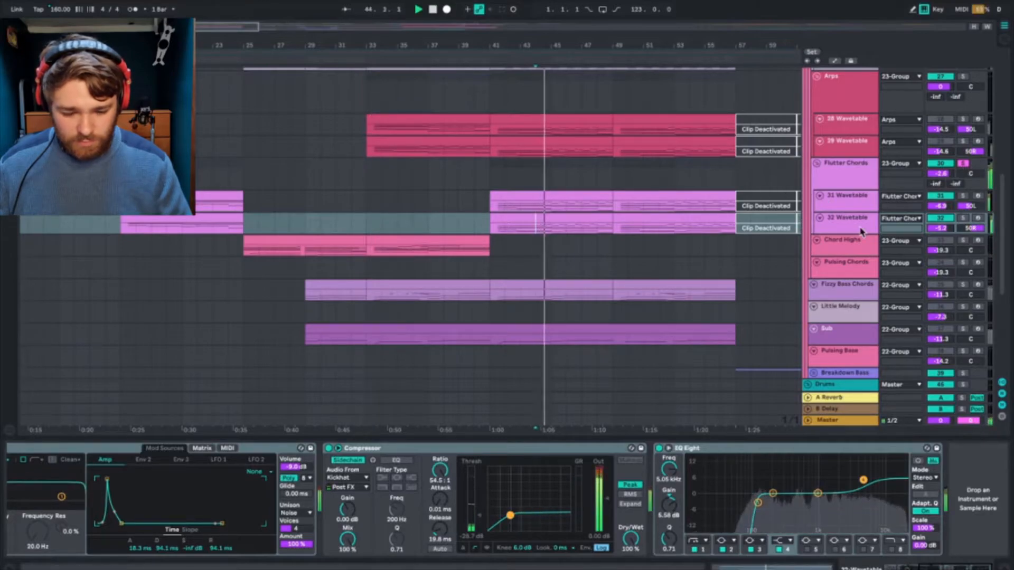
click(844, 164)
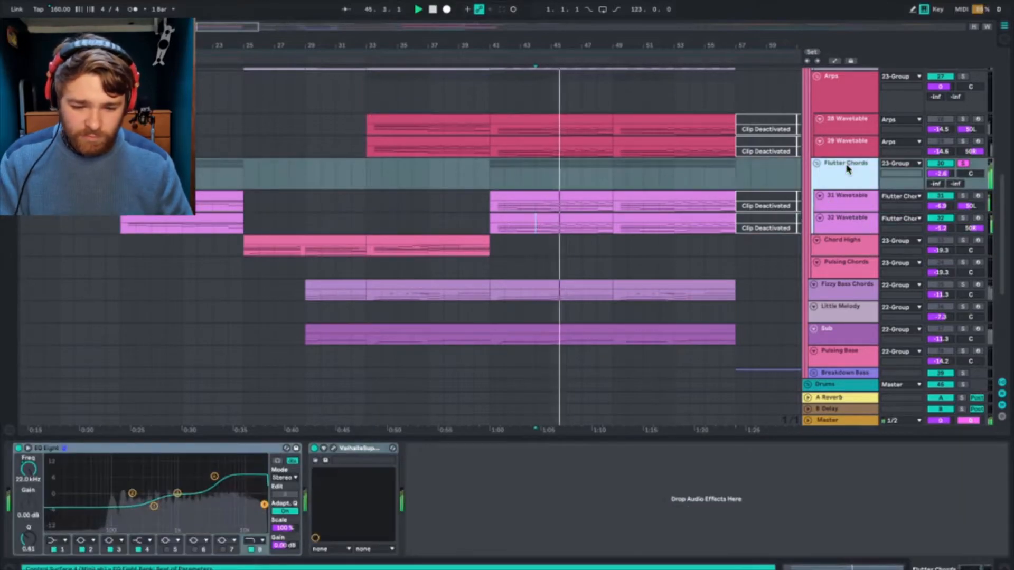
Step: Sweep the low cut of the 31 Wavetable track's EQ Eight down to 10 Hz and back up to 97.9 Hz during playback
click(842, 200)
click(962, 568)
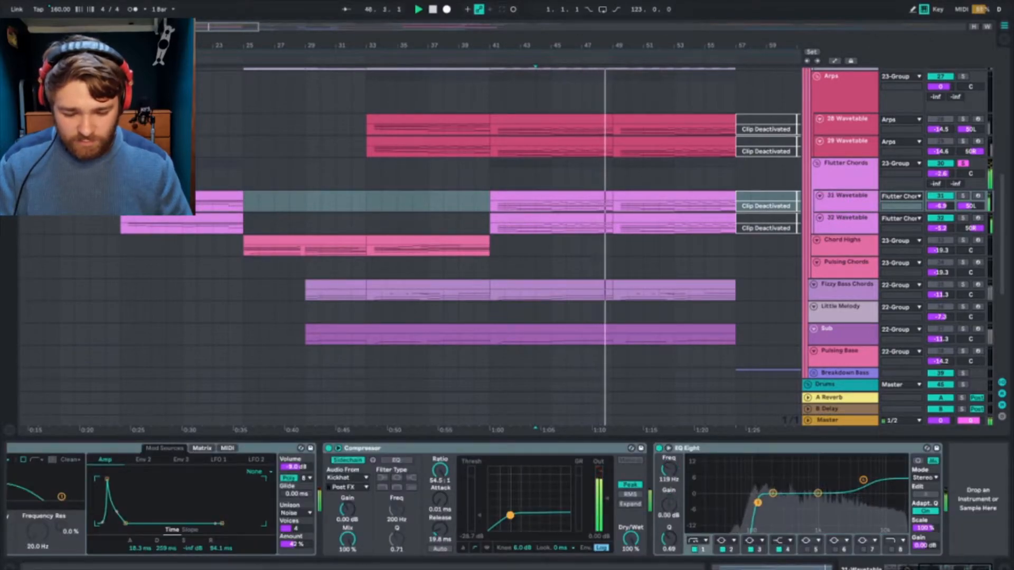
drag(758, 503, 688, 506)
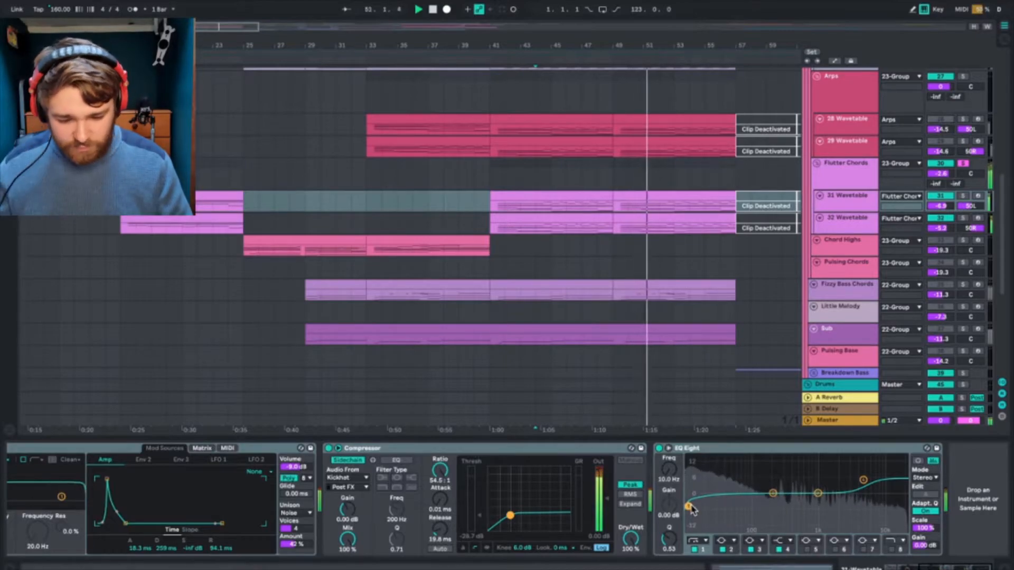
drag(707, 505, 695, 510)
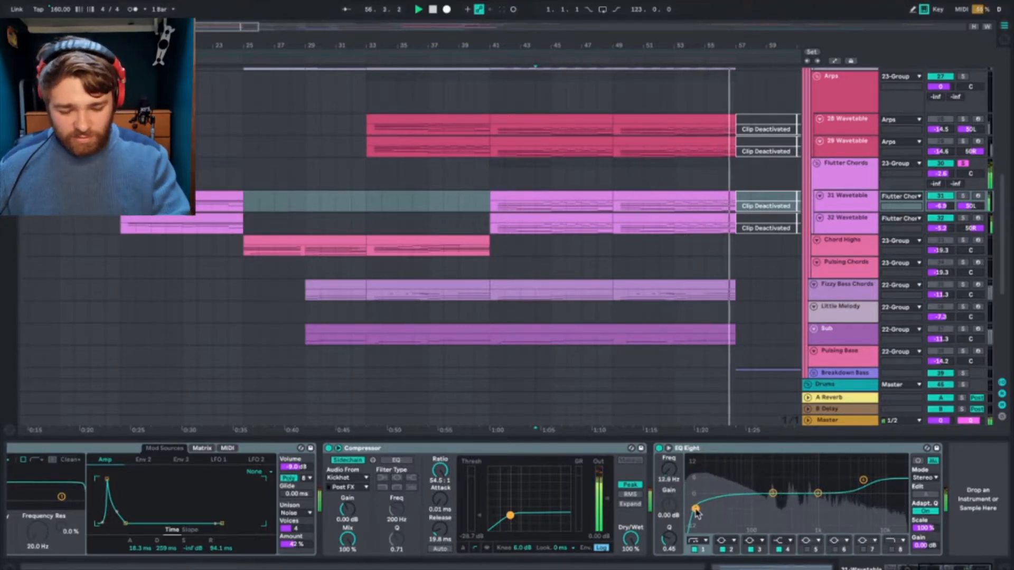
key(space)
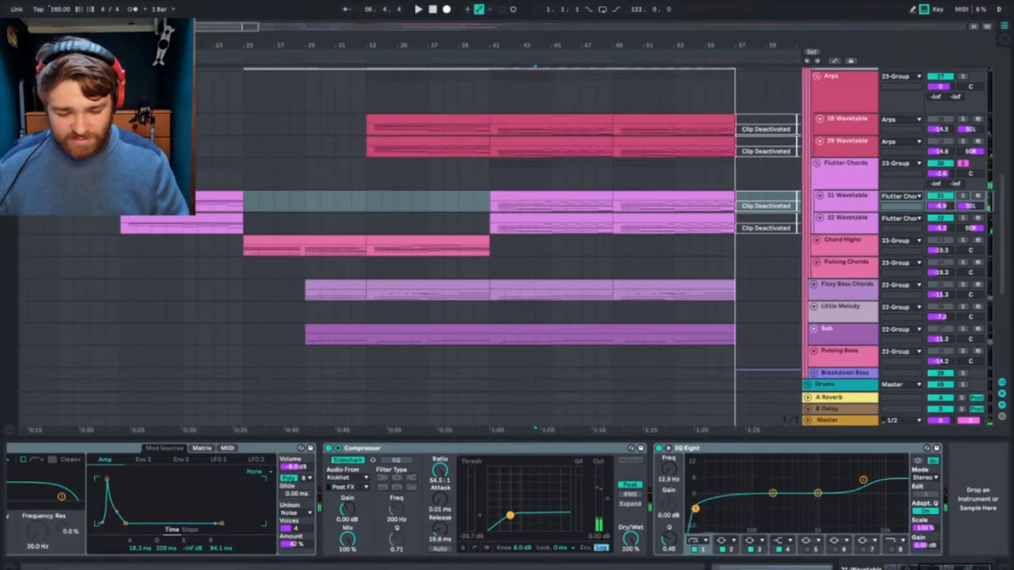
key(space)
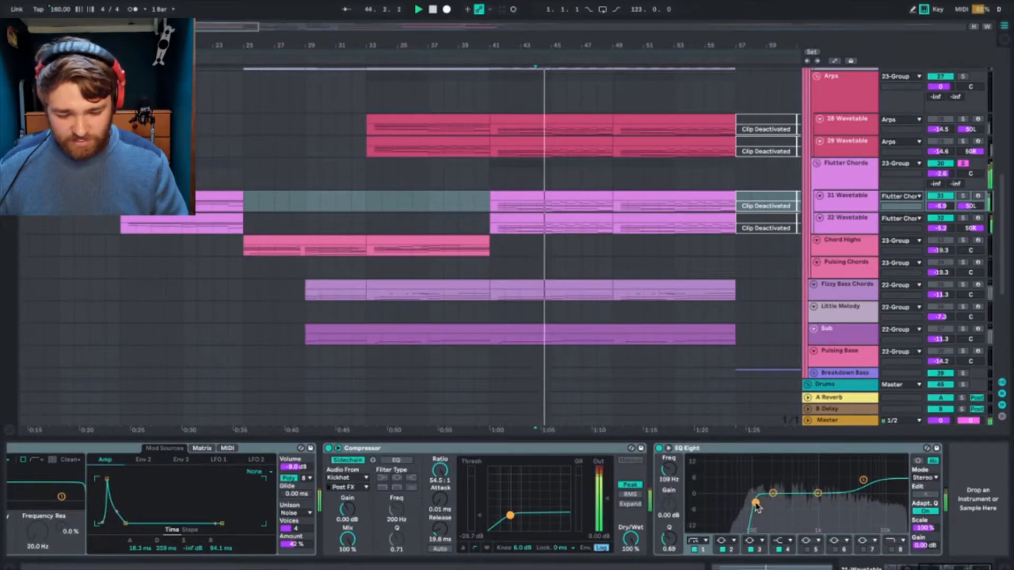
drag(757, 507, 754, 507)
Step: Play the Flutter Chords from bar 41 and compare the device chains and EQ Eight of the 31 and 32 Wavetable tracks
click(504, 221)
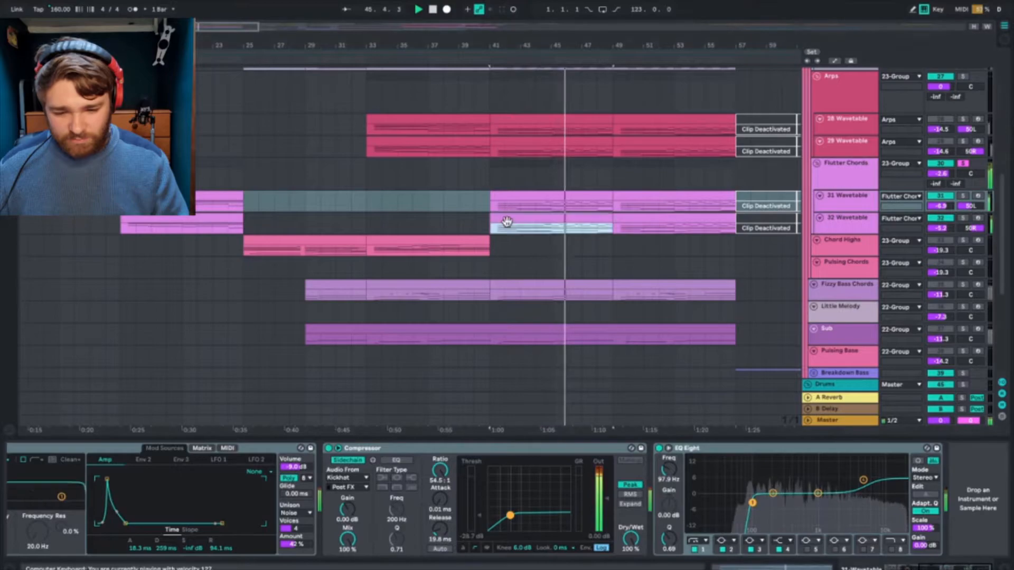
click(844, 207)
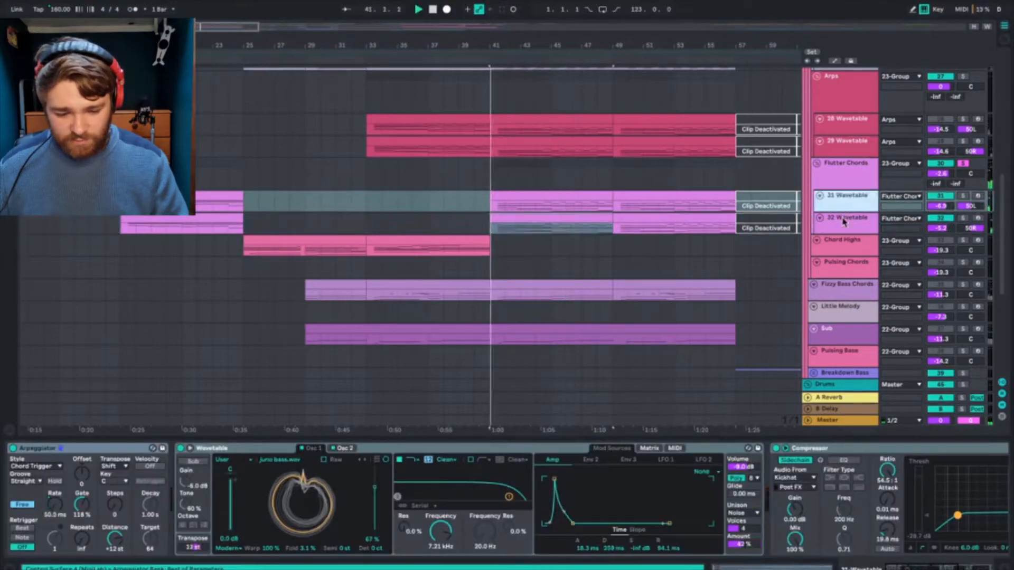
scroll(713, 484, right, 5)
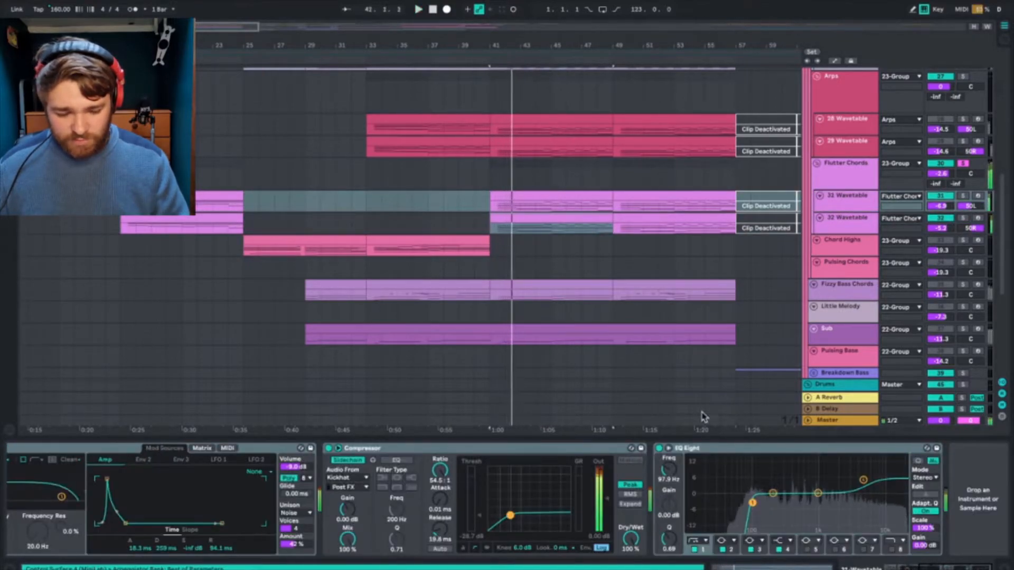
click(843, 222)
click(844, 207)
click(845, 219)
scroll(881, 475, right, 5)
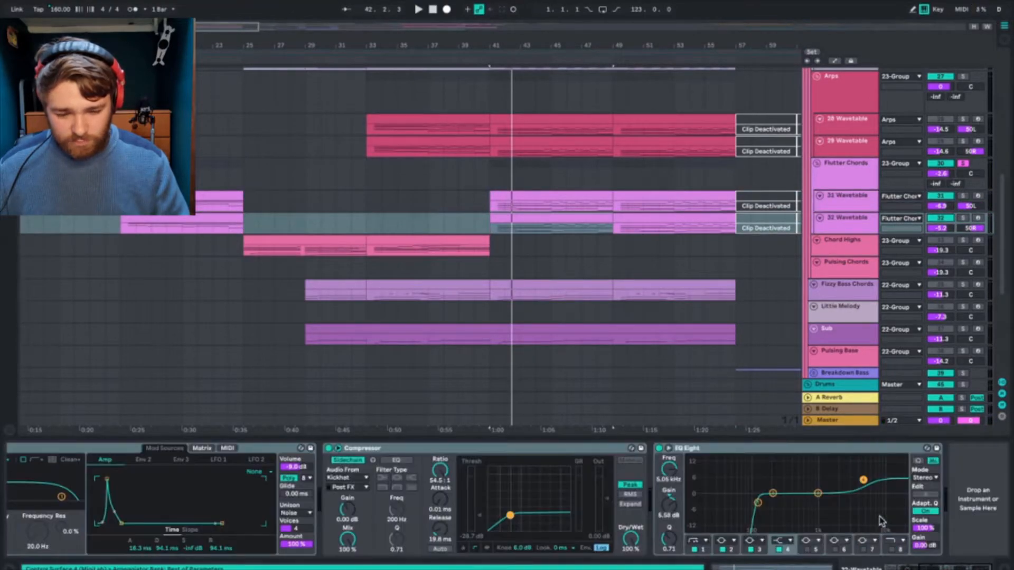
Step: Review the Chord Highs track's Wavetable, Compressor and EQ Eight, playing the arrangement from bar 34
click(845, 244)
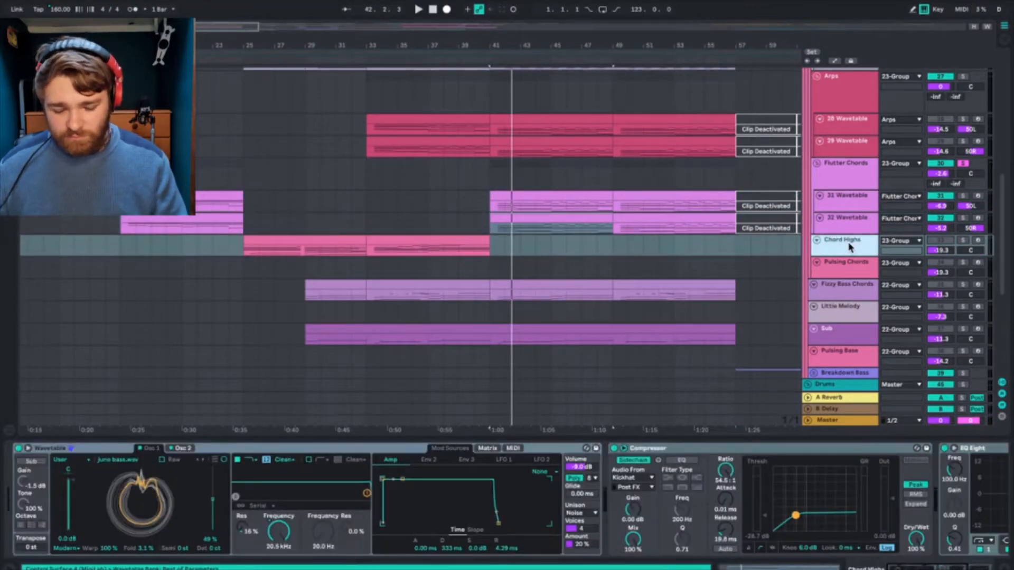
scroll(851, 470, right, 5)
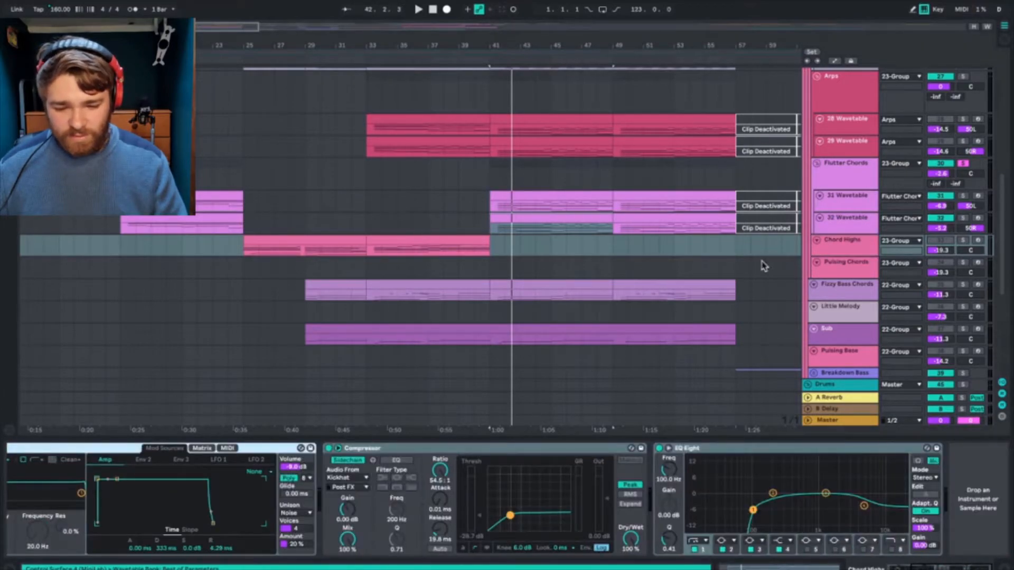
click(382, 223)
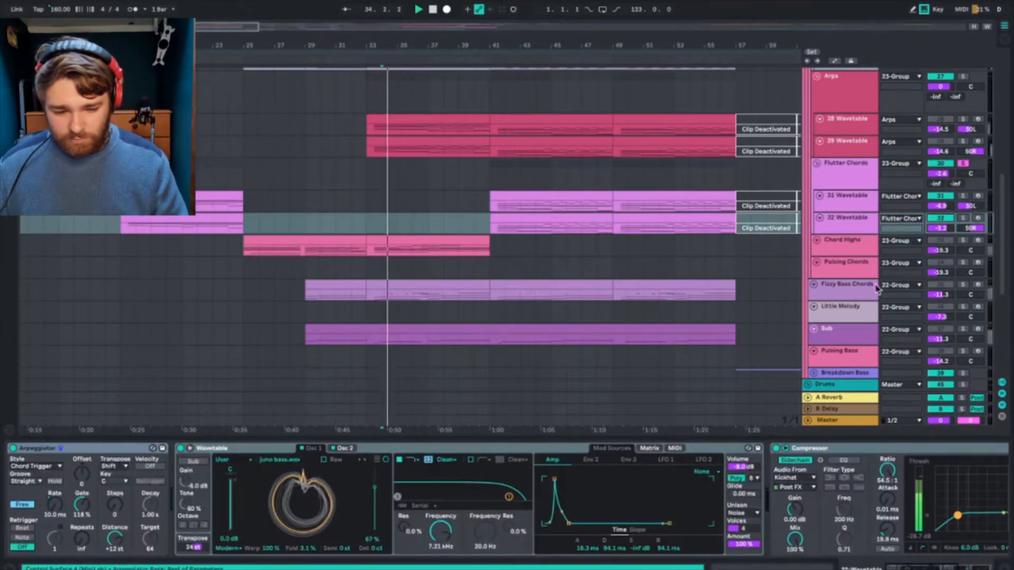
click(849, 248)
scroll(682, 474, right, 5)
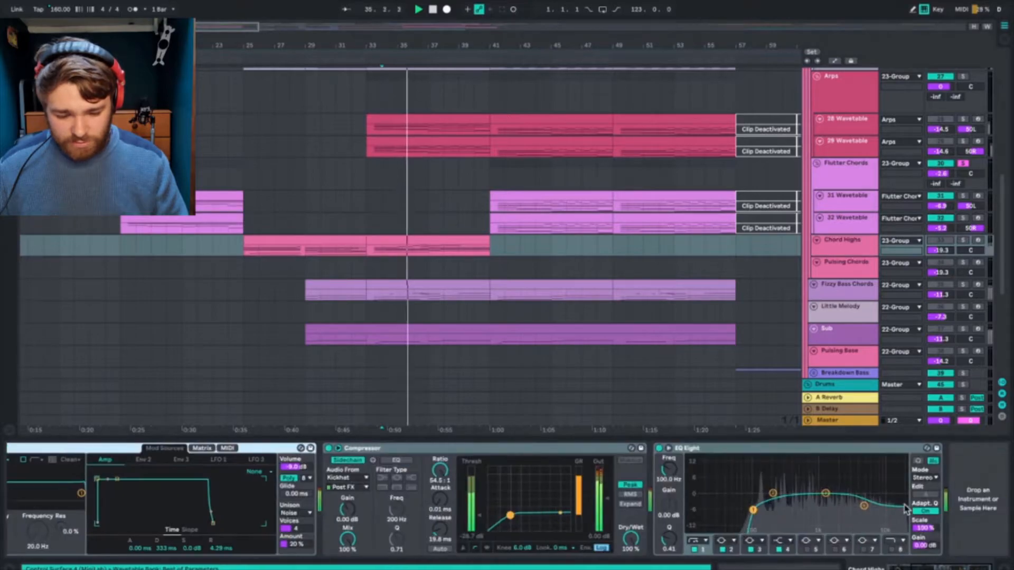
Step: Solo Chord Highs from bar 34 and compare the sound with its EQ Eight band 1 off and on
click(696, 549)
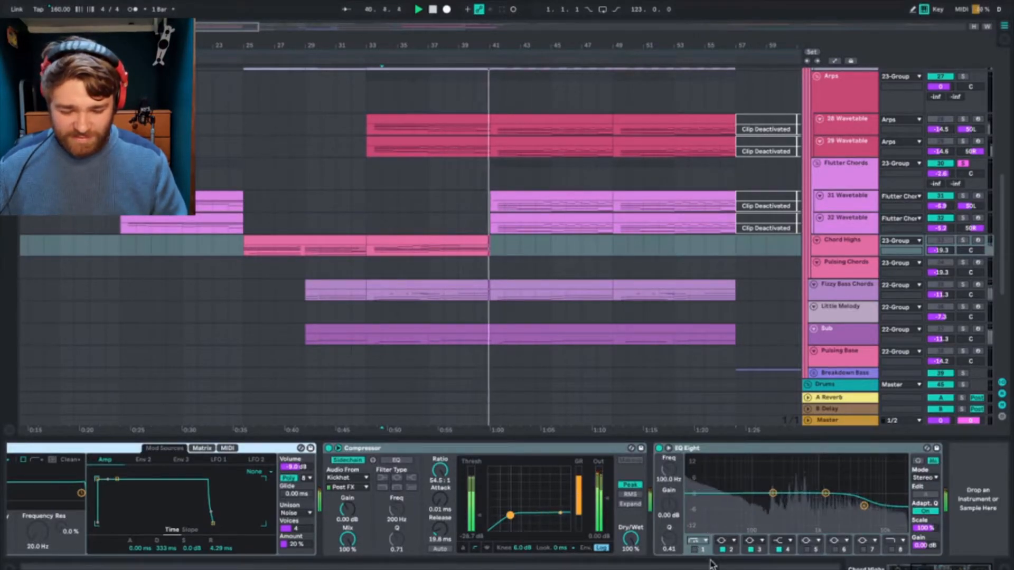
click(380, 254)
key(space)
click(966, 239)
key(space)
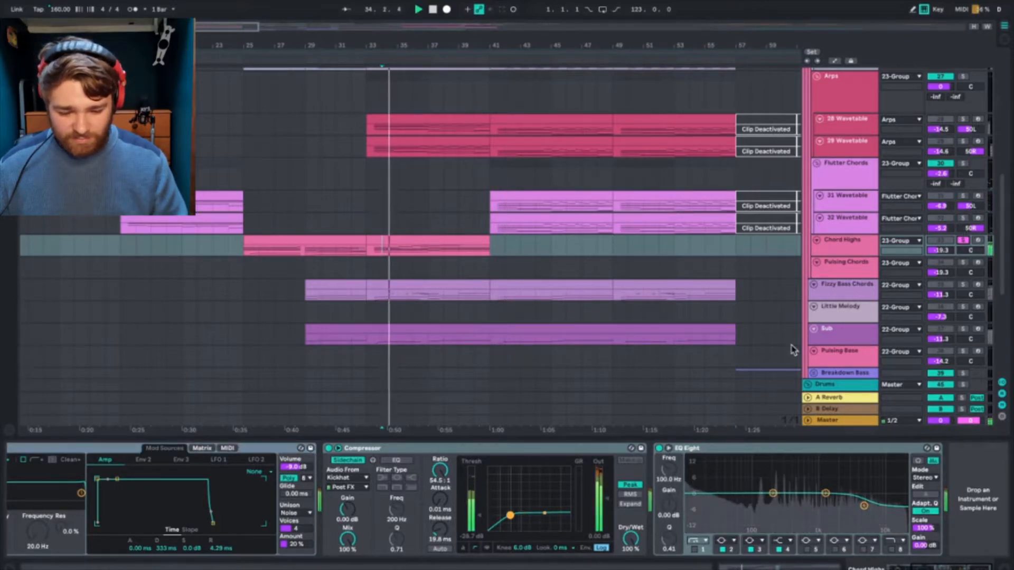
click(695, 549)
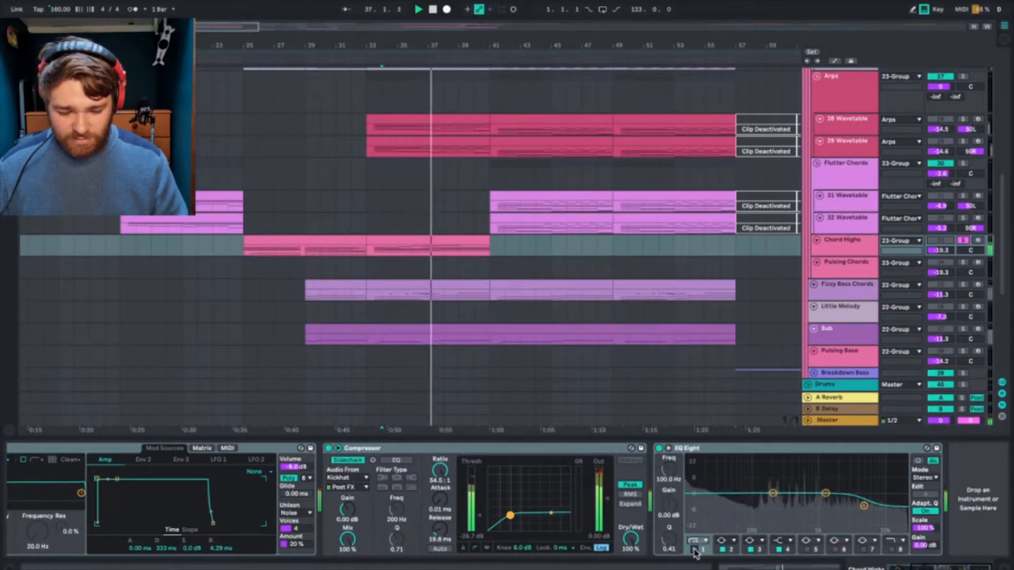
click(695, 550)
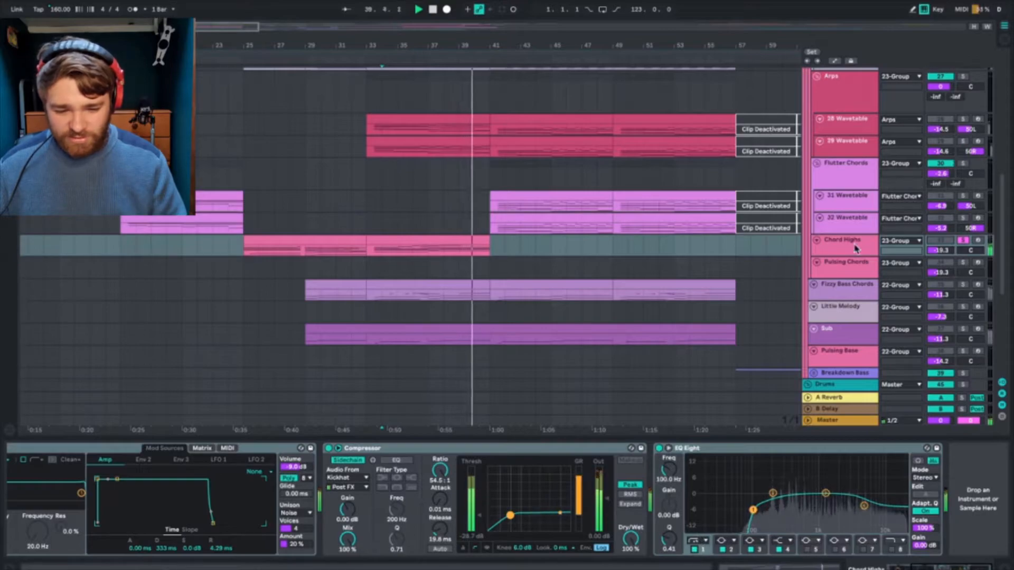
Step: Audition the Pulsing Chords section from bar 81 and review the track's Wavetable, Compressor and EQ Eight
click(847, 271)
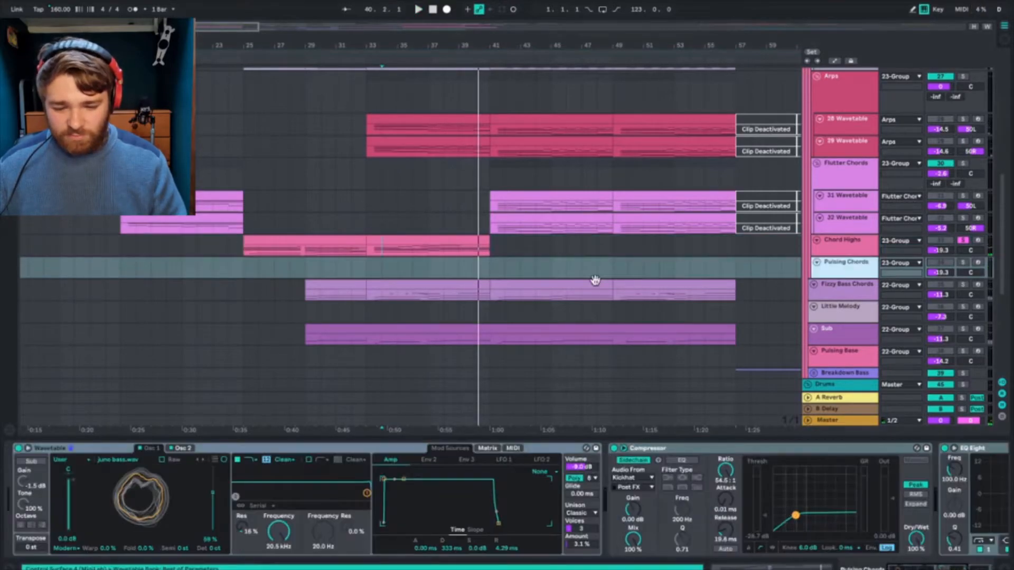
scroll(595, 280, right, 10)
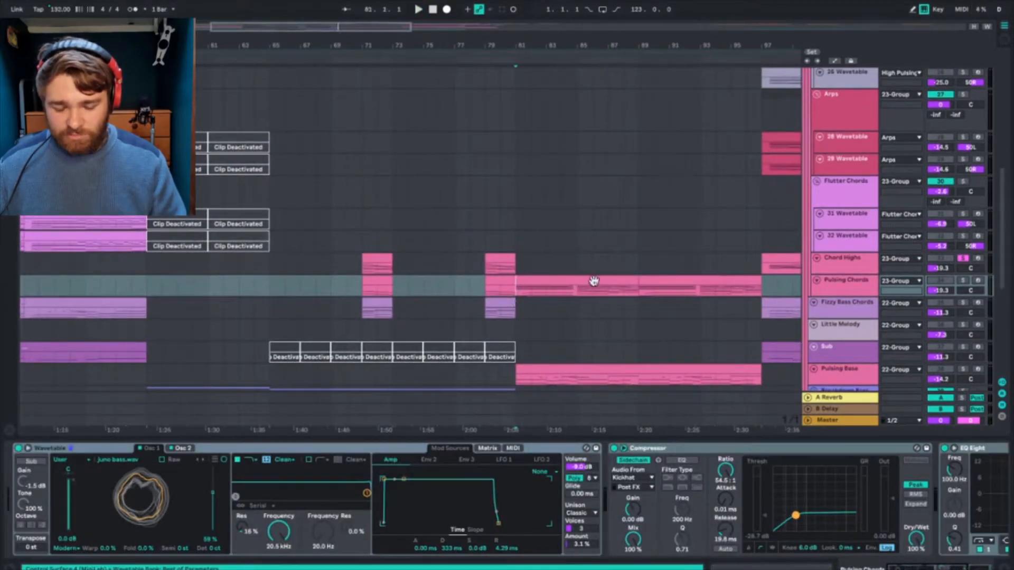
key(space)
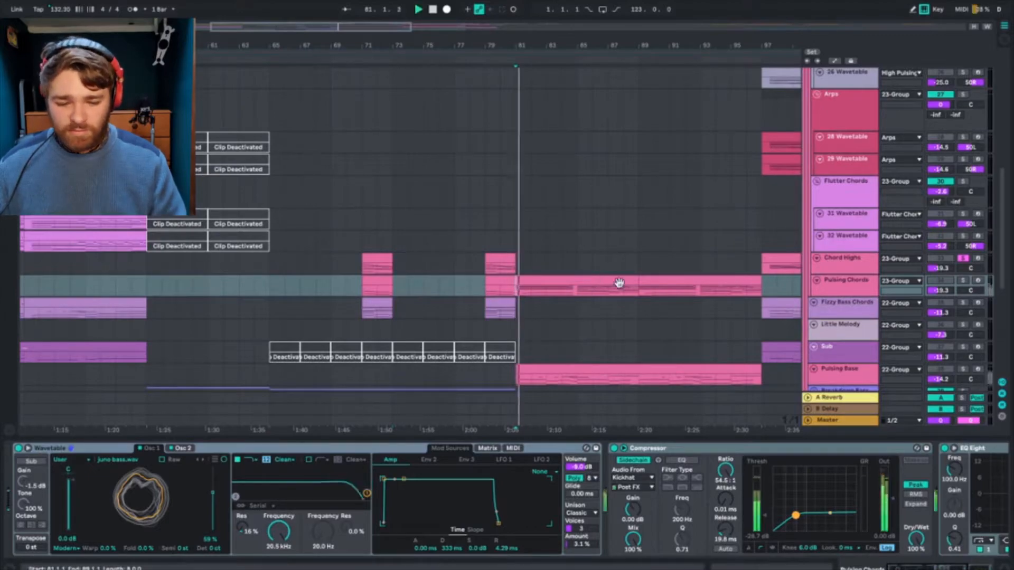
click(837, 285)
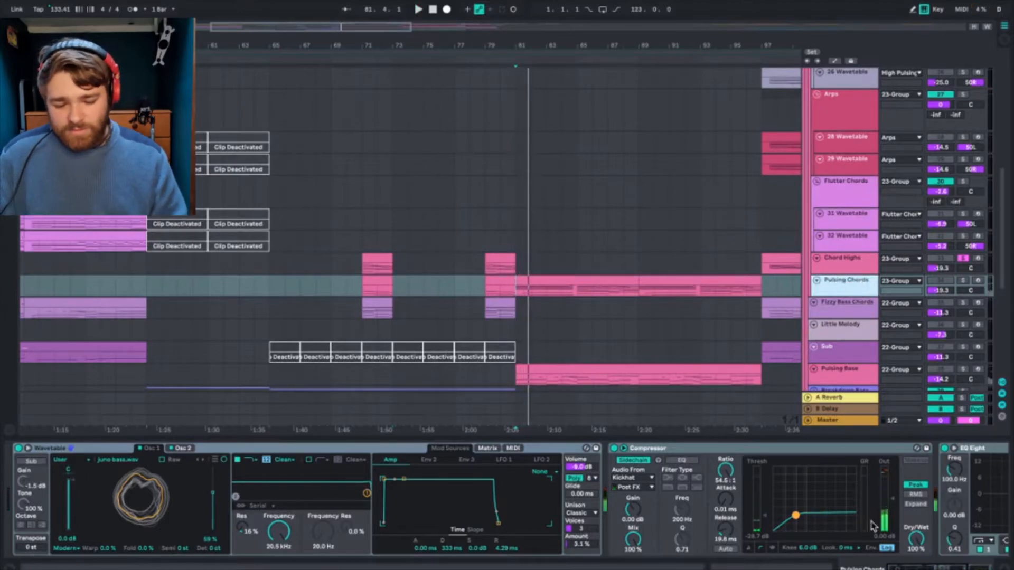
scroll(879, 515, right, 5)
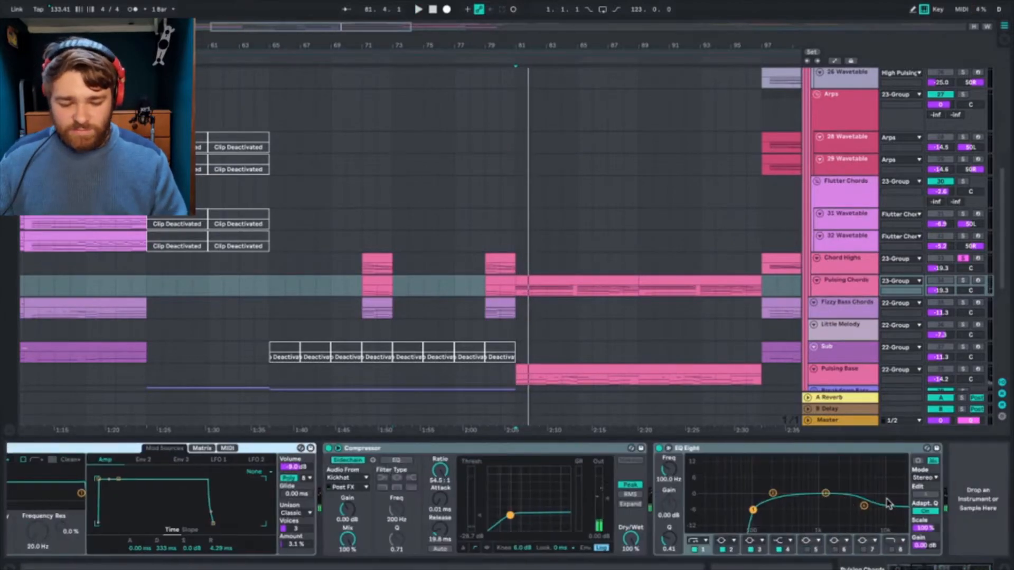
Step: Place the insert marker at bar 81 and recheck the Pulsing Chords devices against the Fizzy Bass Chords track
click(858, 279)
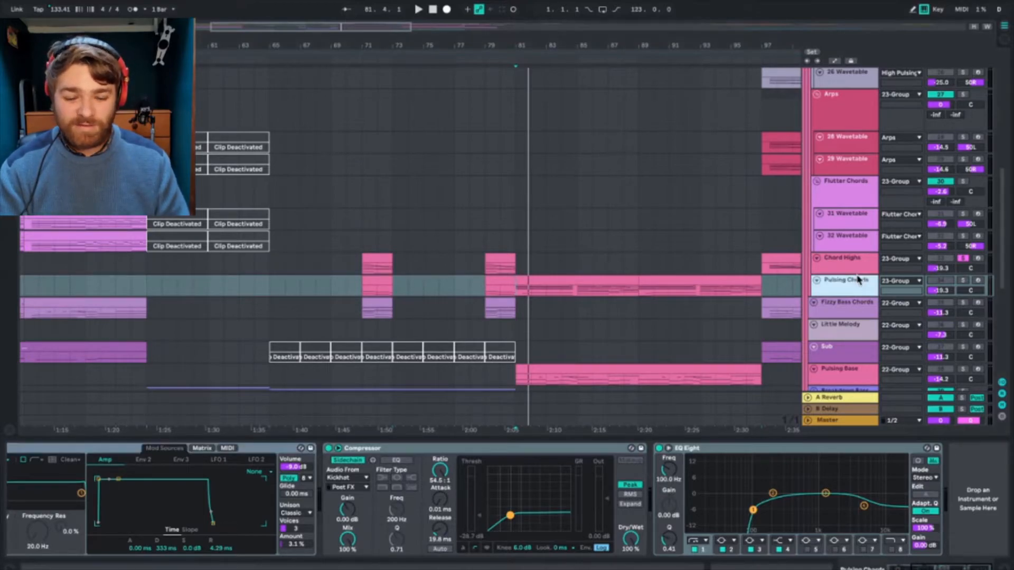
click(514, 289)
click(850, 292)
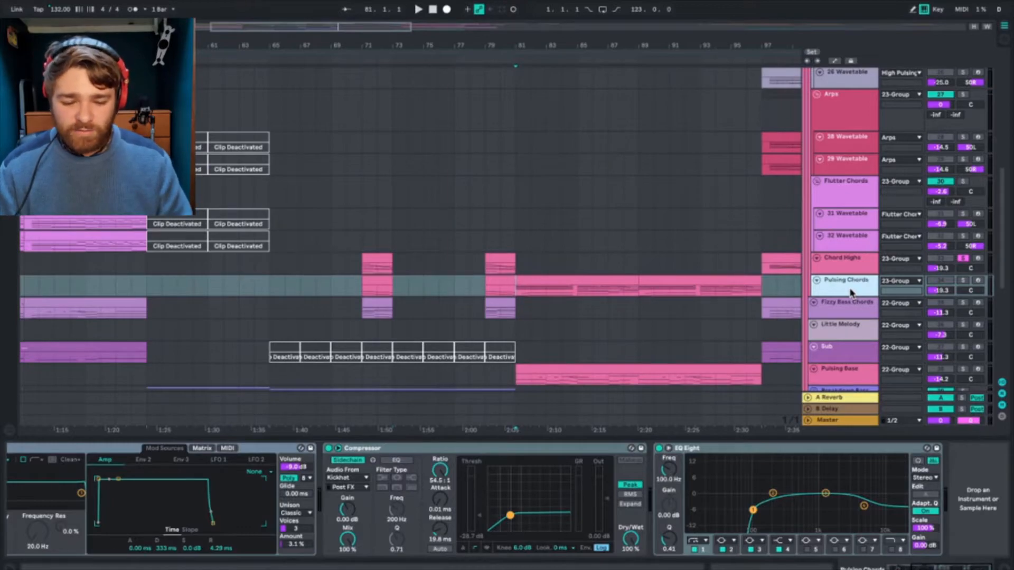
click(842, 310)
click(846, 292)
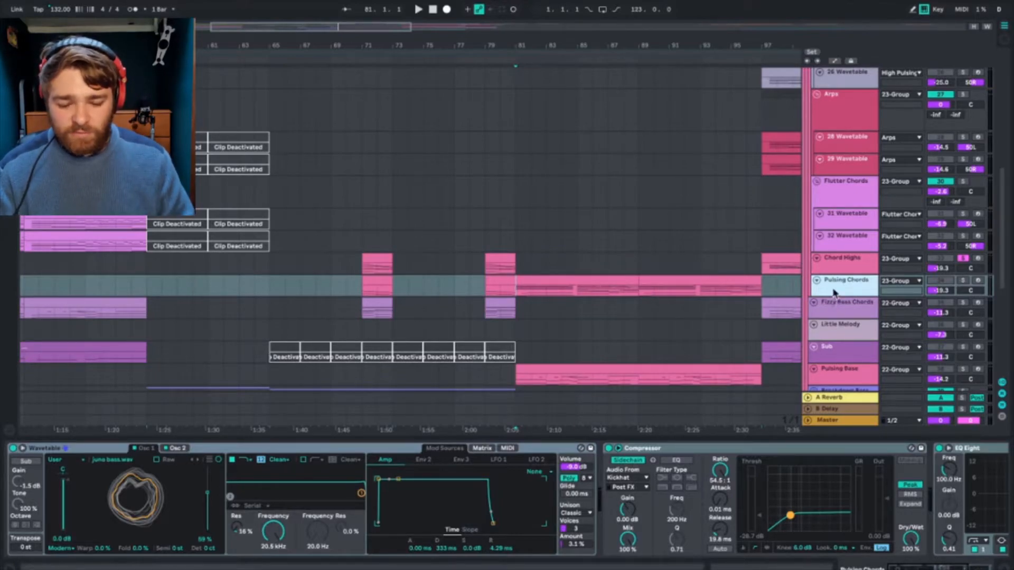
scroll(872, 482, right, 5)
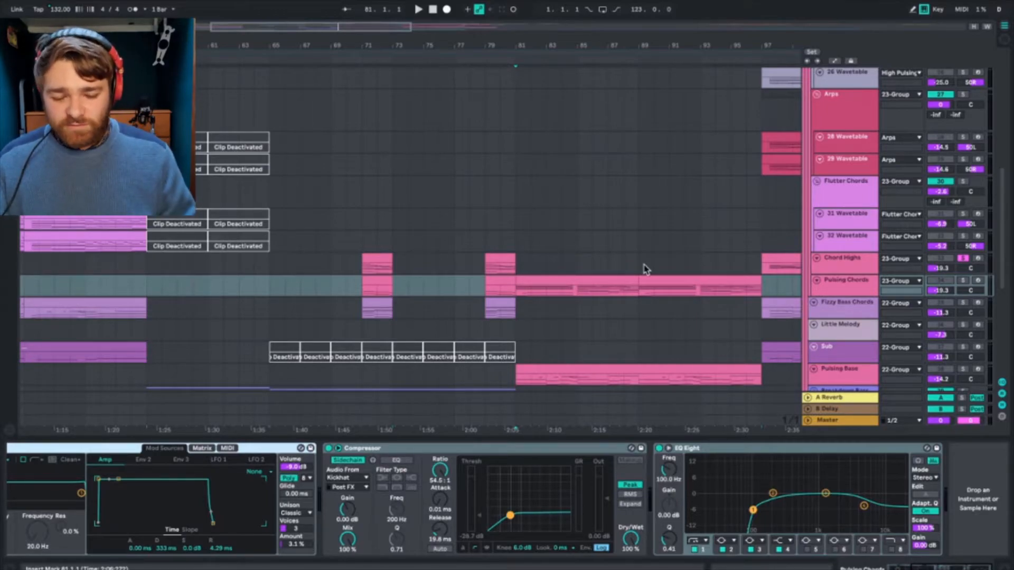
click(864, 286)
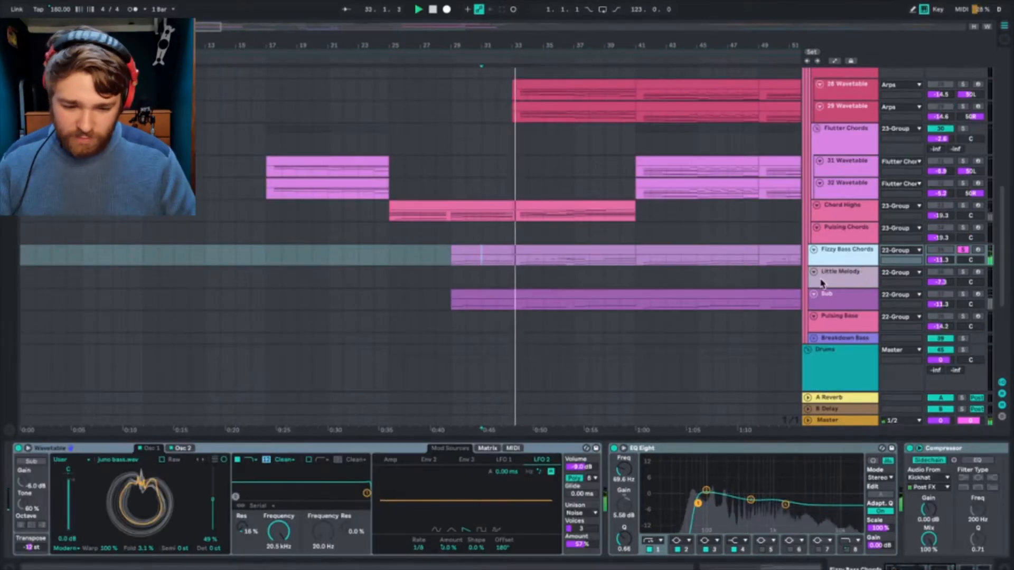
Step: Play the soloed Fizzy Bass Chords from bar 29, and audition the Sub track soloed from the same bar
click(450, 259)
key(space)
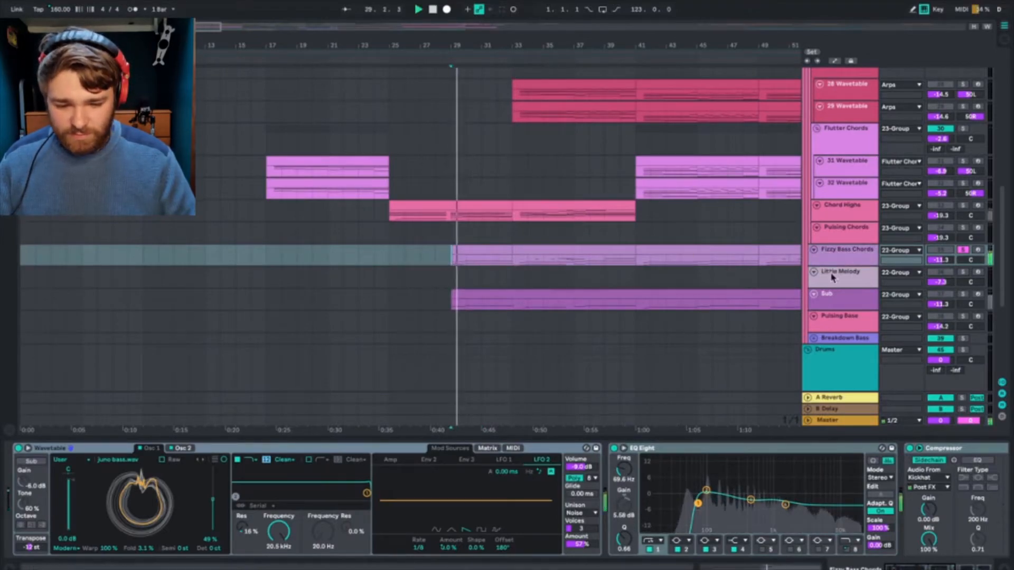
key(space)
click(963, 294)
key(space)
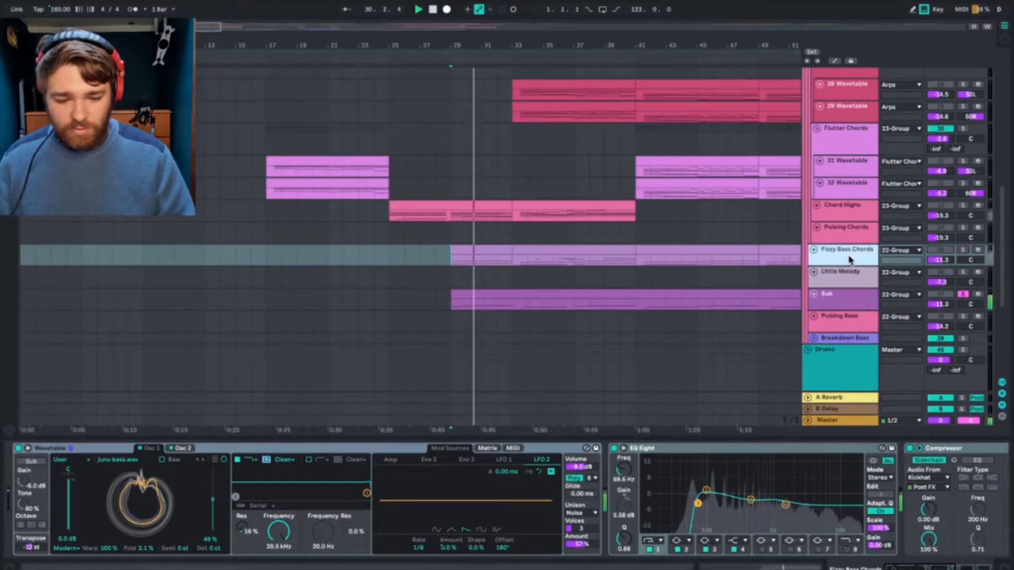
Step: Solo Fizzy Bass Chords again from bar 29 and compare its devices with the Sub track's Wavetable and EQ Eight
click(962, 252)
key(space)
key(space)
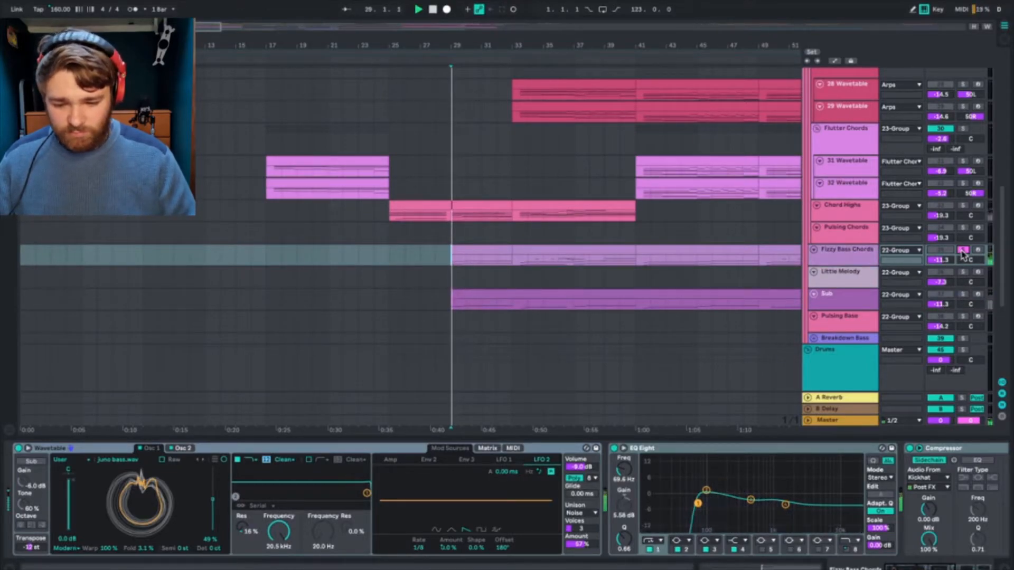
click(850, 309)
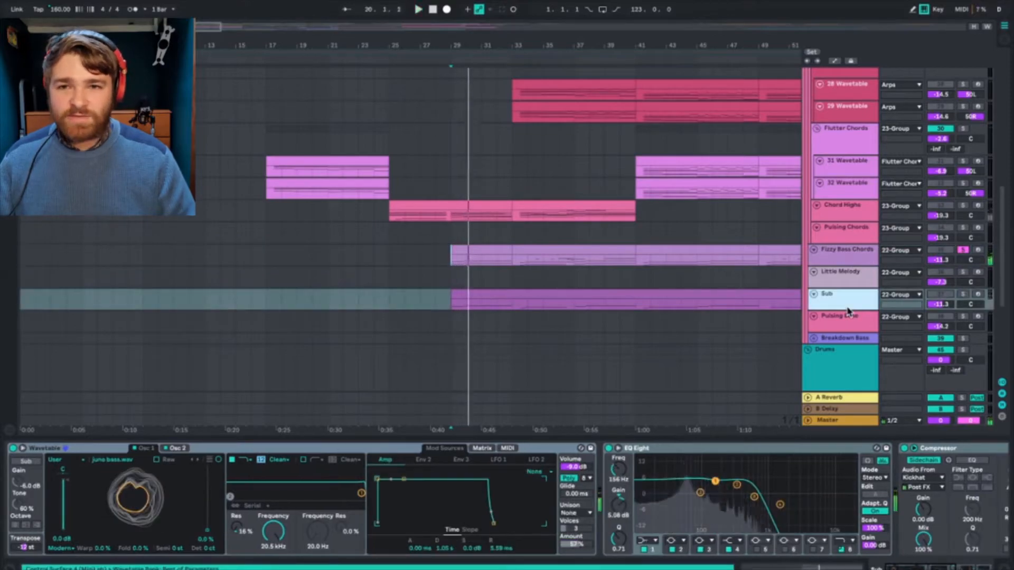
click(855, 257)
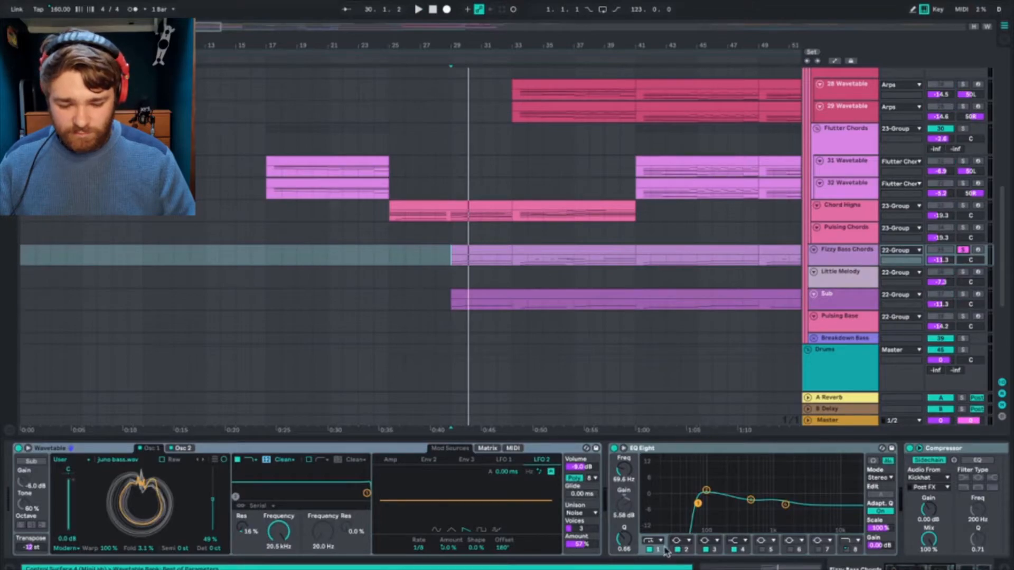
Step: Turn off band 1 of the Fizzy Bass Chords EQ Eight during playback, and solo the Sub track
key(space)
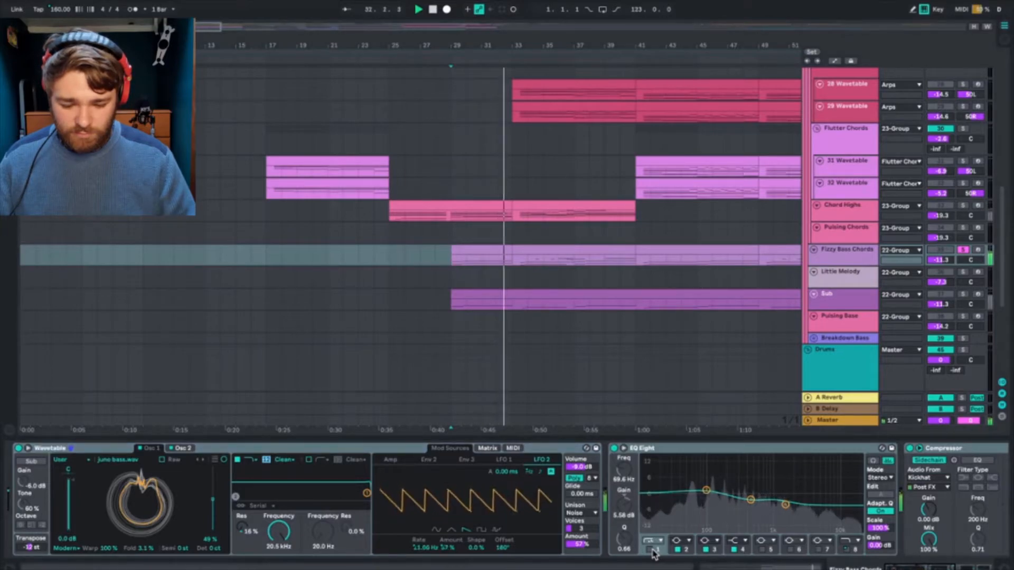
click(653, 550)
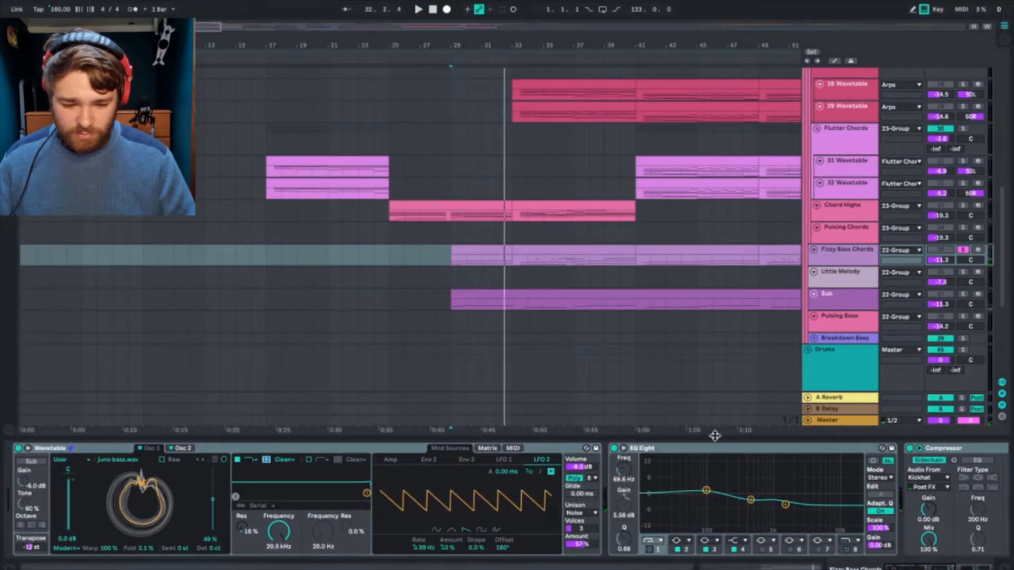
click(963, 294)
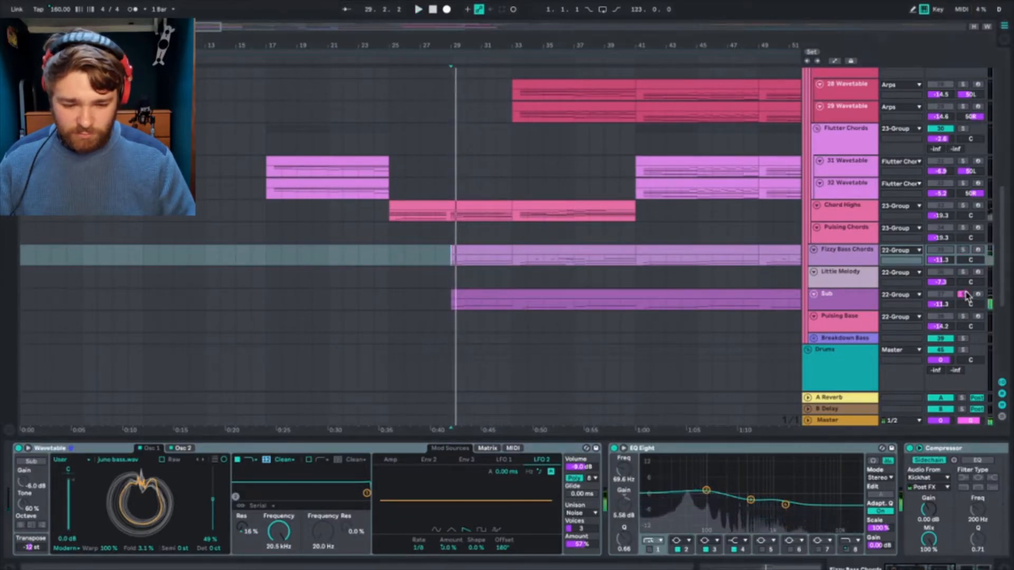
Step: Solo Fizzy Bass Chords together with the Sub, play from bar 29, and turn band 1 of its EQ Eight on
ctrl+click(964, 250)
key(space)
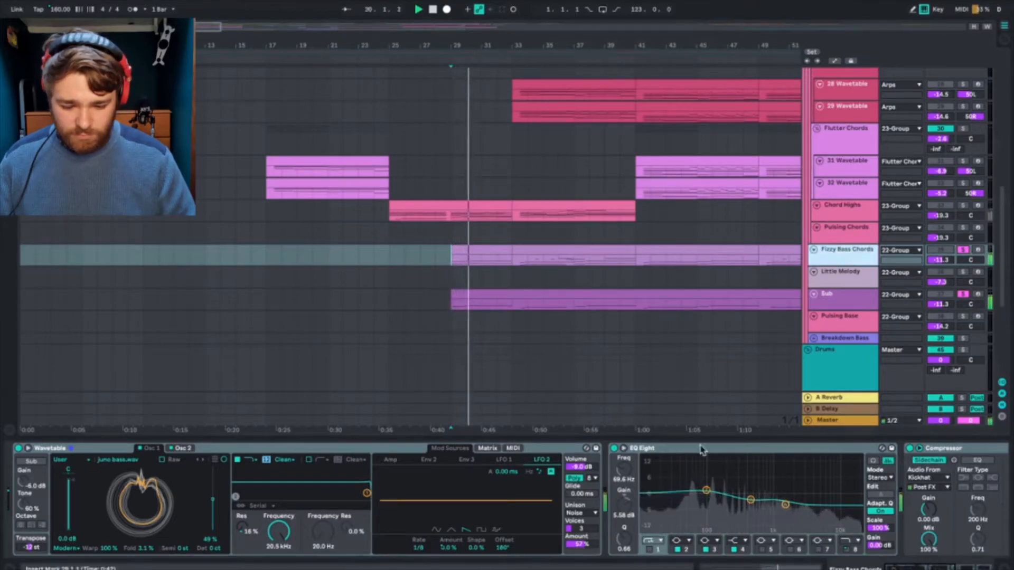
click(650, 550)
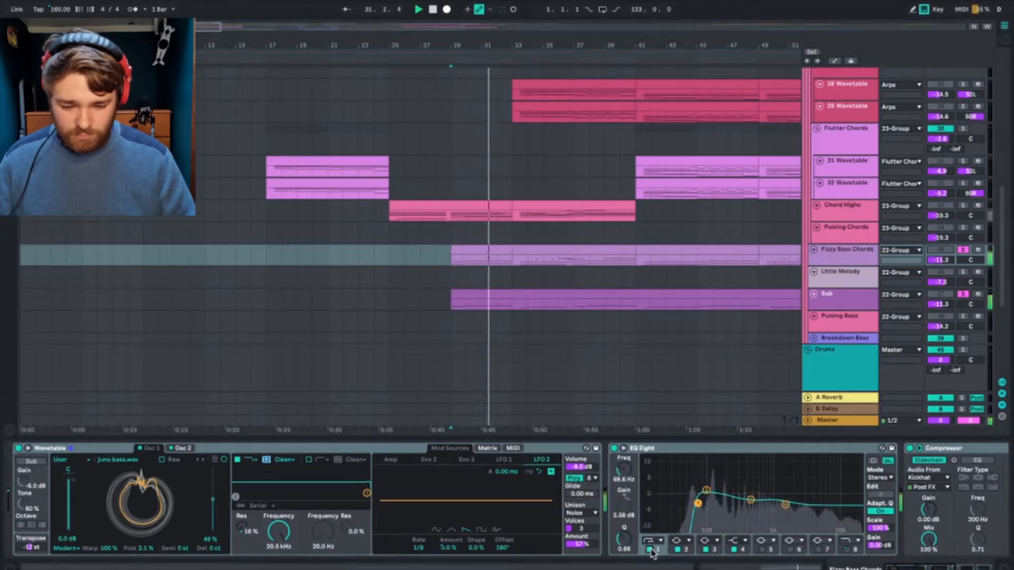
Step: Check the Sub track's Wavetable and EQ Eight during playback from bar 29, and clear the track solos
click(840, 296)
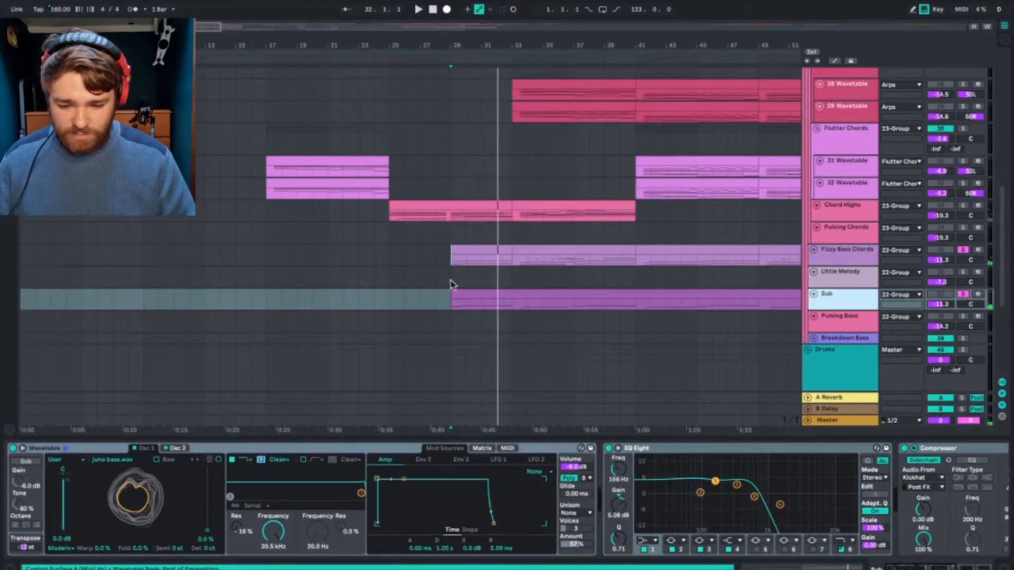
key(space)
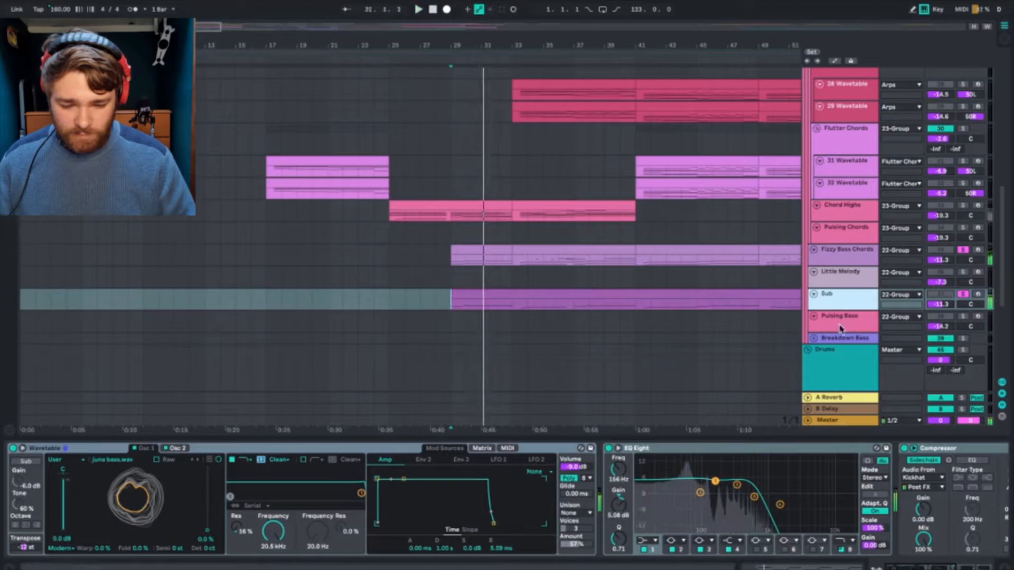
click(967, 249)
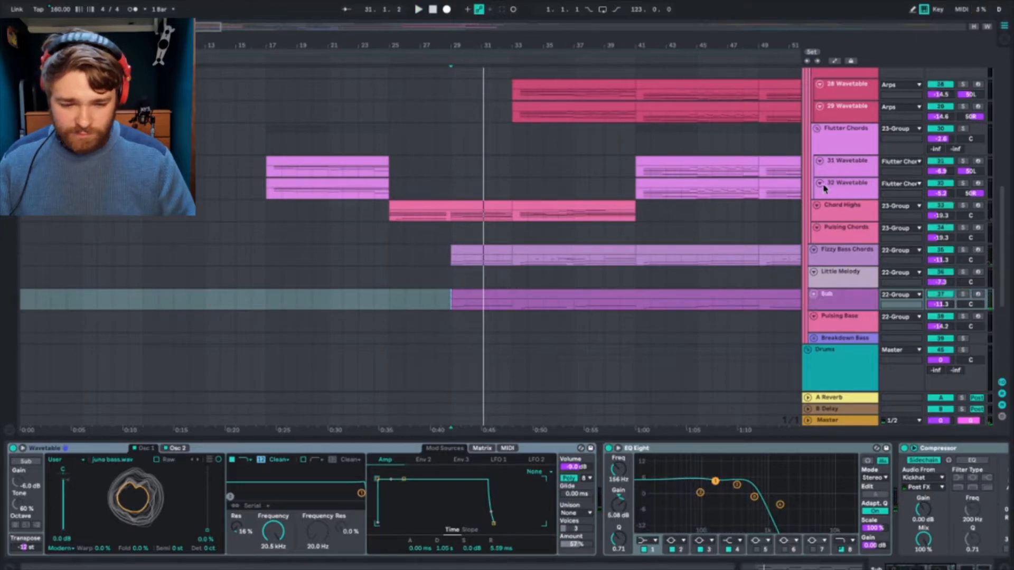
Step: Collapse the Wavetable Mayhem group and look over the remaining groups and samples along the arrangement
scroll(824, 189, up, 10)
click(809, 149)
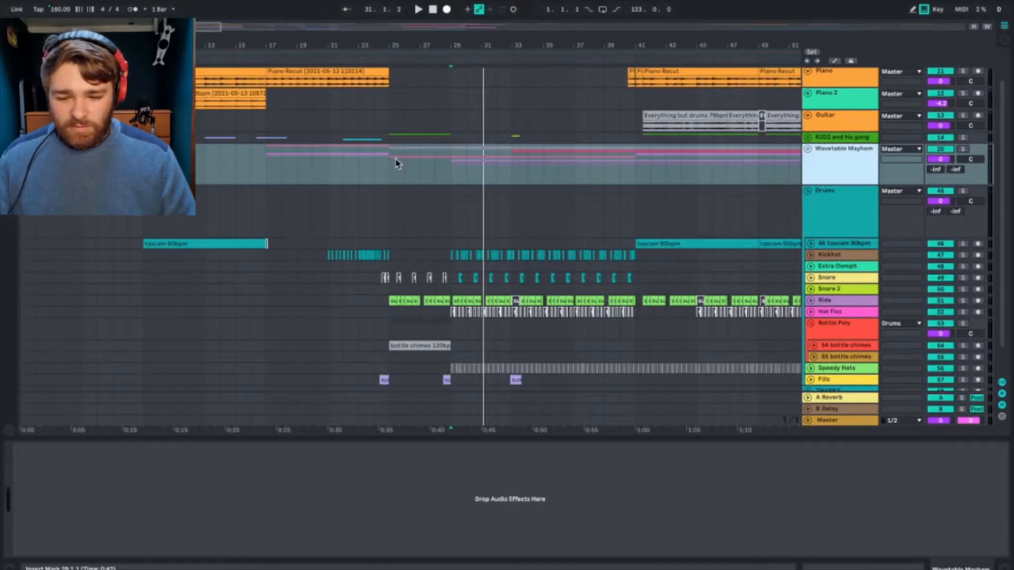
scroll(505, 196, up, 2)
scroll(506, 196, right, 3)
scroll(746, 212, right, 3)
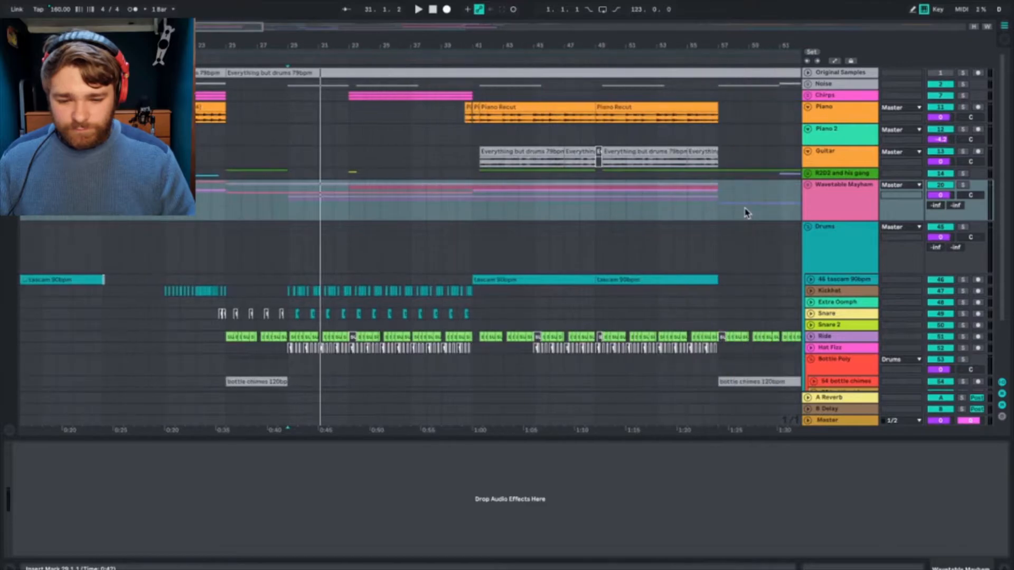
scroll(747, 212, left, 6)
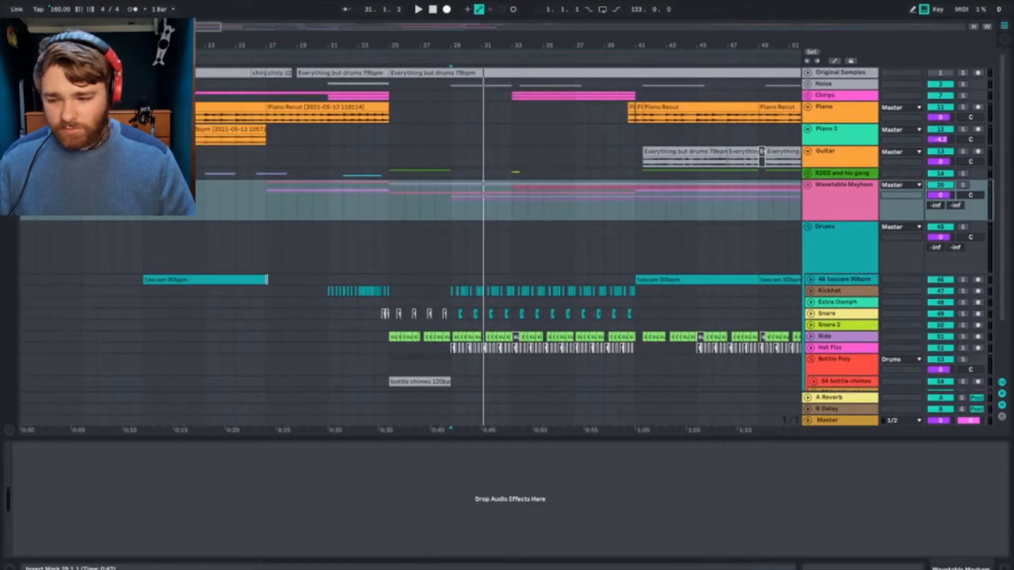
Step: Play the arrangement from bar 5 and examine the Piano track's Reverb and EQ Eight
key(space)
click(654, 118)
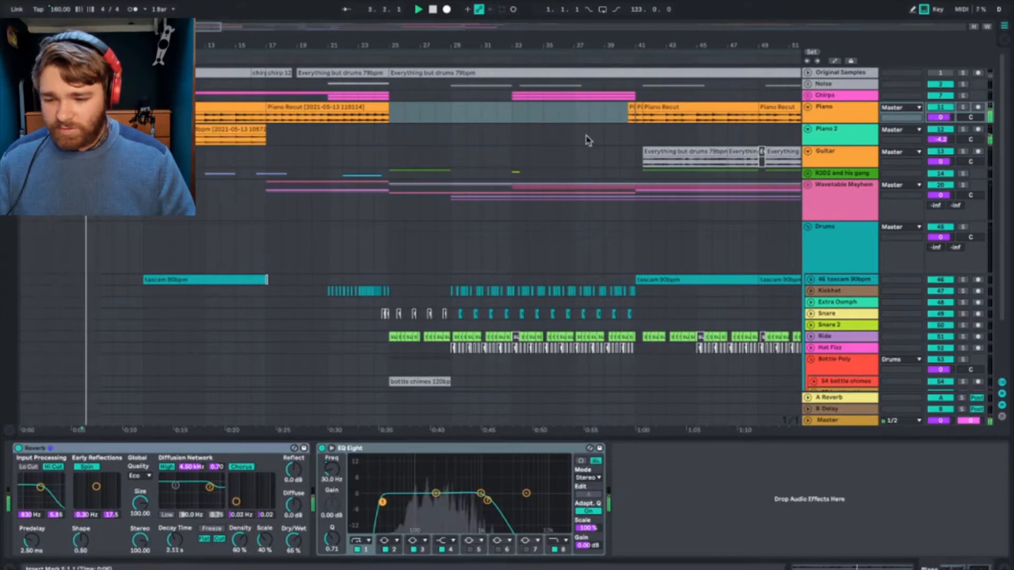
click(834, 112)
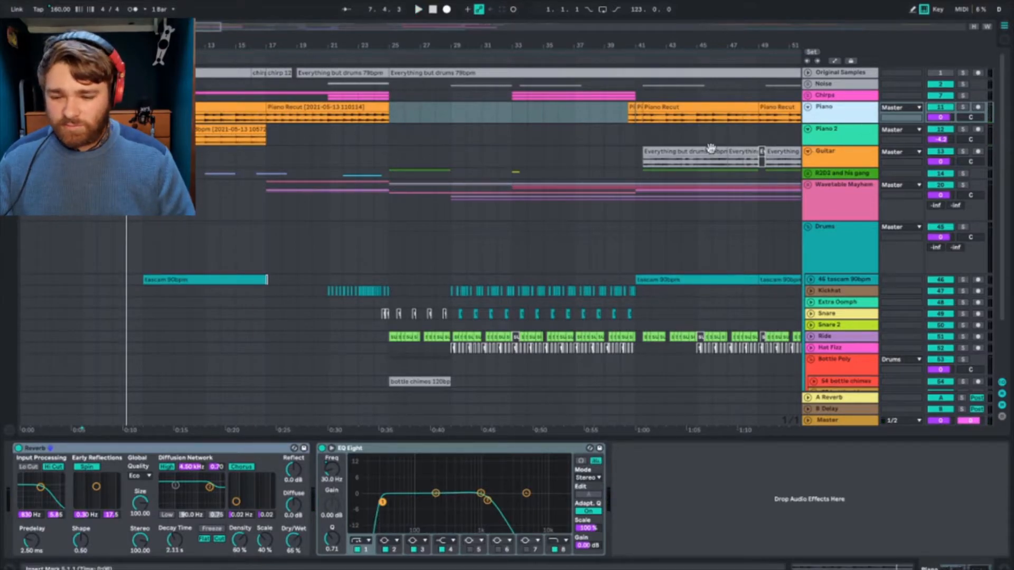
key(space)
Step: Play from bar 9, audition Piano and Piano 2 soloed together, and clear both solos
key(space)
click(144, 116)
key(space)
key(space)
click(267, 118)
key(space)
key(space)
click(144, 117)
key(space)
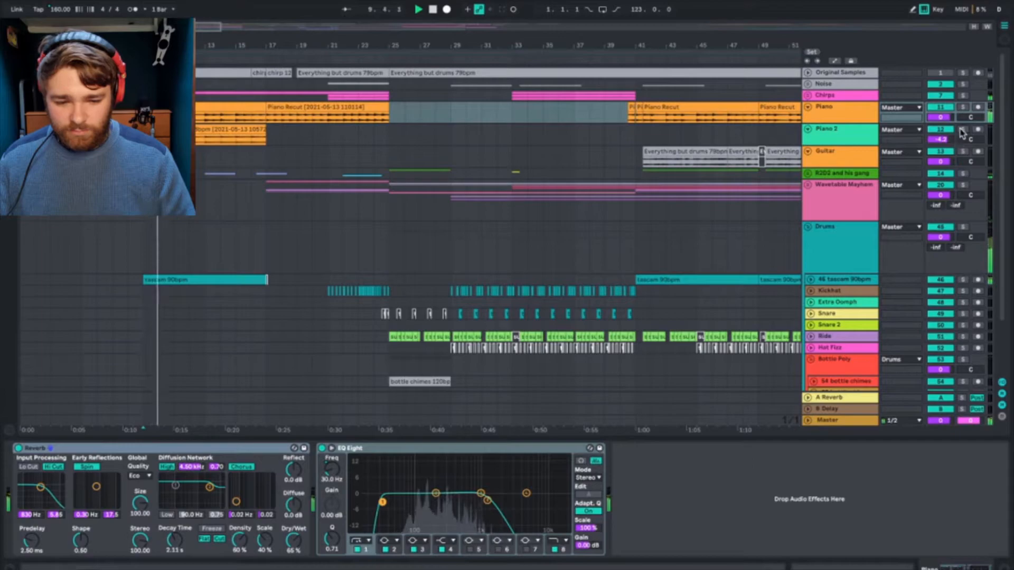
click(962, 130)
ctrl+click(964, 107)
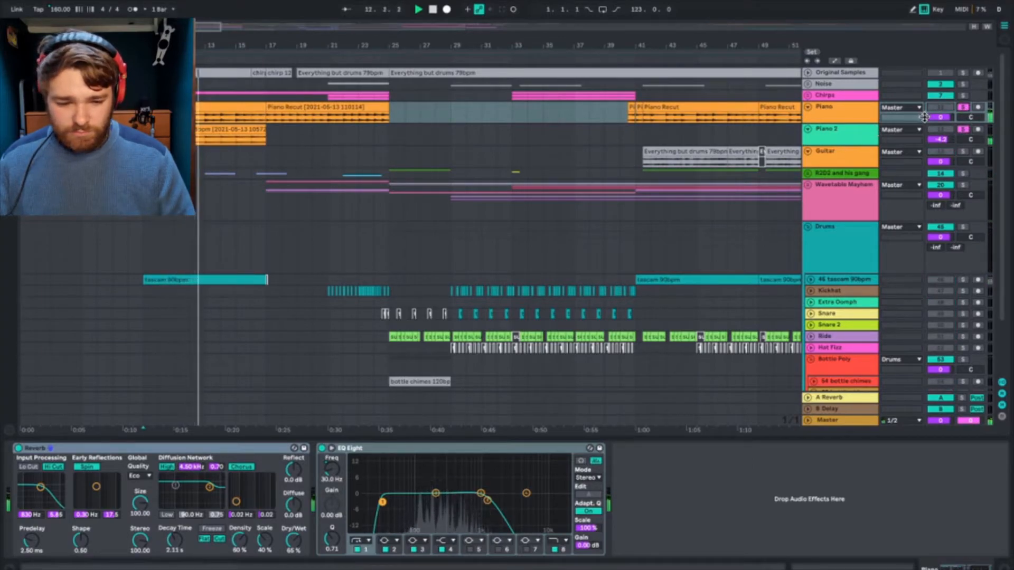
click(962, 129)
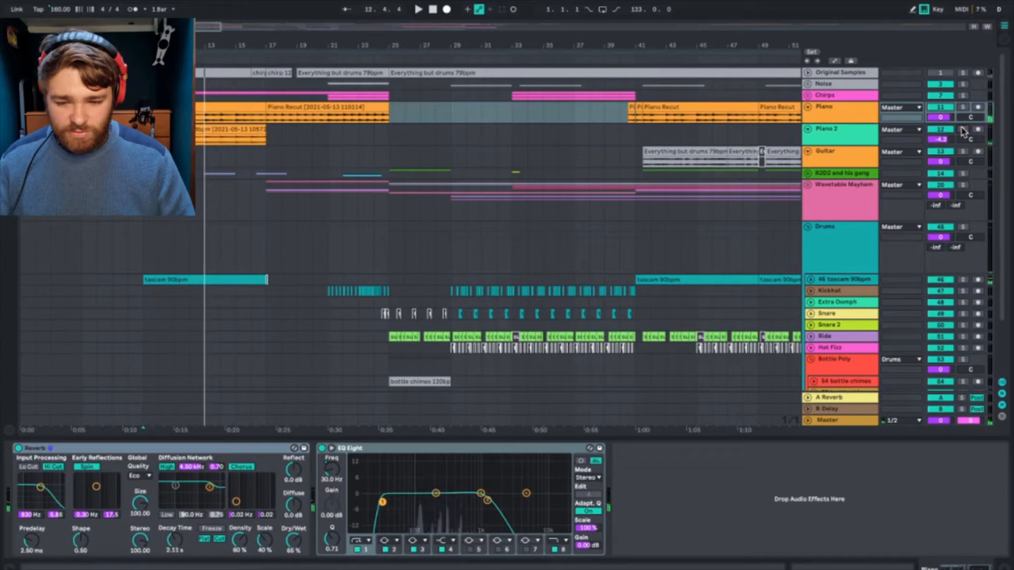
Step: Expand the R2D2 and his gang group and audition its blip clips from bars 9 and 16
click(808, 174)
click(153, 190)
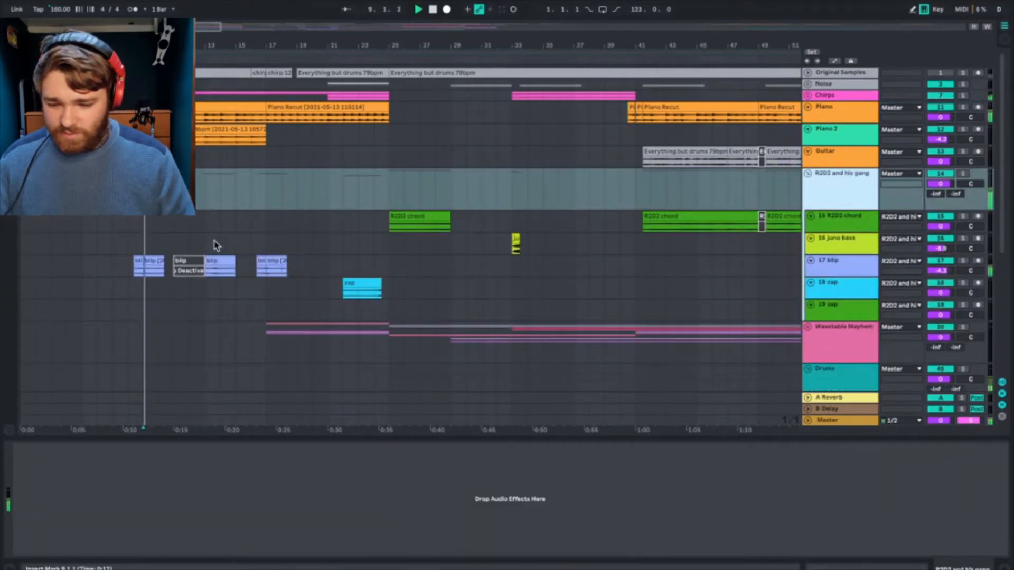
click(252, 267)
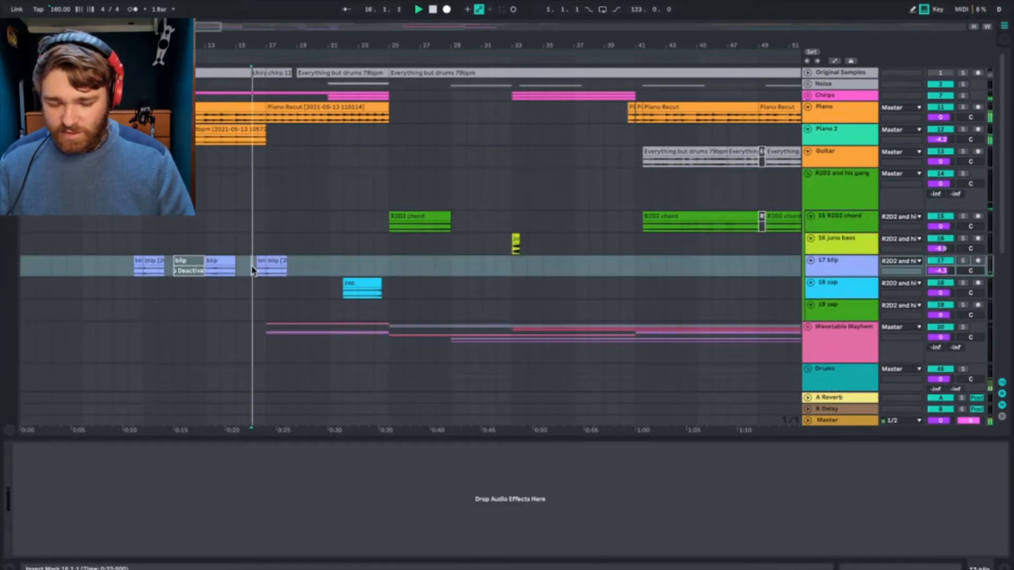
Step: Audition the R2D2 chord clips from around bar 42 and the blip and zap section from bar 61
scroll(252, 269, right, 5)
click(475, 218)
scroll(400, 229, right, 10)
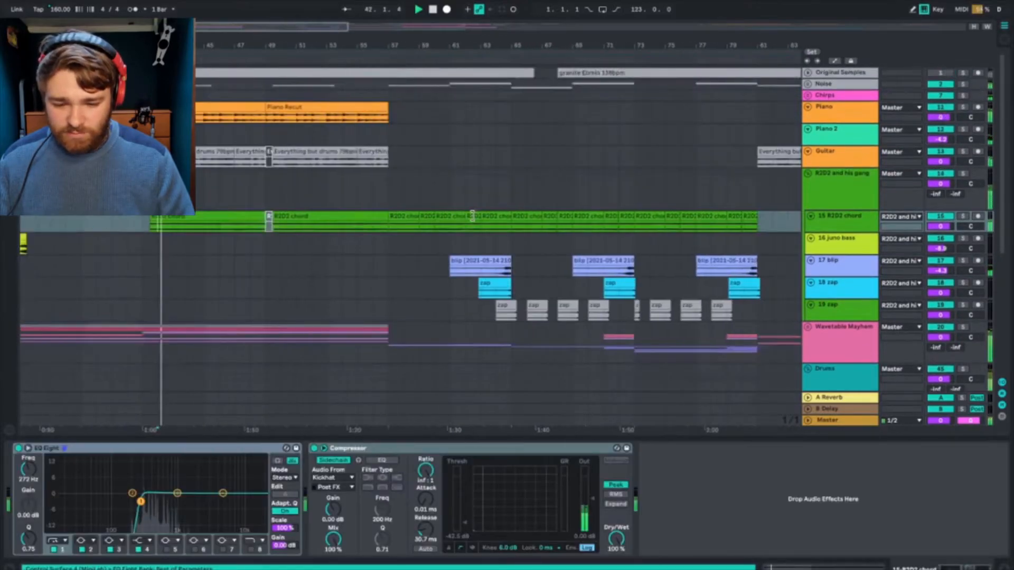
click(343, 246)
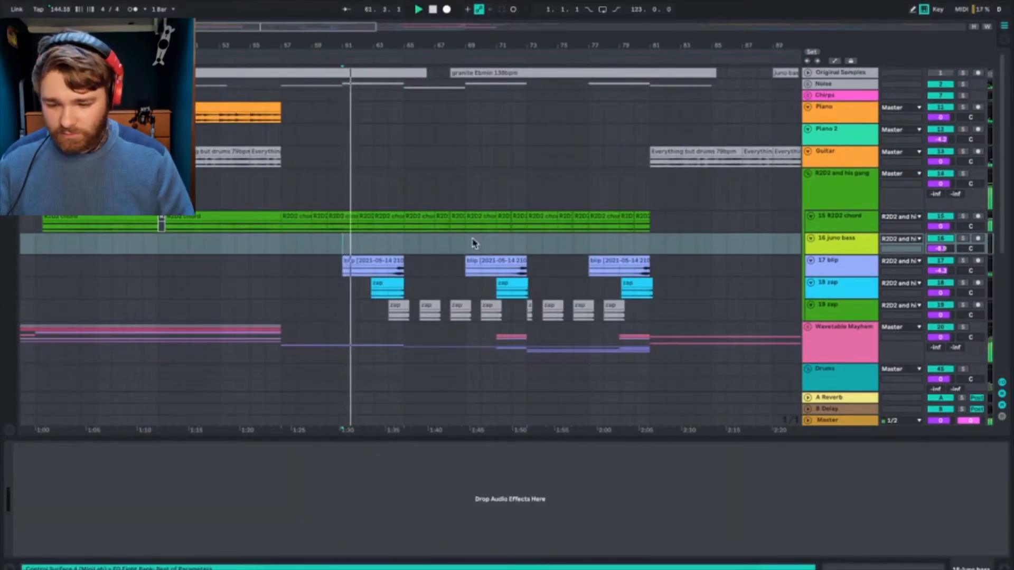
scroll(429, 253, left, 11)
key(space)
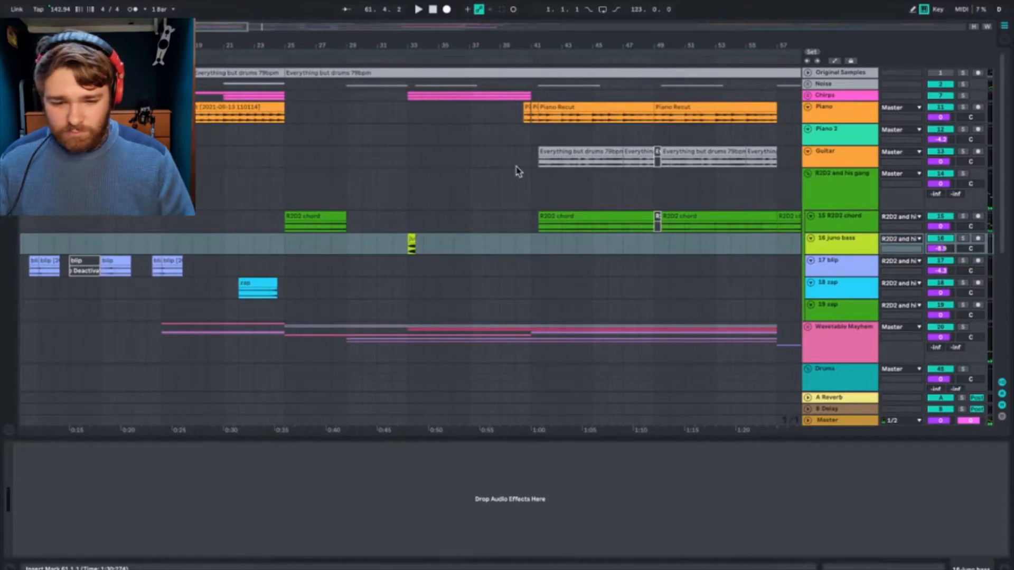
Step: Expand the Chirps group, solo it, and play it from bar 9
click(808, 96)
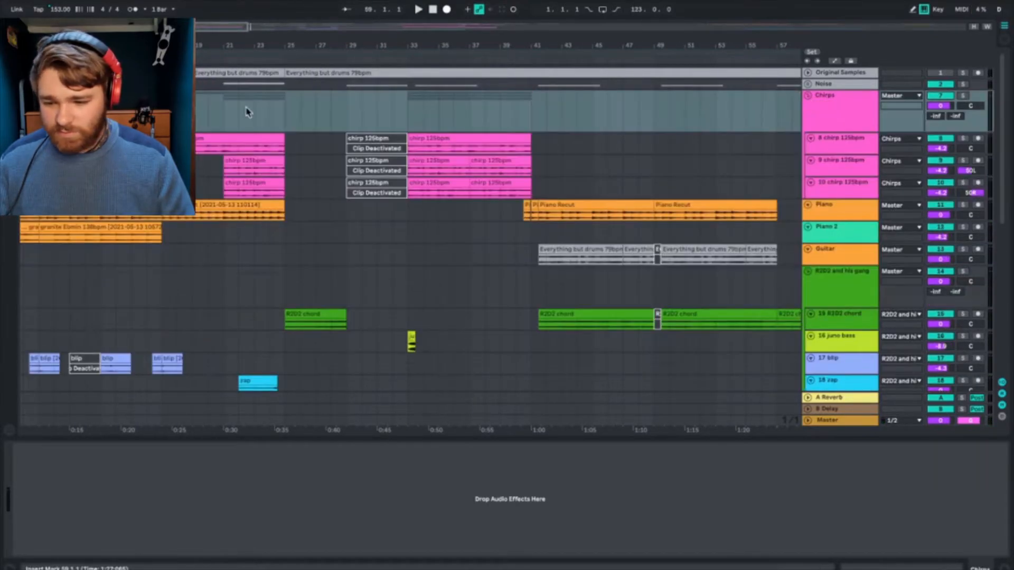
click(966, 96)
key(space)
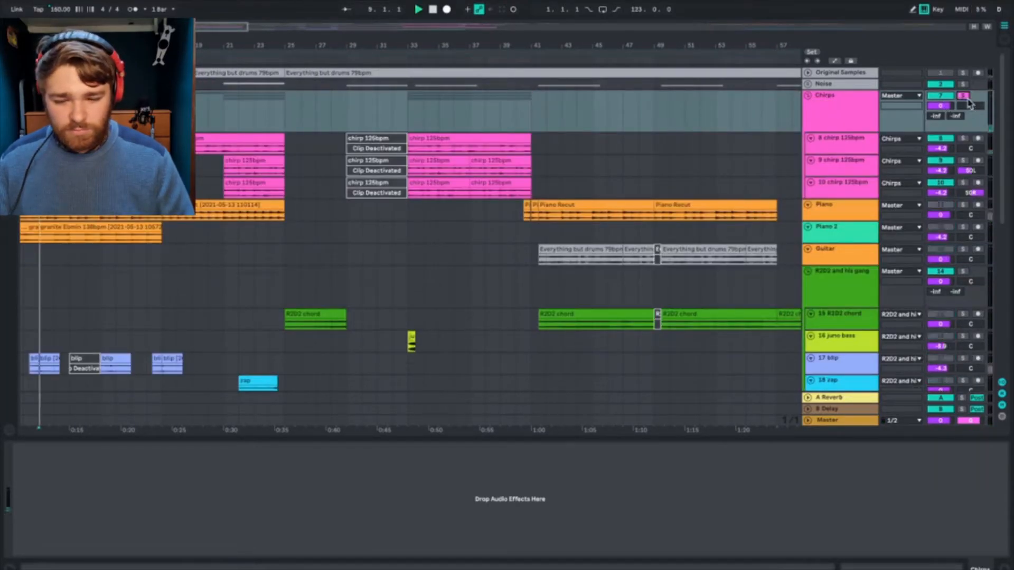
Step: Examine the sidechained Compressor and sample waveform of the first chirp 125bpm track, and hide the detail view
click(841, 139)
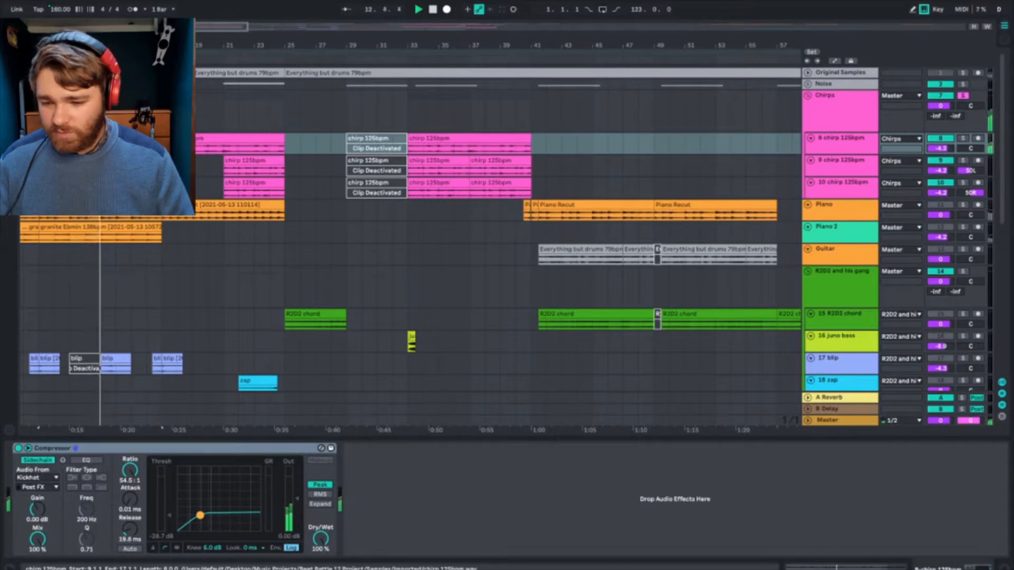
key(shift+Tab)
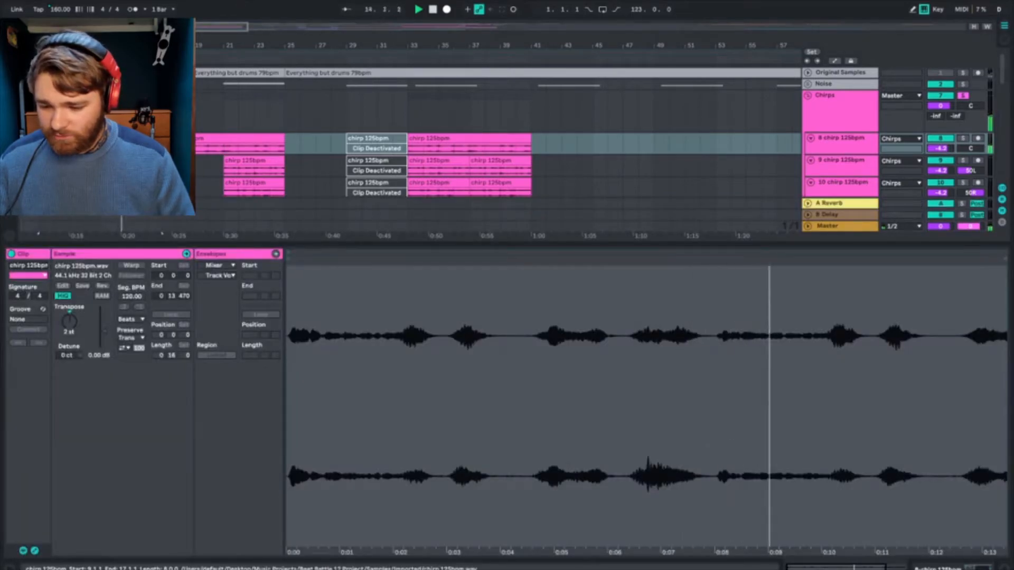
click(1007, 566)
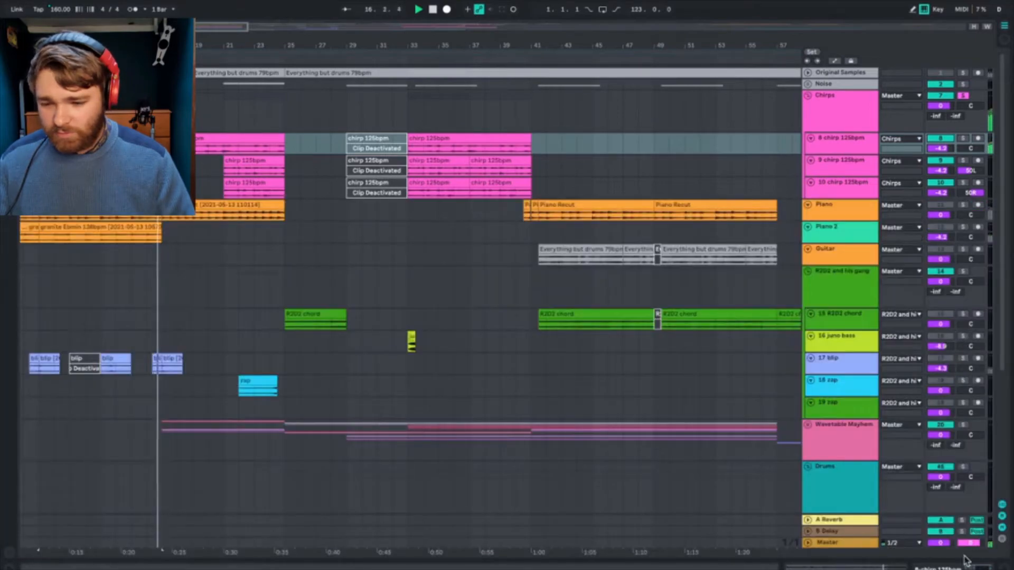
Step: Compare the three chirp tracks from bar 21 using individual solos, and play the Chirps group from bar 33
click(226, 153)
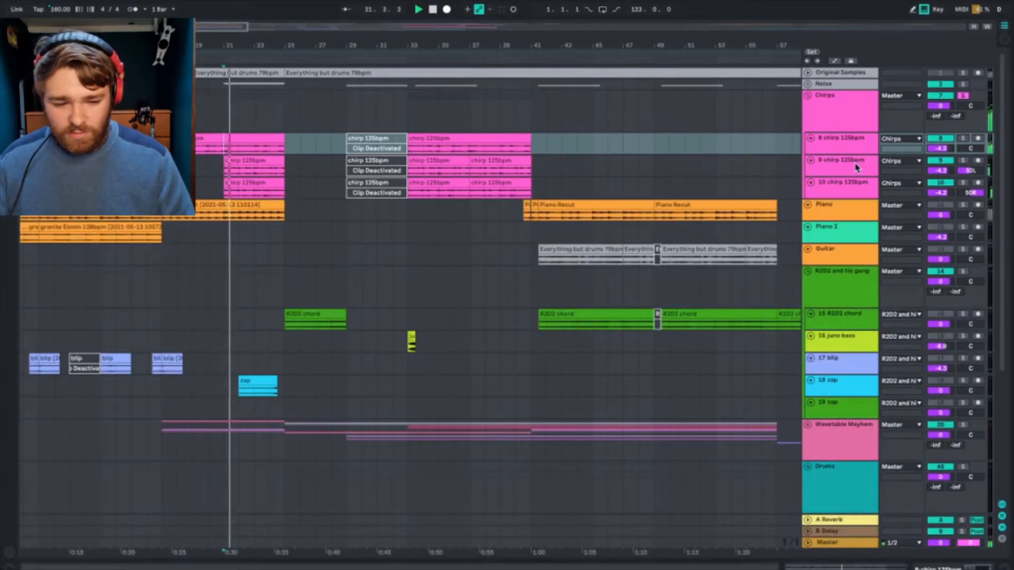
click(964, 183)
key(space)
key(space)
ctrl+click(964, 161)
ctrl+click(963, 139)
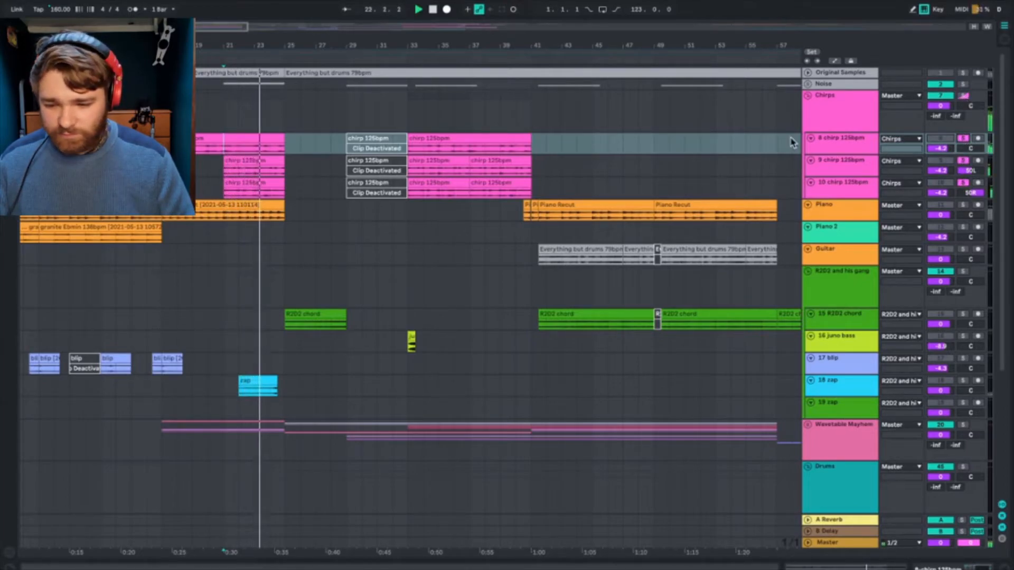
click(409, 118)
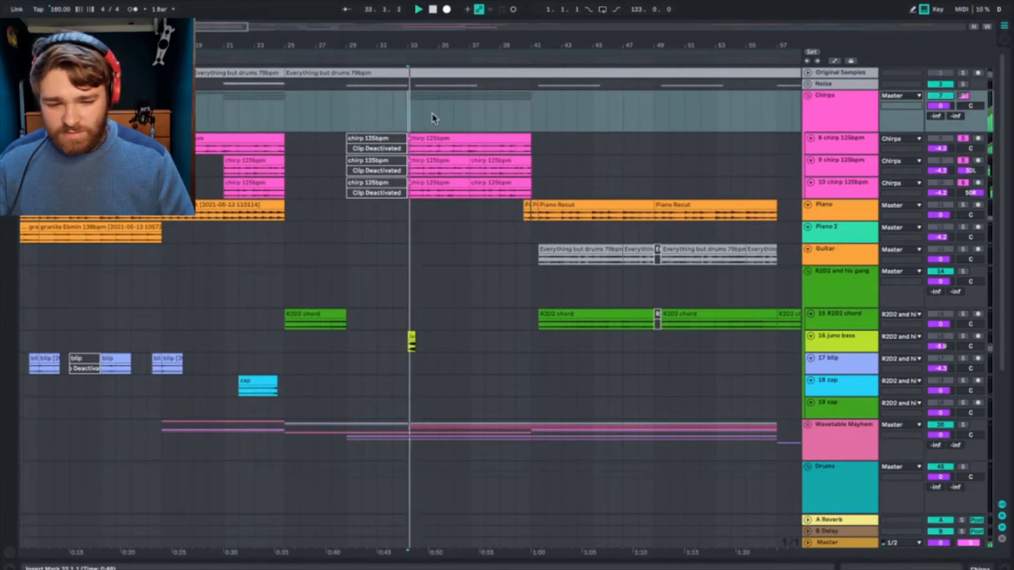
click(964, 96)
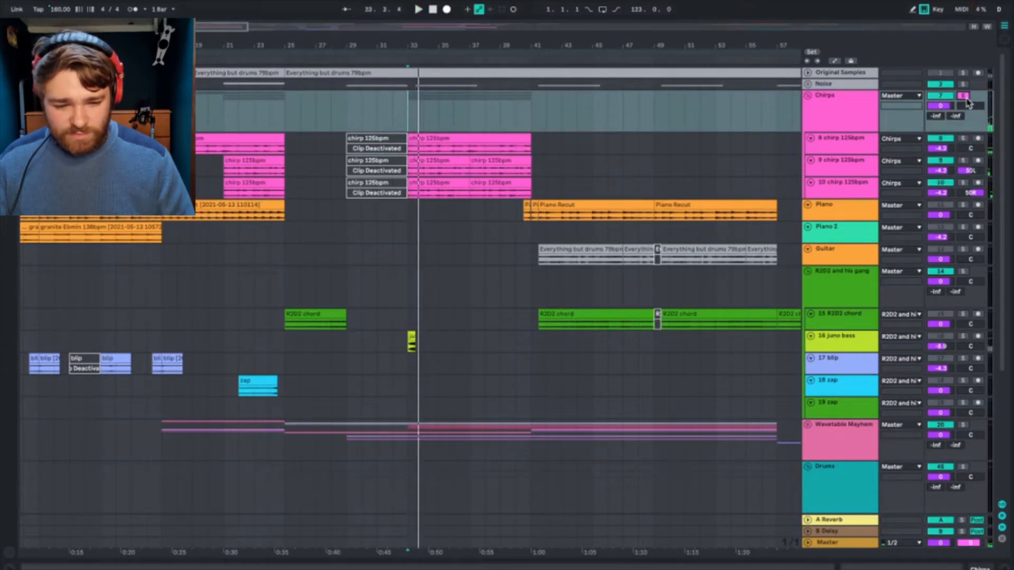
Step: Collapse the Chirps group, expand the Noise group, and play it soloed from bar 21
click(807, 96)
click(808, 85)
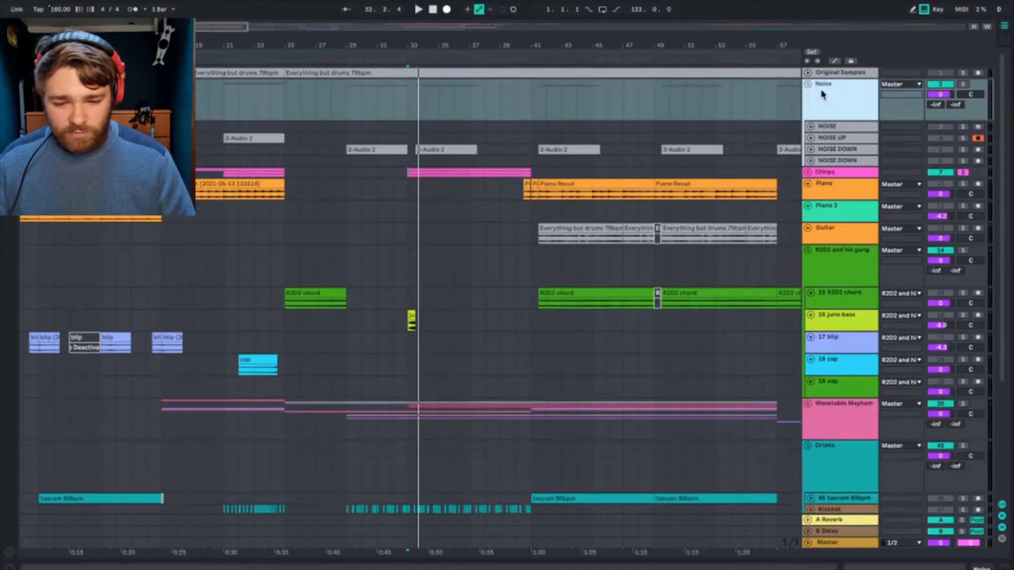
click(221, 116)
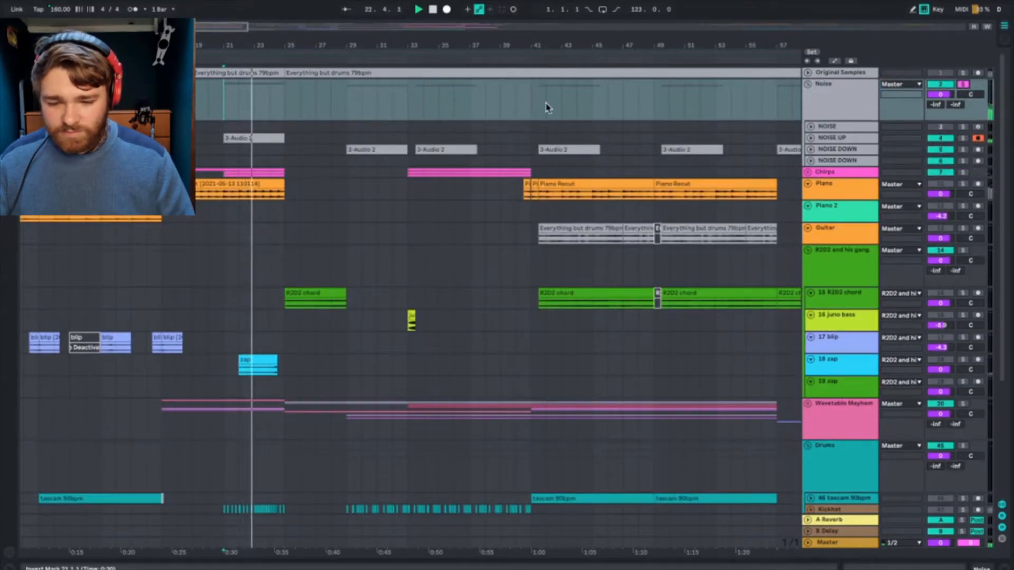
Step: Unfold the NOISE UP track and the first NOISE DOWN track while auditioning the soloed Noise group
click(810, 137)
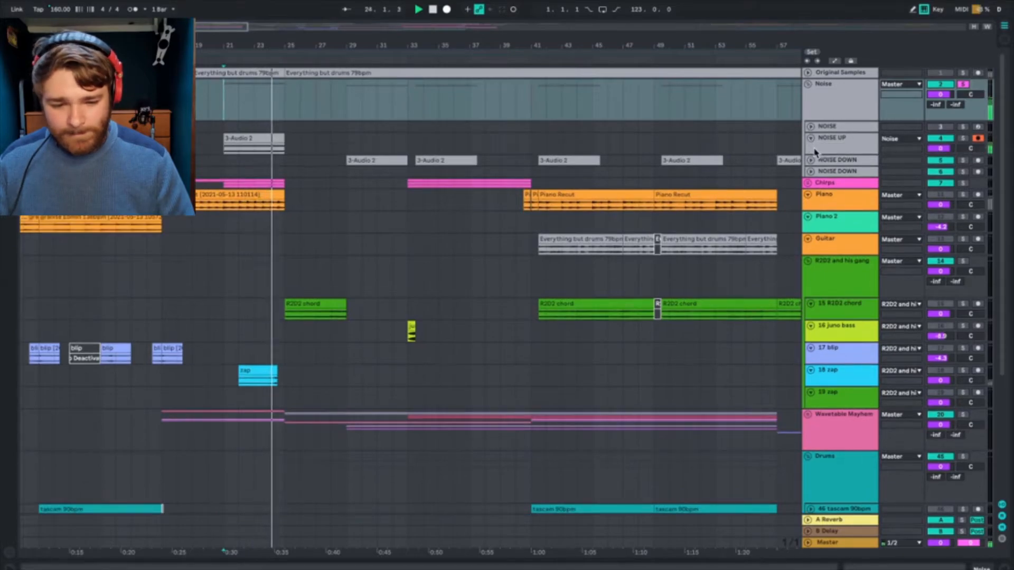
click(811, 160)
key(space)
key(space)
key(space)
Step: Unfold the NOISE track, play its Wavetable clip from bar 123, and show the track's Wavetable device
click(737, 144)
scroll(738, 143, right, 15)
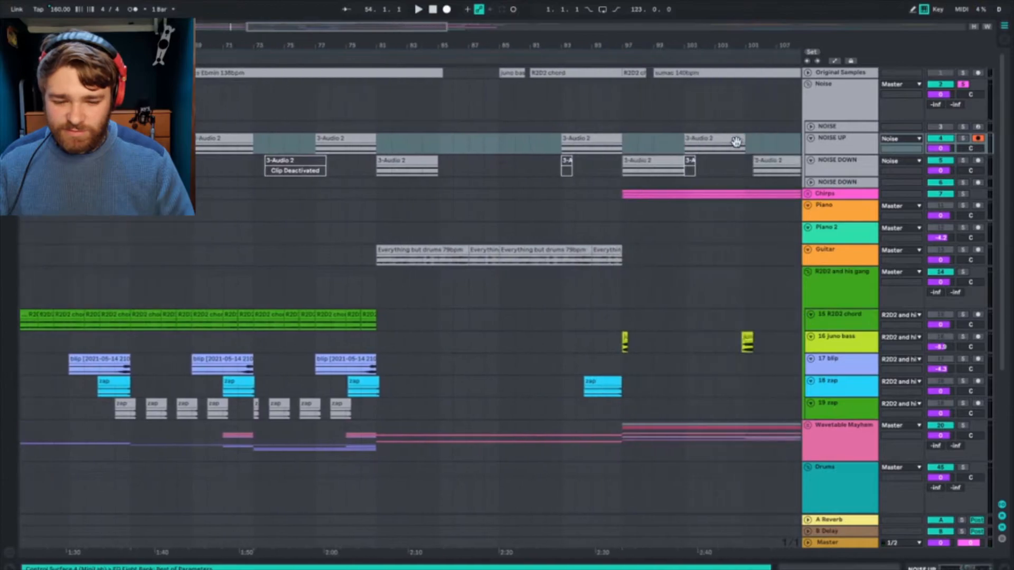
scroll(736, 142, right, 10)
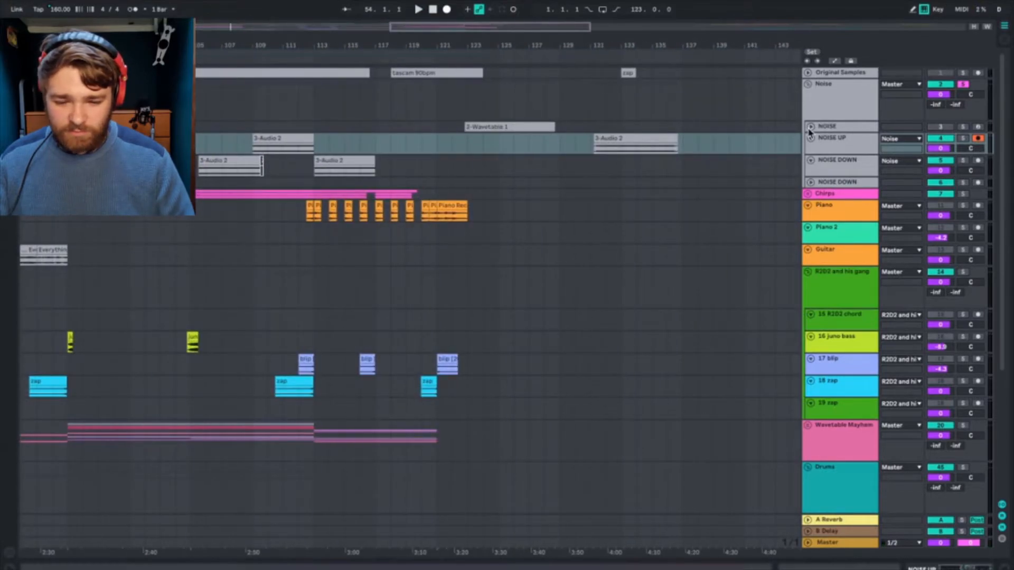
click(811, 127)
click(466, 165)
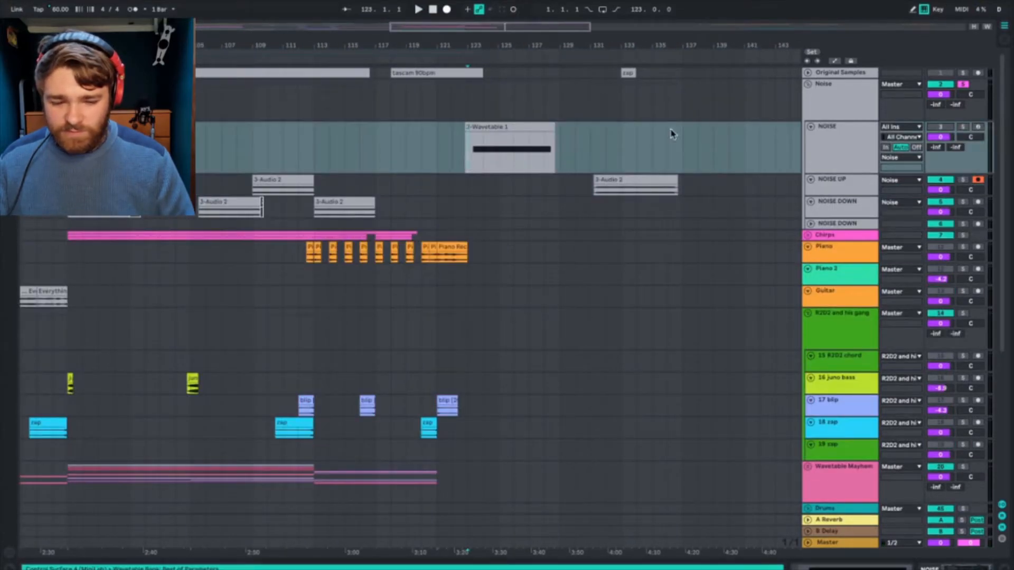
click(825, 131)
key(space)
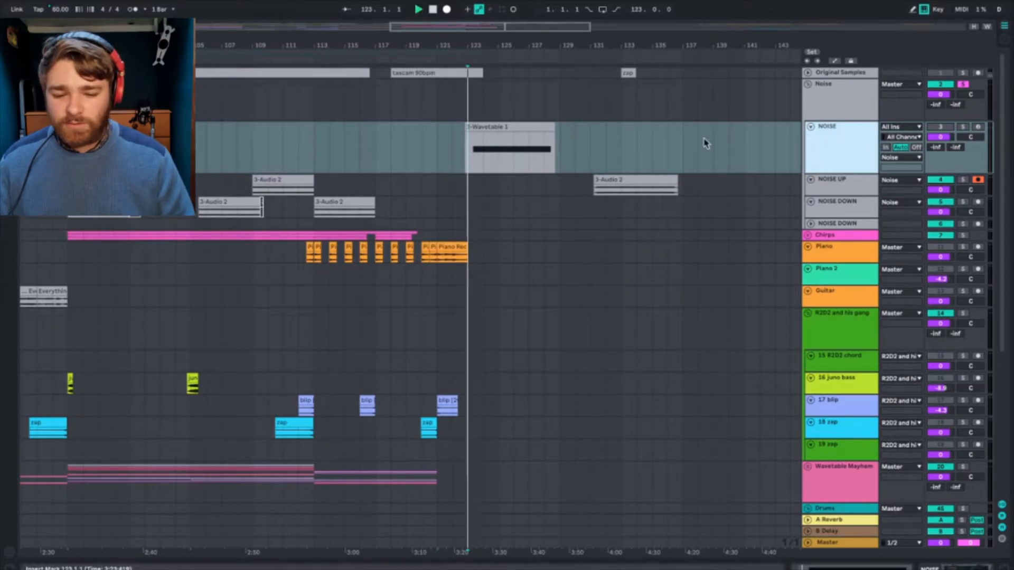
click(957, 558)
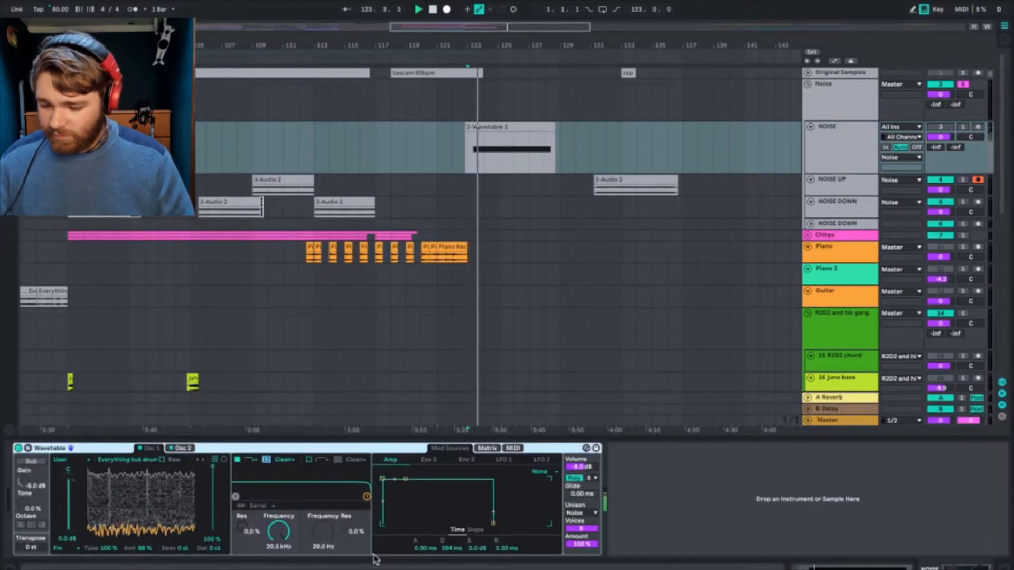
Step: Compare the NOISE track's two Wavetable oscillators, then solo the track and play its clip from bar 123
click(178, 449)
click(152, 450)
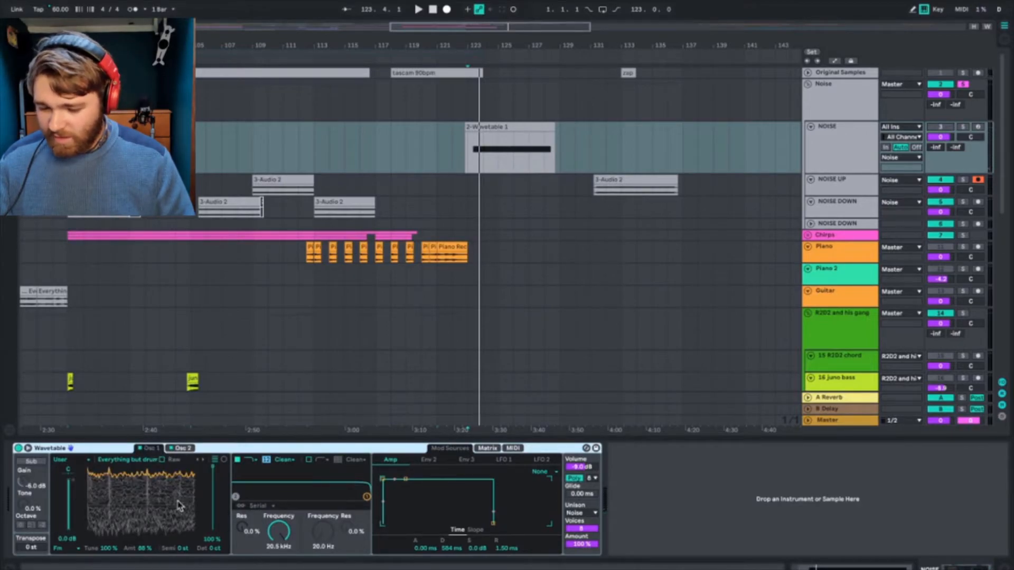
click(963, 127)
key(space)
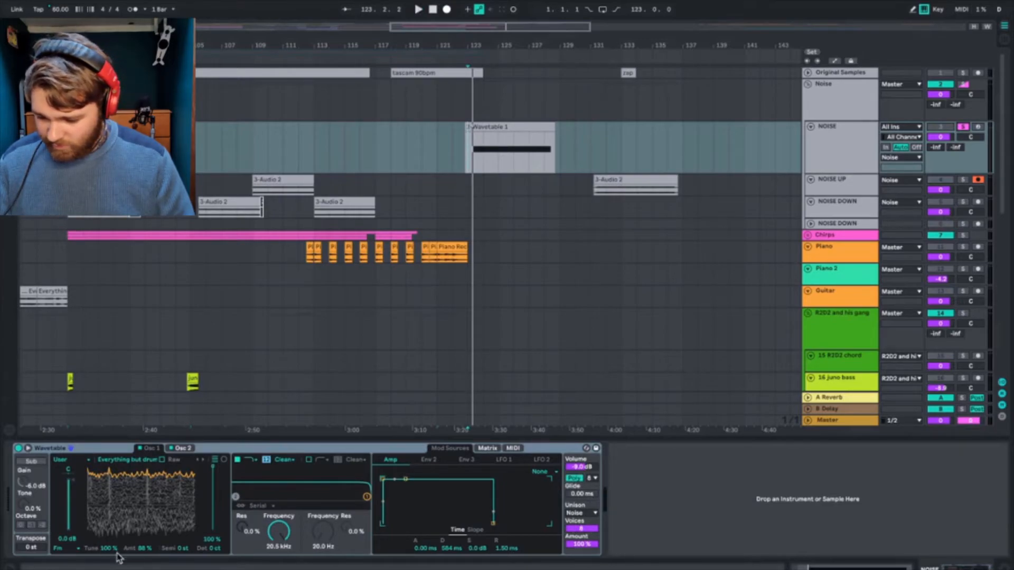
key(space)
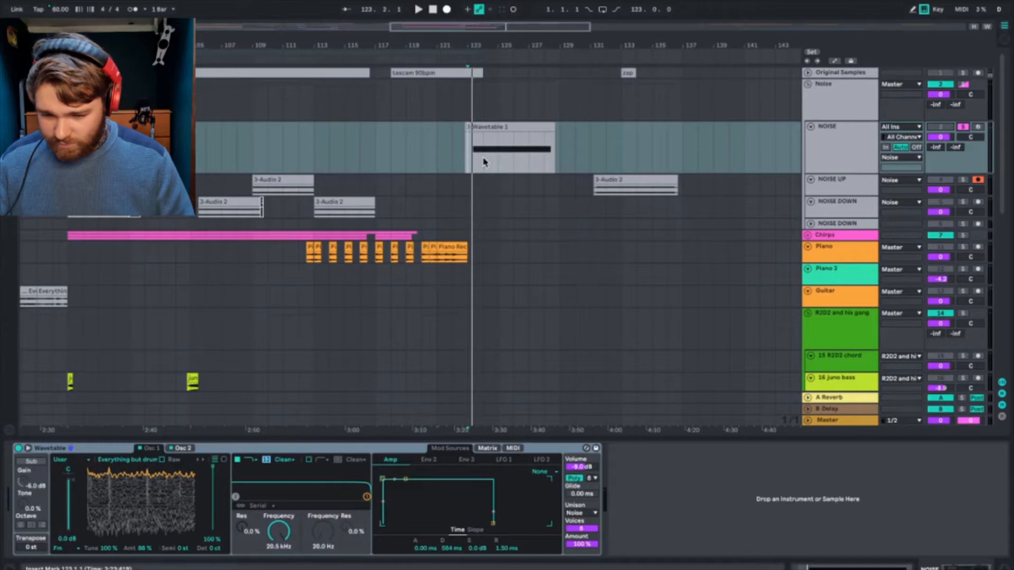
key(space)
Step: Examine the Wavetable's Osc 1 and Osc 2, modulation matrix, LFO 1 and Amp envelope while the soloed NOISE clip plays
click(180, 448)
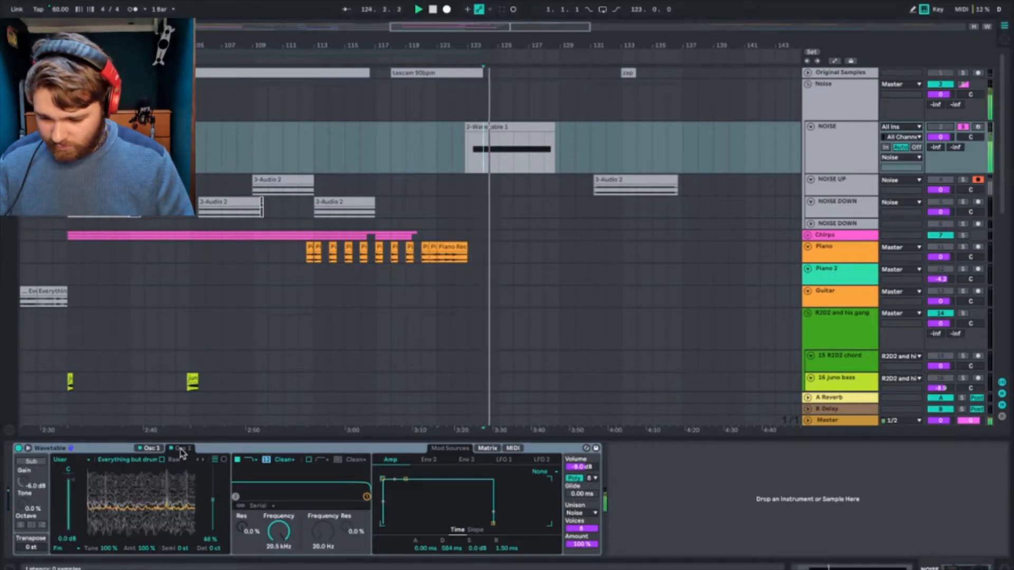
click(180, 449)
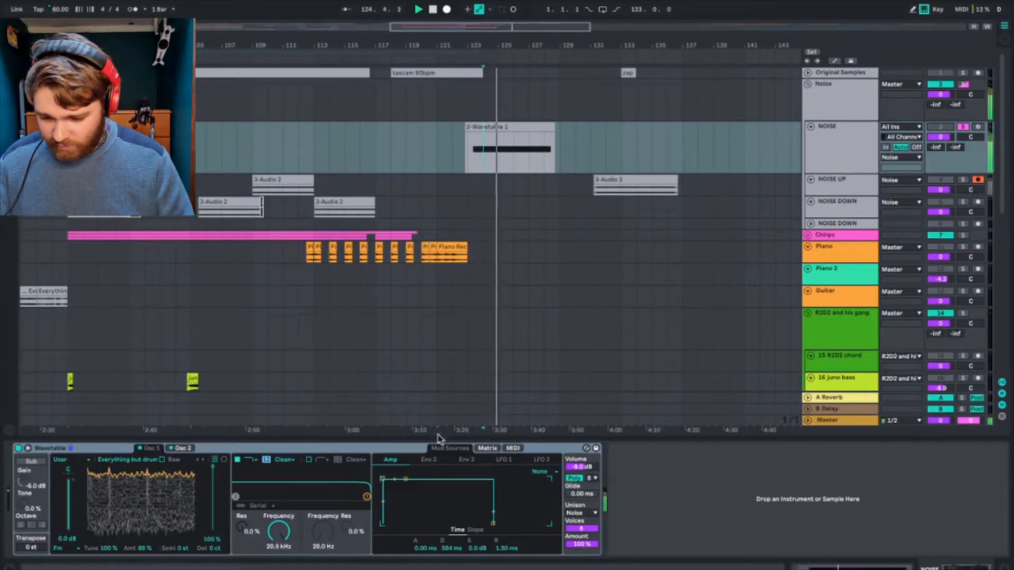
click(487, 448)
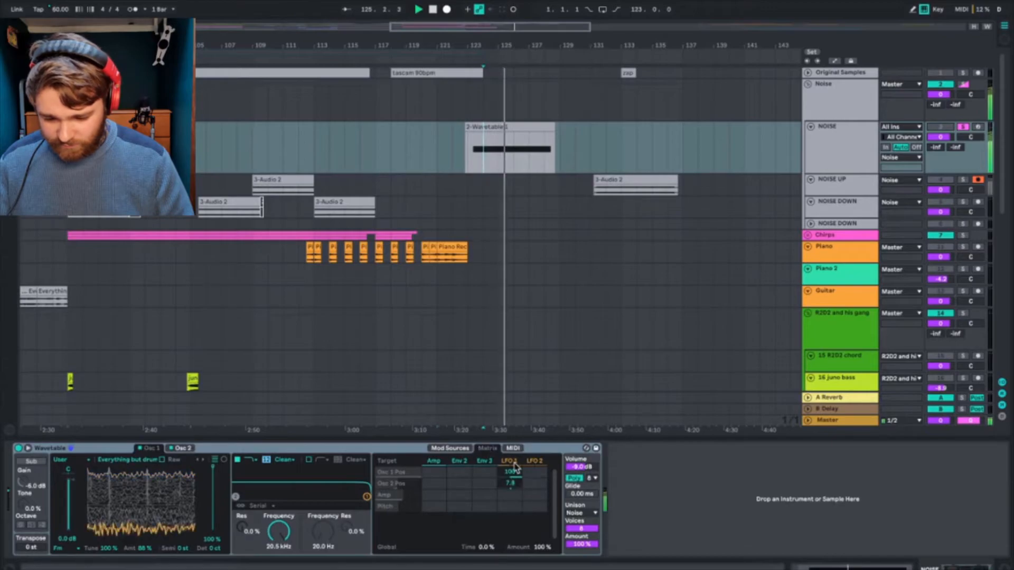
drag(510, 483, 509, 478)
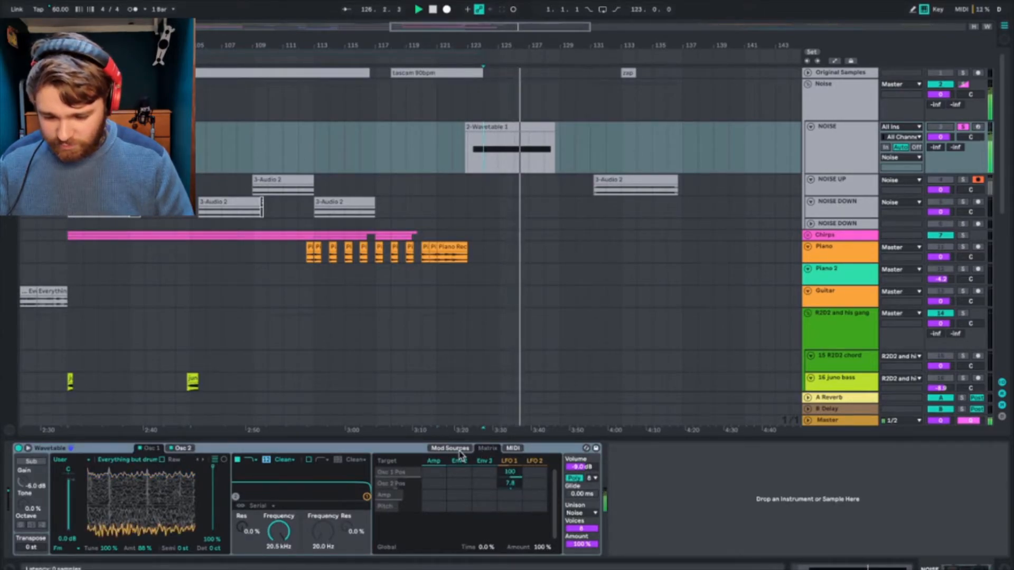
click(182, 449)
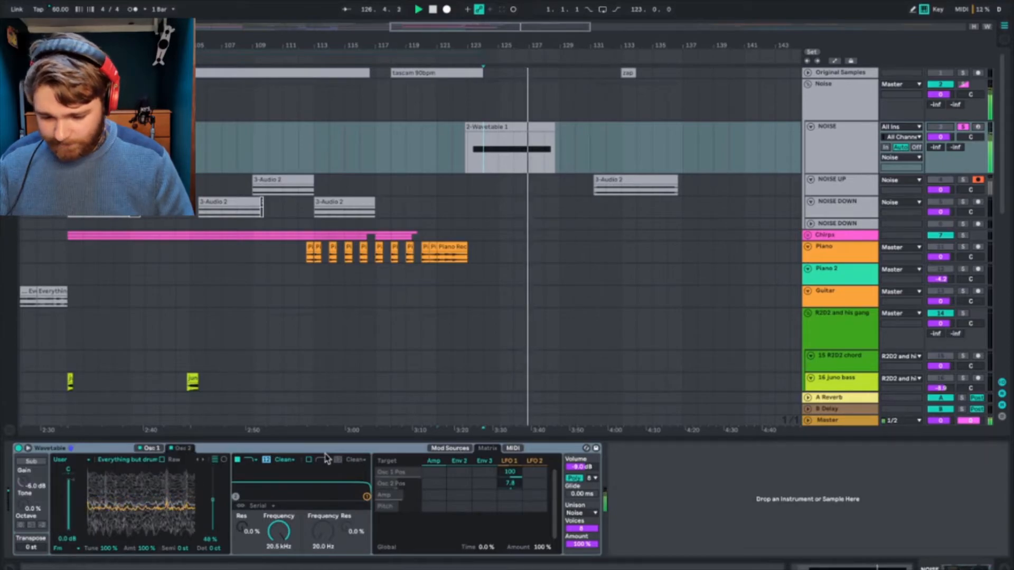
click(442, 450)
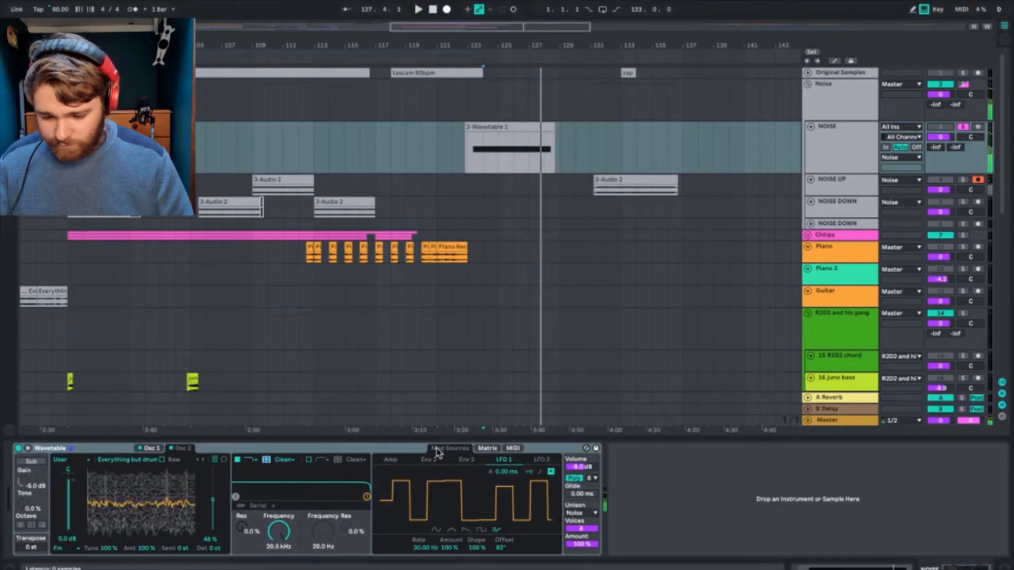
click(390, 460)
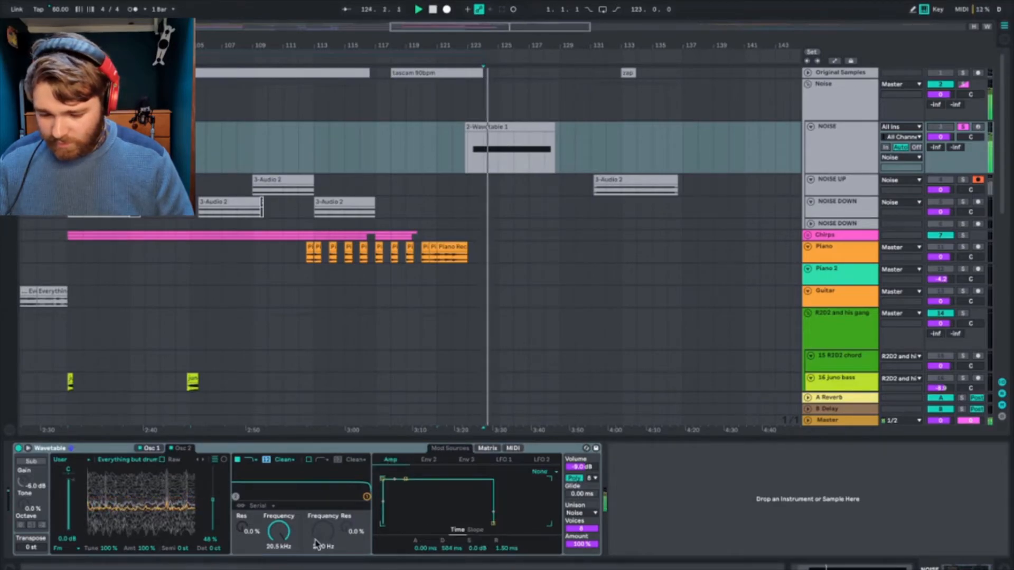
Step: Select the NOISE UP clip at bar 131, then unsolo and fold the NOISE track
click(826, 132)
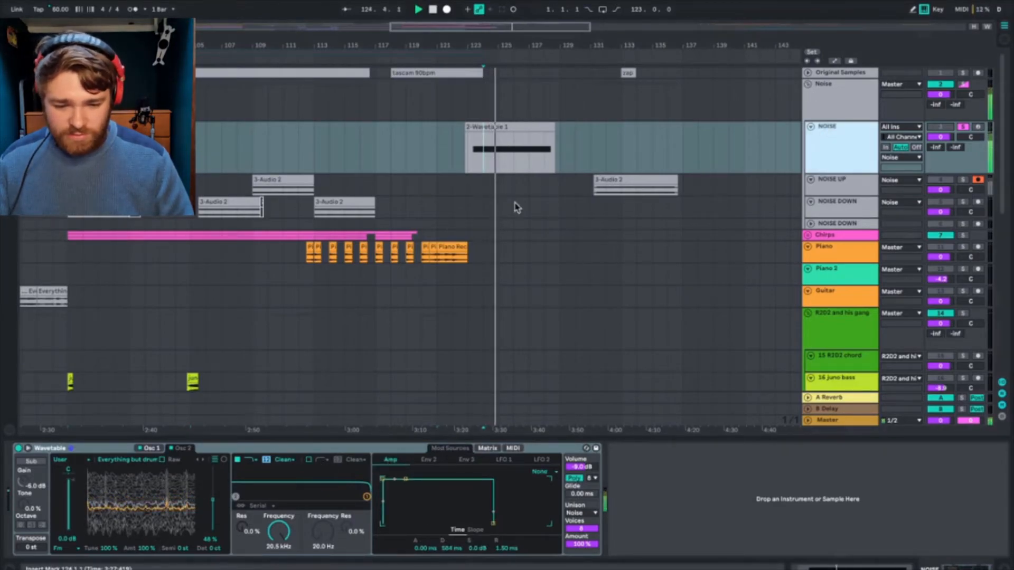
click(641, 177)
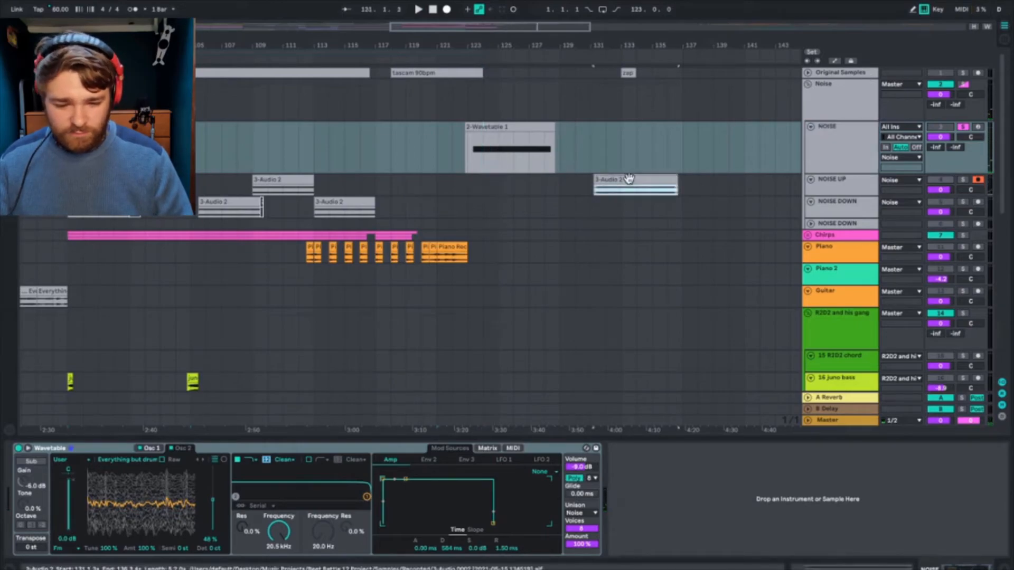
click(963, 127)
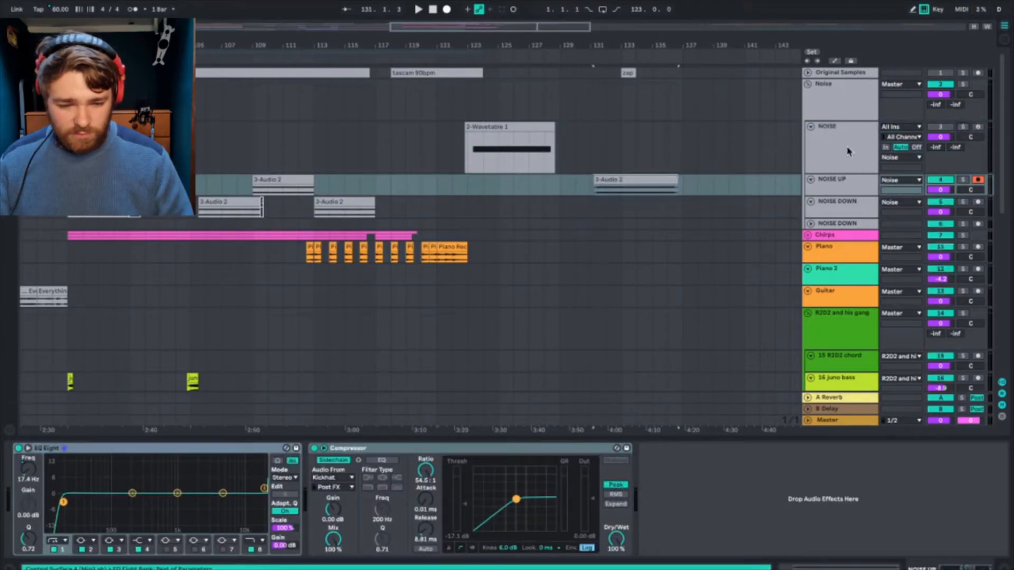
click(811, 127)
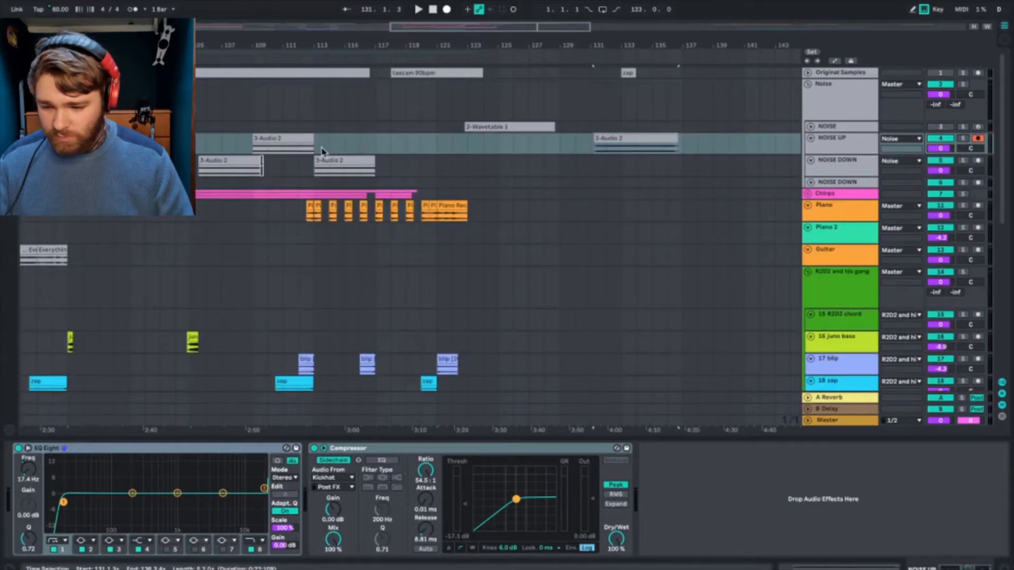
Step: Play the first NOISE DOWN track's clip from around bar 97 and solo that track to hear its EQ Eight and Compressor processing
click(99, 160)
key(space)
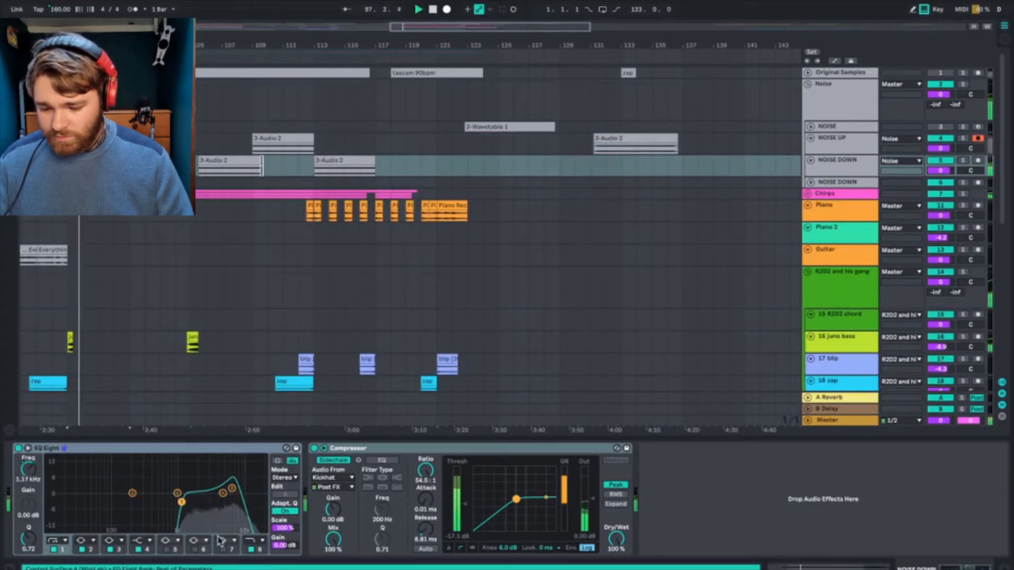
click(962, 160)
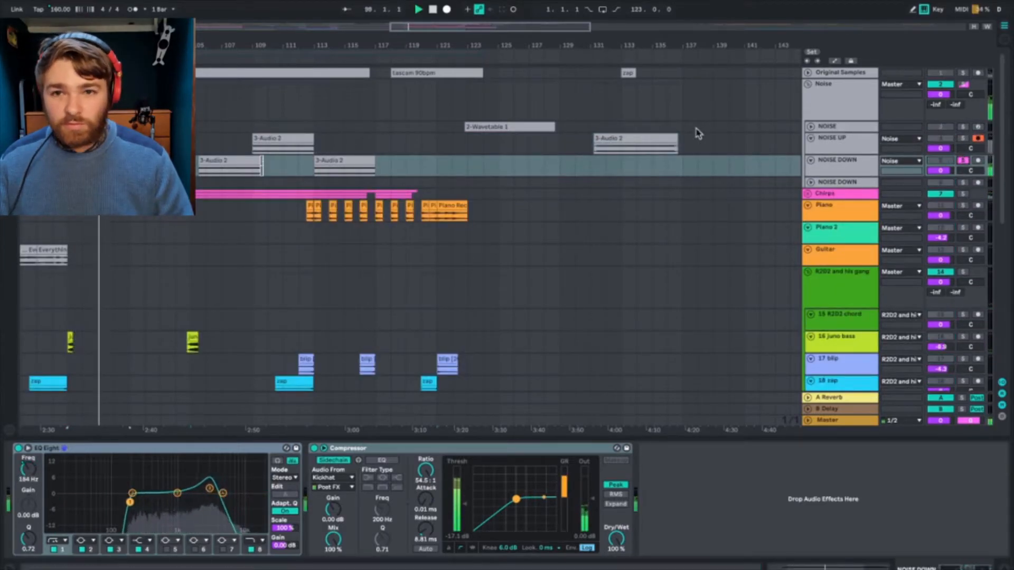
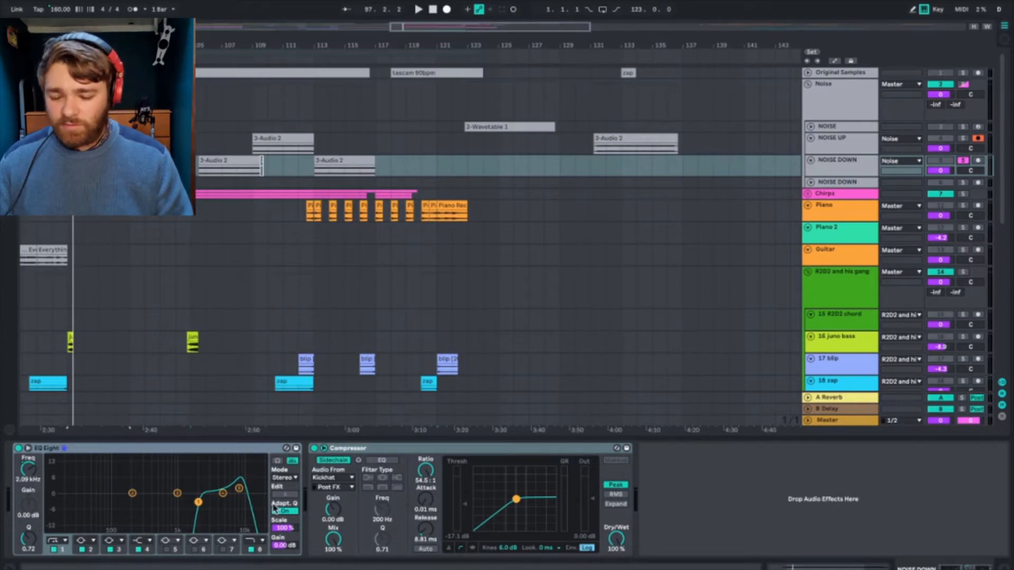
Step: Play the NOISE DOWN clip from bar 97 and temporarily solo NOISE UP alongside it to hear both noise tracks together
key(space)
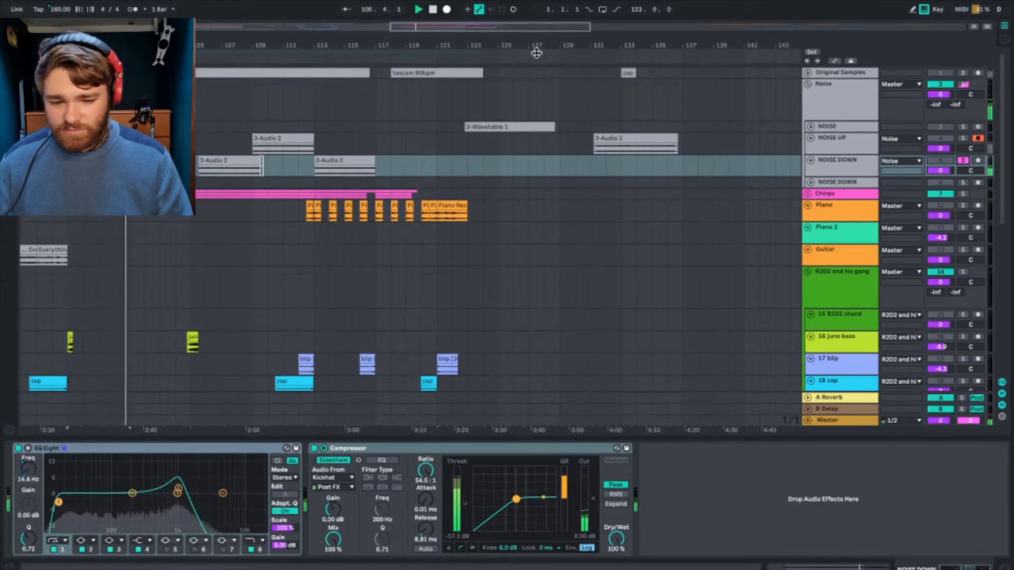
click(964, 138)
click(860, 151)
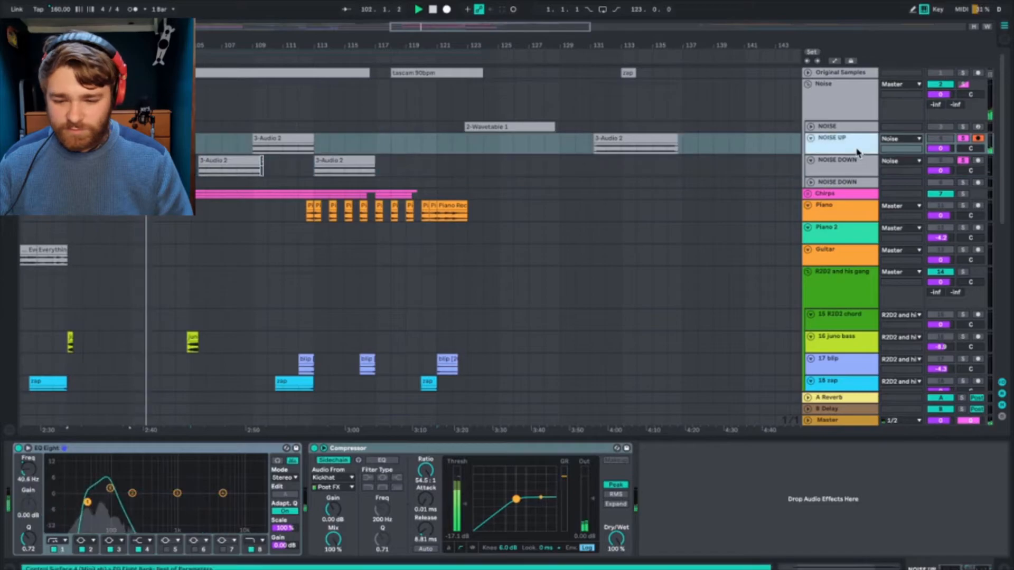
scroll(407, 208, left, 10)
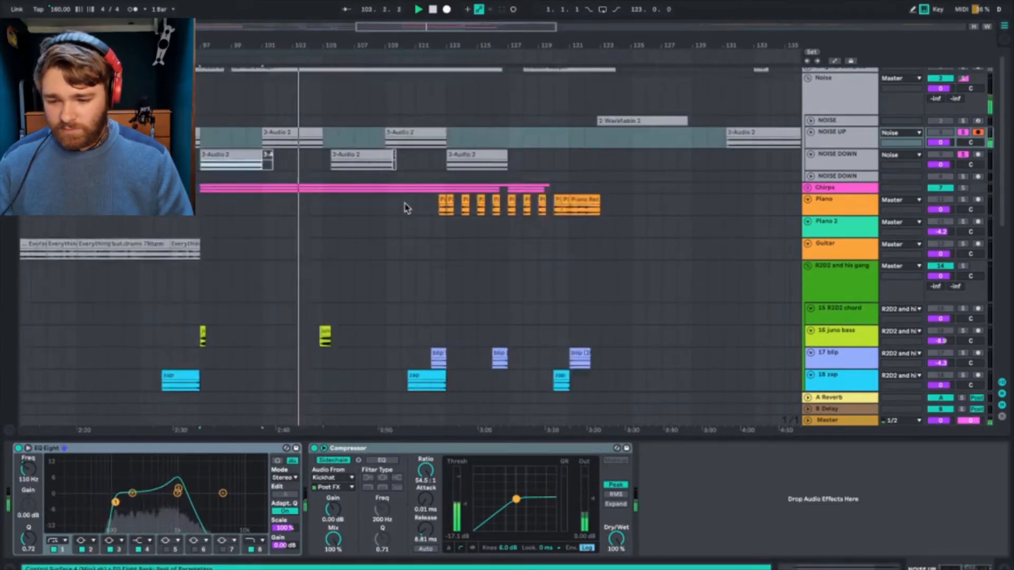
click(965, 133)
Step: Compare the passage around bars 94 to 99 with the Noise group muted and active, and fold the group
click(939, 79)
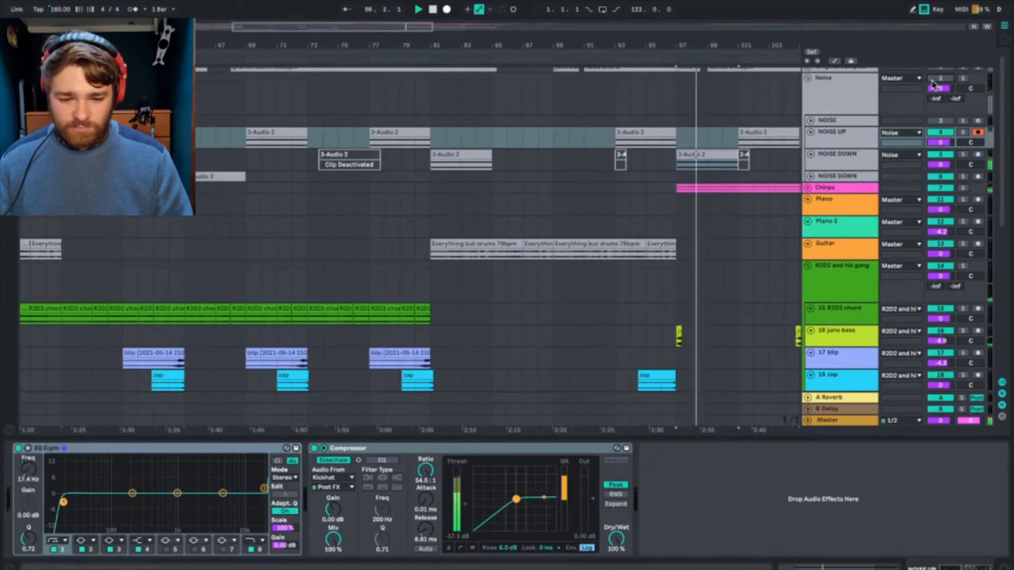
click(670, 122)
key(space)
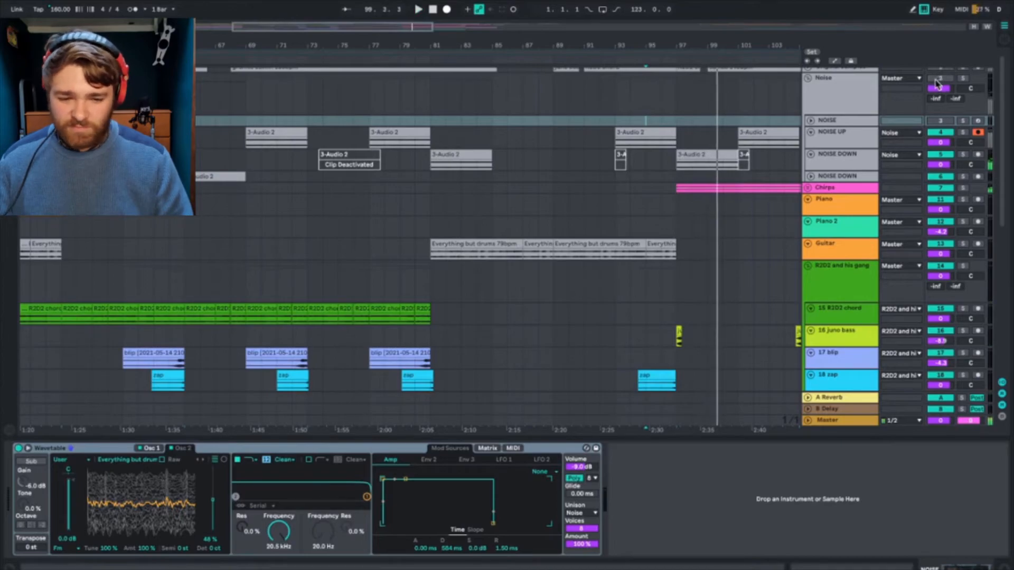
click(808, 78)
click(628, 136)
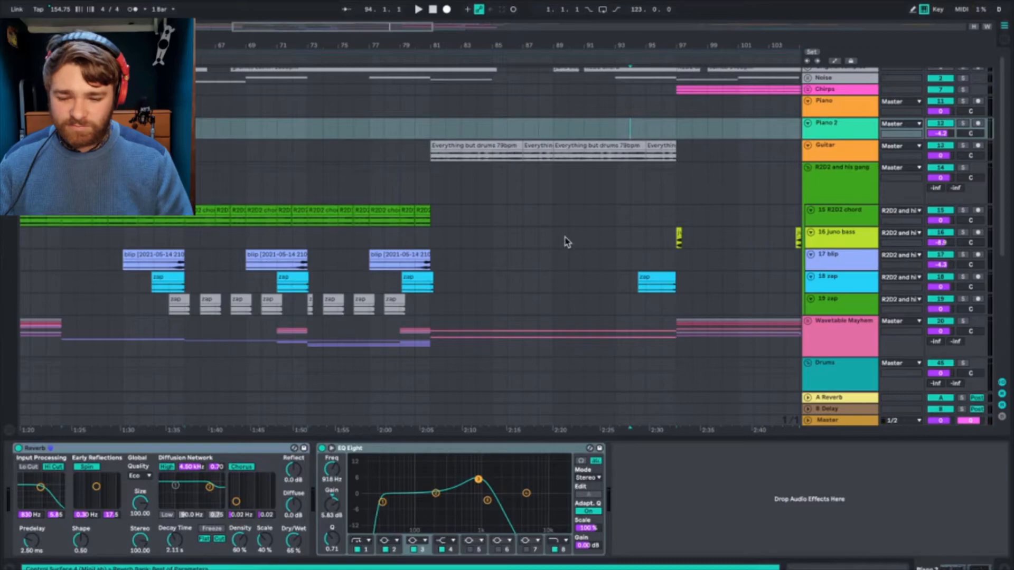
Step: Select the Guitar track, play its clips from bar 41 and solo the track to hear its EQ Eight and Reverb processing
click(380, 152)
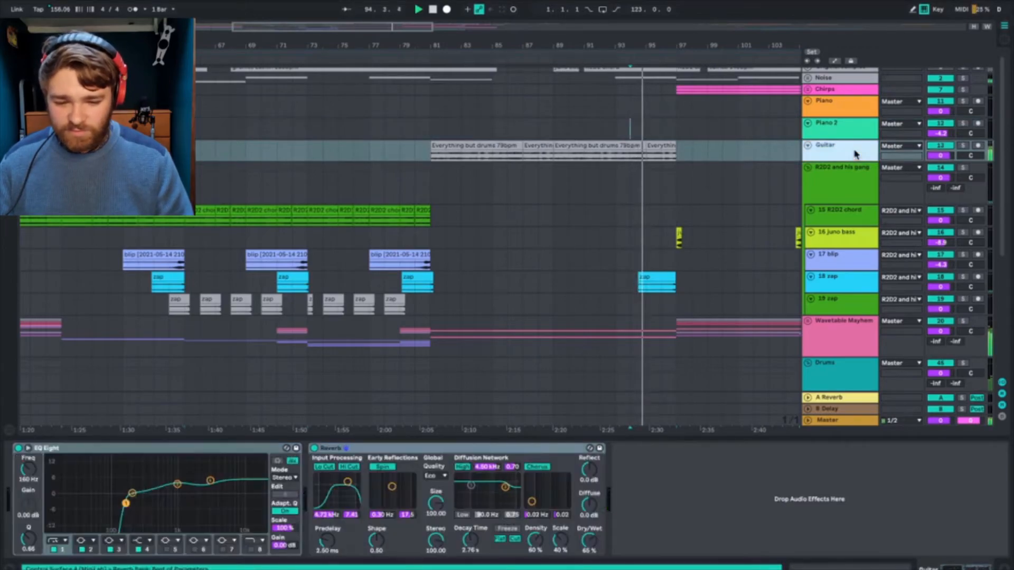
scroll(381, 154, left, 10)
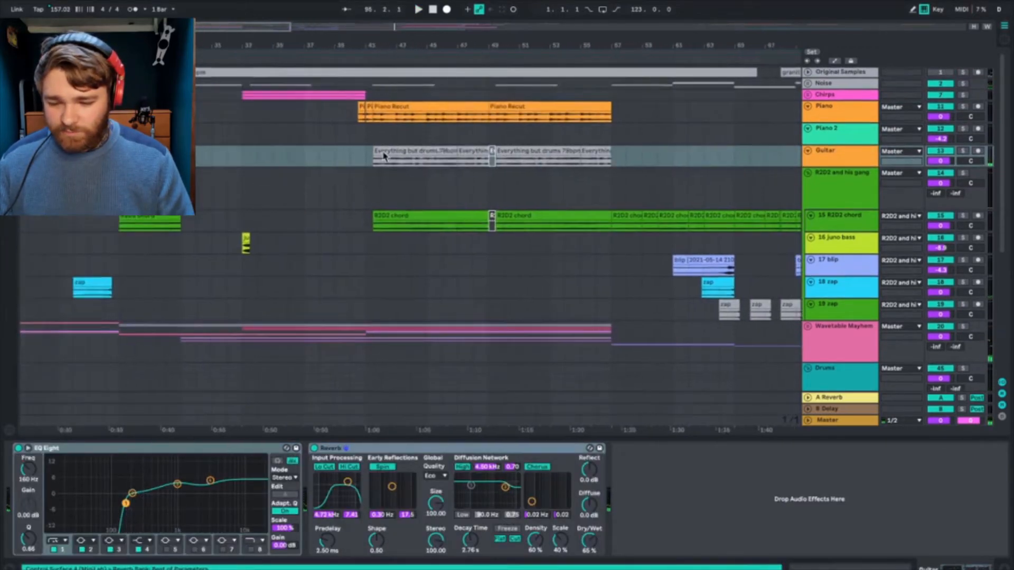
scroll(384, 155, right, 3)
click(479, 164)
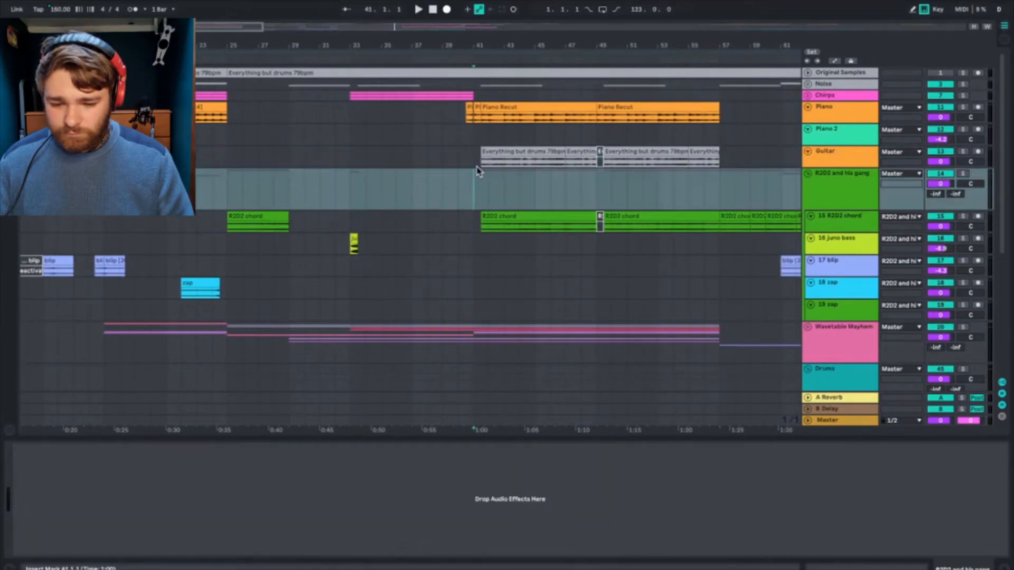
key(space)
click(857, 157)
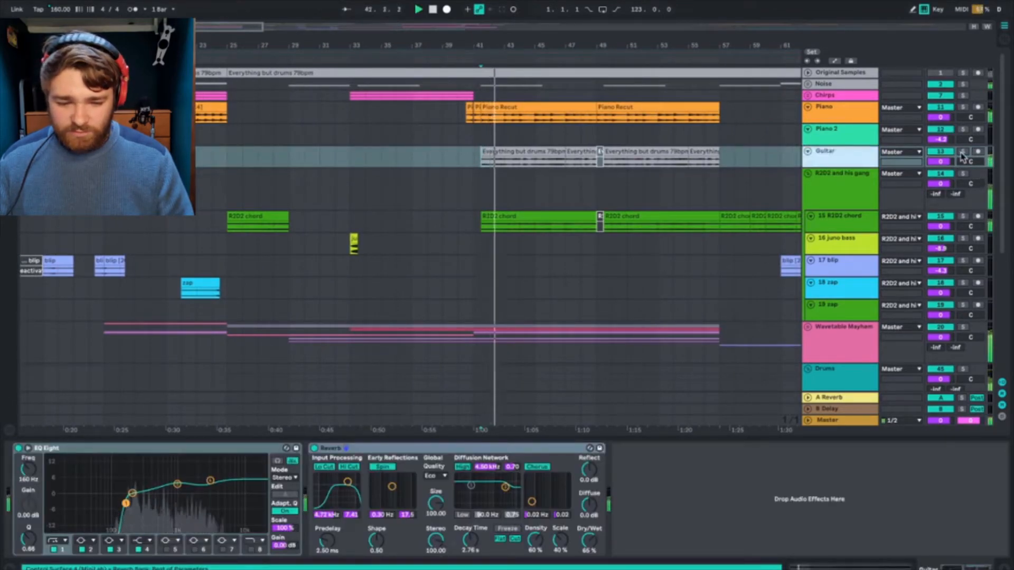
click(962, 153)
click(835, 159)
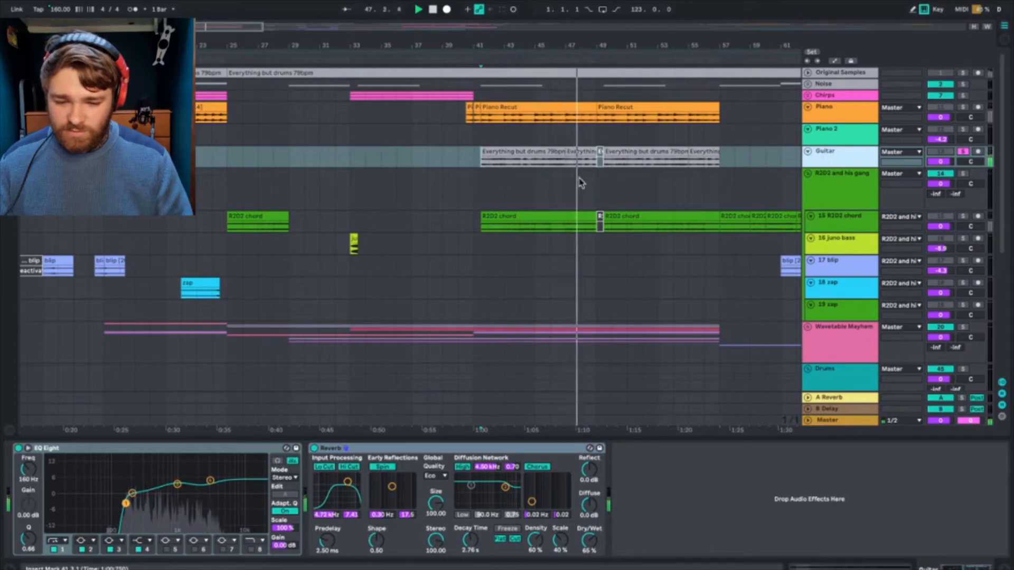
Step: Add the Wavetable Mayhem group to the soloed Guitar track and play the passage to hear the two together
click(964, 331)
super+click(964, 328)
key(space)
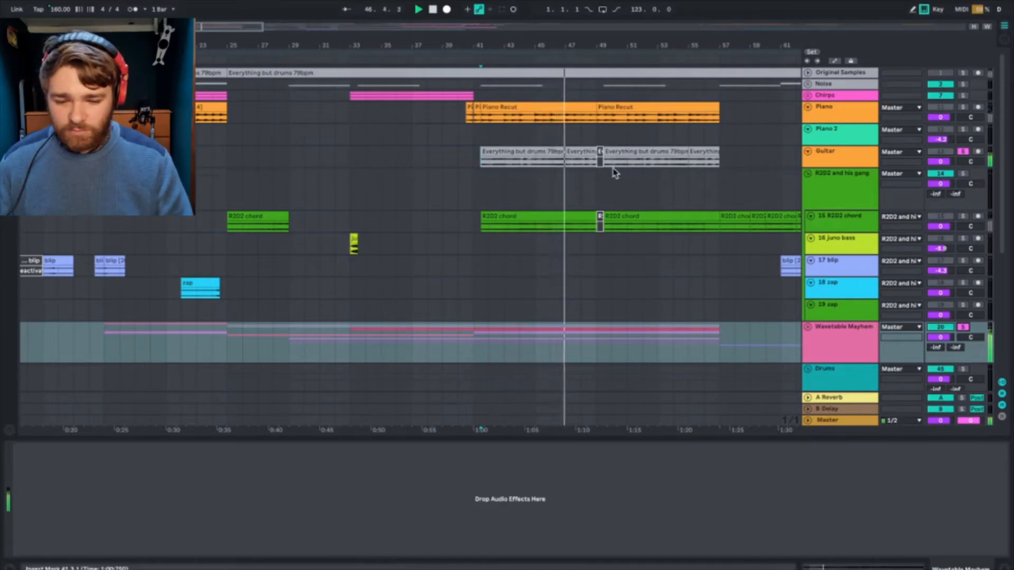
Step: Unsolo the Guitar and Wavetable Mayhem tracks, then replay the Guitar part from bar 41 within the full mix
click(963, 152)
click(852, 163)
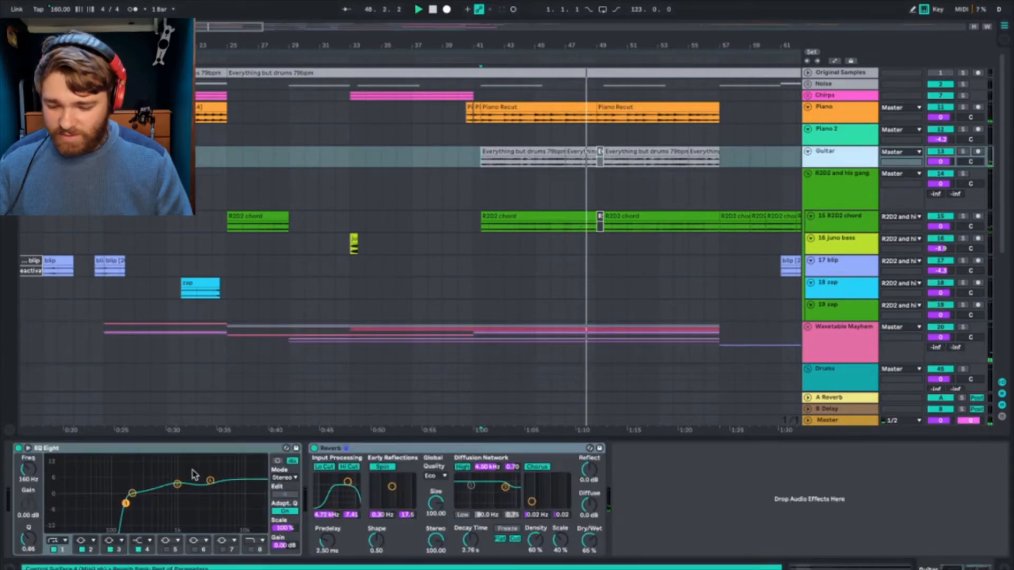
key(space)
key(space)
key(space)
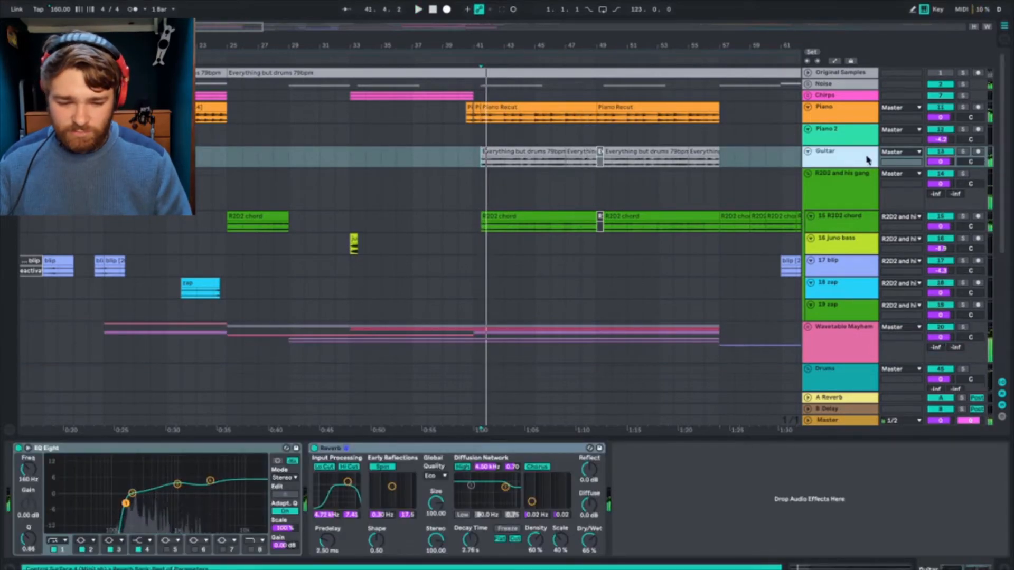
Step: Fold the R2D2 and his gang group, then solo the Drums group and play it from bar 23
click(807, 175)
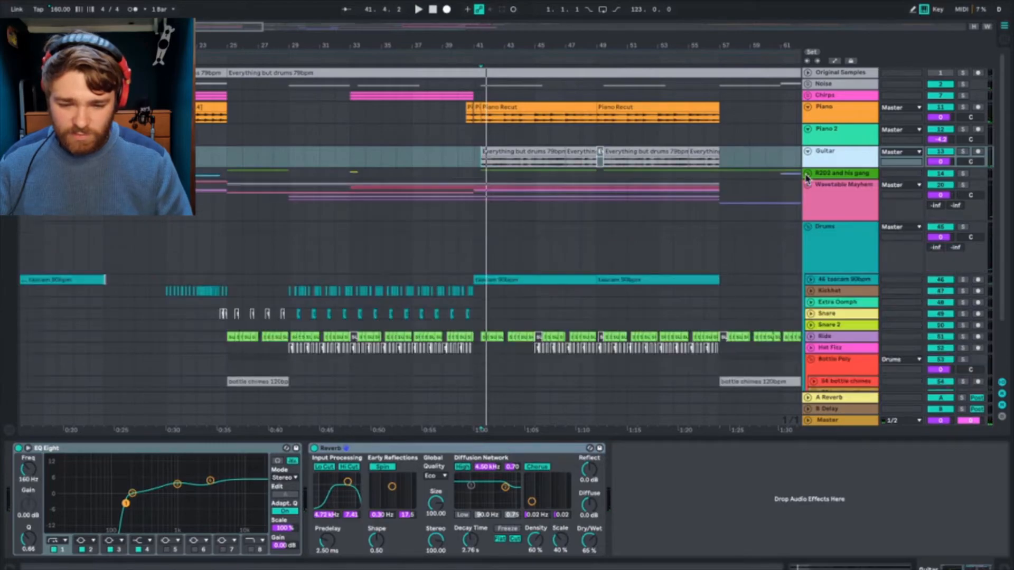
scroll(663, 226, right, 5)
scroll(665, 226, down, 3)
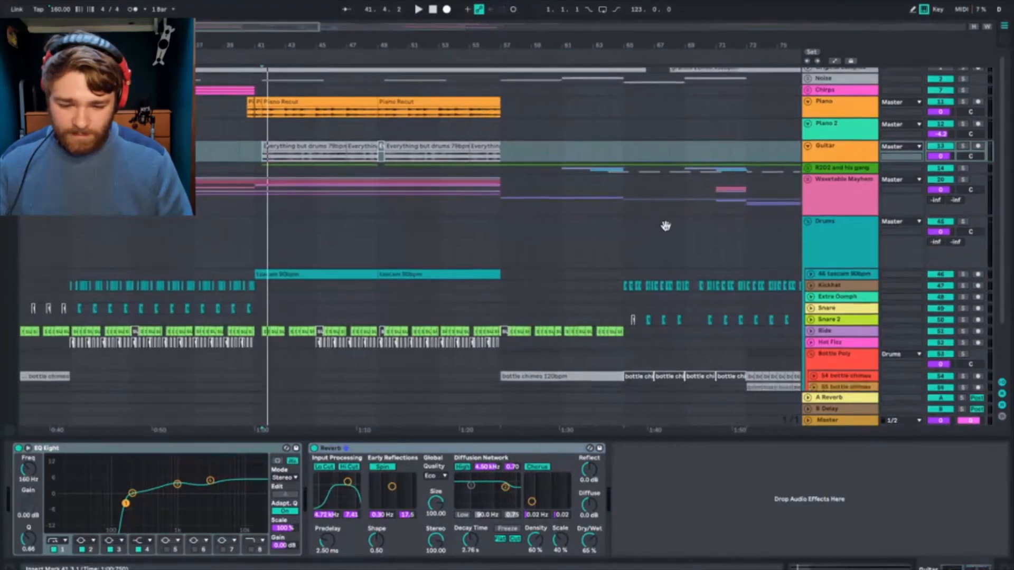
scroll(665, 226, up, 1)
scroll(665, 226, right, 1)
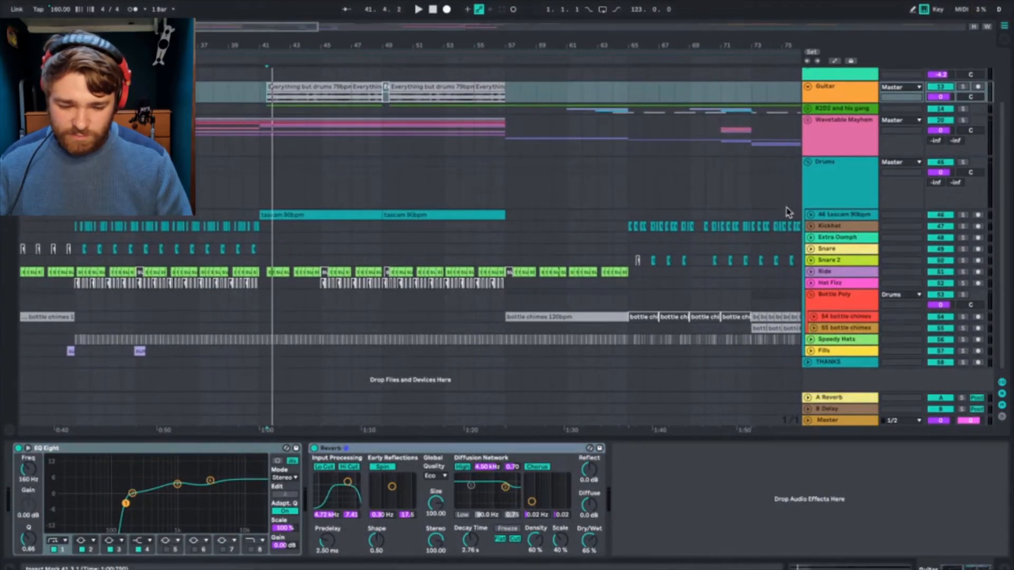
click(845, 188)
click(962, 162)
scroll(621, 205, left, 8)
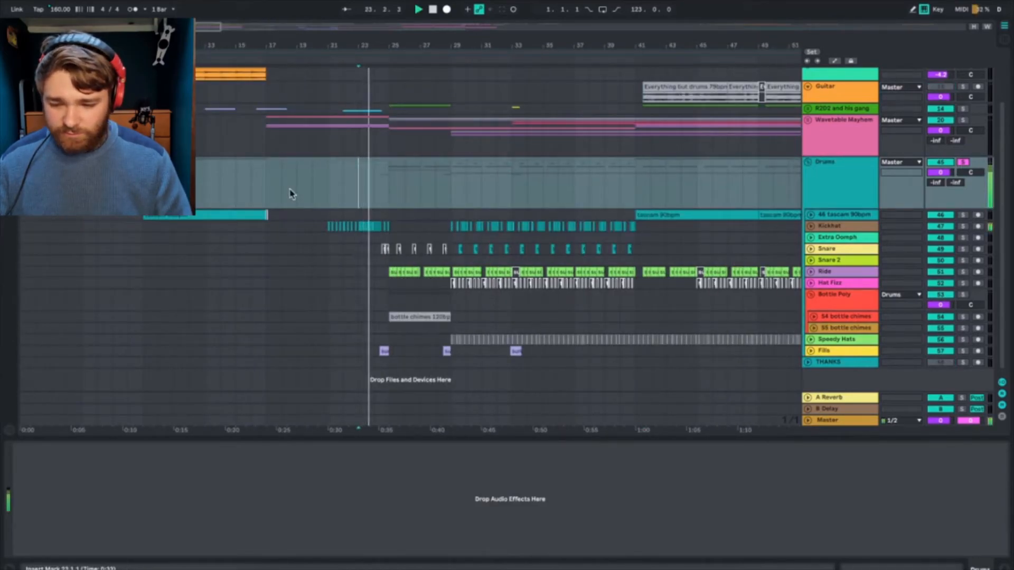
Step: Examine the Kickhat track's Limiter, Compressor and EQ Eight while playing the soloed drums from bars 23 and 38
click(832, 226)
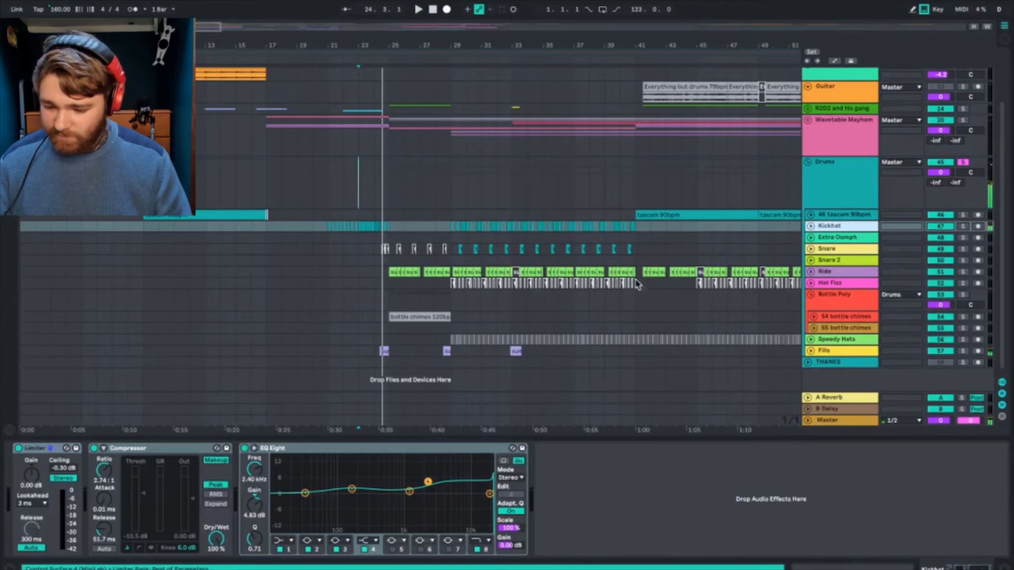
key(space)
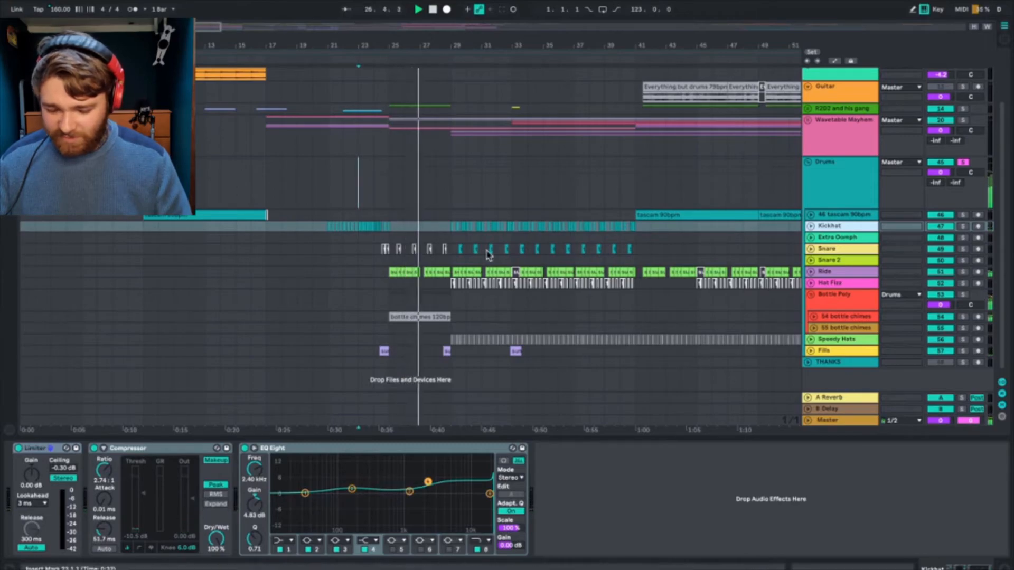
click(599, 225)
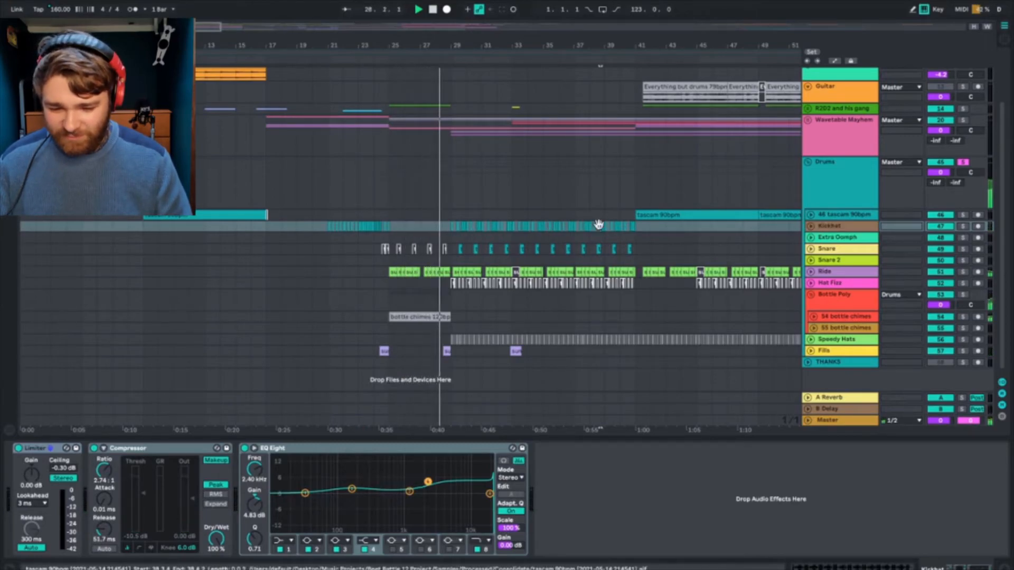
key(space)
key(space)
scroll(662, 249, right, 1)
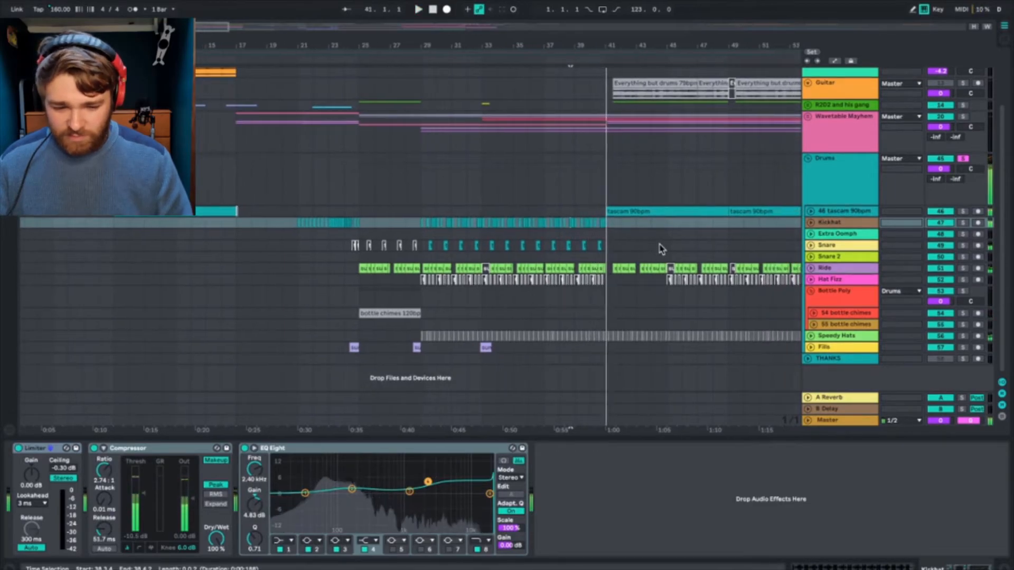
scroll(661, 249, right, 5)
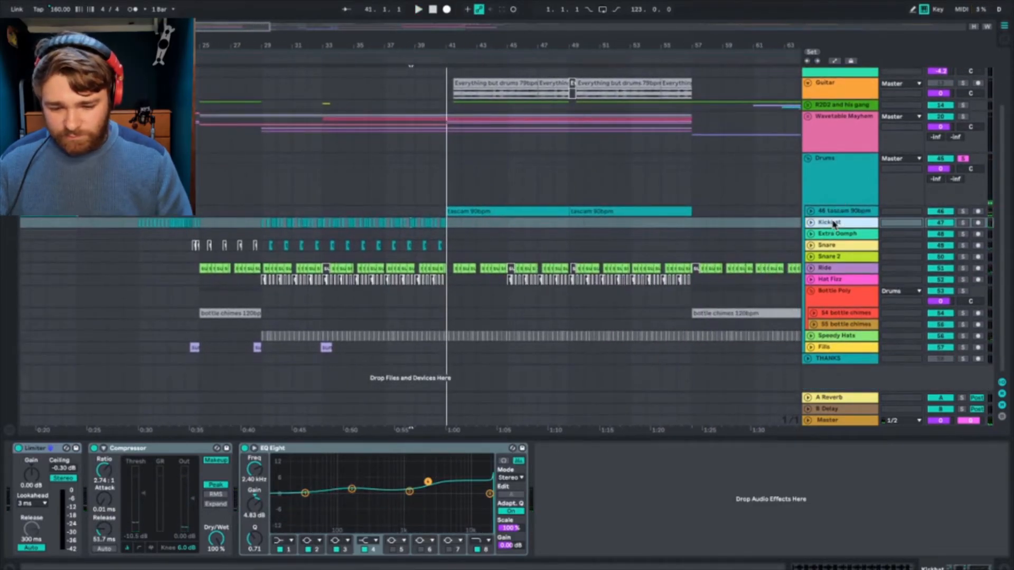
key(space)
Step: Solo the Snare track and play it from bar 29, then select the tascam 90bpm track at bar 41 to view its devices
click(266, 243)
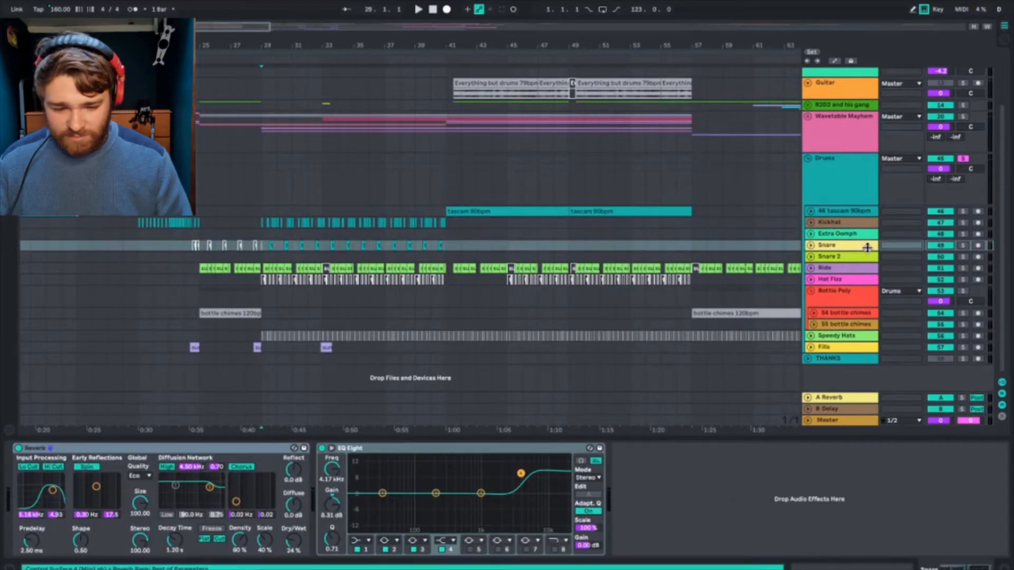
click(963, 246)
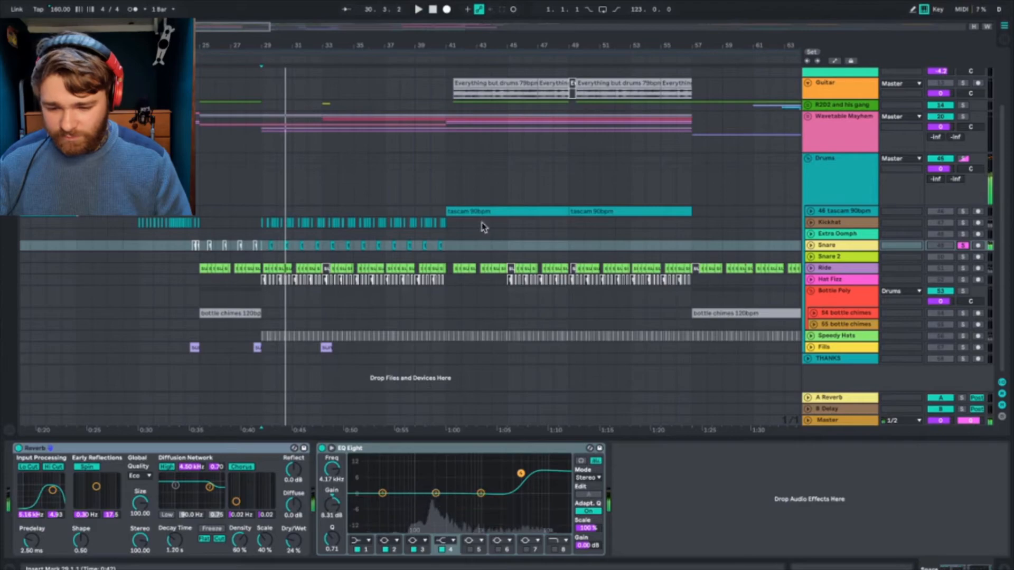
click(445, 214)
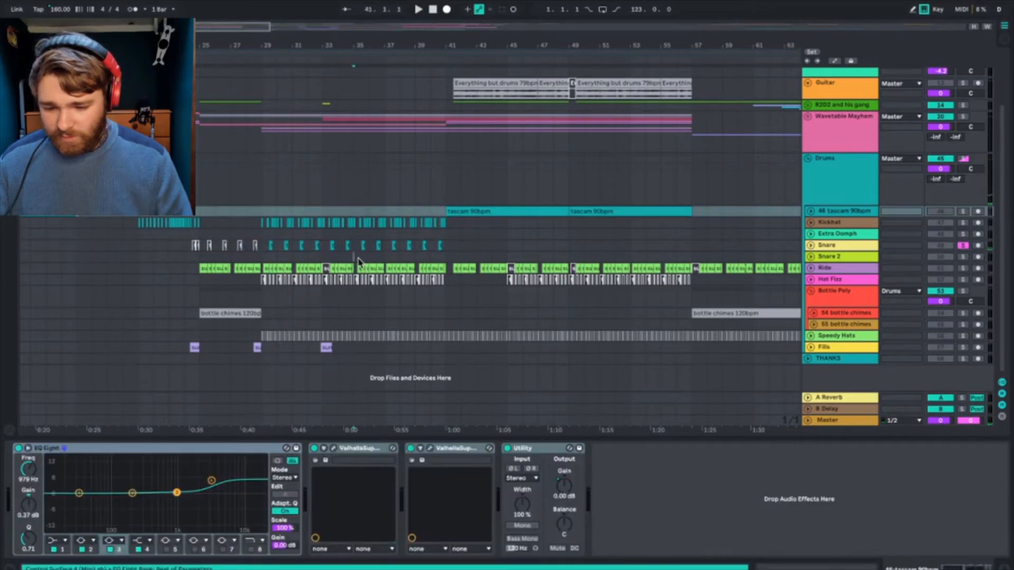
Step: Unfold the Speedy Hats track, solo it and play it from bar 35 to hear its Erosion and EQ Eight processing
click(358, 261)
click(823, 338)
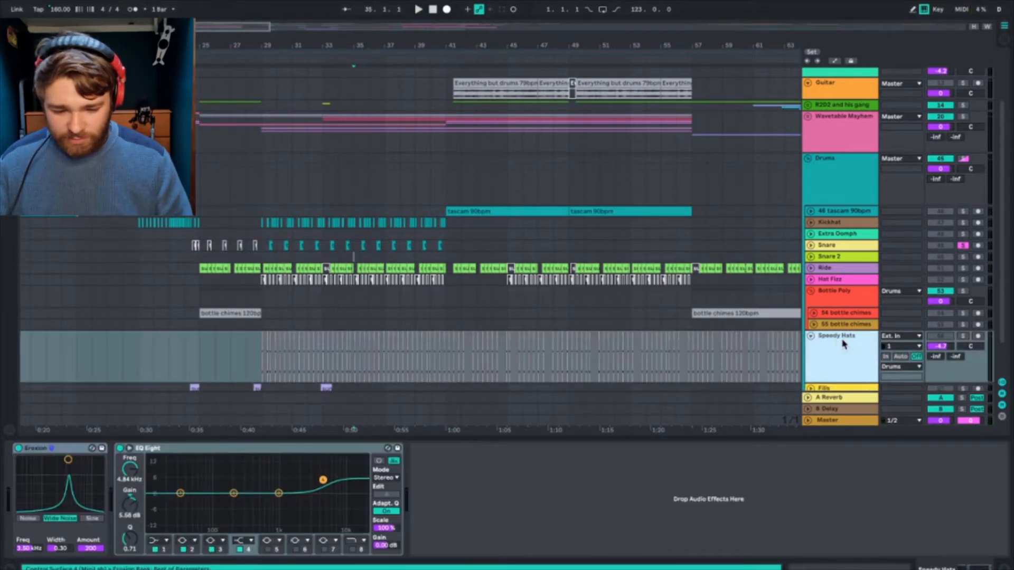
click(963, 337)
key(space)
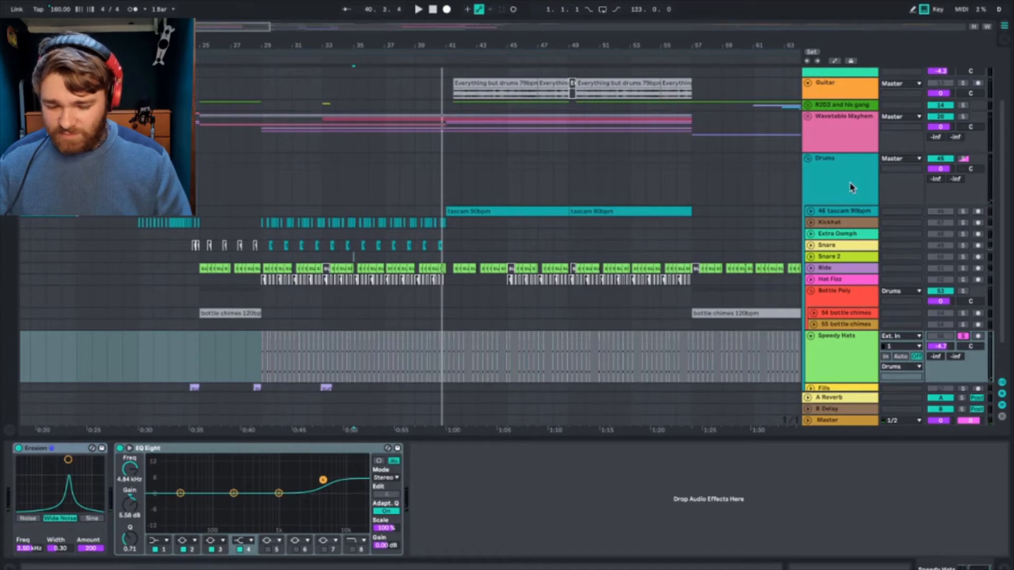
key(space)
key(space)
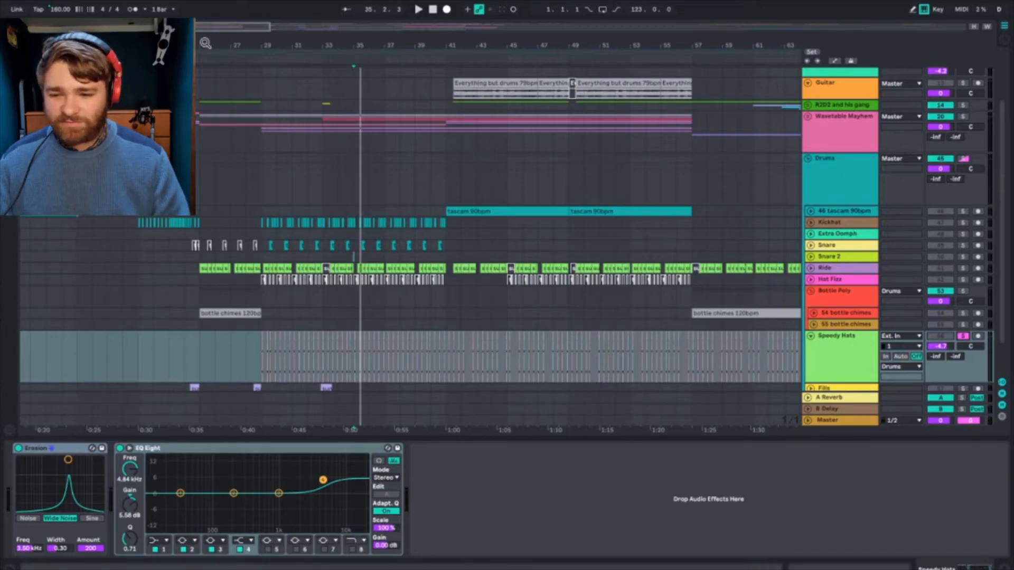
Step: Unfold the Fills track, solo it in place of Speedy Hats and play its clip just before bar 29
ctrl+scroll(389, 290, up, 5)
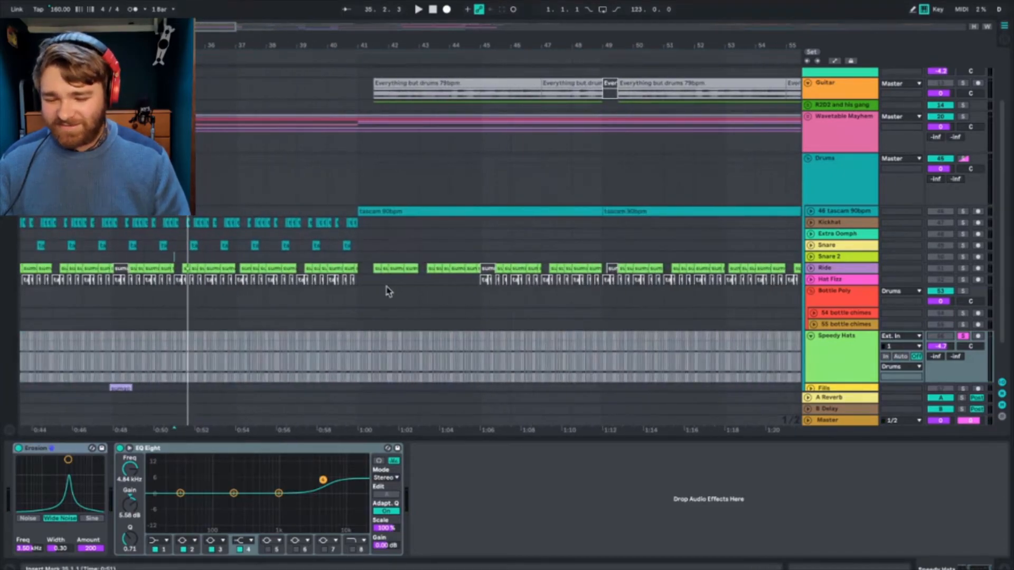
scroll(388, 290, down, 1)
scroll(388, 292, left, 3)
scroll(389, 292, up, 1)
scroll(388, 291, down, 2)
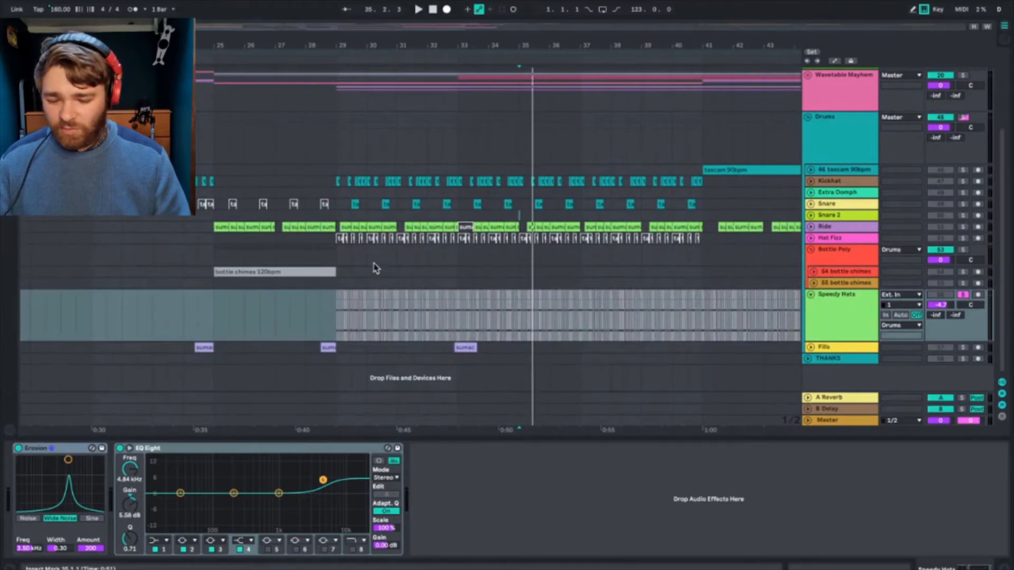
click(831, 317)
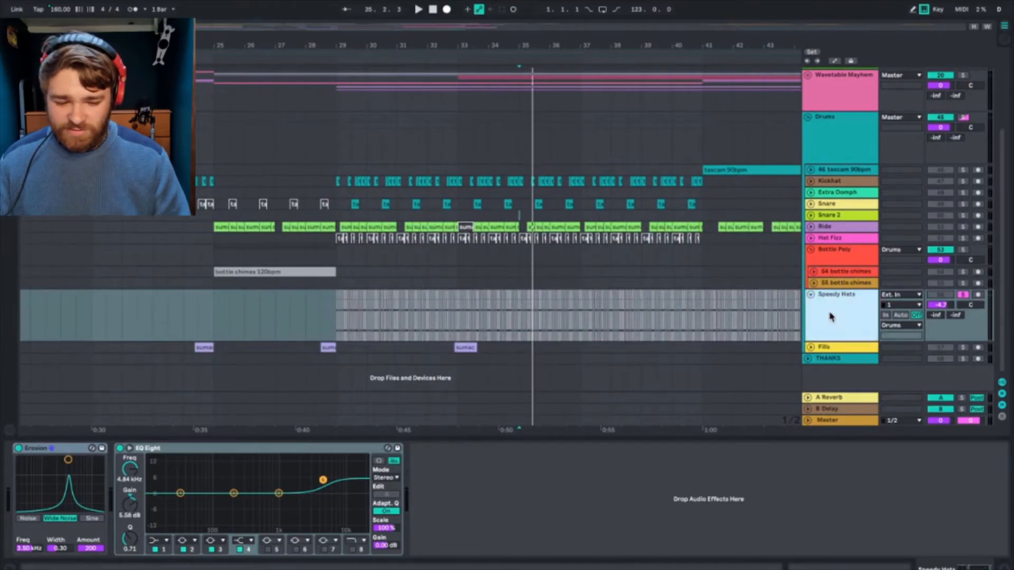
click(811, 347)
click(322, 359)
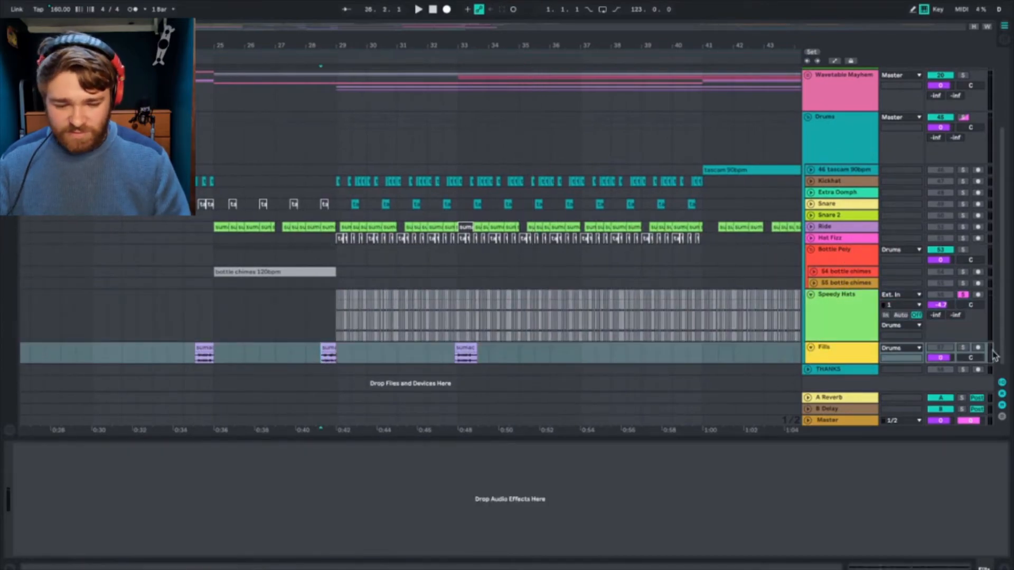
click(855, 341)
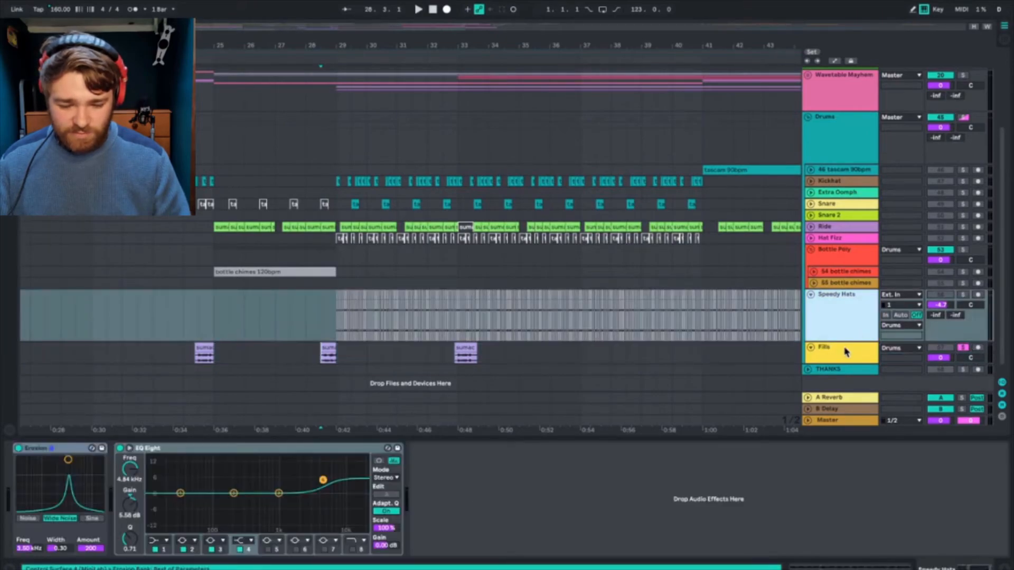
click(845, 352)
key(space)
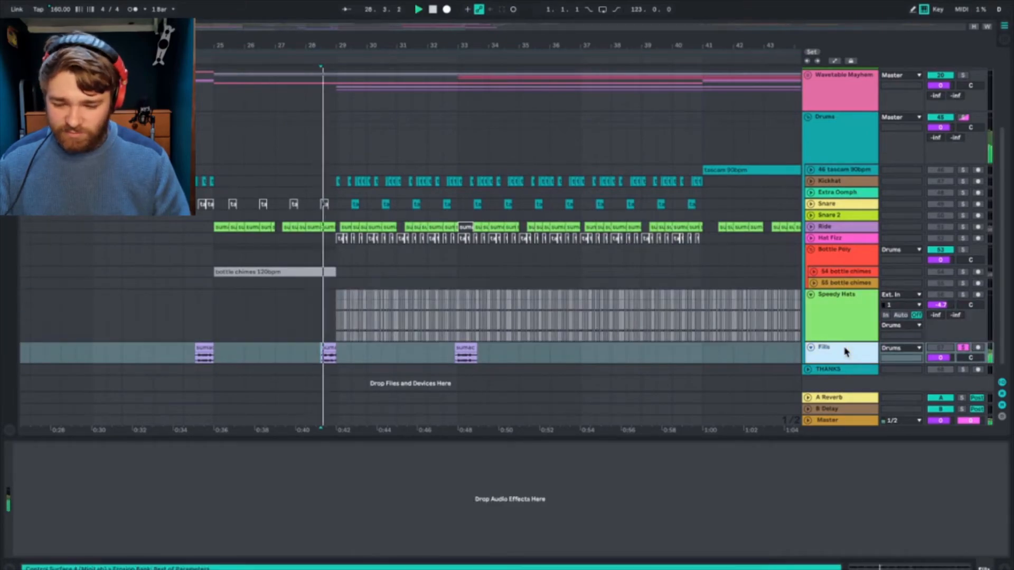
Step: Unsolo Fills, compare its clip just before bar 29 with the Speedy Hats track, and fold Speedy Hats
click(964, 347)
click(832, 307)
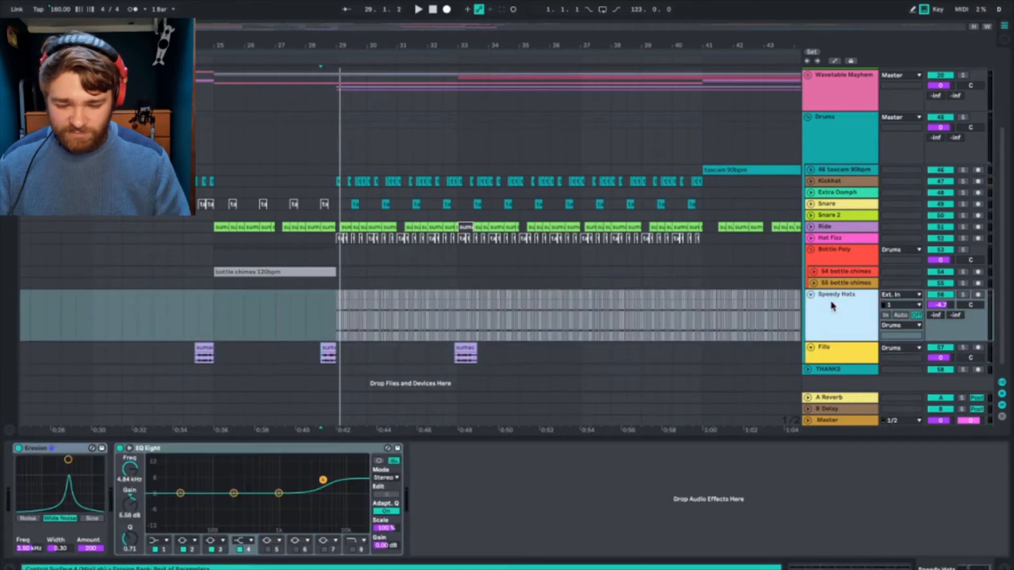
click(465, 342)
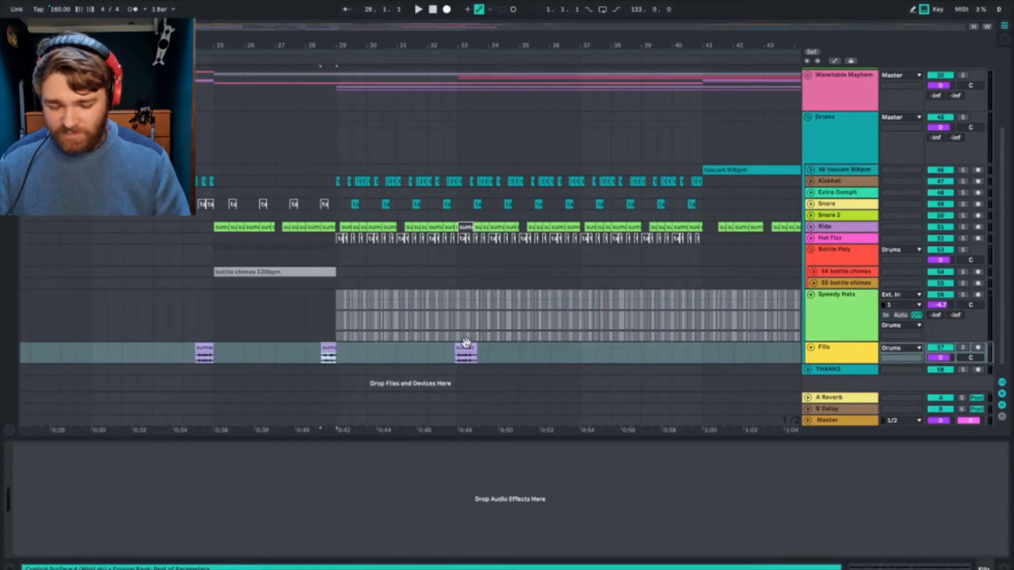
click(831, 319)
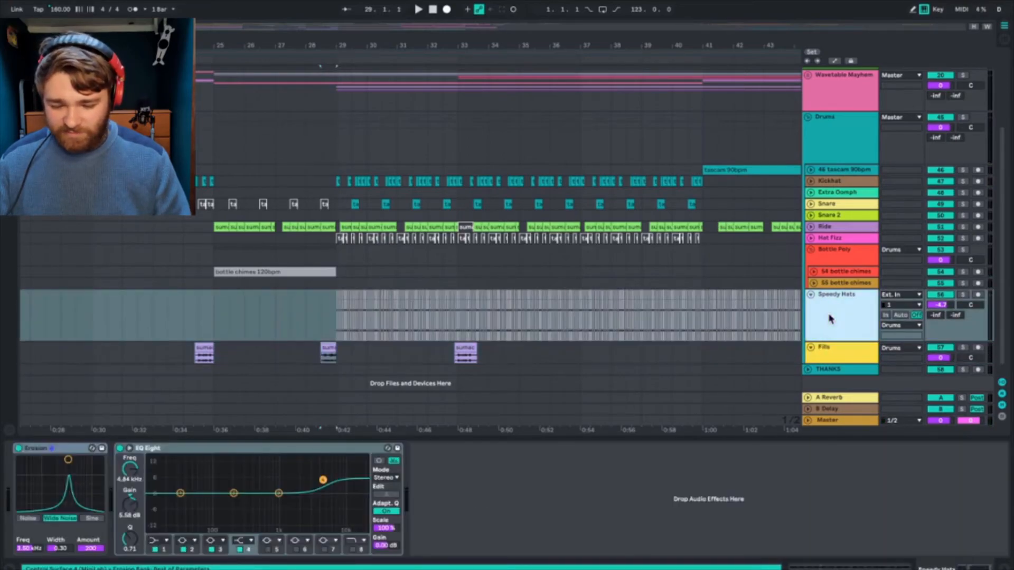
click(327, 347)
click(841, 318)
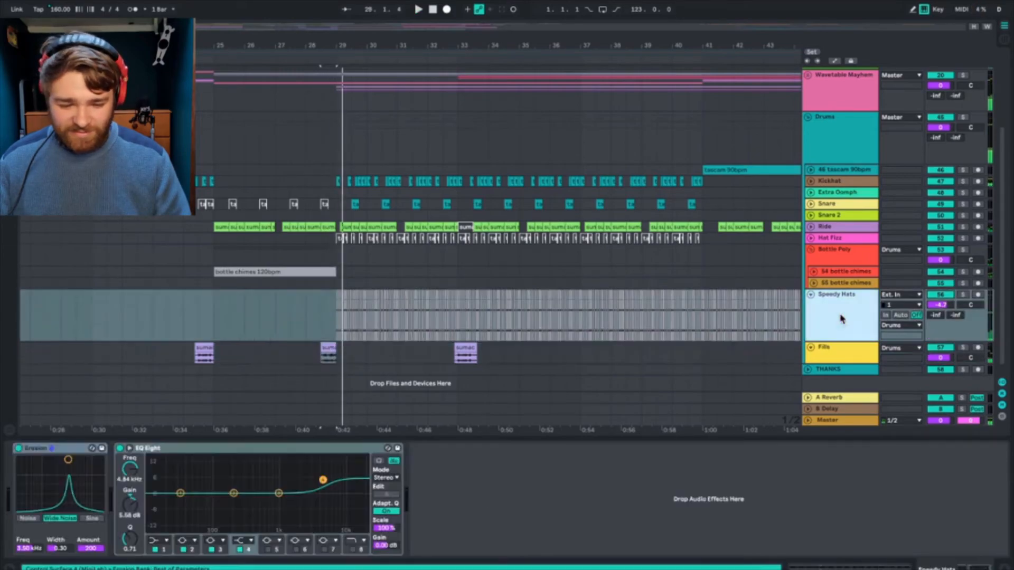
drag(816, 339, 842, 295)
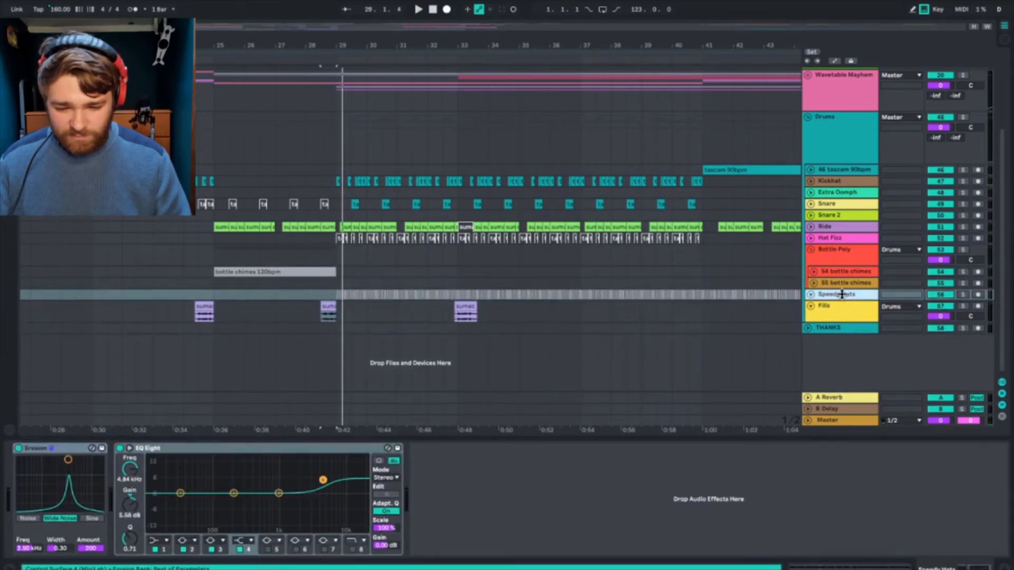
Step: Unfold the 46 tascam 90bpm track and play its clip from bar 41, soloing it to hear its EQ Eight and ValhallaSupermassive processing
scroll(516, 265, right, 10)
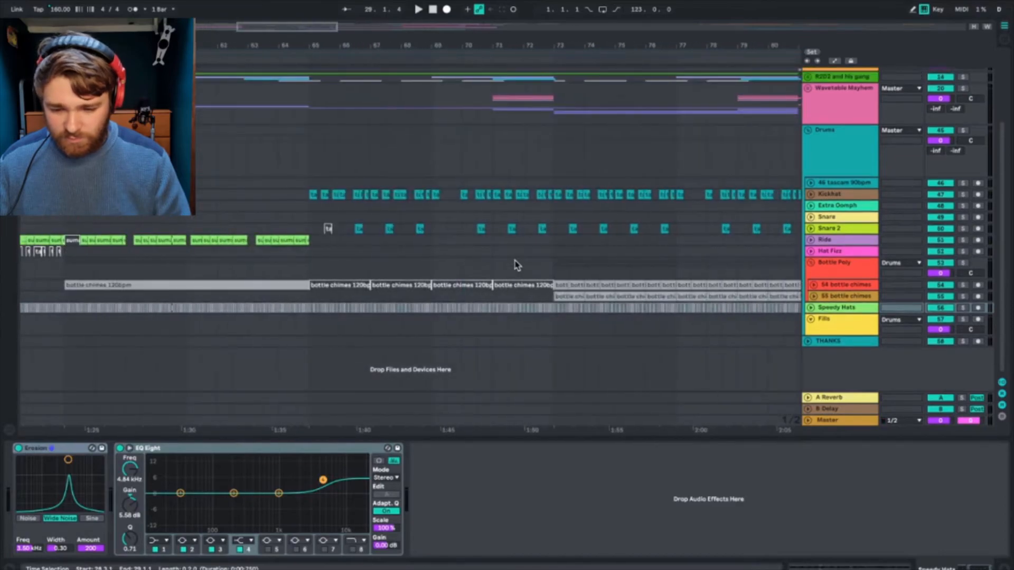
scroll(516, 265, left, 3)
scroll(516, 265, up, 1)
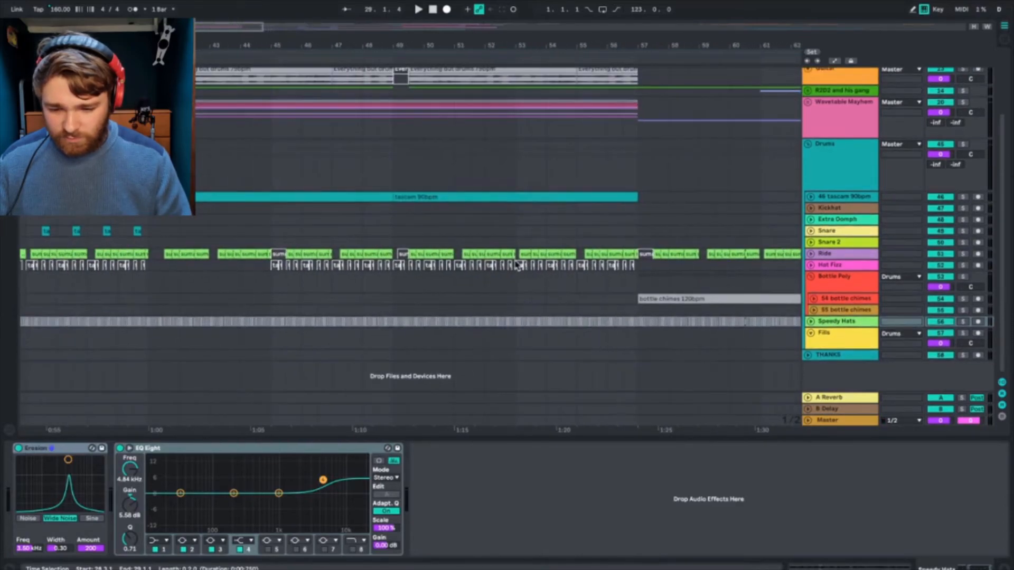
click(591, 174)
click(348, 197)
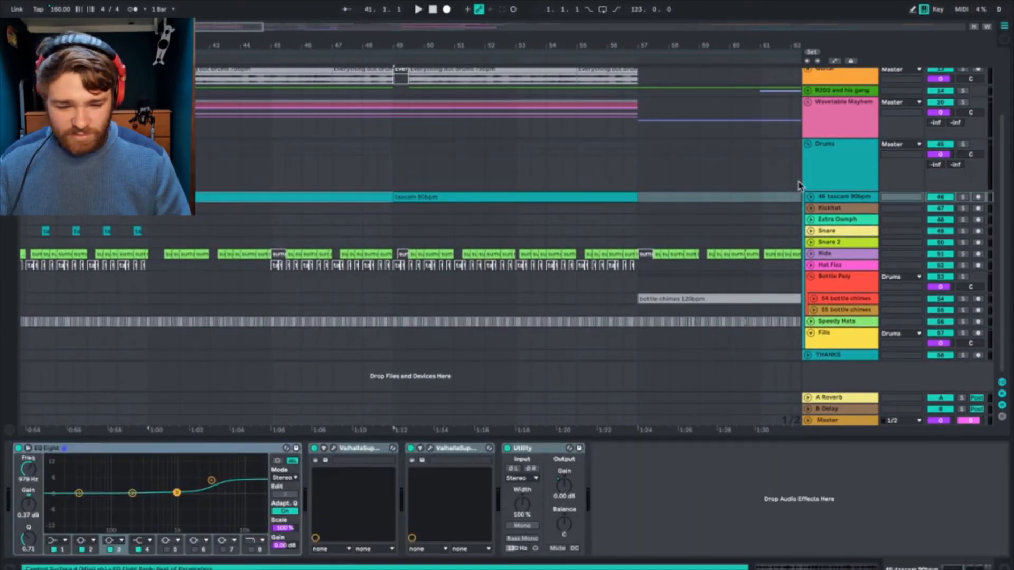
click(811, 197)
click(850, 204)
click(351, 198)
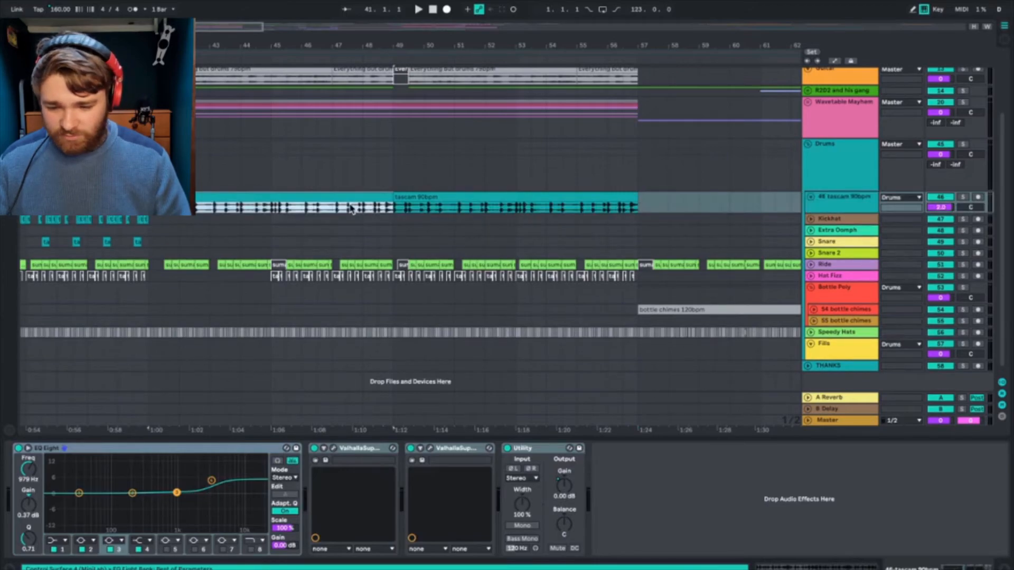
key(space)
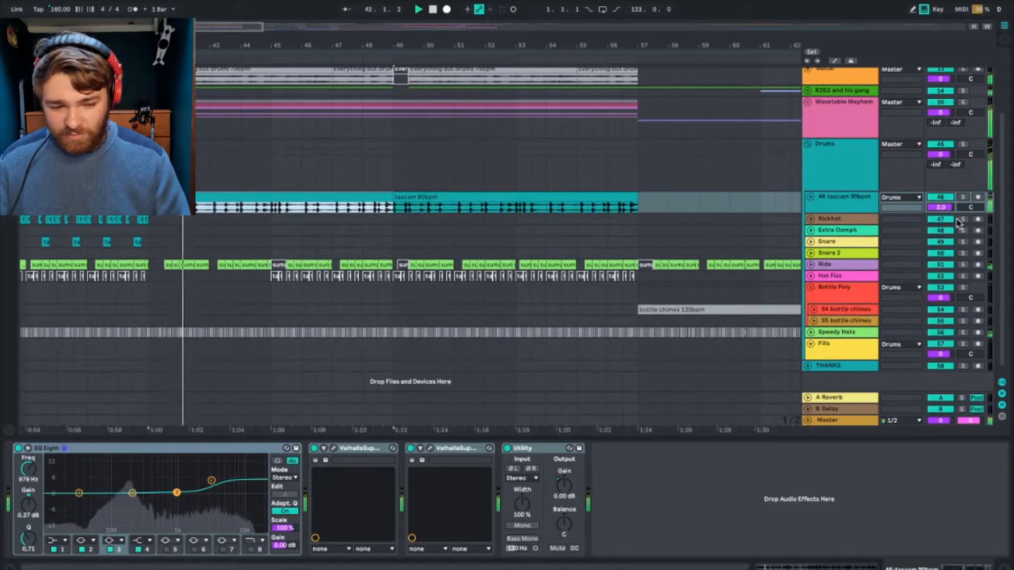
click(963, 197)
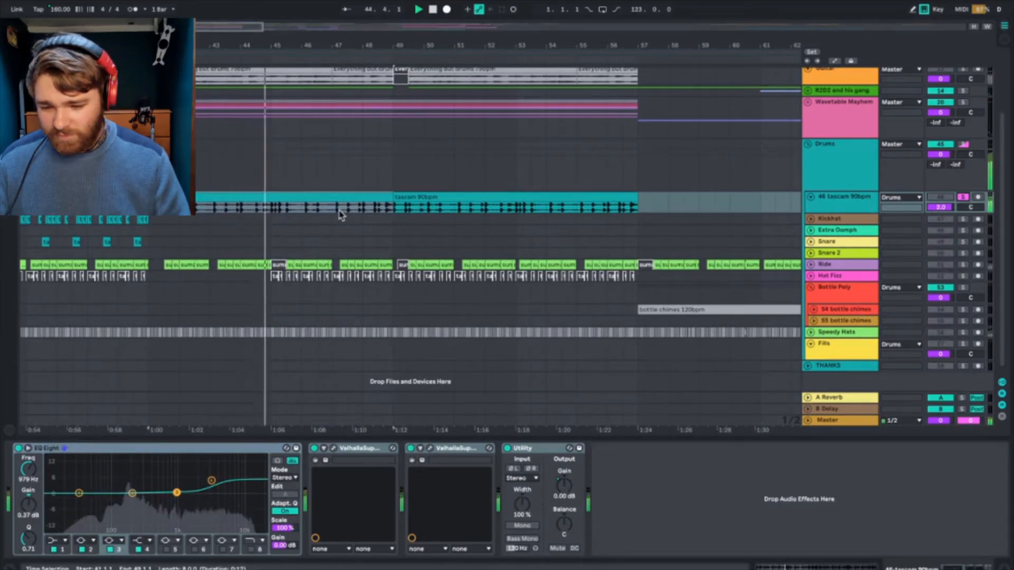
click(858, 206)
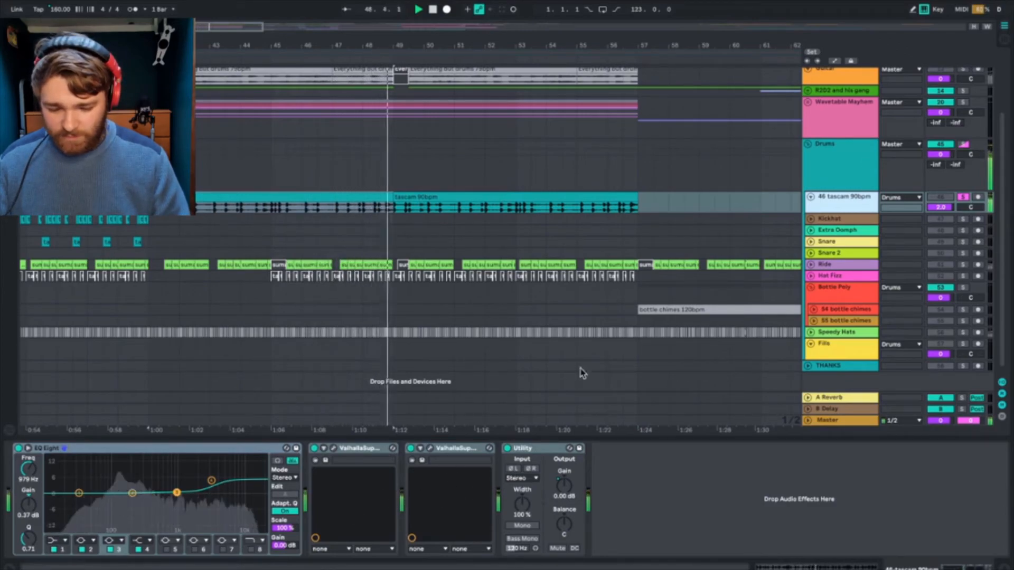
key(space)
Step: Show automation, enlarge the 46 tascam 90bpm track and display its ValhallaSupermassive Mix envelope while auditioning the clip
click(834, 61)
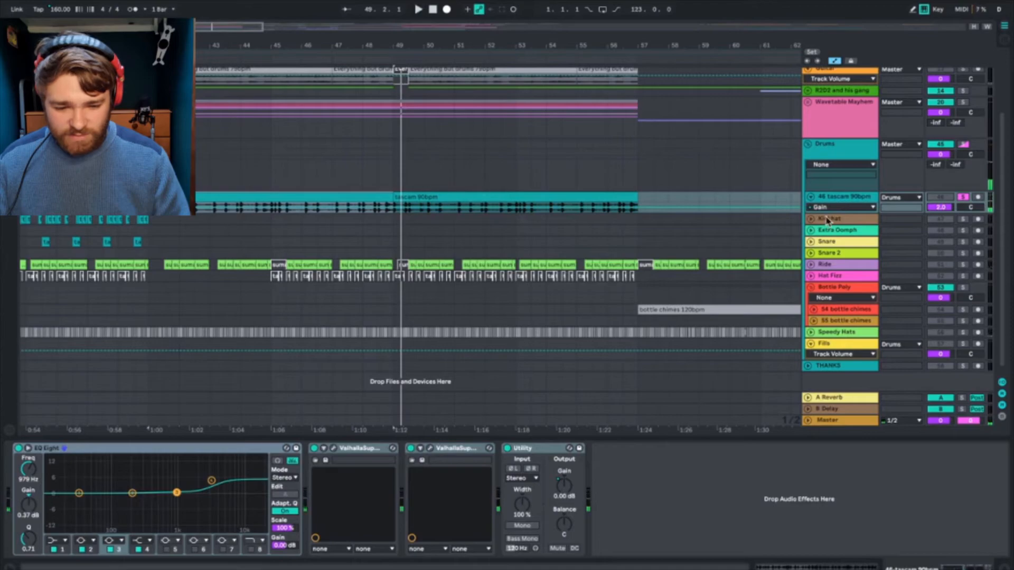
drag(826, 211, 826, 258)
click(832, 209)
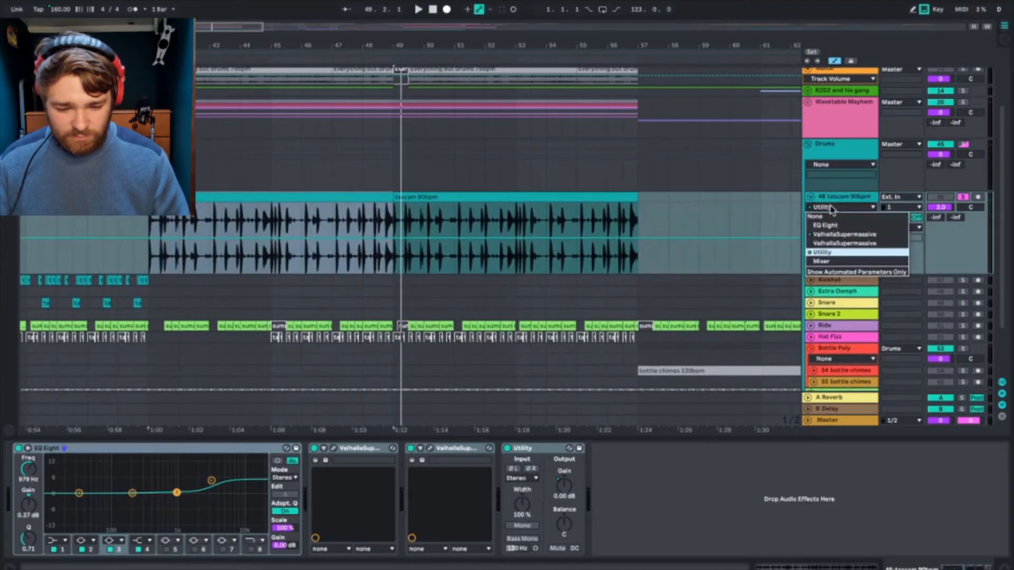
click(837, 232)
key(space)
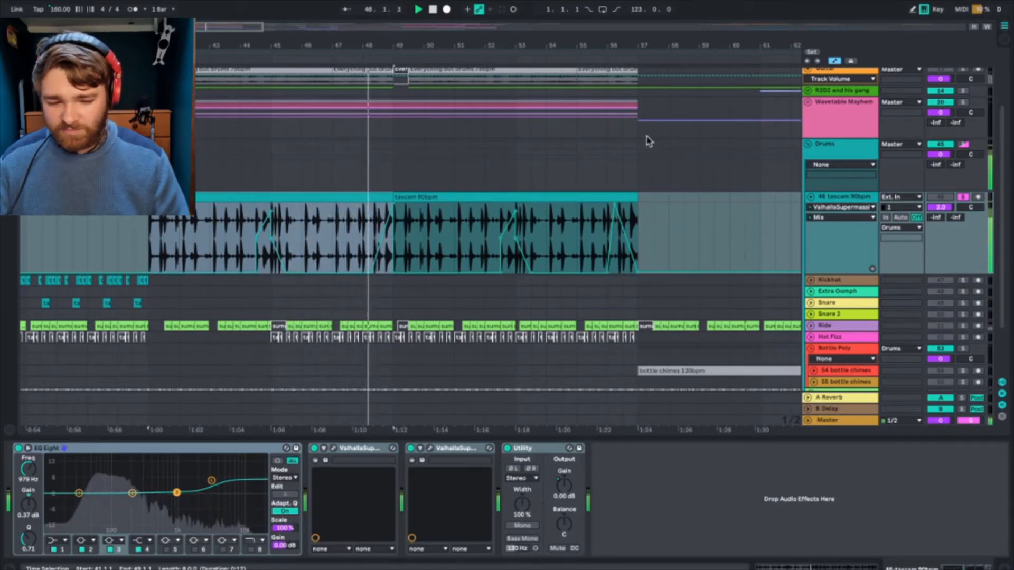
Step: Clear the tascam and Drums solos, check the Drums group folded and unfolded, and hide the automation lanes
click(964, 144)
click(831, 147)
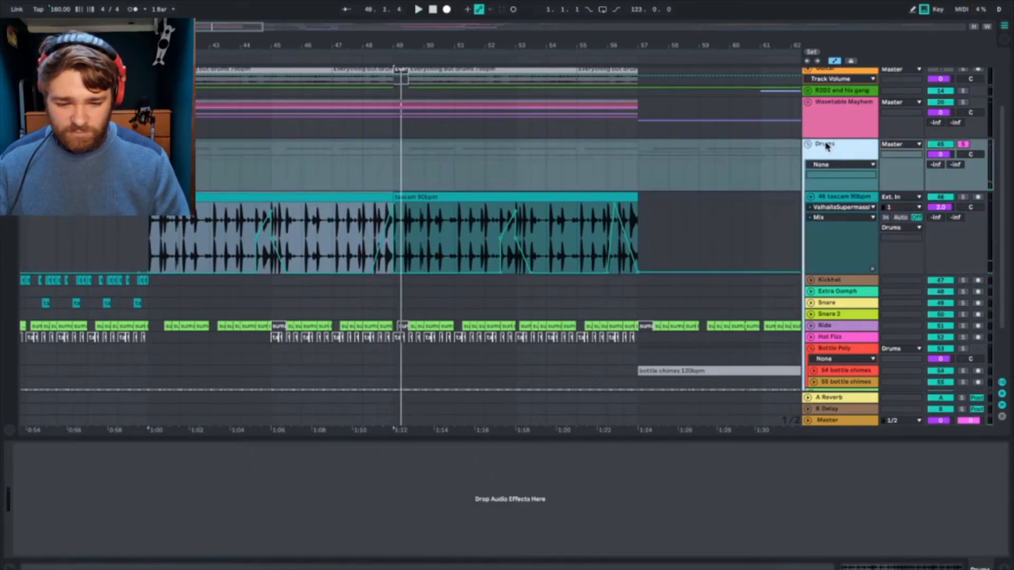
click(808, 144)
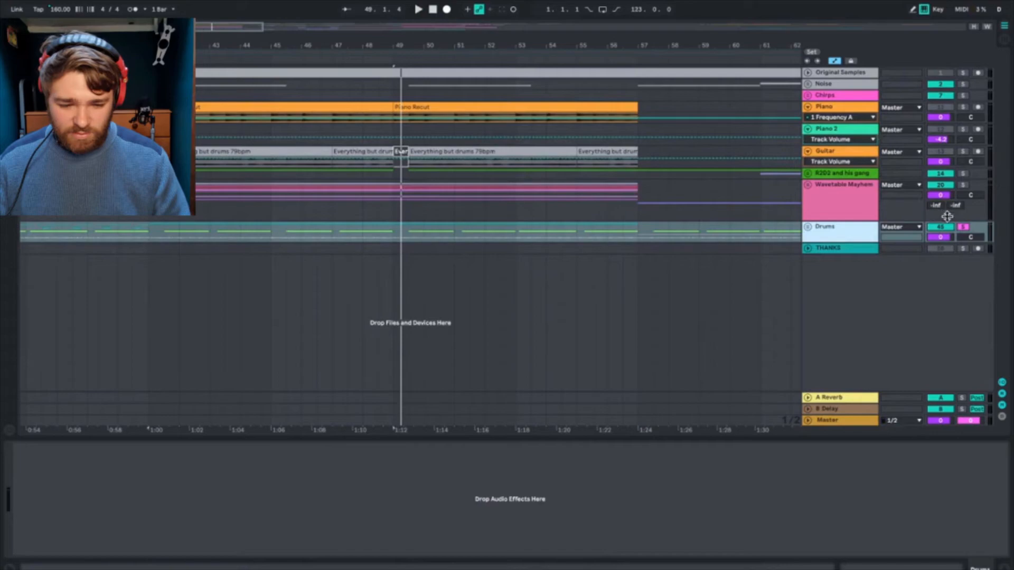
click(808, 228)
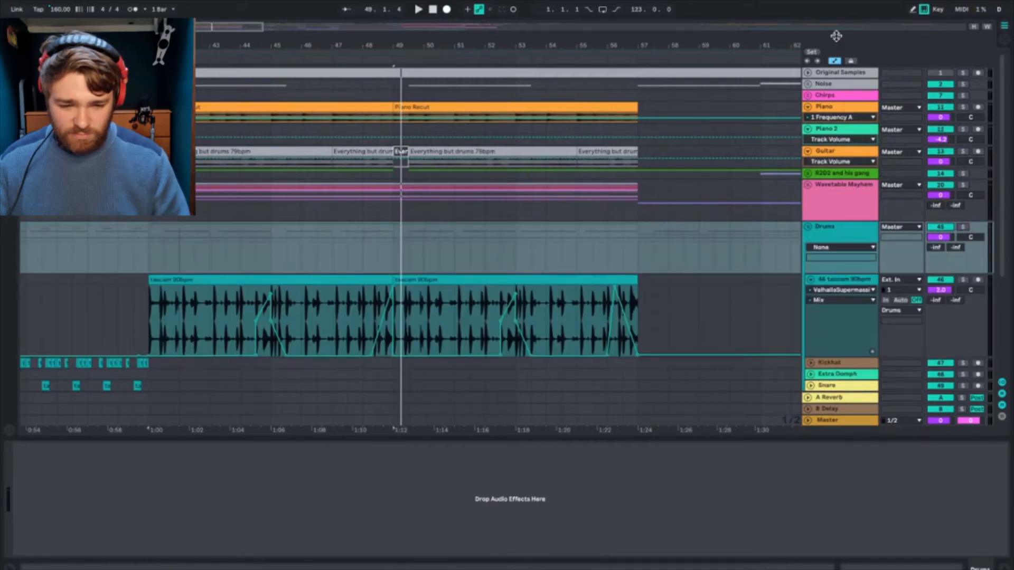
click(833, 59)
Step: Play the arrangement from about bar 61 to hear the drums leading into bar 65
scroll(708, 285, down, 5)
scroll(708, 285, right, 3)
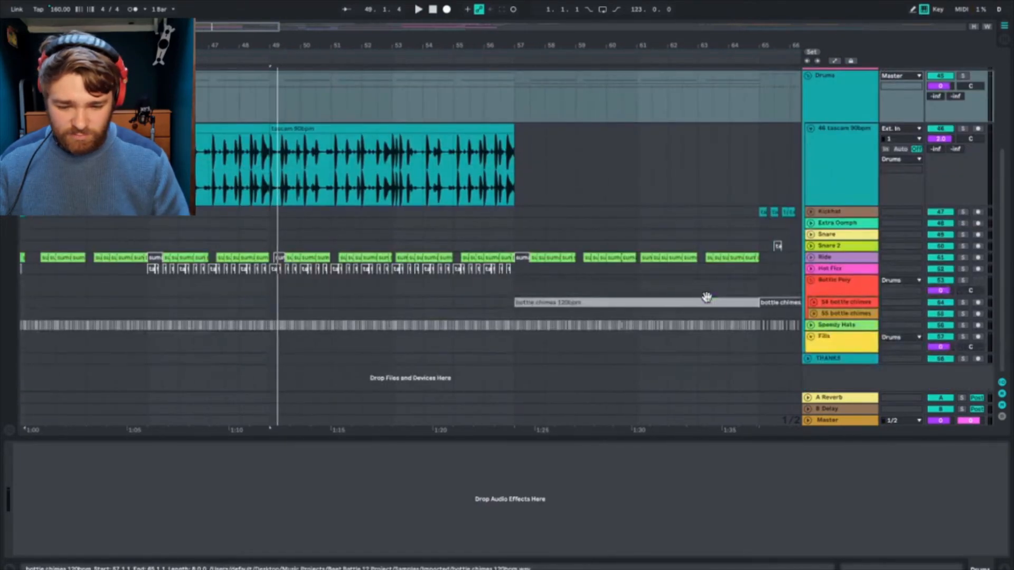
click(660, 245)
key(space)
scroll(659, 245, right, 10)
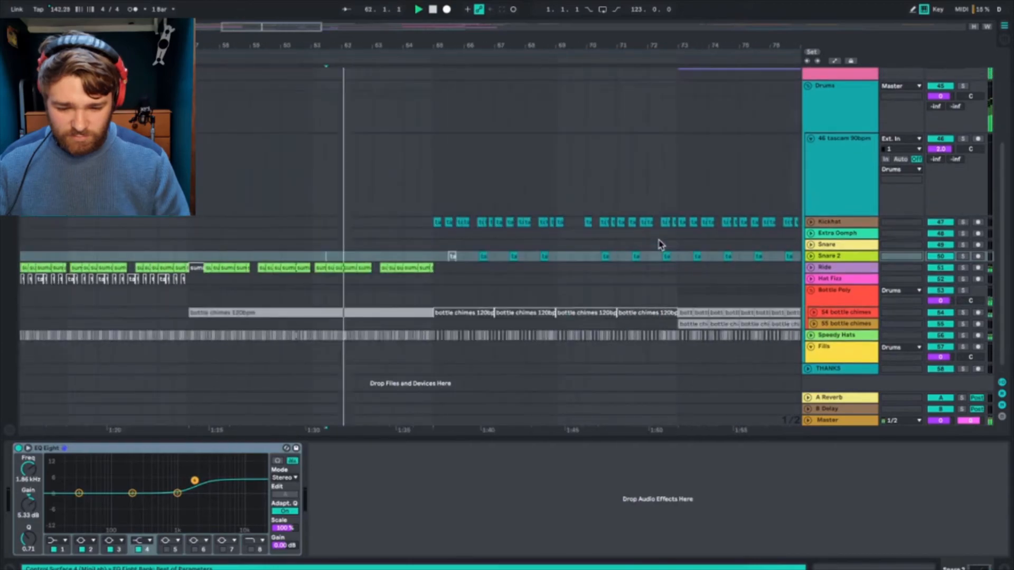
Step: Play from bar 81 and unfold both bottle chimes tracks in the Bottle Poly group to examine their clips up close
scroll(660, 245, up, 1)
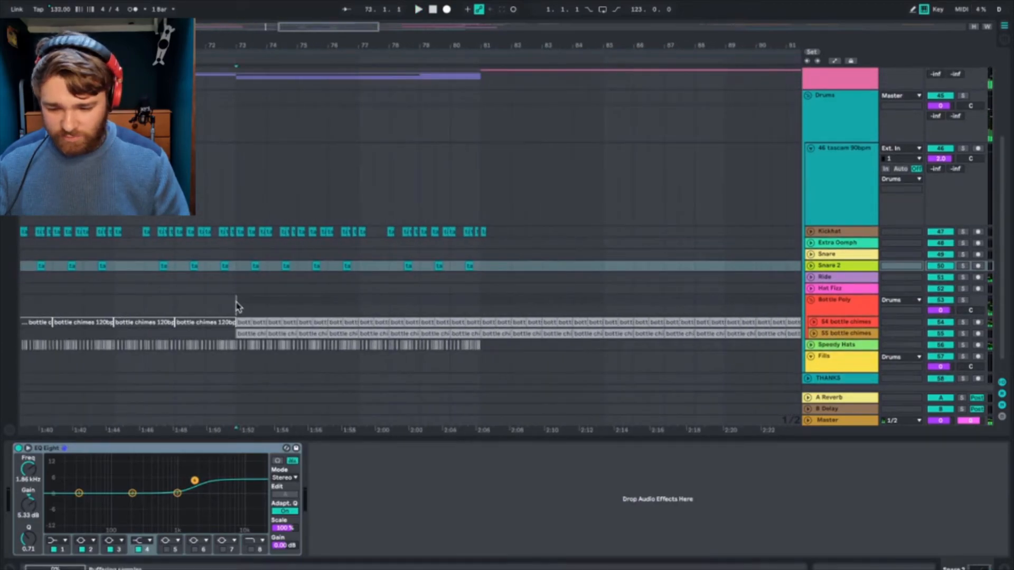
click(236, 306)
click(479, 303)
click(824, 325)
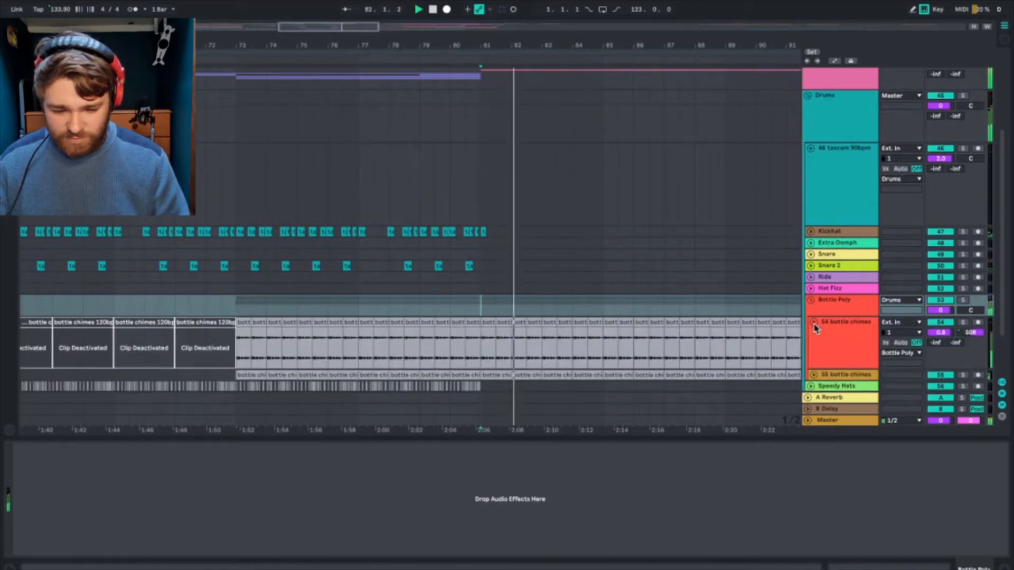
click(813, 376)
scroll(731, 203, down, 3)
drag(350, 29, 350, 105)
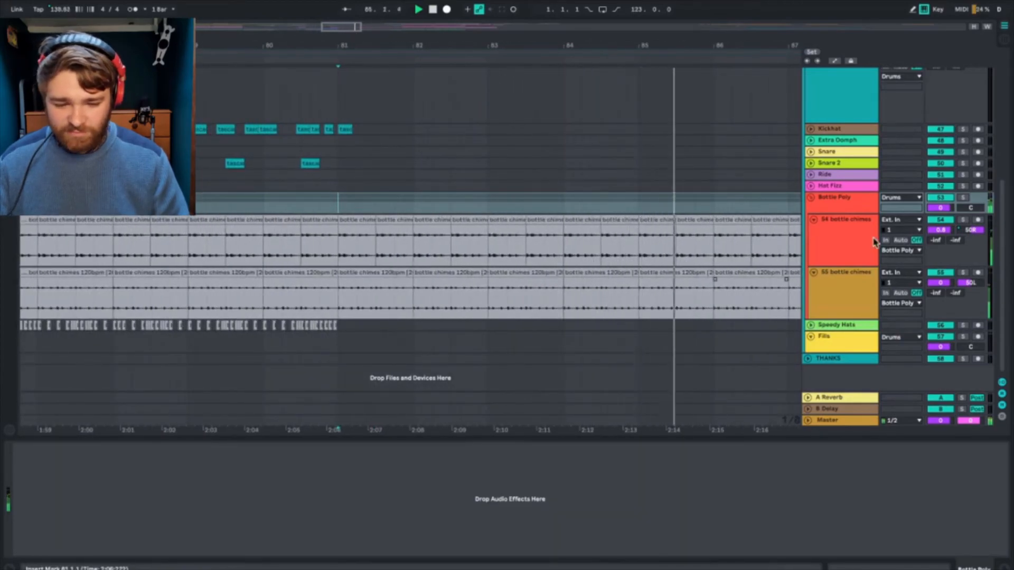
Step: Solo the Bottle Poly group, play its two bottle chimes tracks from bar 81, and unsolo it
click(963, 199)
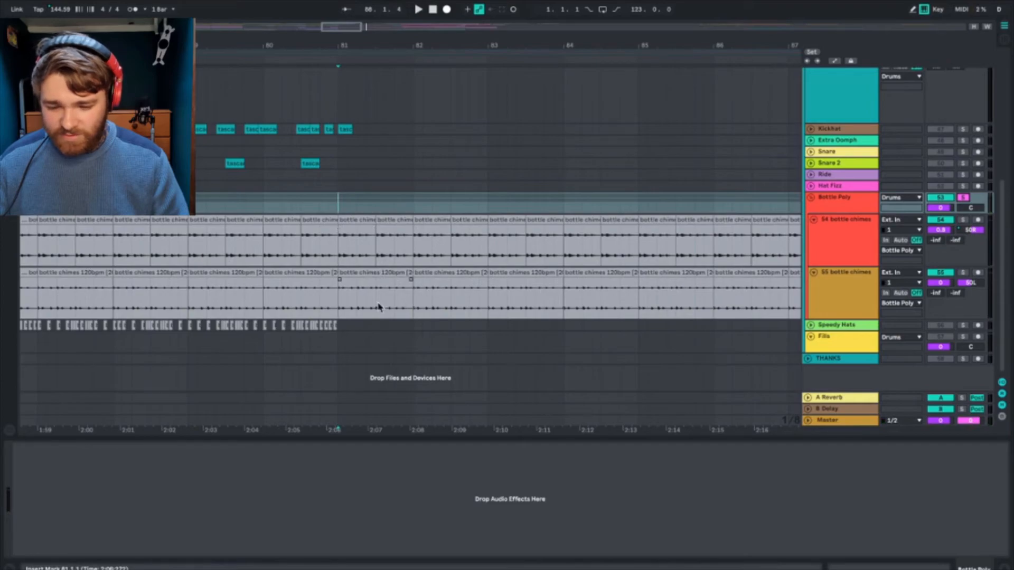
key(space)
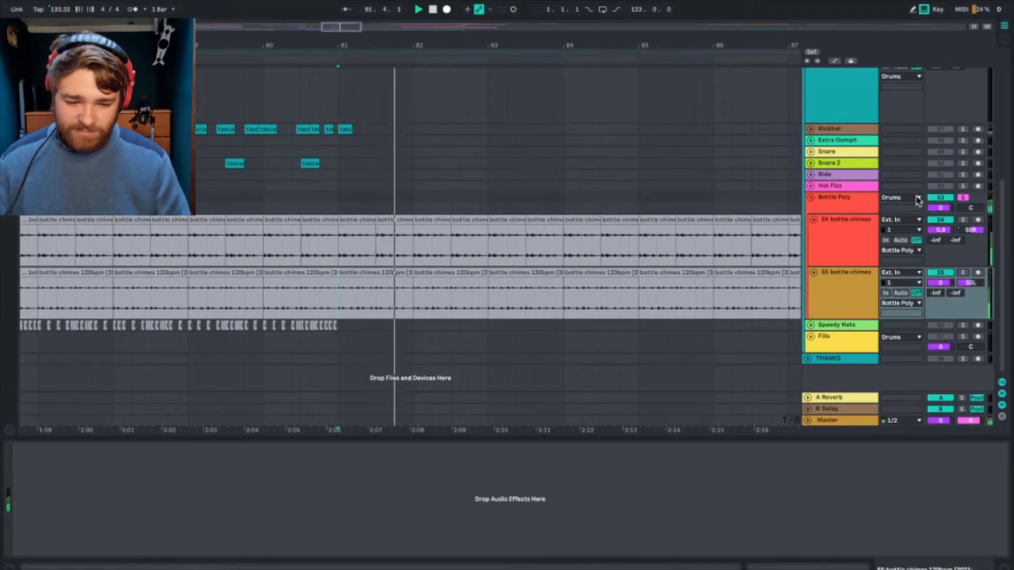
click(852, 205)
click(842, 244)
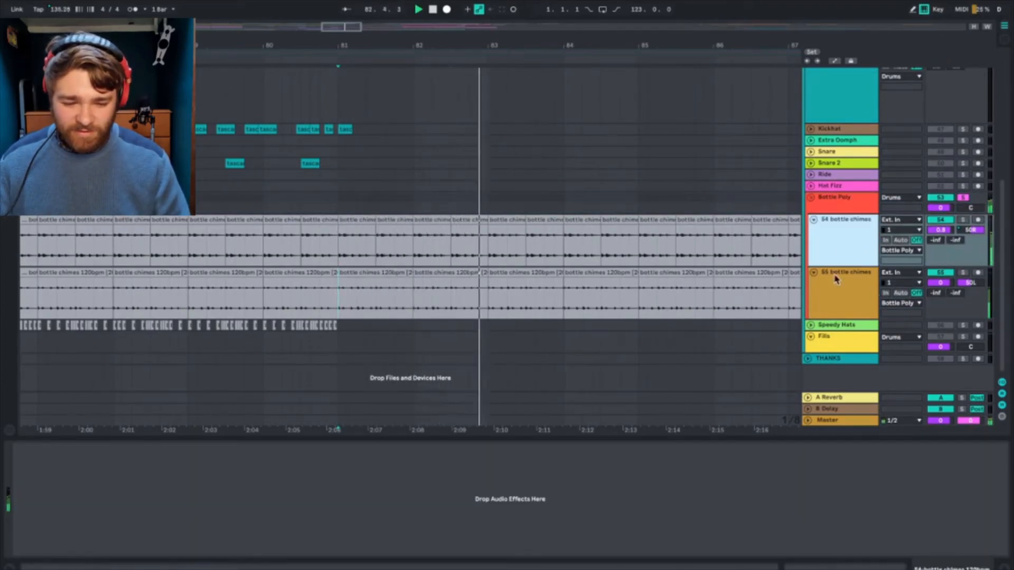
click(964, 198)
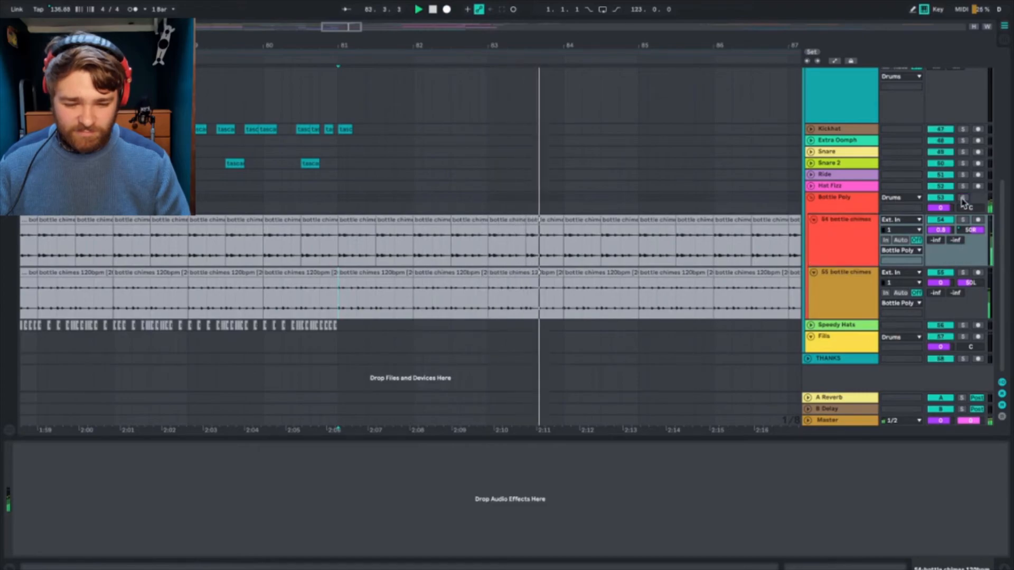
Step: Fold the Bottle Poly and Drums groups and play the full arrangement from bar 39
click(810, 198)
scroll(650, 164, up, 5)
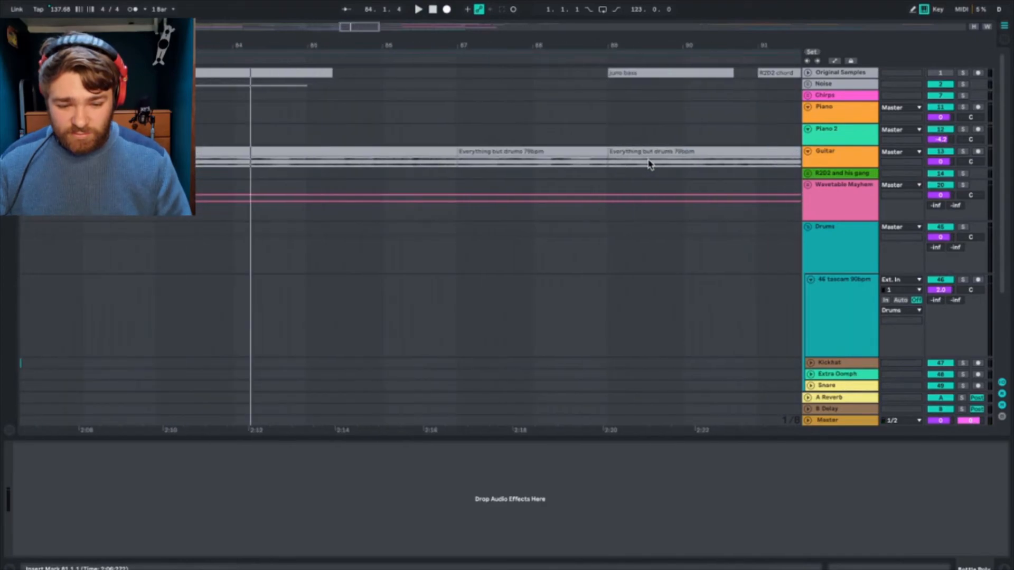
click(808, 228)
drag(369, 30, 370, 30)
click(242, 142)
key(space)
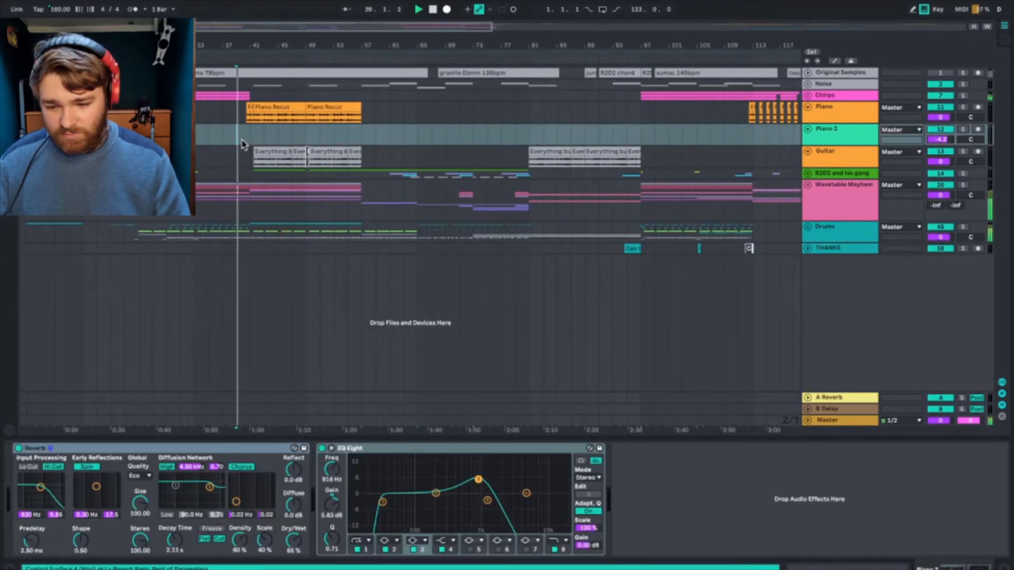
scroll(263, 162, left, 2)
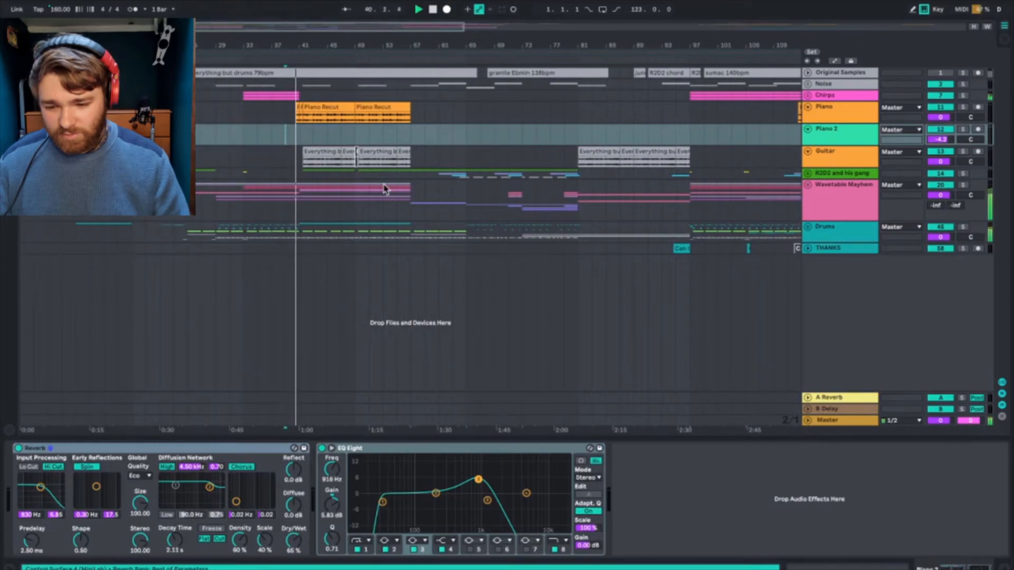
scroll(385, 189, right, 1)
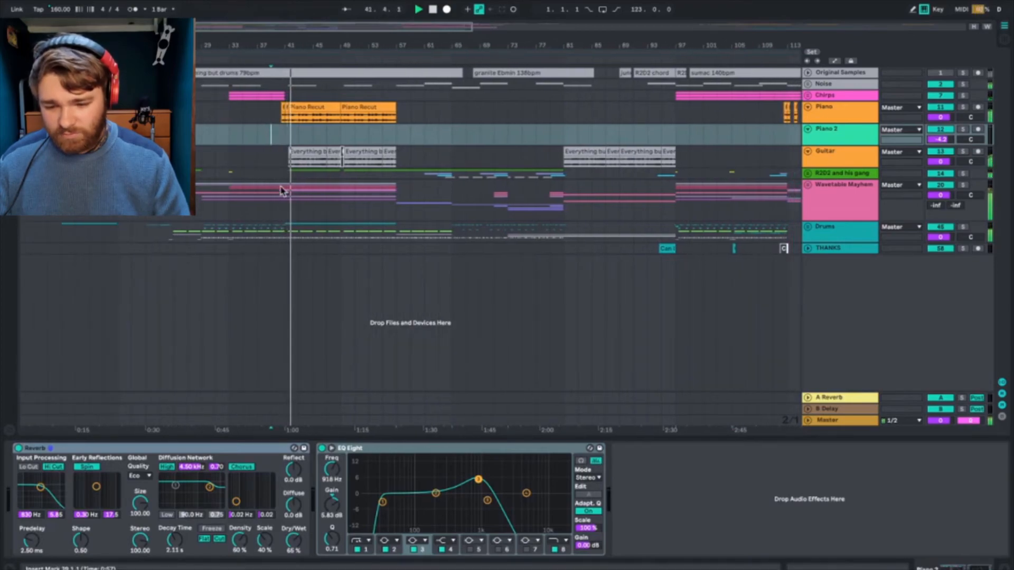
Step: Solo and unfold the Wavetable Mayhem group during playback, and examine the clips of its arp, chord and bass tracks
click(820, 199)
click(962, 186)
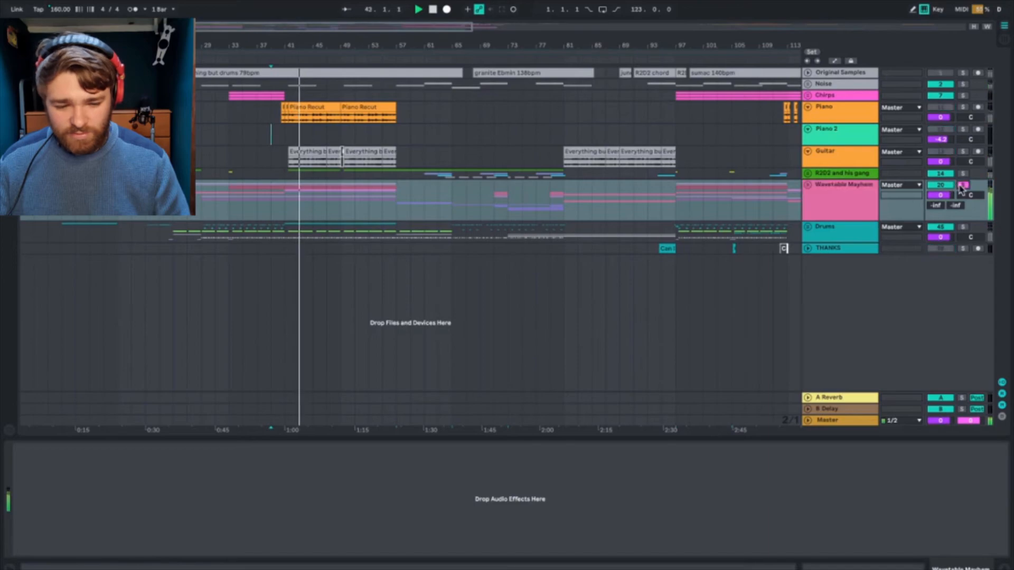
click(806, 187)
scroll(783, 285, down, 5)
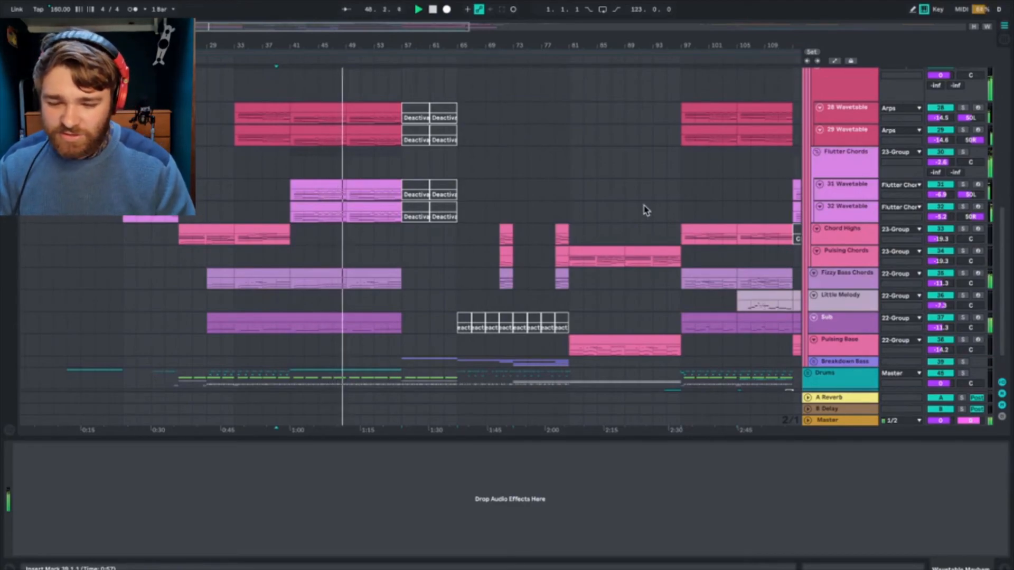
drag(349, 45, 351, 111)
drag(241, 28, 241, 23)
drag(489, 46, 488, 30)
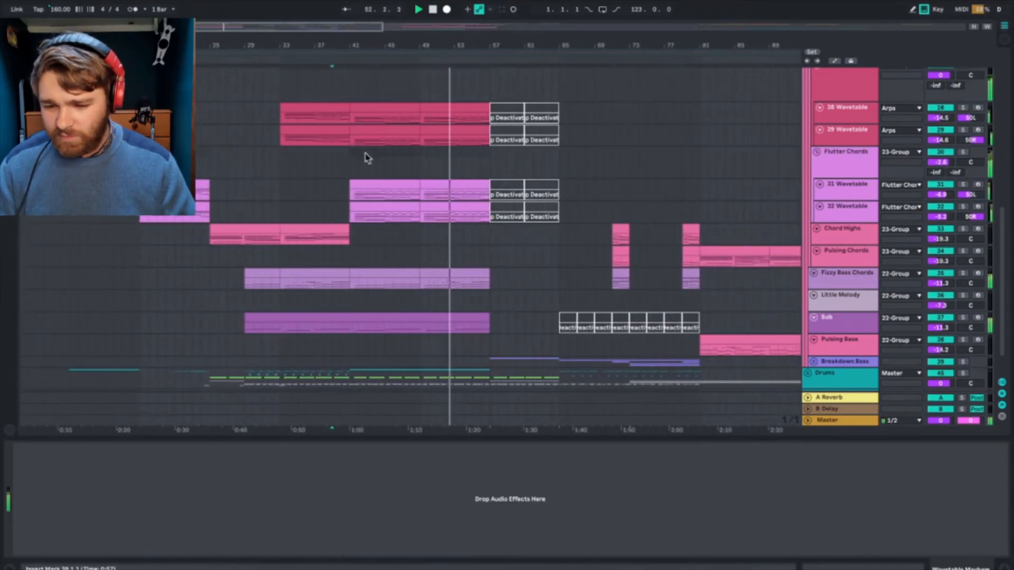
scroll(512, 130, up, 10)
scroll(516, 131, down, 2)
scroll(516, 131, down, 8)
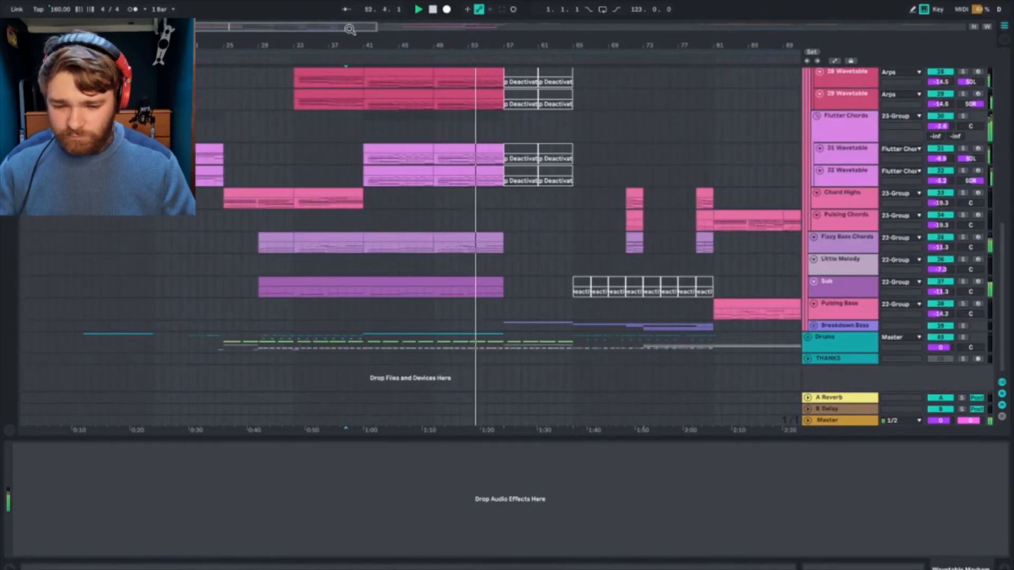
Step: Hide the device view, examine the Wavetable Mayhem group's tracks during playback, and select the group before stopping at bar 61
drag(296, 29, 296, 22)
scroll(512, 168, up, 5)
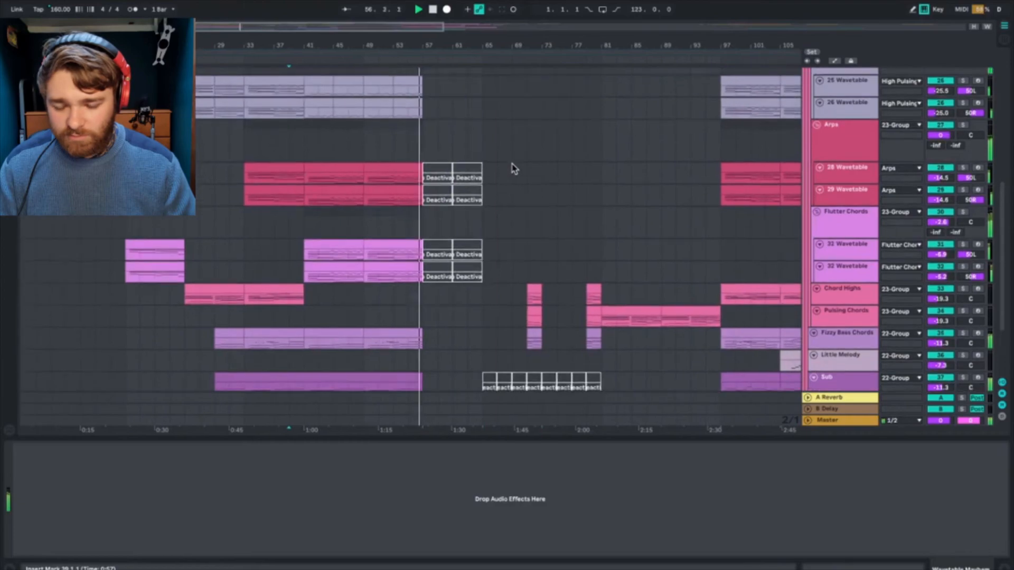
scroll(513, 168, down, 5)
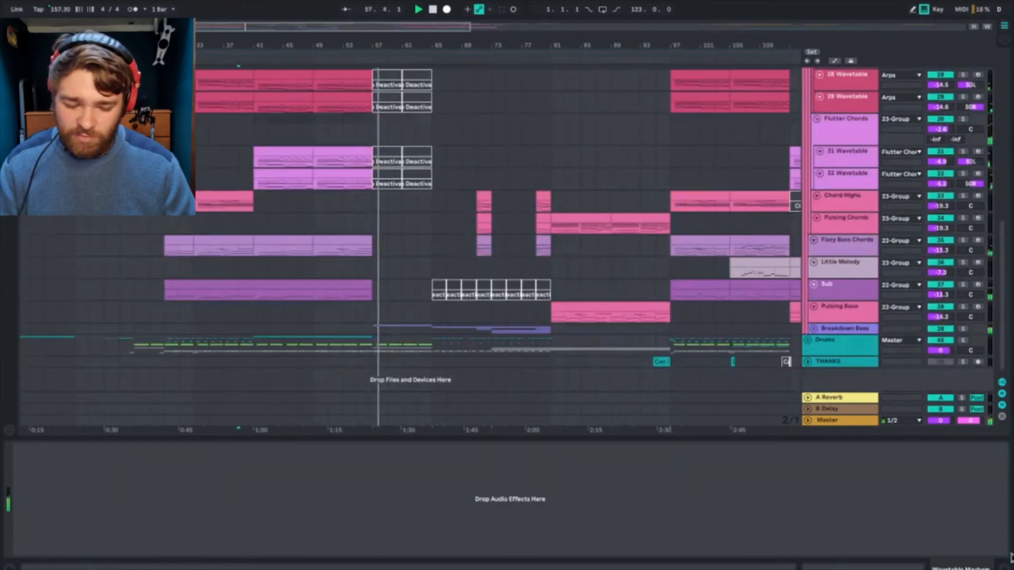
click(1004, 568)
scroll(826, 152, up, 5)
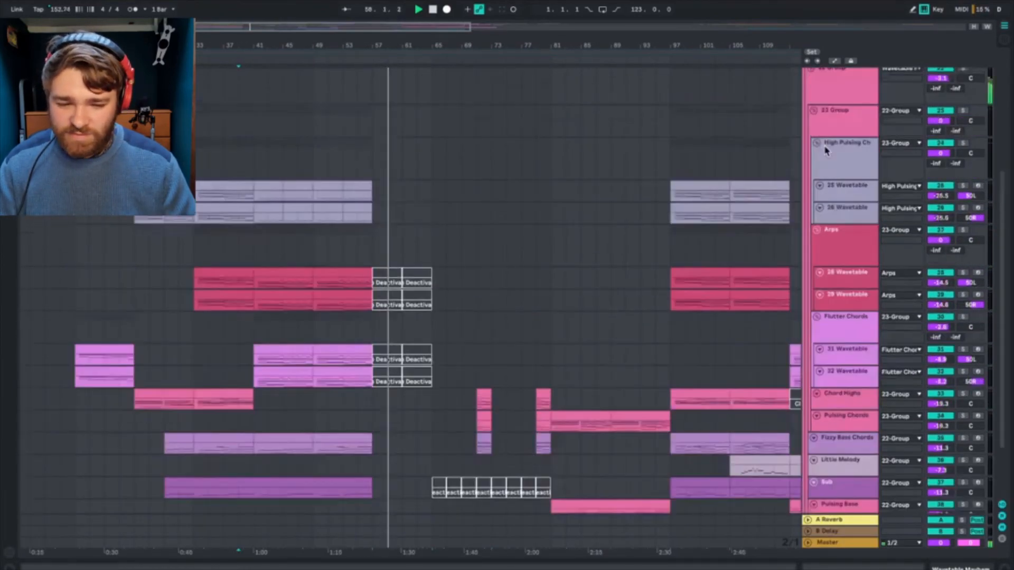
scroll(826, 151, up, 1)
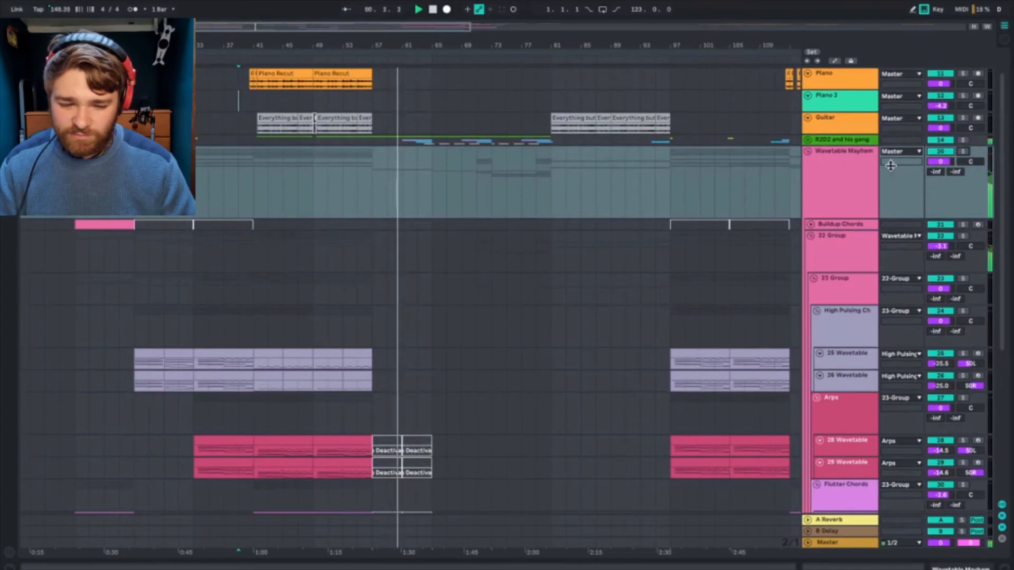
click(851, 182)
click(824, 261)
click(825, 153)
key(space)
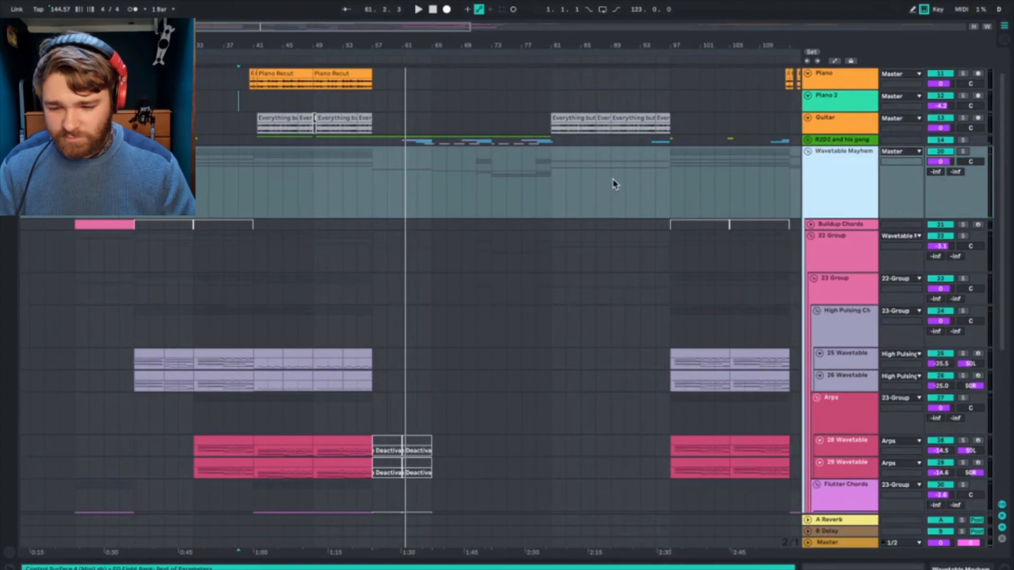
Step: Play the arrangement from about bar 51 and again from bar 65, following the Wavetable tracks' clips
click(328, 267)
scroll(328, 267, down, 4)
key(space)
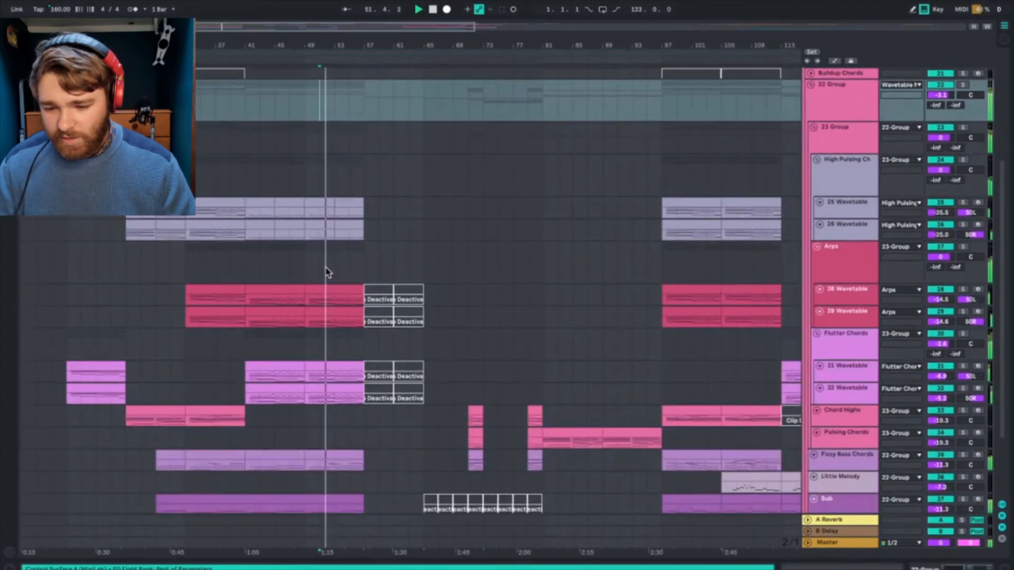
click(423, 415)
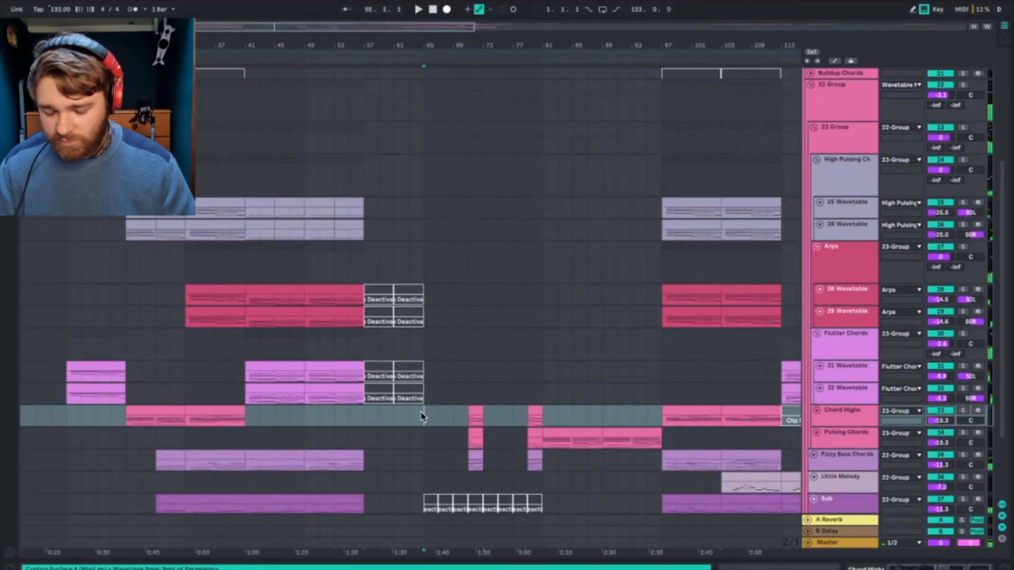
scroll(510, 368, down, 4)
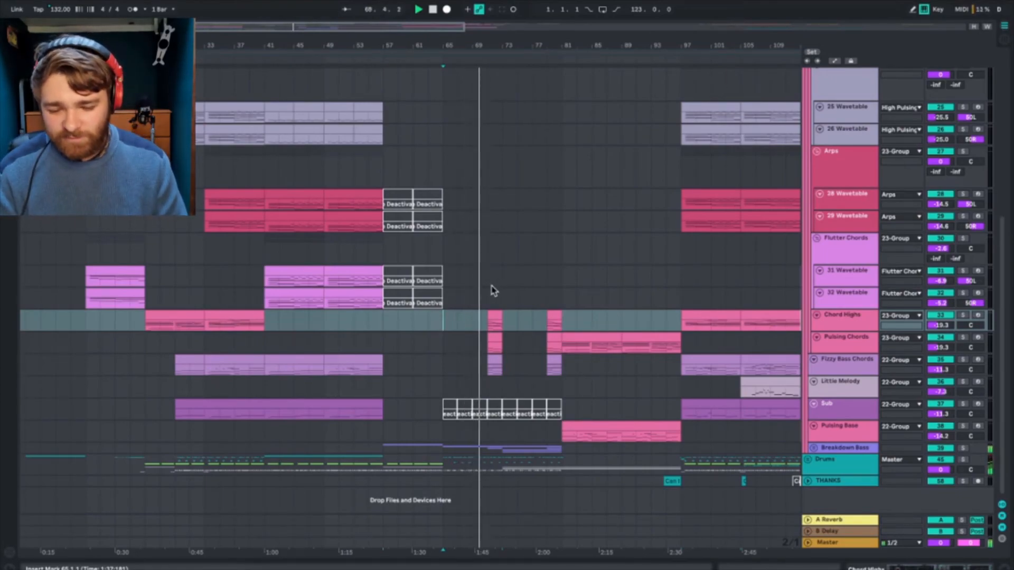
Step: Play the short Chord Highs, Pulsing Chords and Fizzy Bass Chords clips from bar 71
click(489, 323)
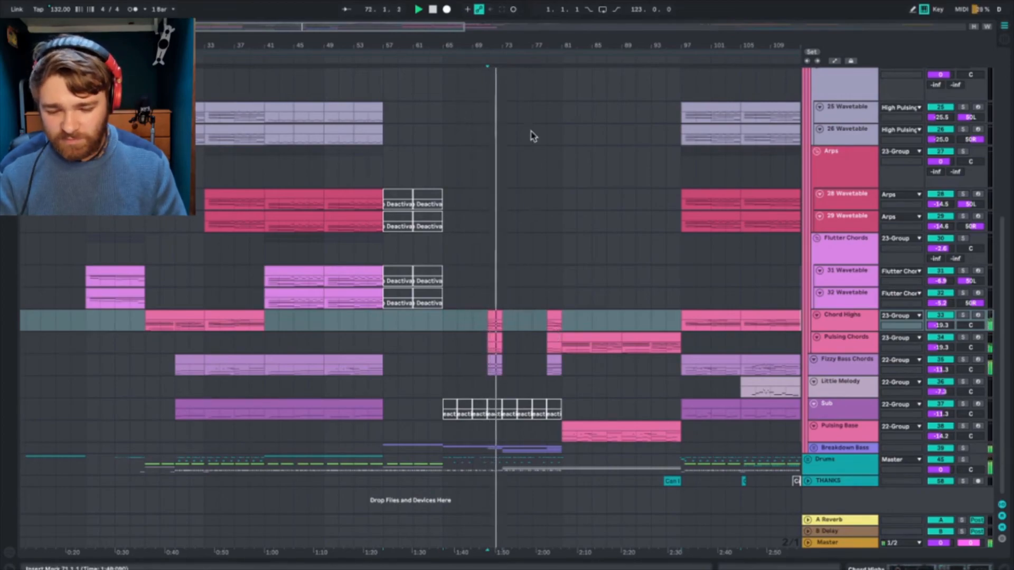
drag(315, 26, 343, 250)
click(406, 363)
key(space)
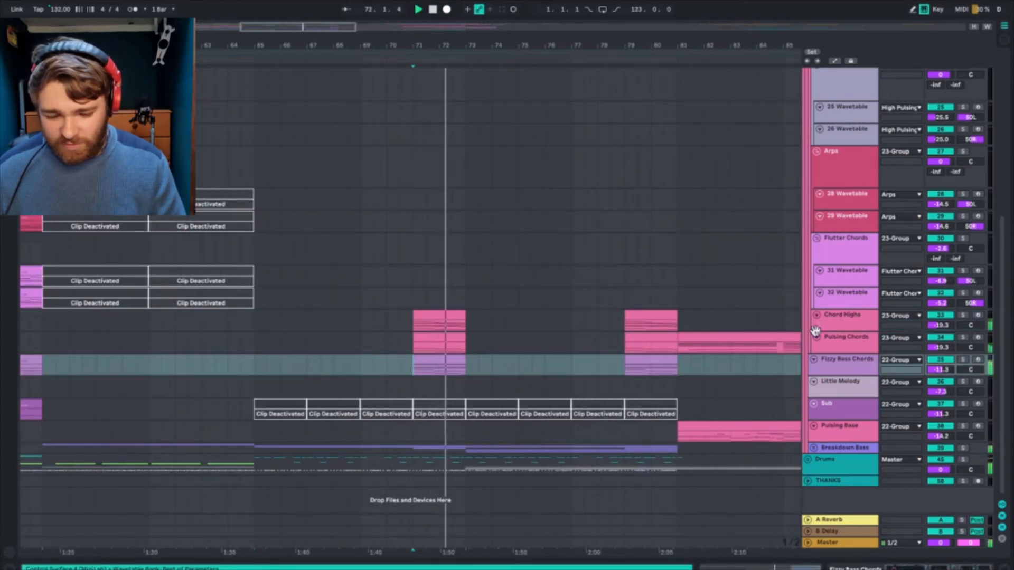
Step: Solo the Fizzy Bass Chords track, play its short clip from bar 71, and unsolo it
click(832, 360)
click(965, 365)
key(space)
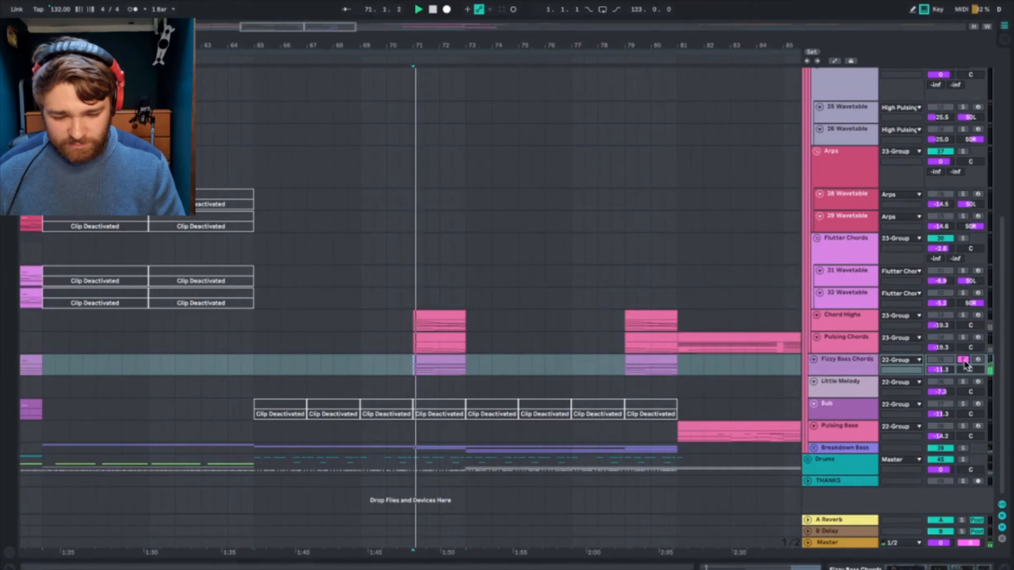
key(space)
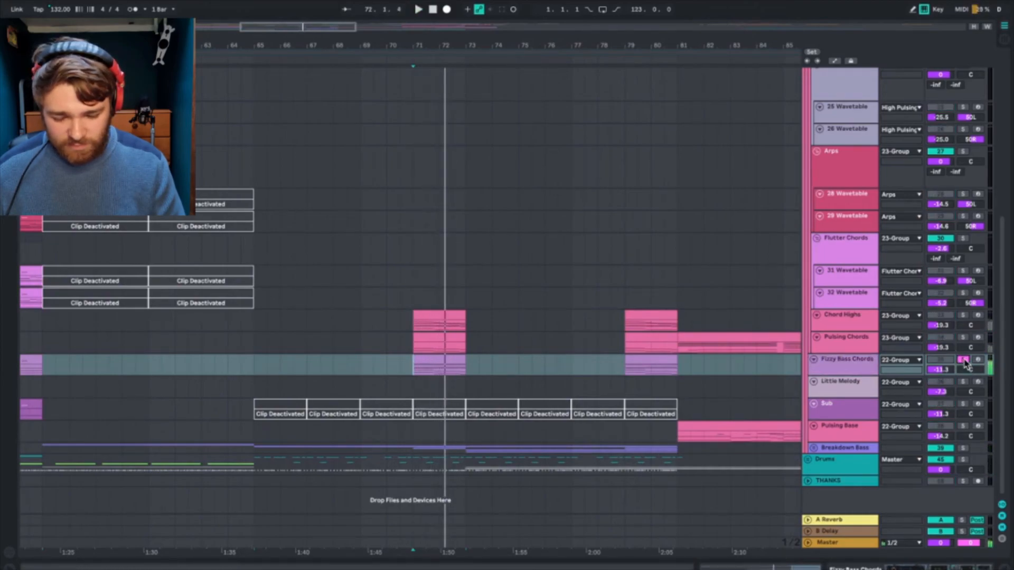
click(964, 365)
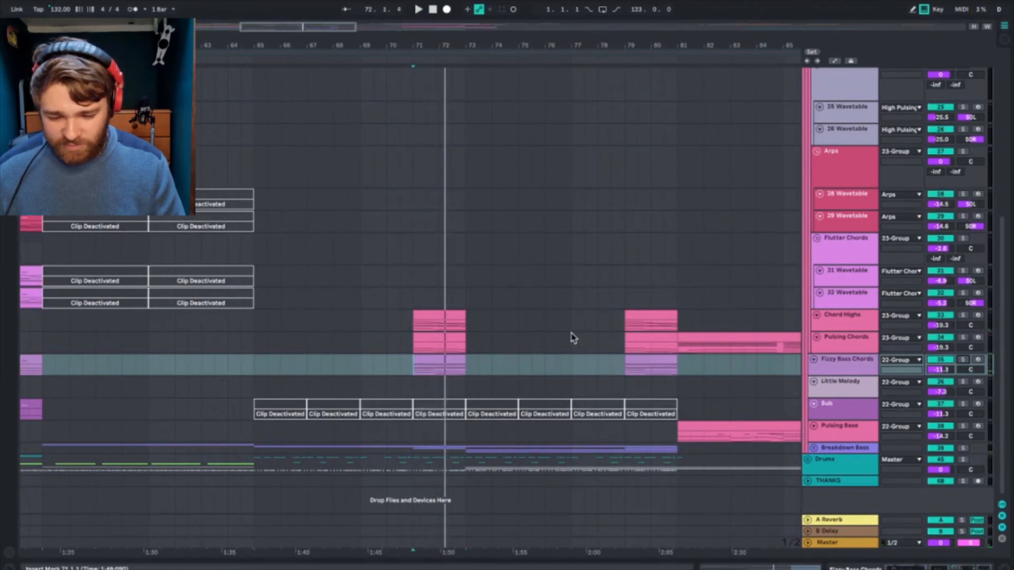
Step: Play from about bar 92 and examine how the Pulsing Chords section leads into the clips at bar 97
scroll(573, 338, up, 5)
scroll(573, 338, right, 10)
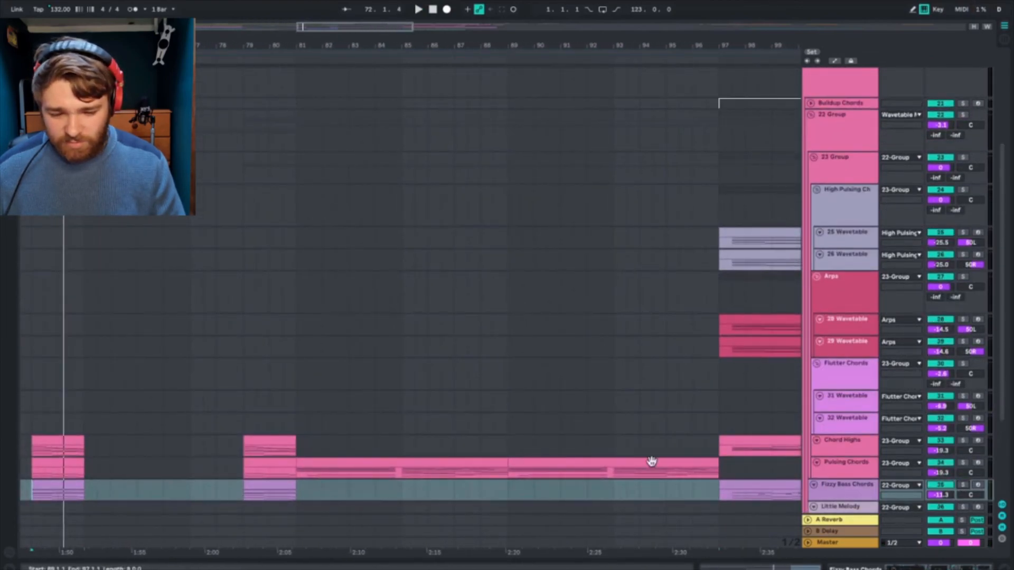
click(598, 287)
key(space)
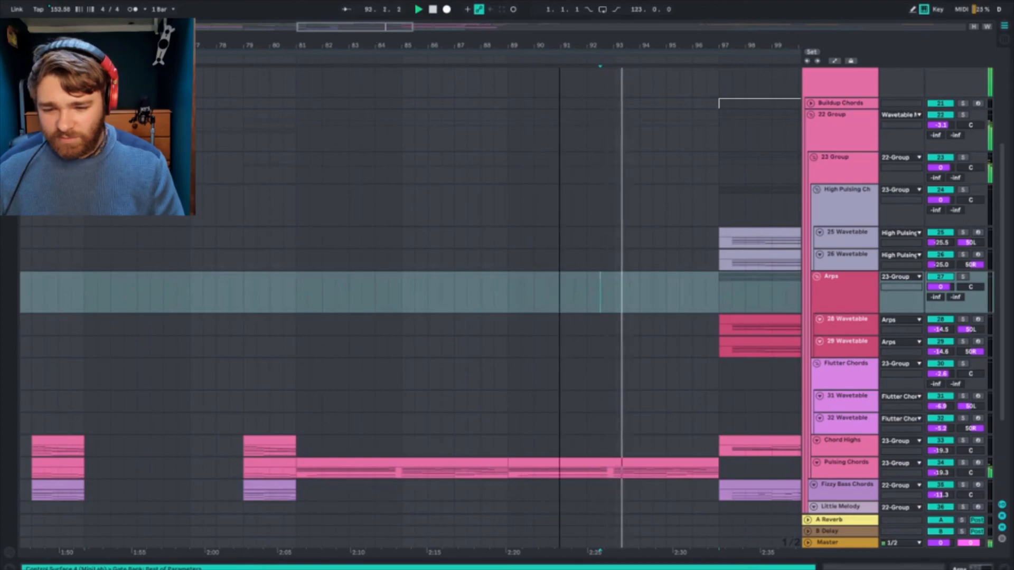
scroll(559, 292, down, 5)
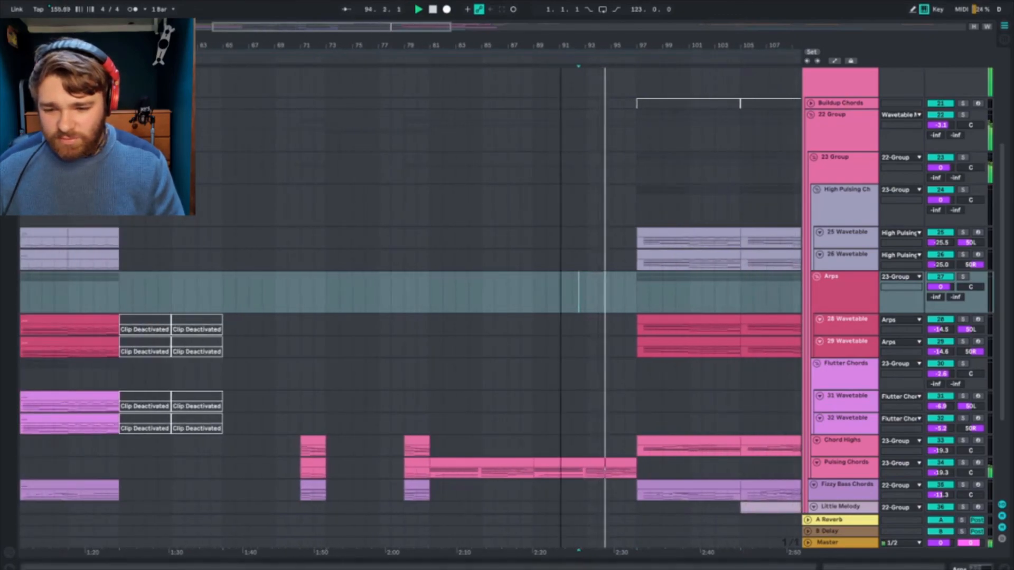
scroll(560, 292, down, 4)
scroll(430, 270, up, 5)
scroll(430, 271, right, 2)
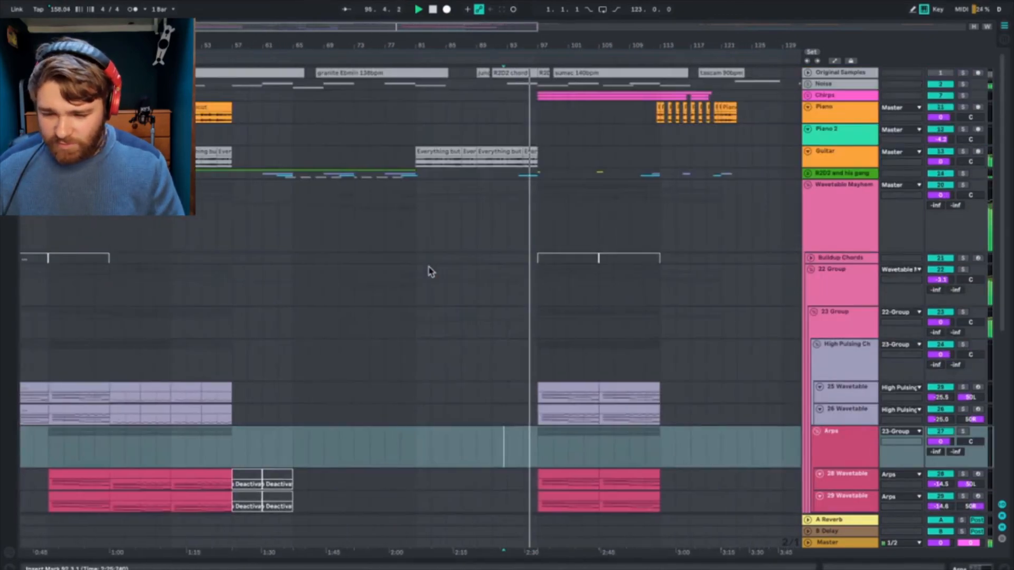
scroll(431, 271, left, 3)
scroll(429, 271, right, 3)
scroll(429, 271, down, 4)
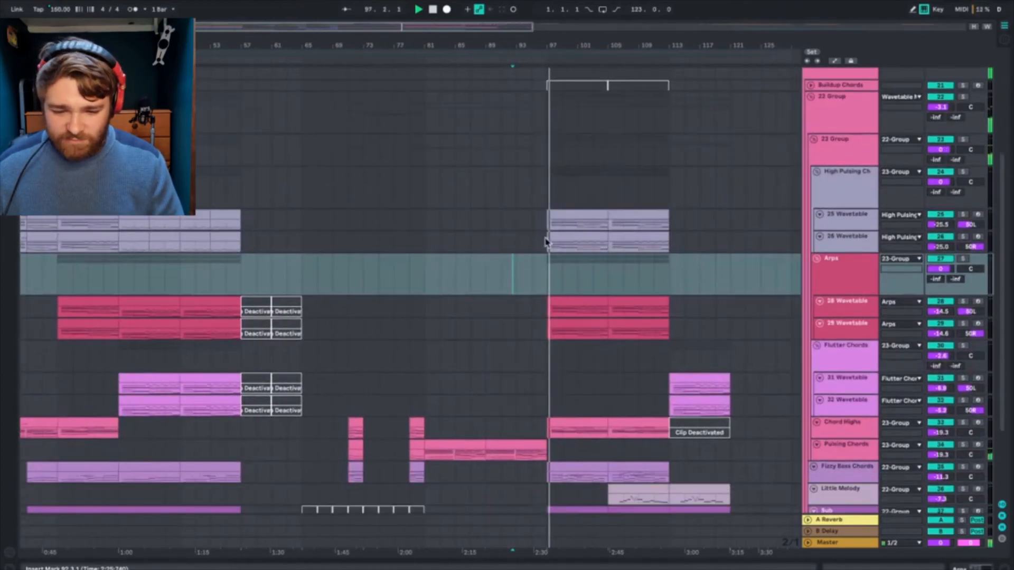
Step: Select the 25 Wavetable clip at bar 97 and solo the High Pulsing Chords group during playback
click(562, 216)
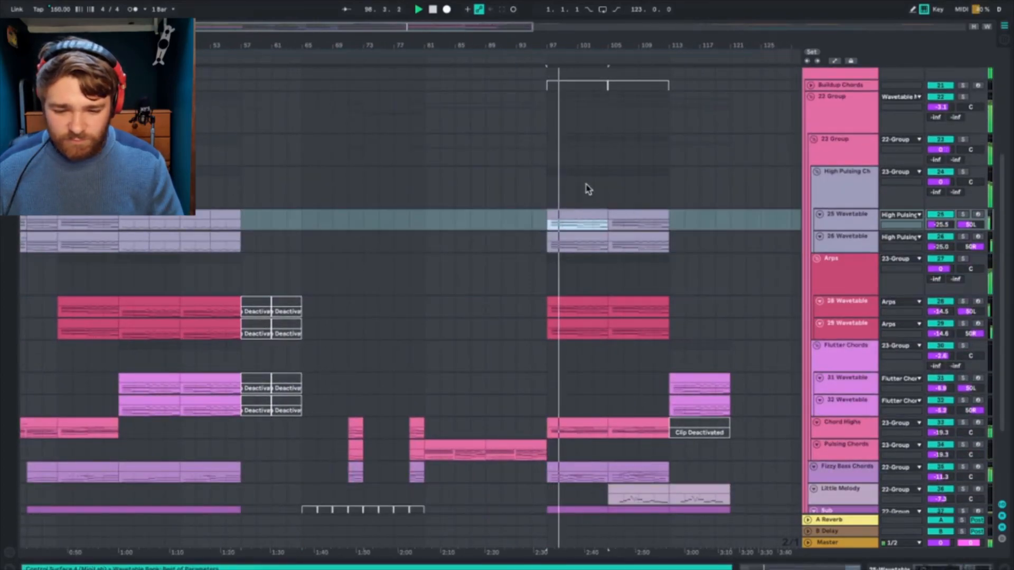
click(963, 172)
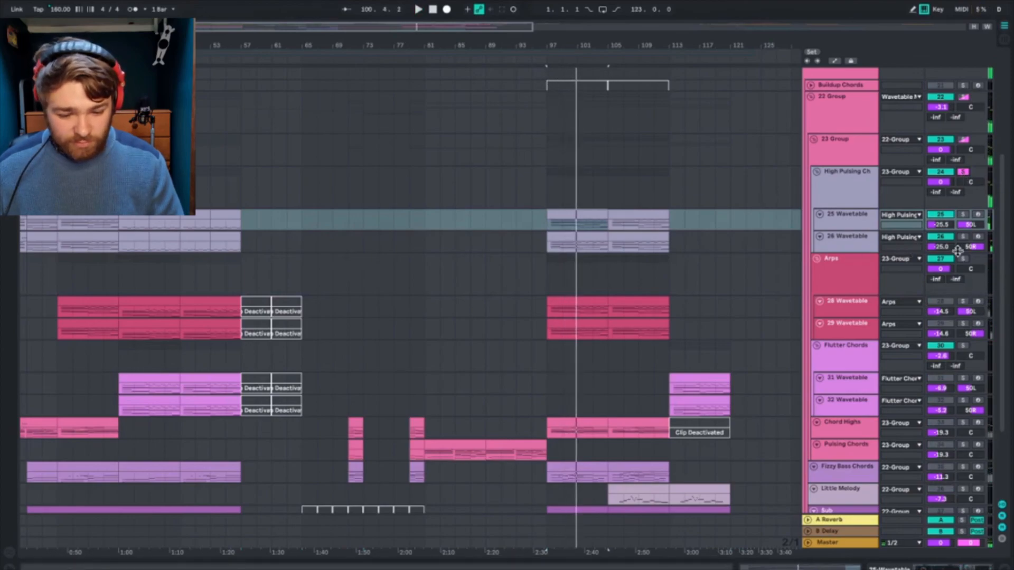
Step: Solo the Chord Highs track instead and play its clips from bar 97
click(847, 431)
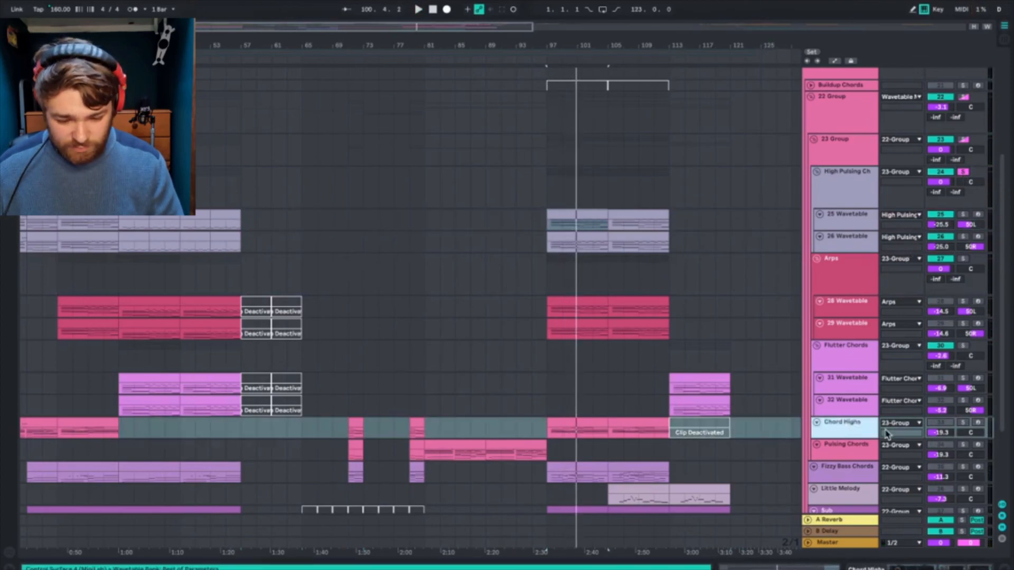
scroll(887, 434, down, 2)
click(963, 365)
key(space)
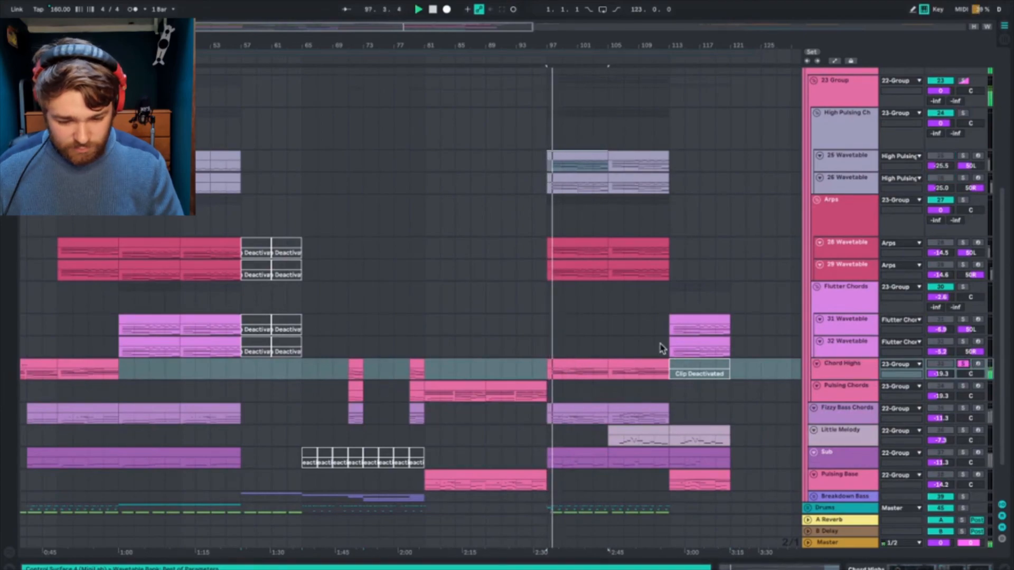
scroll(663, 348, down, 2)
drag(490, 45, 440, 57)
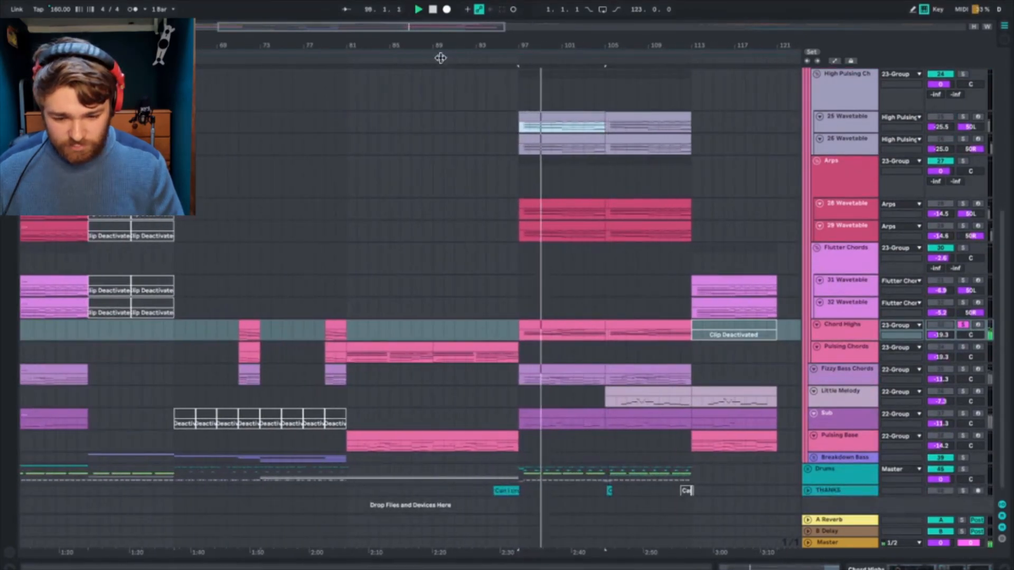
scroll(468, 163, down, 1)
scroll(469, 163, right, 1)
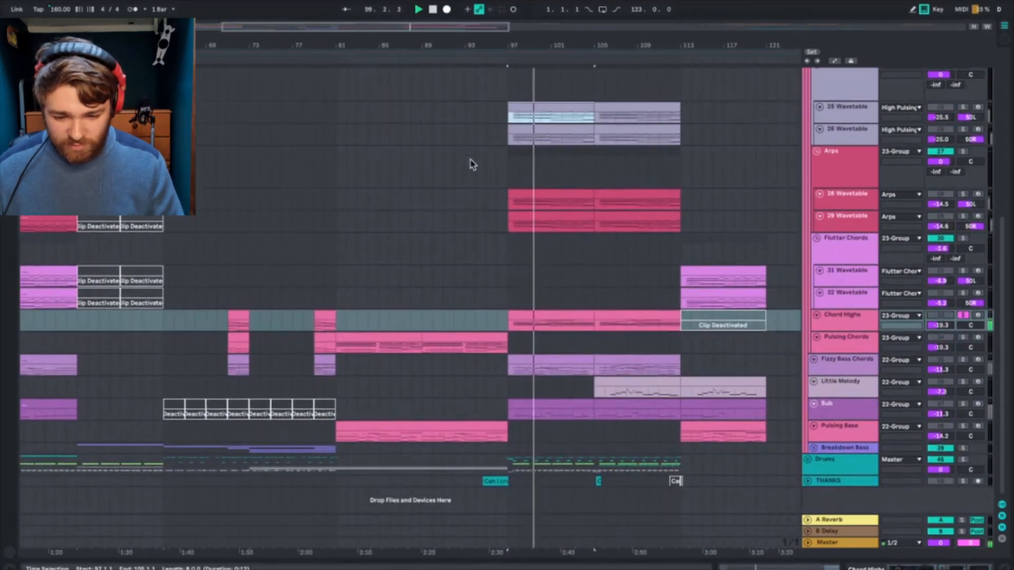
Step: Solo the Fizzy Bass Chords track, play its clips from bar 97, and unsolo it
click(963, 360)
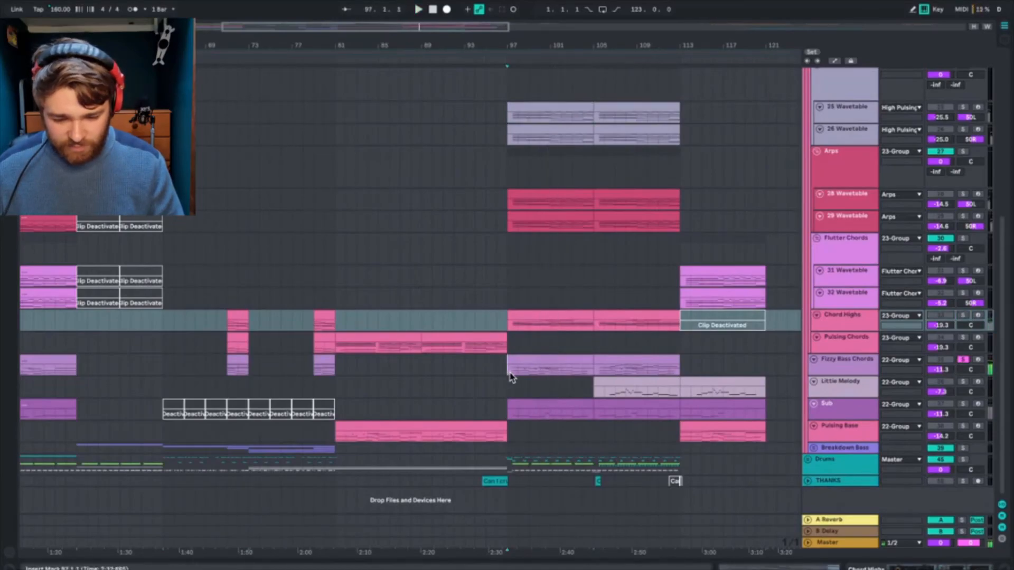
click(505, 373)
drag(514, 45, 514, 158)
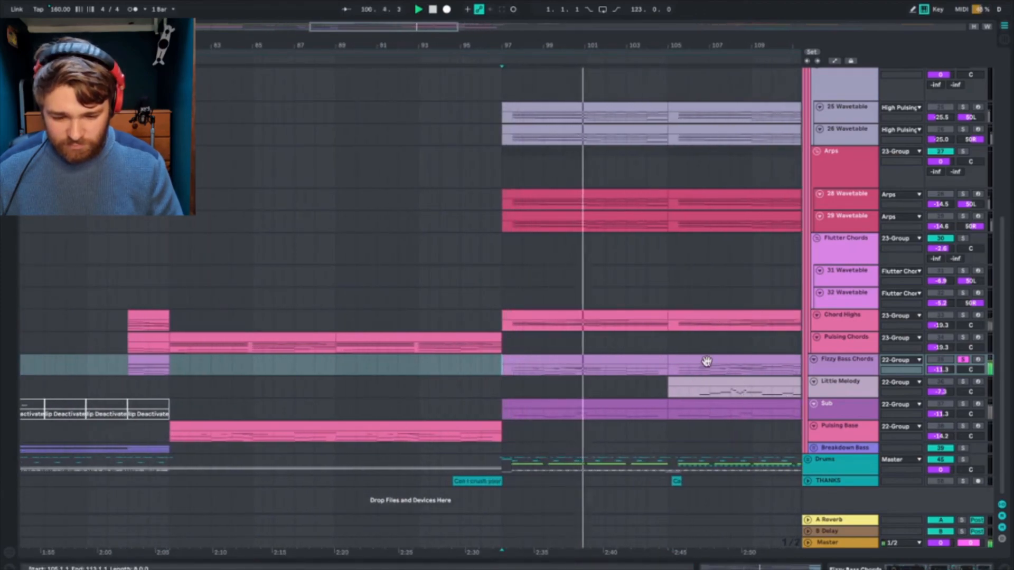
click(839, 361)
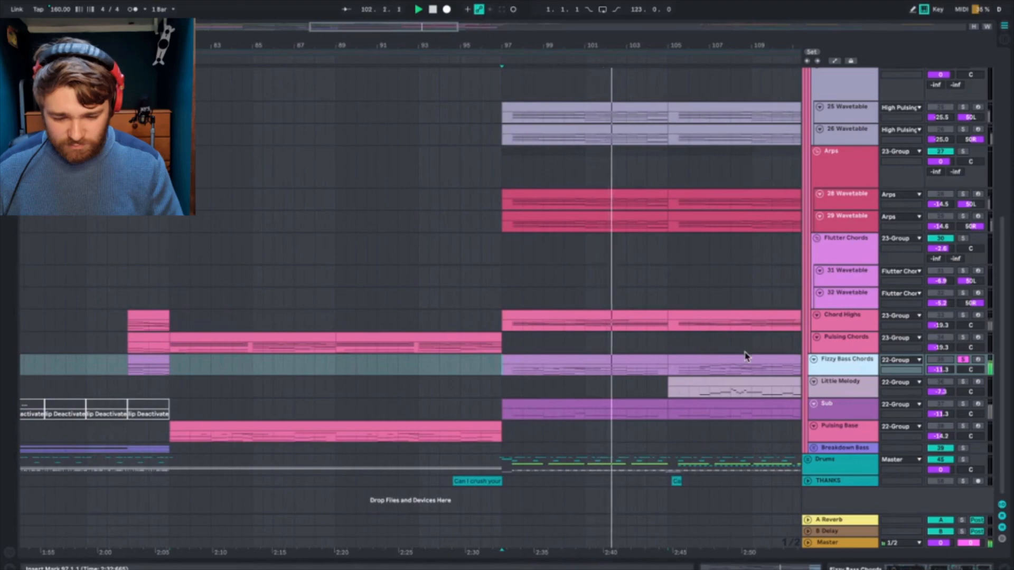
scroll(719, 344, right, 3)
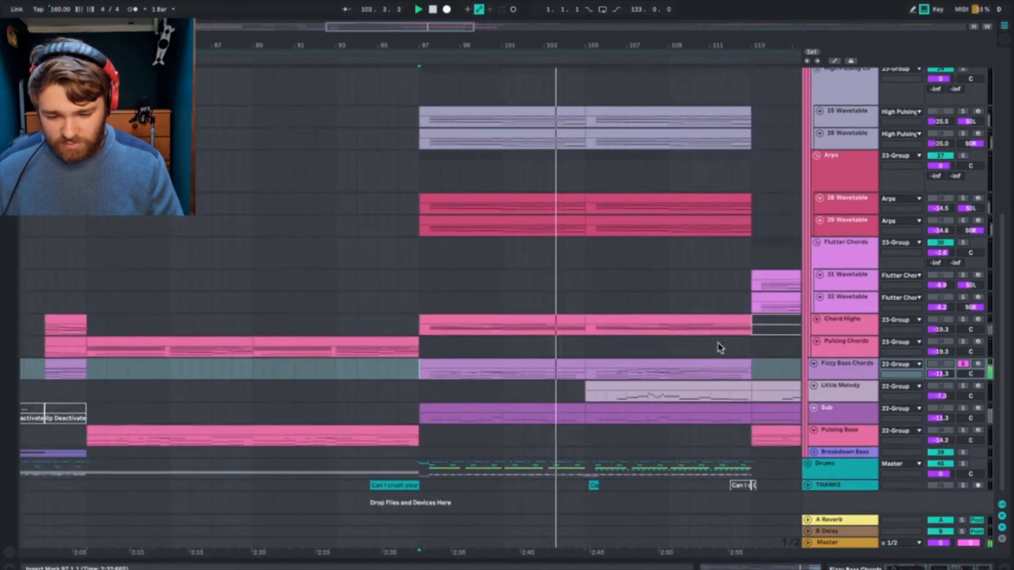
click(963, 360)
Step: Fold the Fizzy Bass Chords, Little Melody, Sub and Pulsing Bass tracks
click(815, 360)
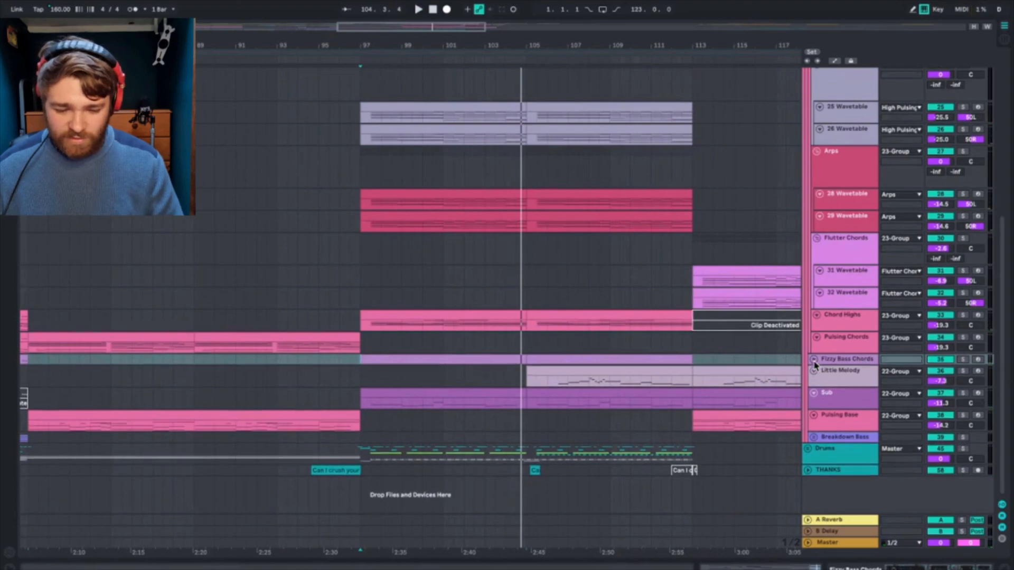
click(815, 371)
click(814, 382)
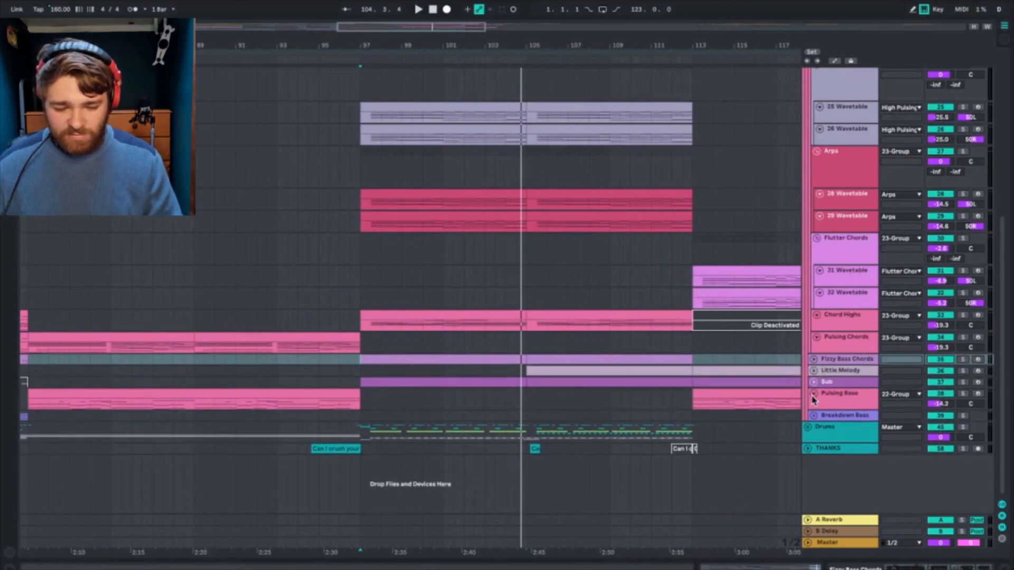
click(814, 394)
Step: Return to the first drop and play the full arrangement from bar 33
scroll(832, 216, up, 5)
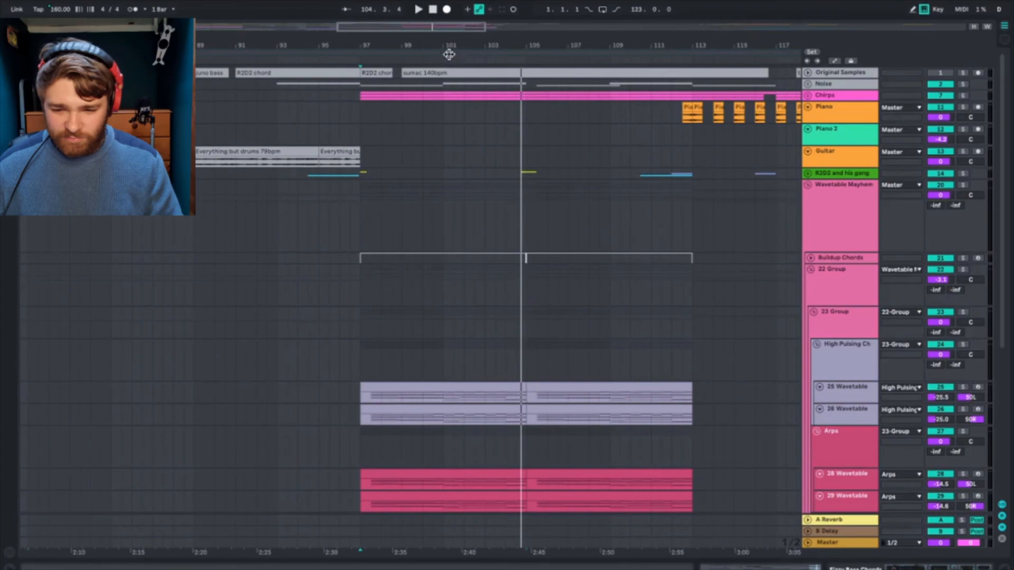
drag(434, 35, 435, 32)
scroll(311, 166, left, 15)
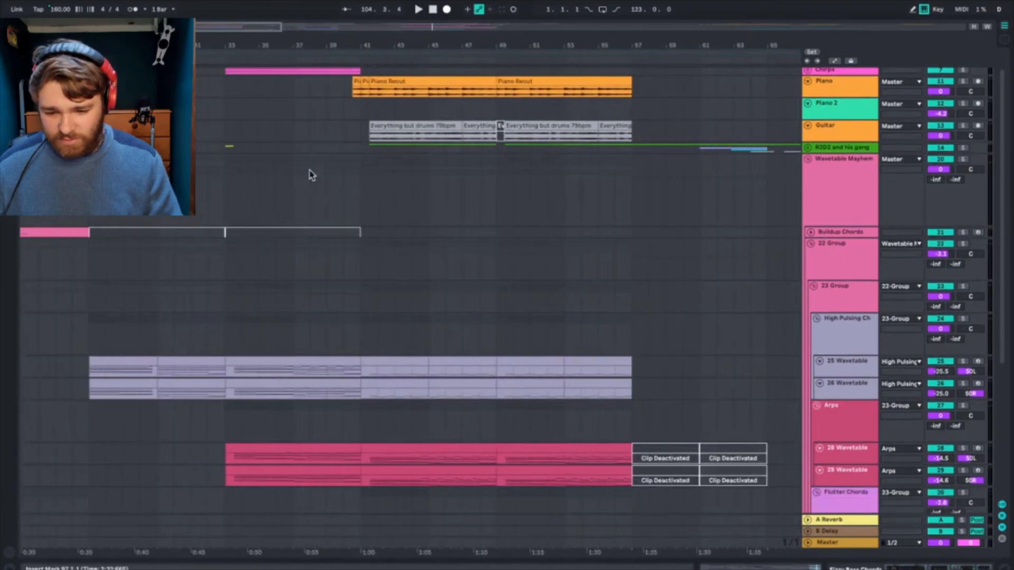
click(377, 284)
click(227, 330)
key(space)
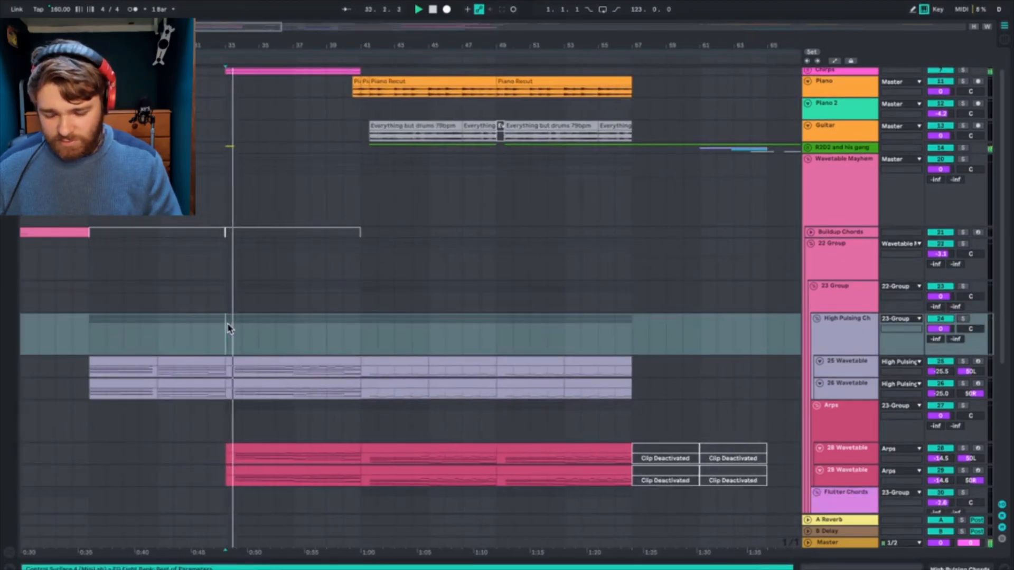
Step: Examine the Wavetable tracks' clips during playback, and fold the Arps group and 23-Group
scroll(227, 329, down, 5)
scroll(371, 281, left, 3)
scroll(372, 280, down, 2)
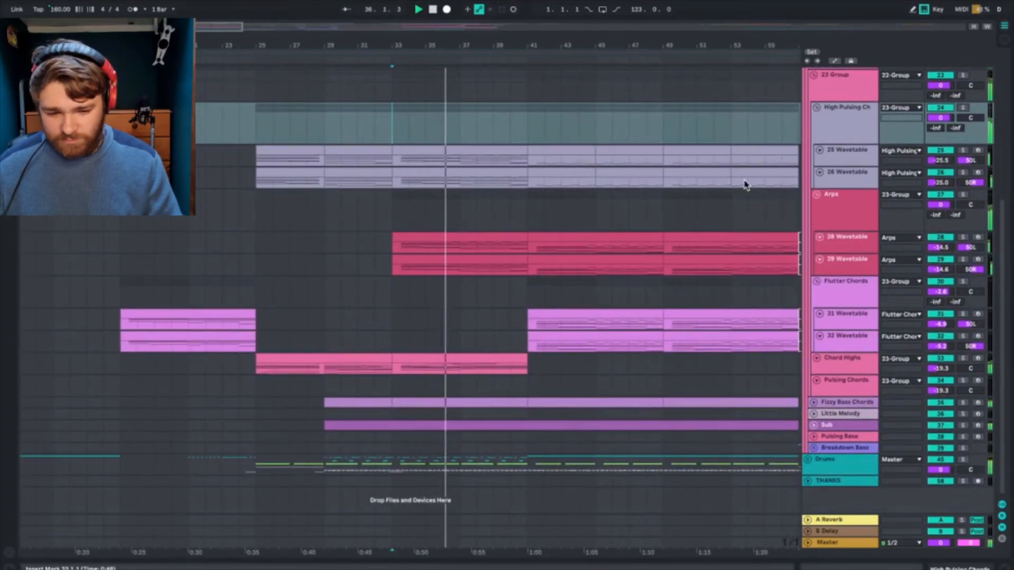
click(819, 195)
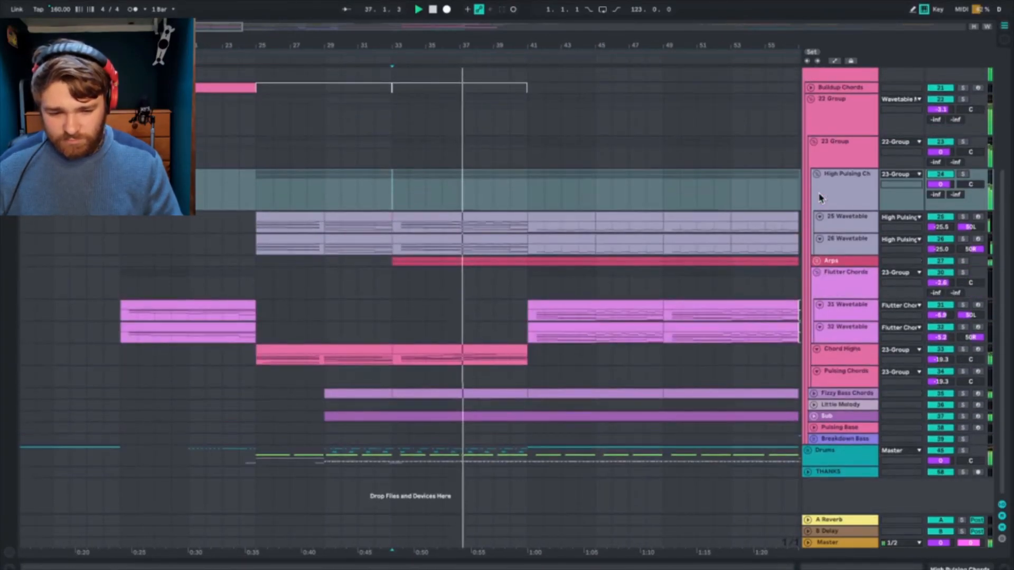
click(814, 140)
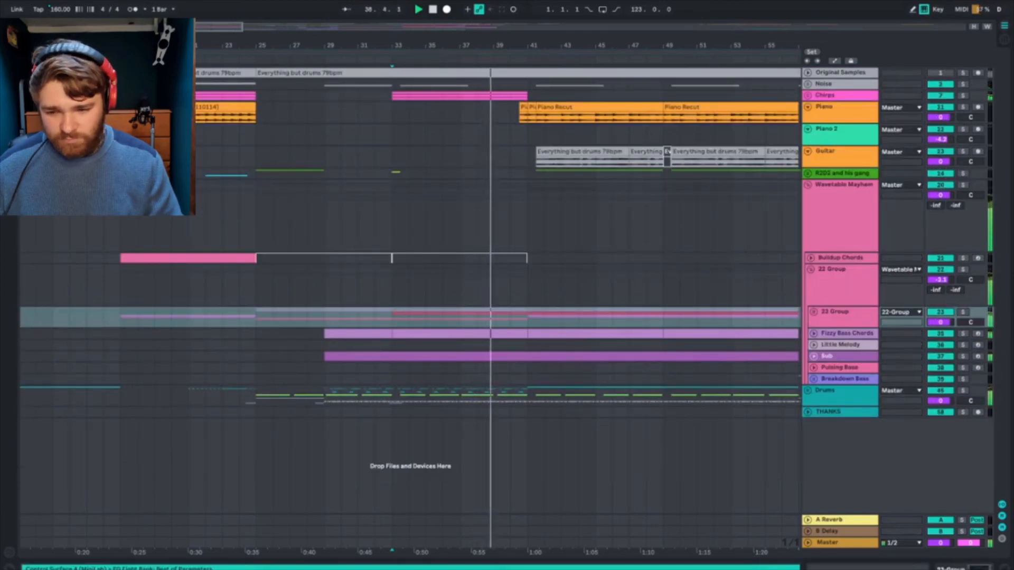
Step: Play the arrangement briefly from bar 109, and fold the Wavetable Mayhem group
scroll(671, 236, down, 5)
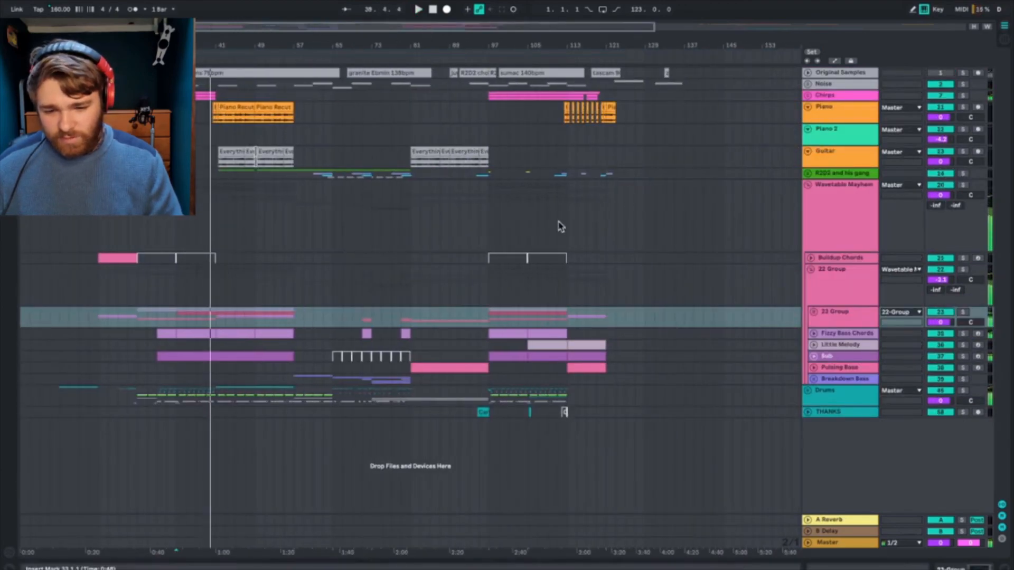
click(550, 228)
key(space)
key(space)
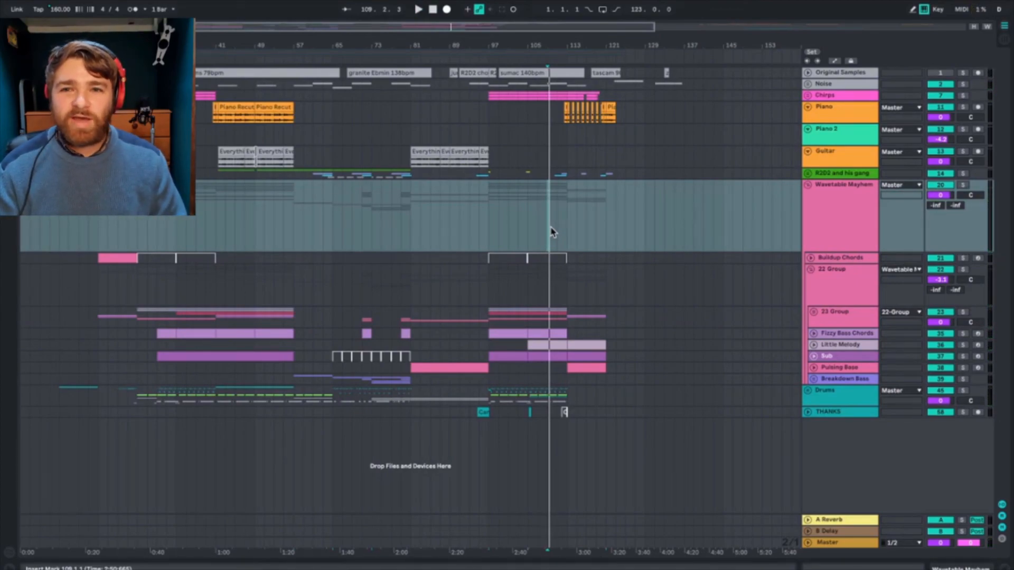
click(849, 216)
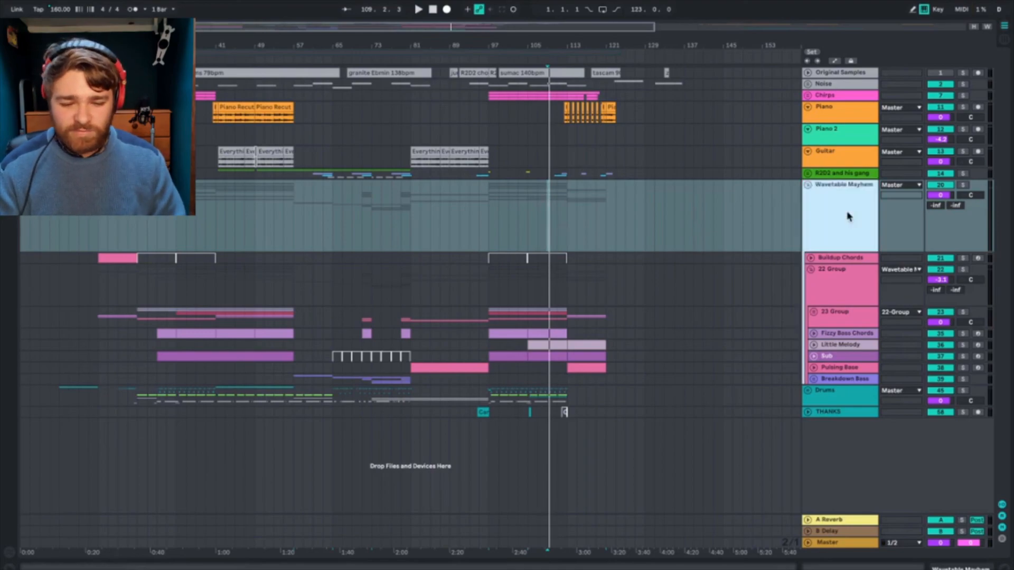
click(809, 186)
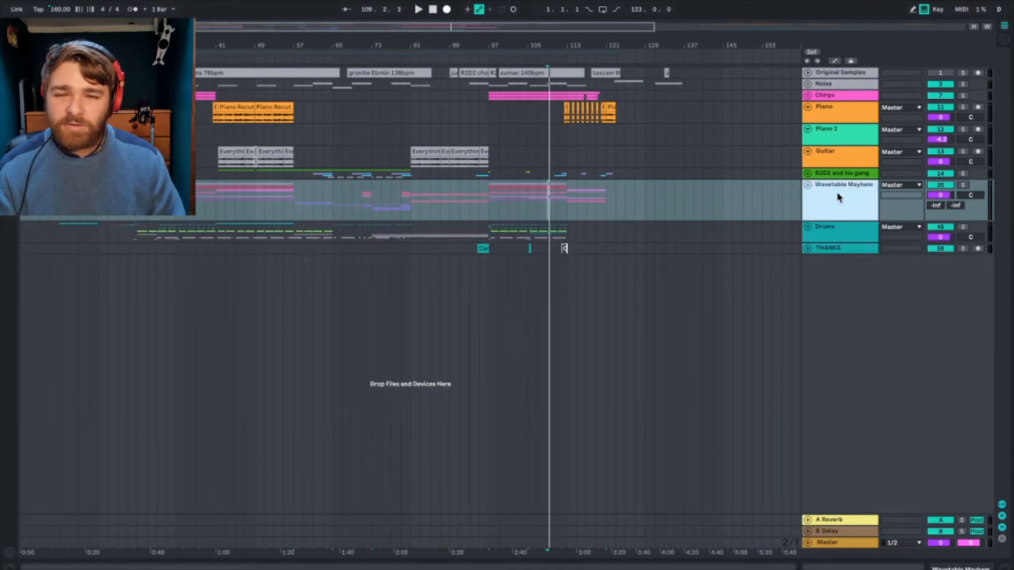